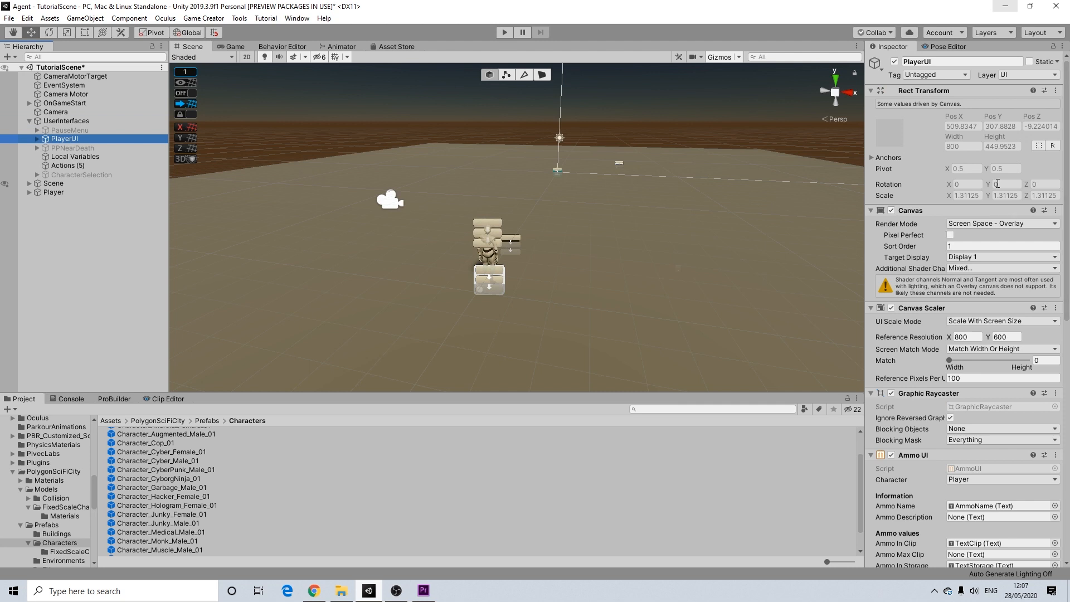
- Collapse the UserInterfaces group in the hierarchy and deselect the PlayerUI object
{"action": "left_click", "coordinate": [950, 243]}
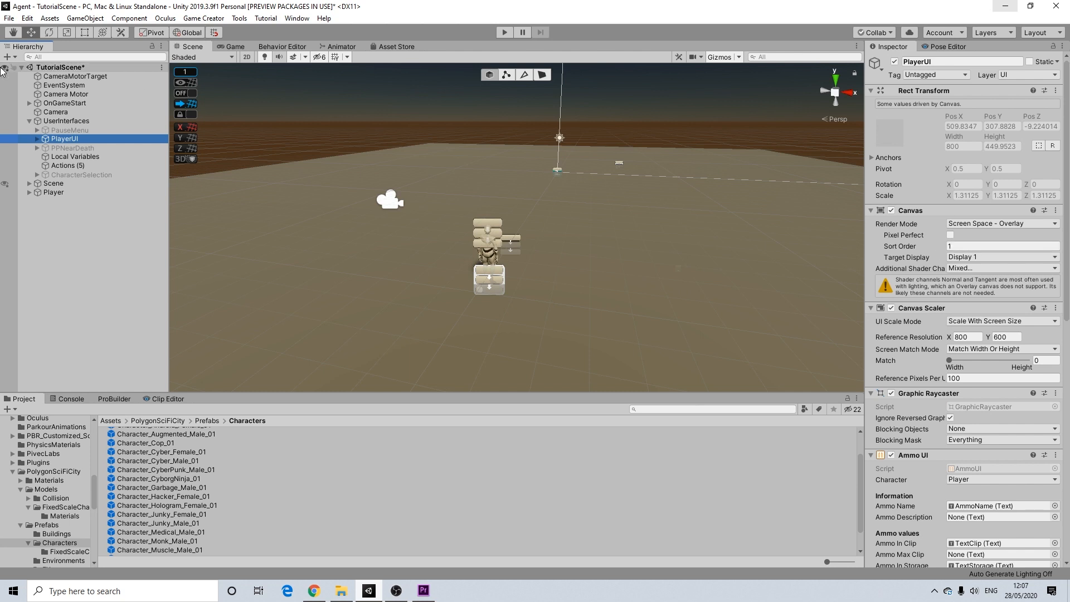
{"action": "left_click", "coordinate": [29, 120]}
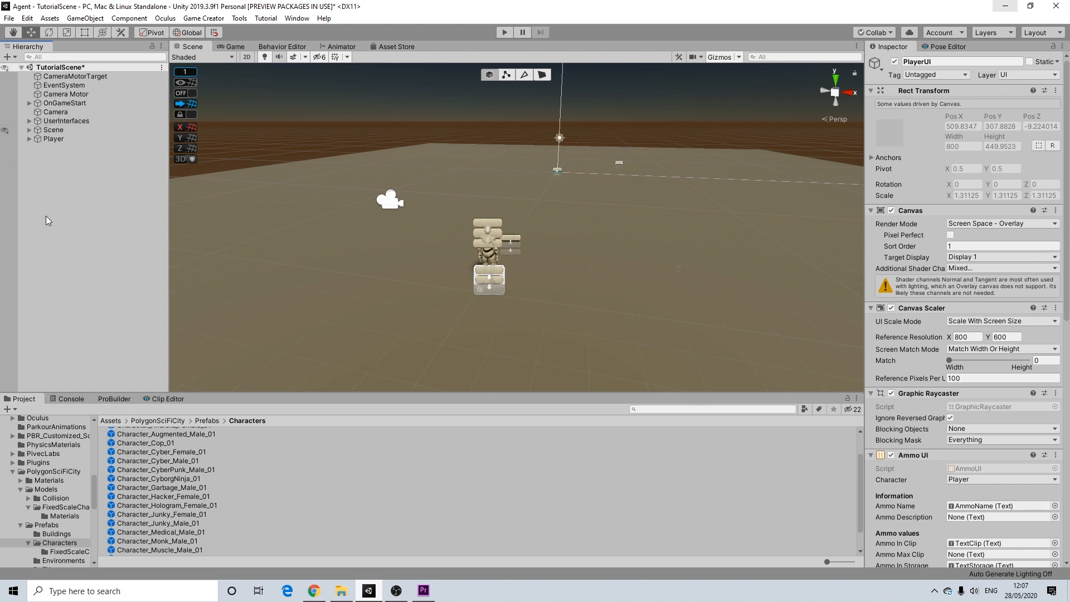
{"action": "left_click", "coordinate": [146, 139]}
{"action": "middle_click_drag", "start_coordinate": [687, 231], "coordinate": [498, 260]}
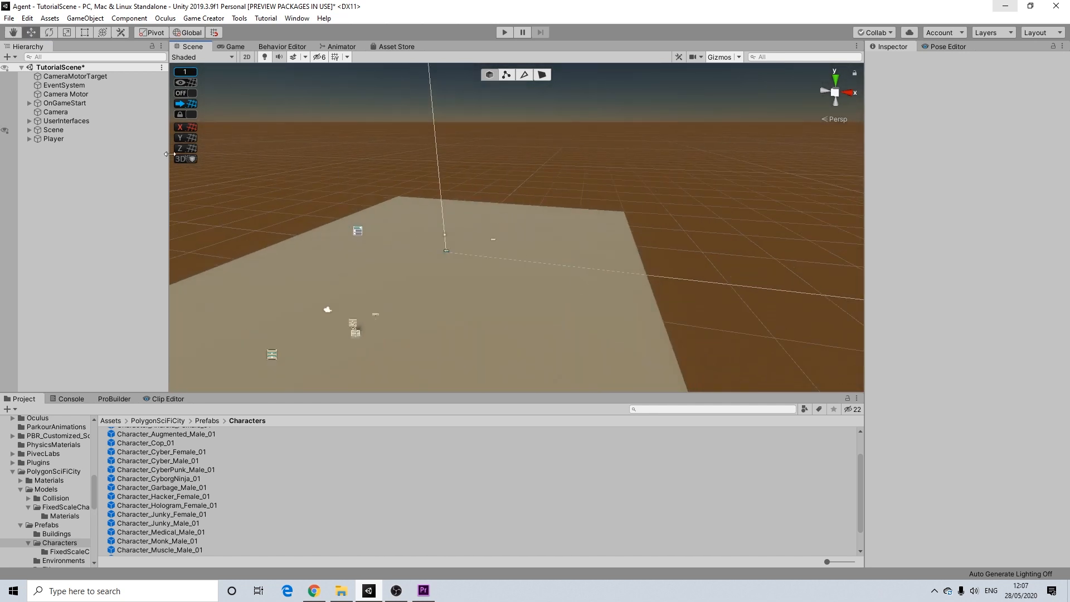
{"action": "middle_click_drag", "start_coordinate": [433, 269], "coordinate": [530, 221]}
{"action": "scroll", "coordinate": [480, 296], "scroll_direction": "up", "scroll_amount": 3}
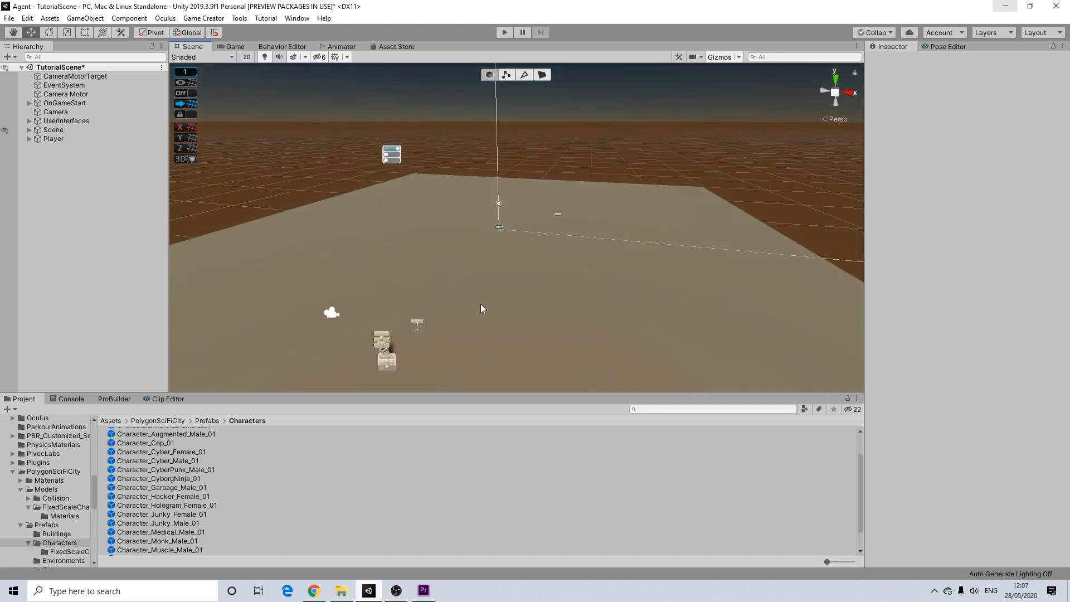
{"action": "middle_click_drag", "start_coordinate": [481, 304], "coordinate": [485, 228]}
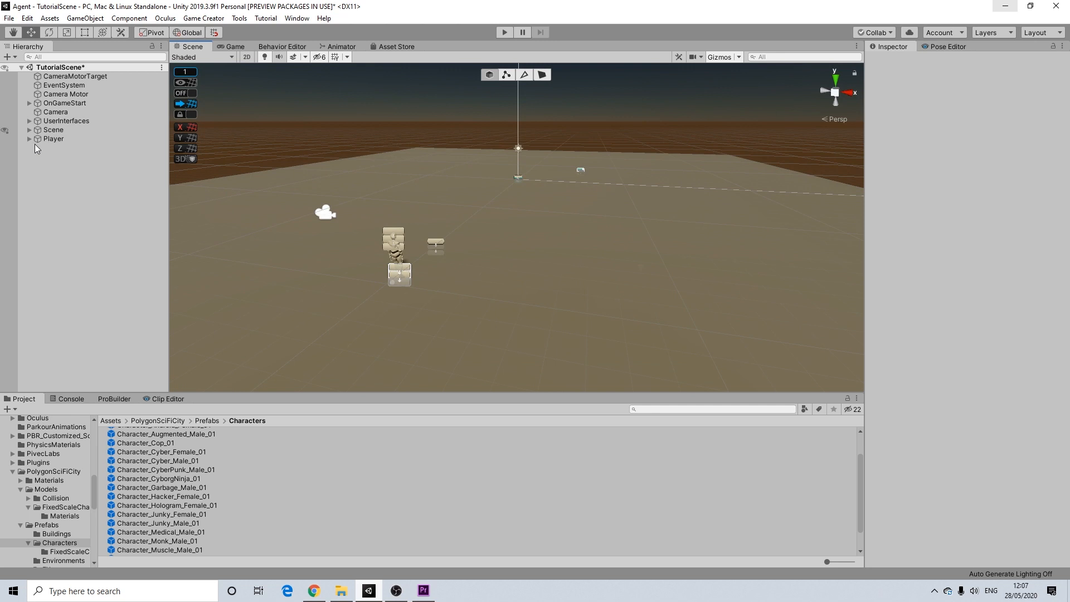
- Create an empty game object at the root of TutorialScene and name it CharacterSelection
{"action": "right_click", "coordinate": [53, 156]}
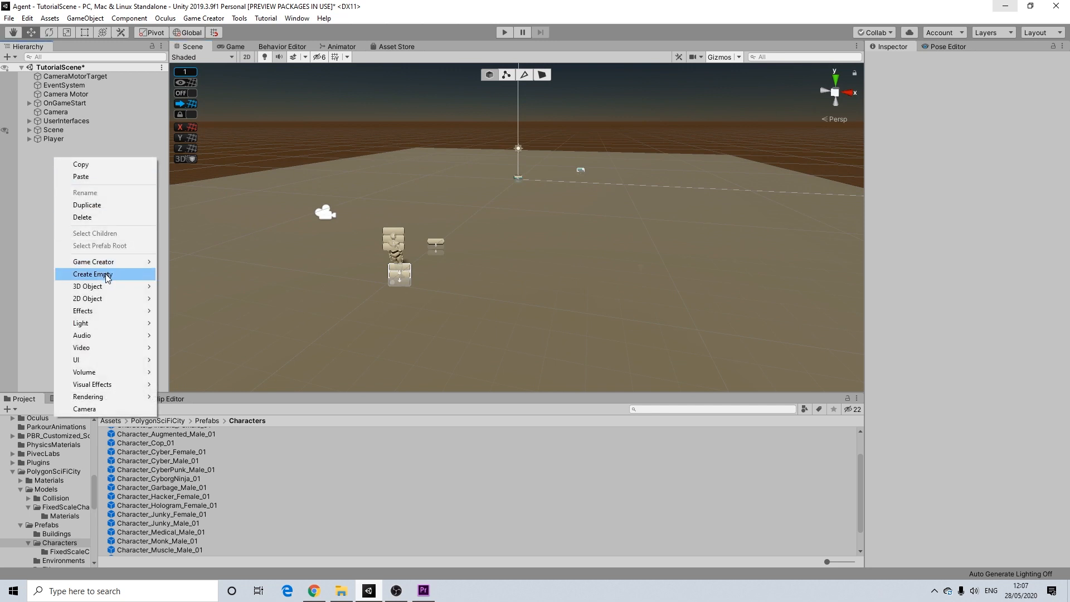
{"action": "left_click", "coordinate": [108, 274]}
{"action": "right_click", "coordinate": [58, 148]}
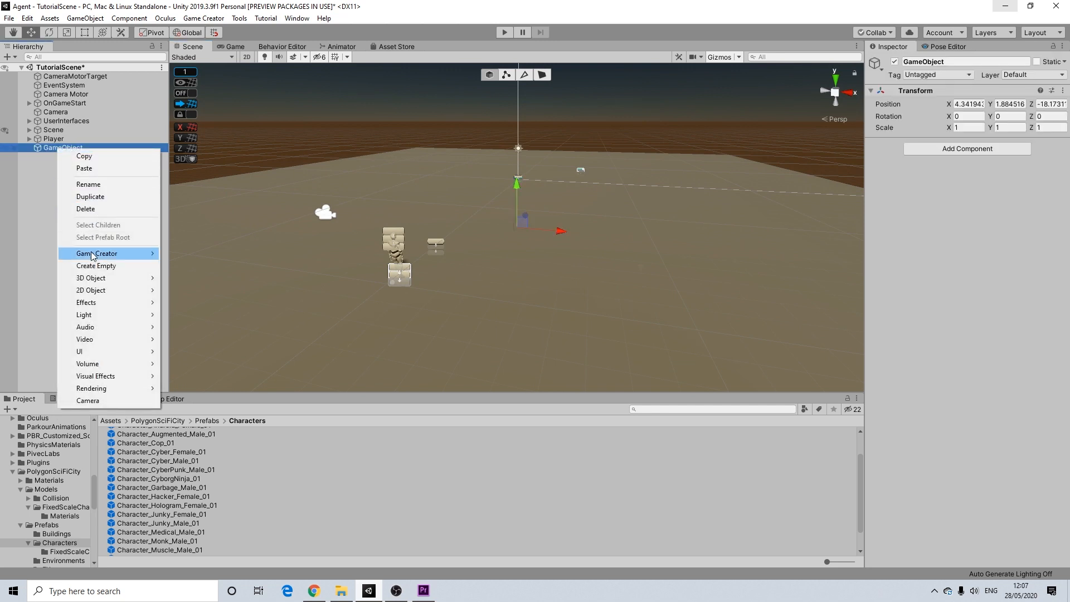
{"action": "left_click", "coordinate": [91, 186]}
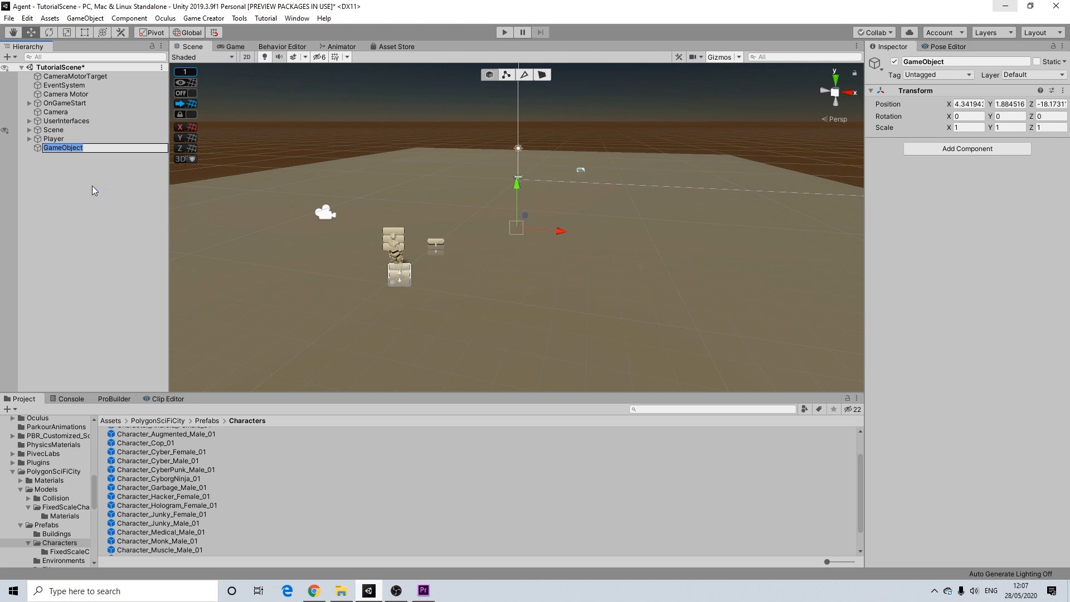
{"action": "type", "text": "CharacaerSelection"}
{"action": "key", "text": "Return"}
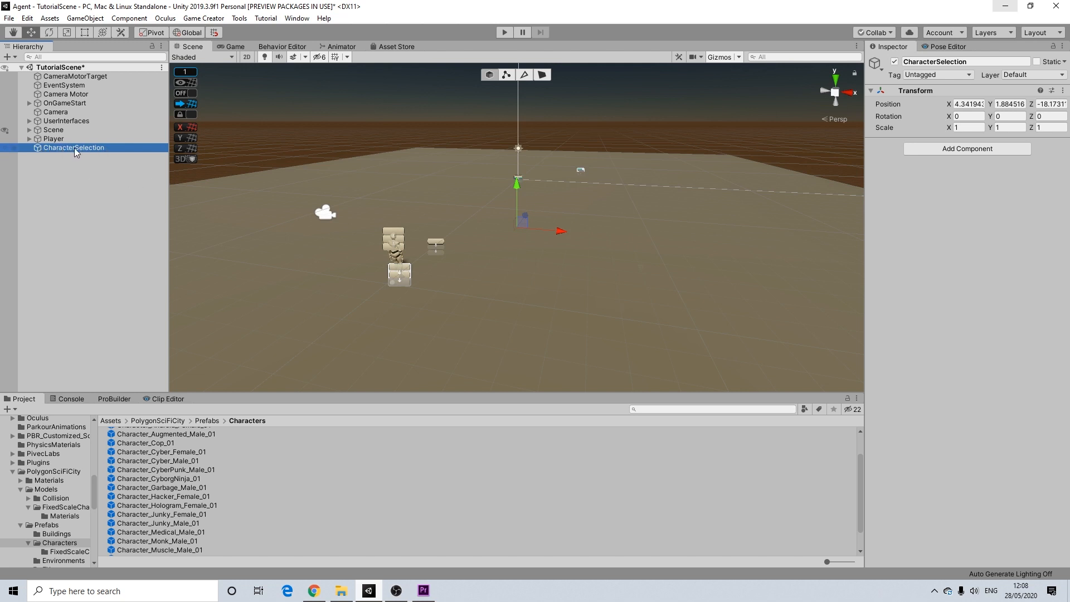
- Add a Trigger component to the CharacterSelection object and expand its settings
{"action": "middle_click_drag", "start_coordinate": [364, 196], "coordinate": [426, 246]}
{"action": "scroll", "coordinate": [412, 263], "scroll_direction": "up", "scroll_amount": 2}
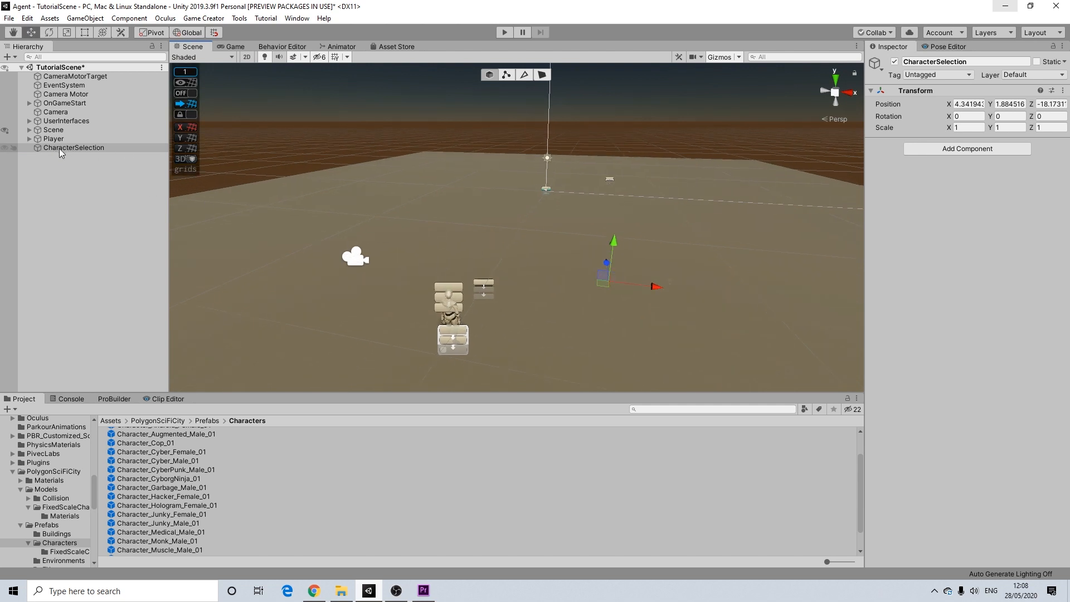
{"action": "left_click", "coordinate": [950, 149]}
{"action": "type", "text": "on"}
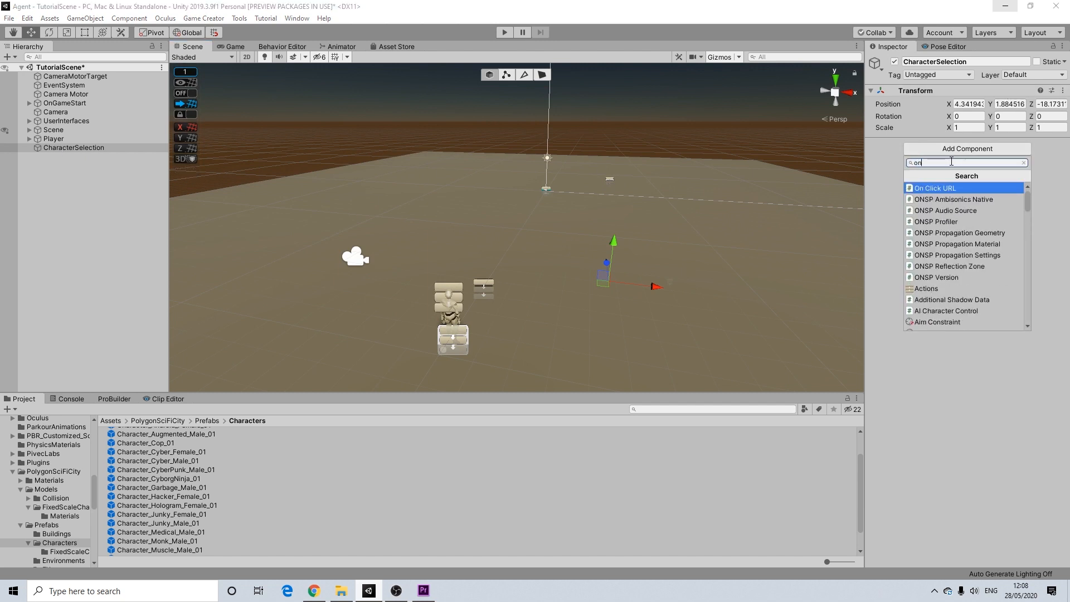
{"action": "key", "text": "BackSpace"}
{"action": "key", "text": "BackSpace"}
{"action": "type", "text": "trigger"}
{"action": "key", "text": "Return"}
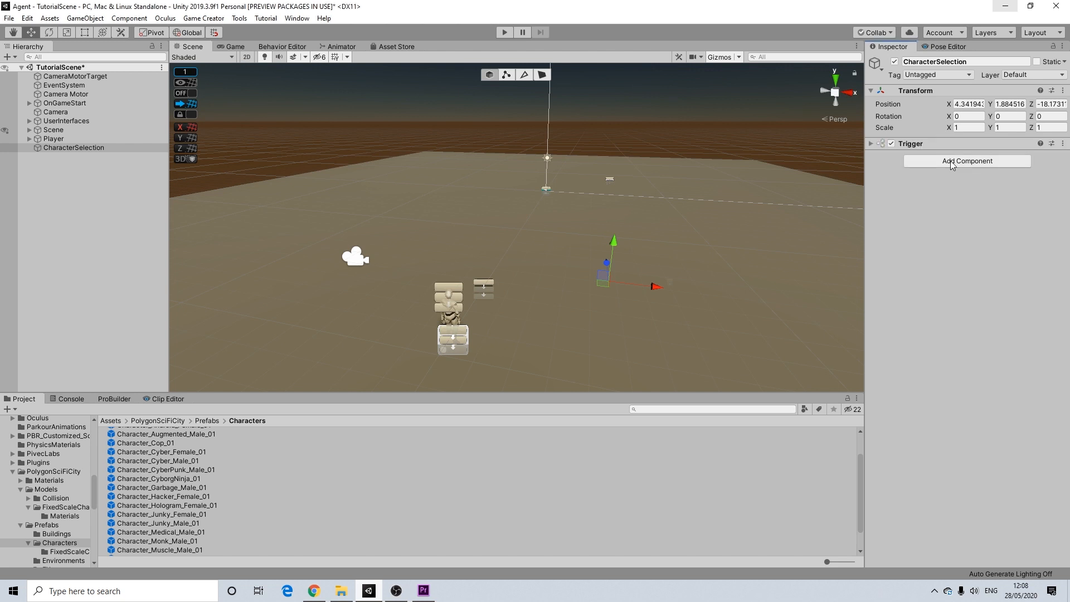
{"action": "left_click", "coordinate": [871, 144]}
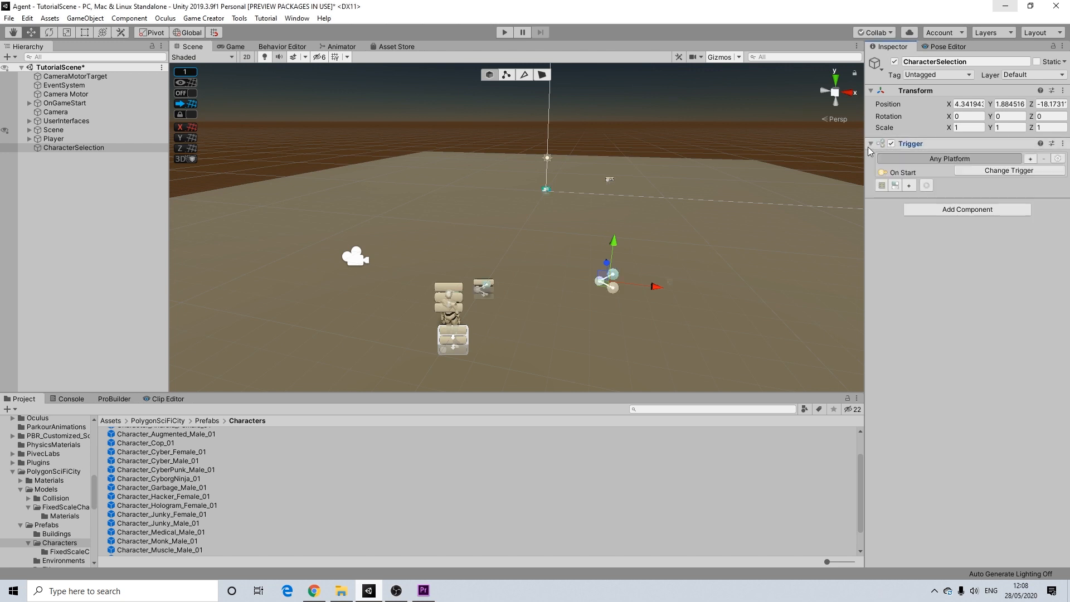
- Add an Actions component to CharacterSelection and assign it to the On Start trigger
{"action": "left_click", "coordinate": [926, 210]}
{"action": "type", "text": "ac"}
{"action": "left_click", "coordinate": [934, 250]}
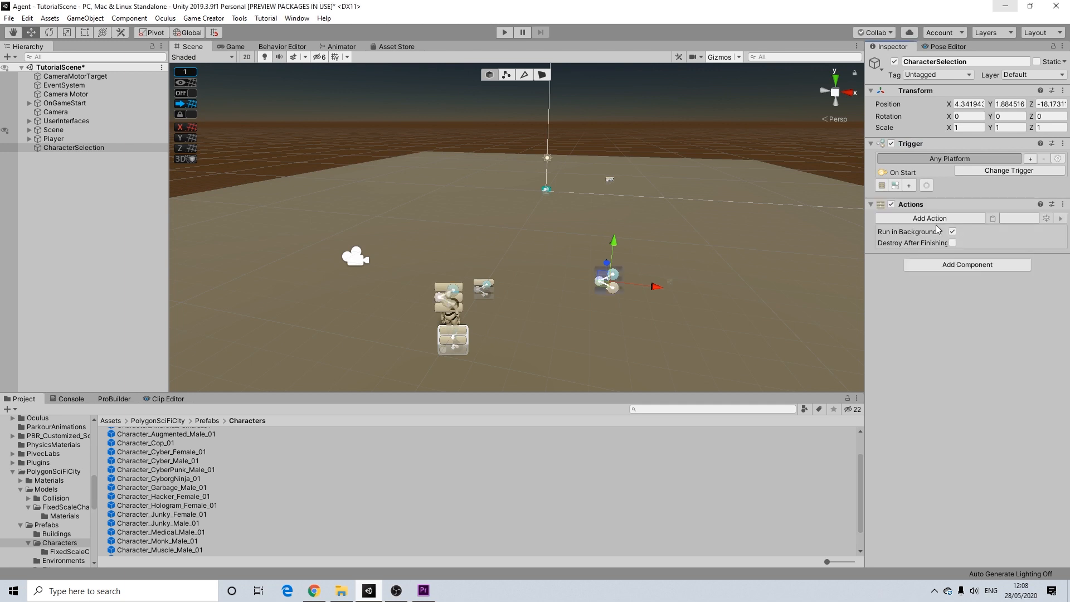
{"action": "left_click_drag", "start_coordinate": [910, 216], "coordinate": [947, 199]}
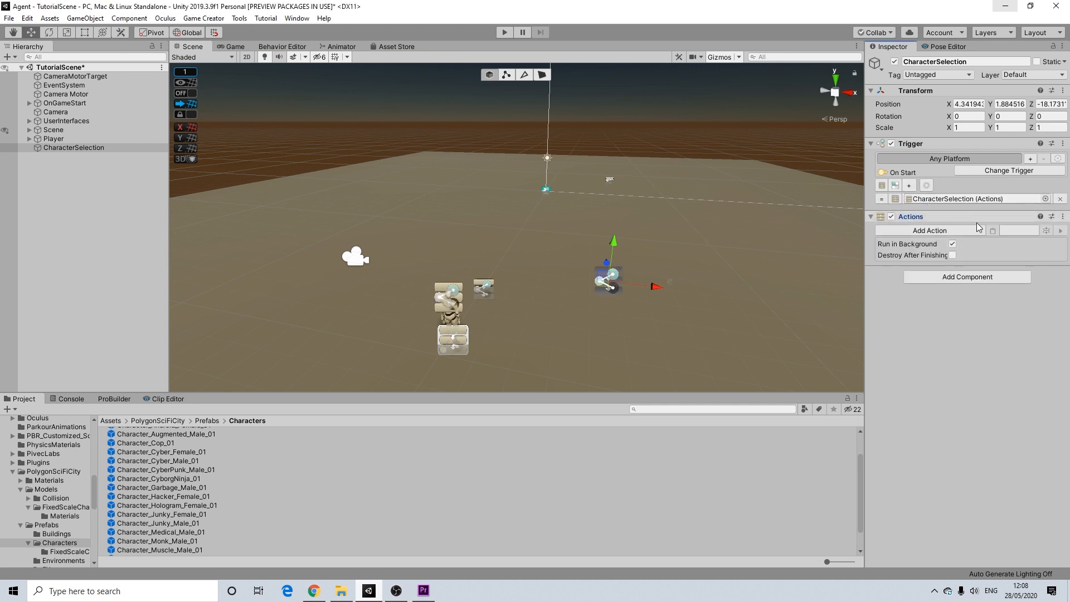
- Add a Time Scale action to CharacterSelection's Actions component and set its value to 0
{"action": "left_click", "coordinate": [945, 231]}
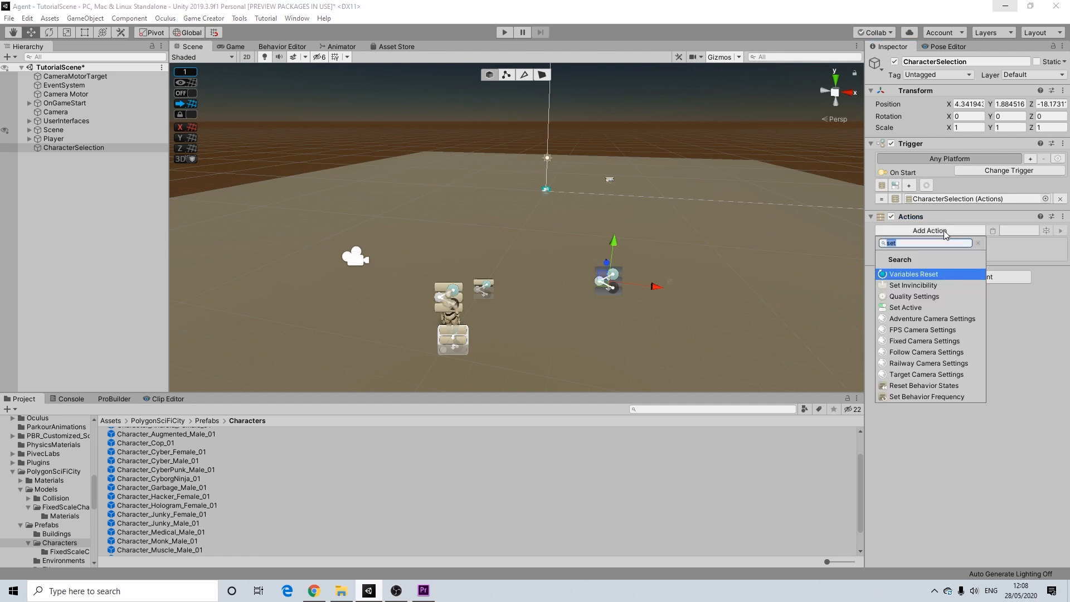
{"action": "type", "text": "time"}
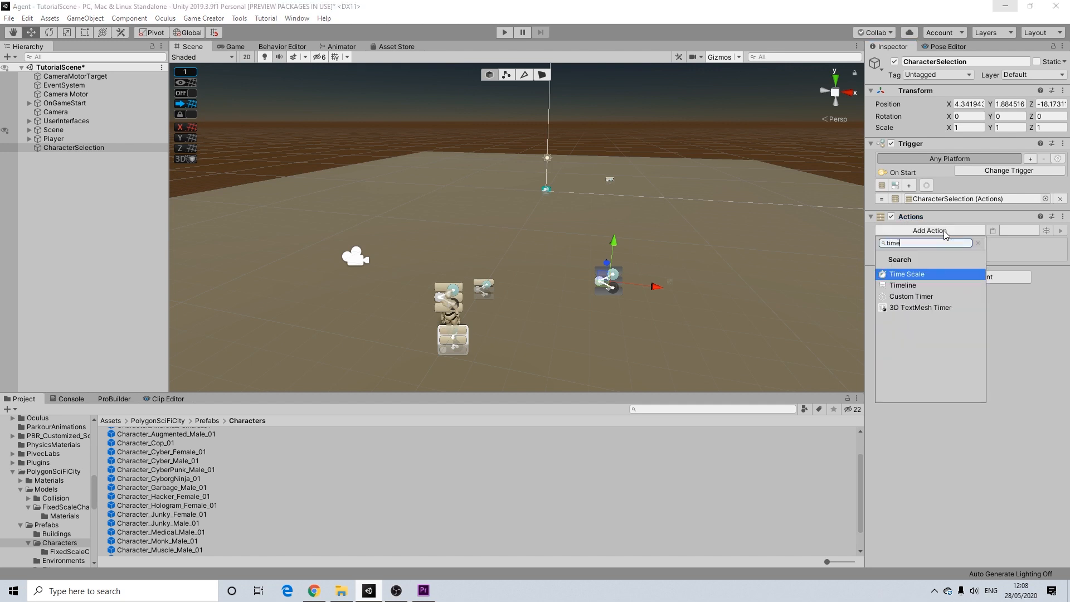
{"action": "left_click", "coordinate": [909, 274]}
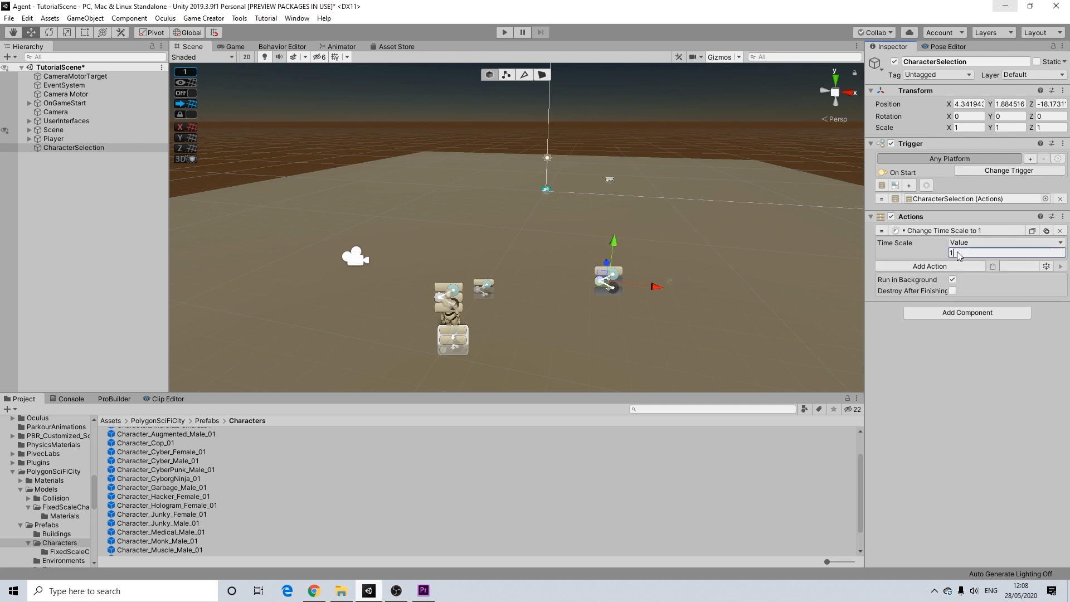
{"action": "left_click", "coordinate": [907, 347]}
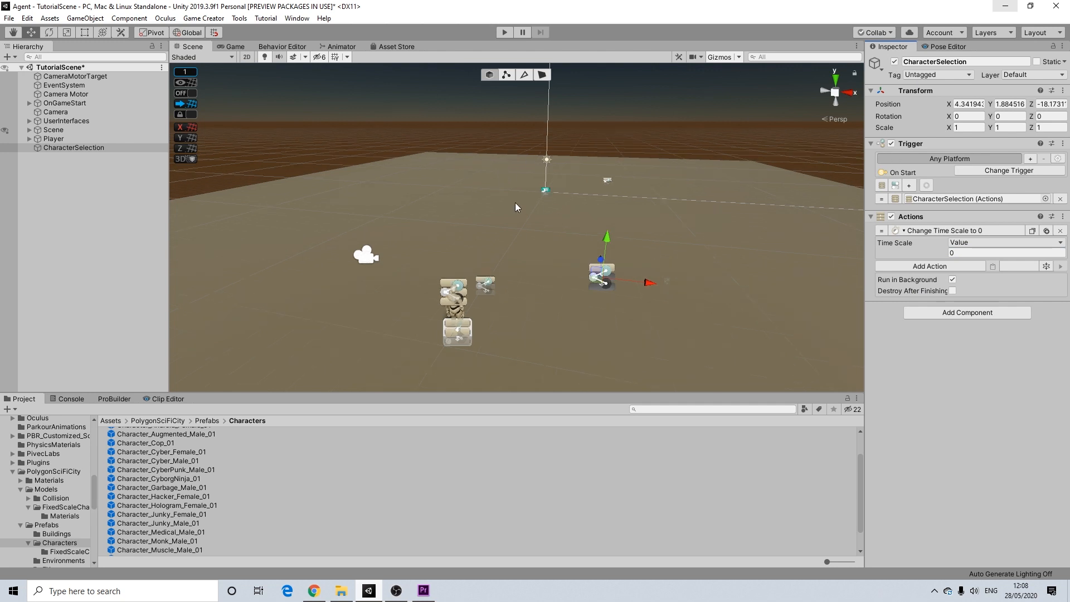
{"action": "scroll", "coordinate": [515, 202], "scroll_direction": "down", "scroll_amount": 1}
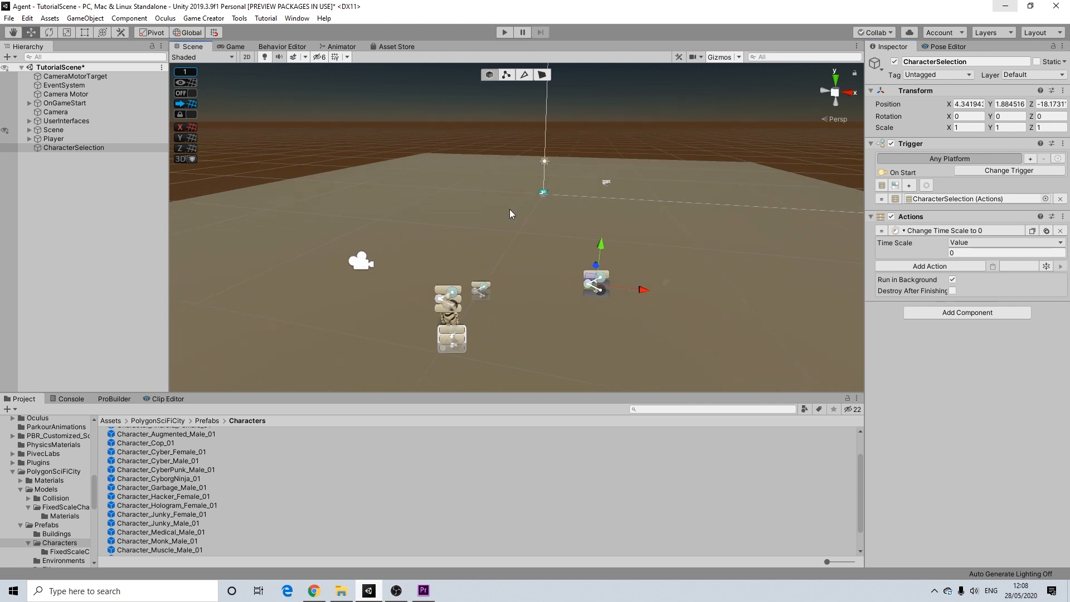
- Add a Set Active action below the time scale action on CharacterSelection
{"action": "left_click", "coordinate": [941, 267]}
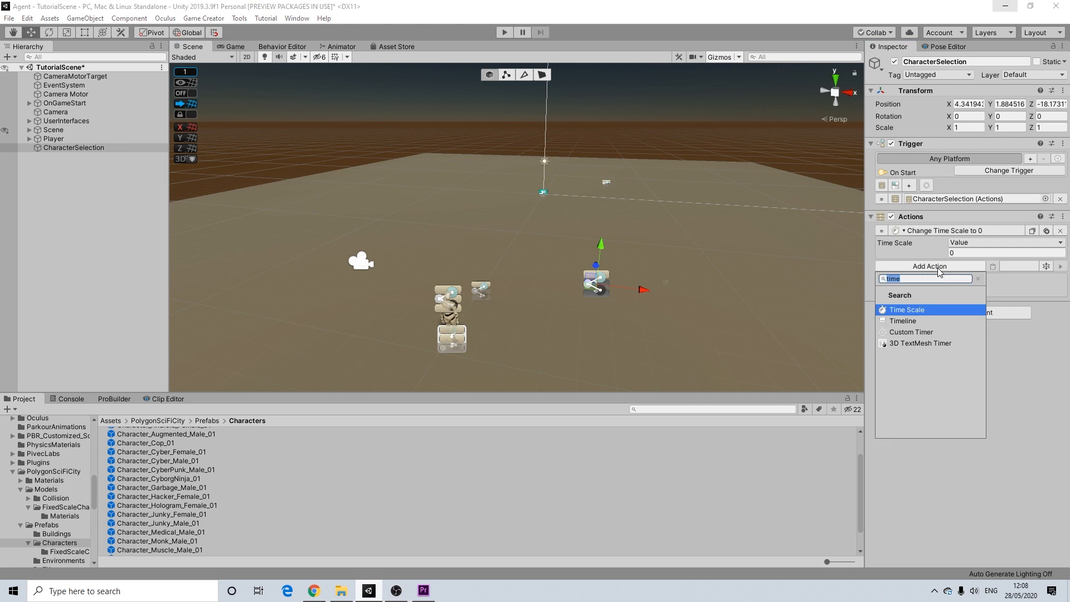
{"action": "left_click", "coordinate": [979, 279]}
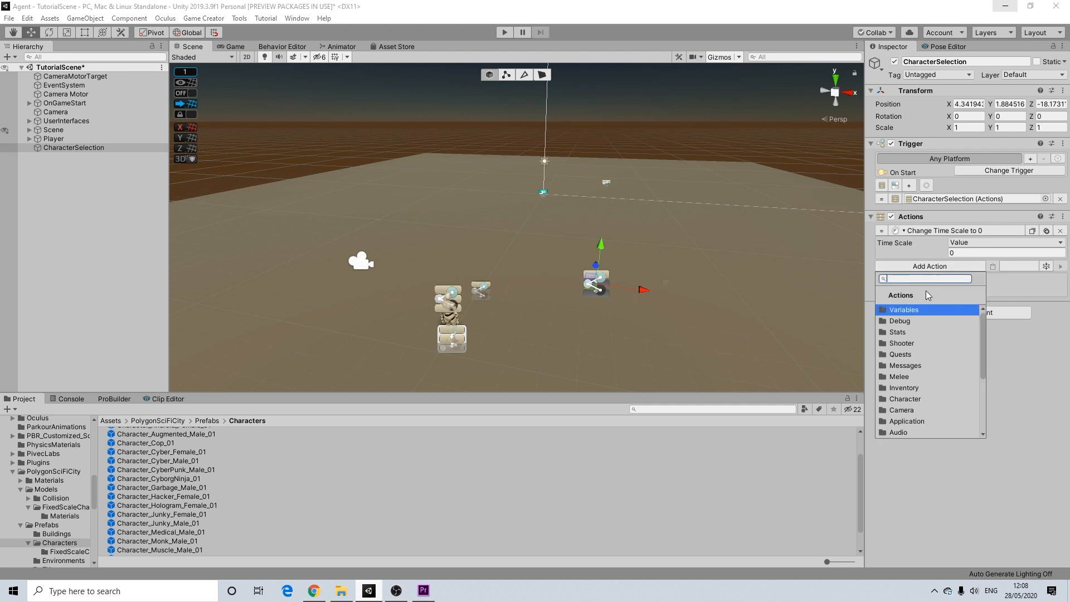
{"action": "scroll", "coordinate": [925, 335], "scroll_direction": "down", "scroll_amount": 2}
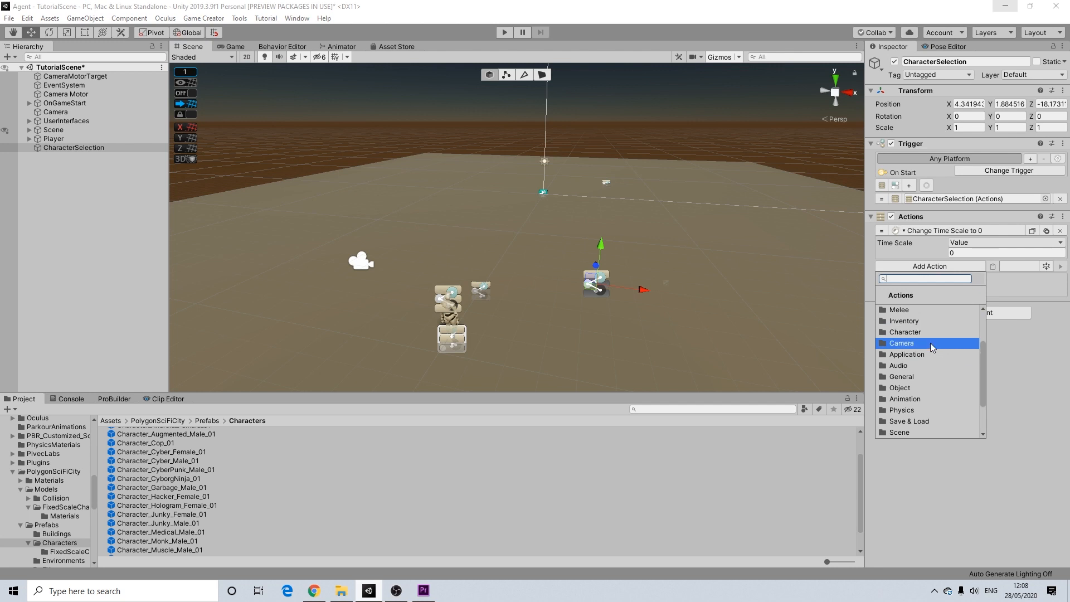
{"action": "scroll", "coordinate": [932, 343], "scroll_direction": "up", "scroll_amount": 2}
{"action": "scroll", "coordinate": [932, 343], "scroll_direction": "down", "scroll_amount": 4}
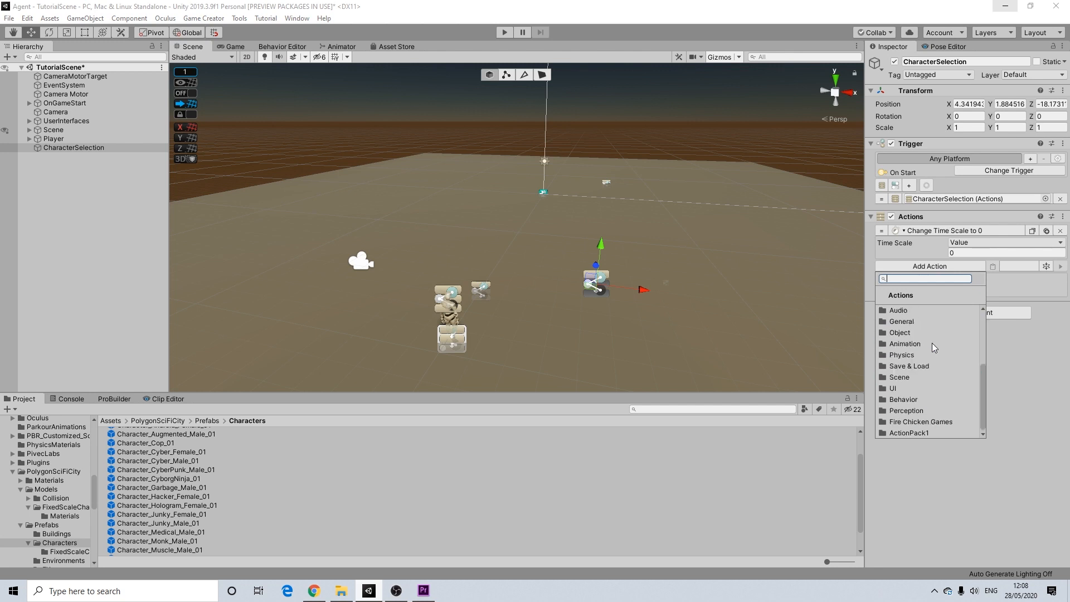
{"action": "scroll", "coordinate": [912, 383], "scroll_direction": "up", "scroll_amount": 1}
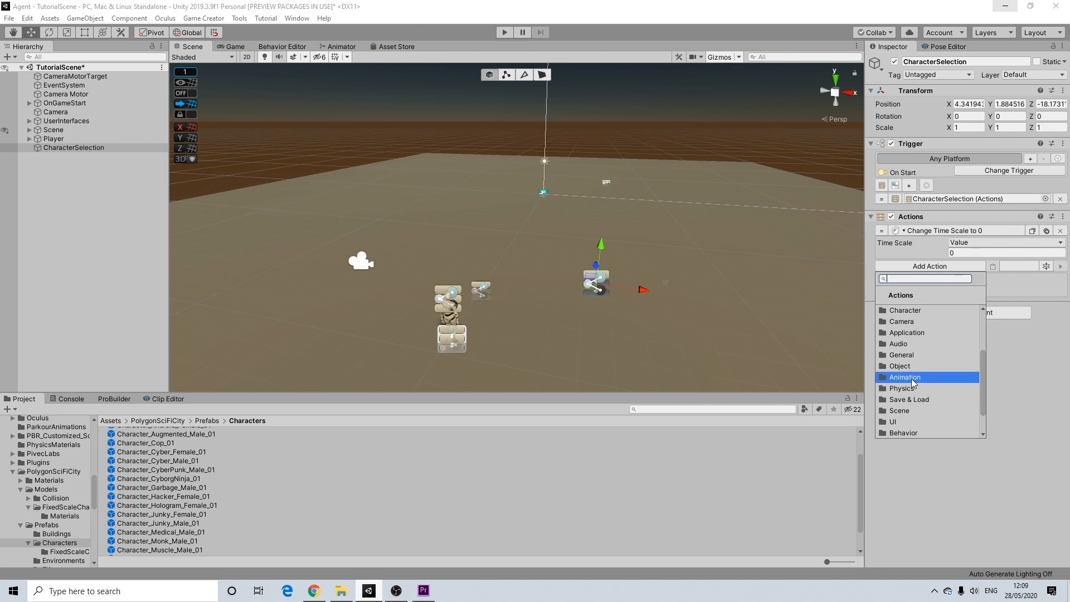
{"action": "left_click", "coordinate": [914, 357]}
{"action": "left_click", "coordinate": [905, 347]}
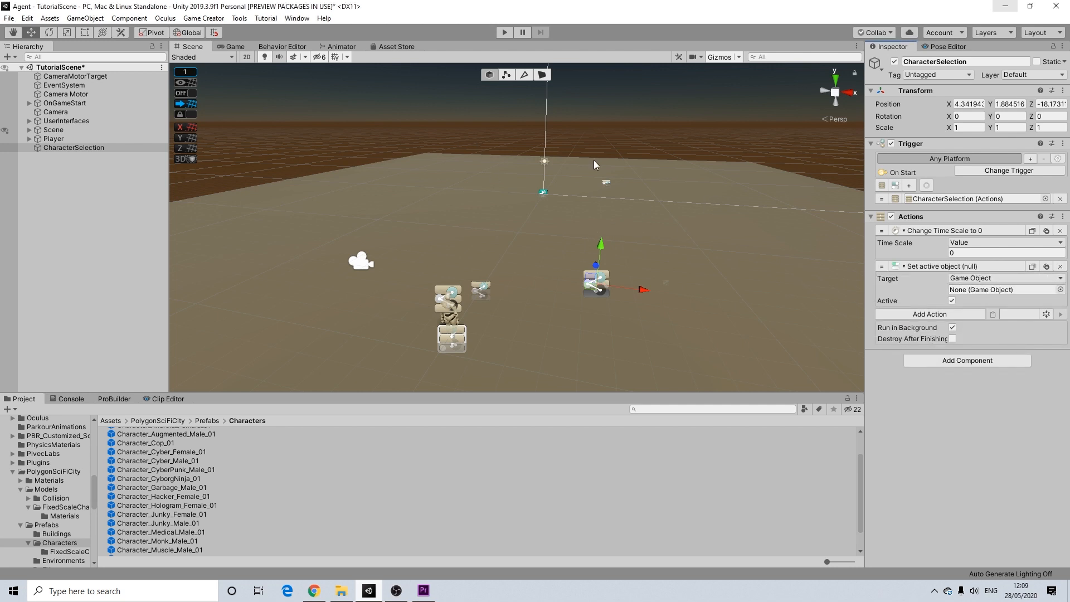
- Target the Scene group's Directional Light in the Set Active action and turn its Active option off
{"action": "left_click", "coordinate": [29, 103]}
{"action": "left_click", "coordinate": [30, 103]}
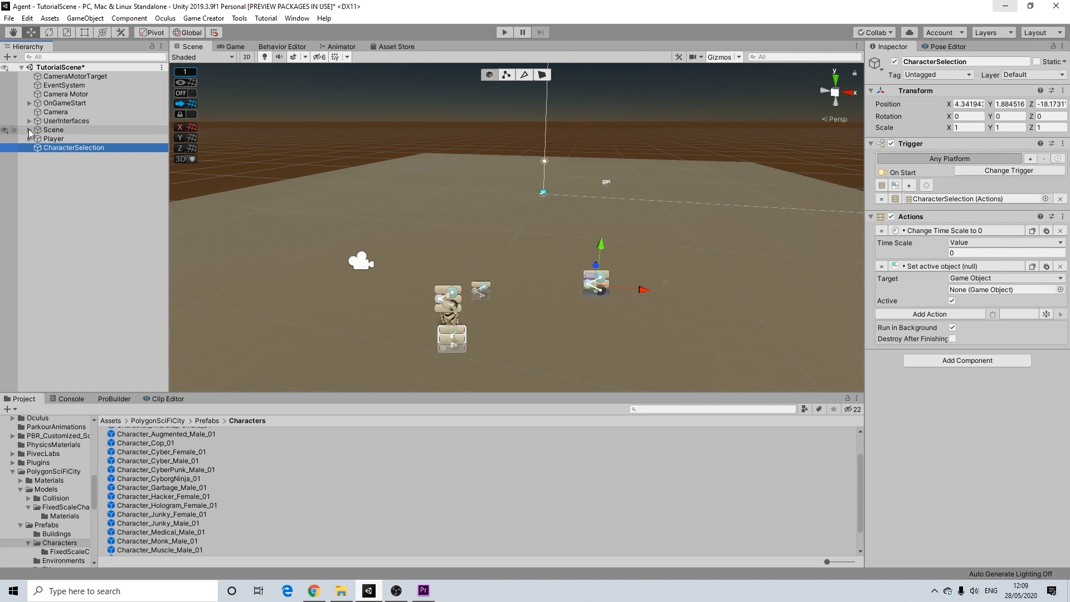
{"action": "left_click", "coordinate": [29, 130]}
{"action": "left_click_drag", "start_coordinate": [78, 151], "coordinate": [981, 290]}
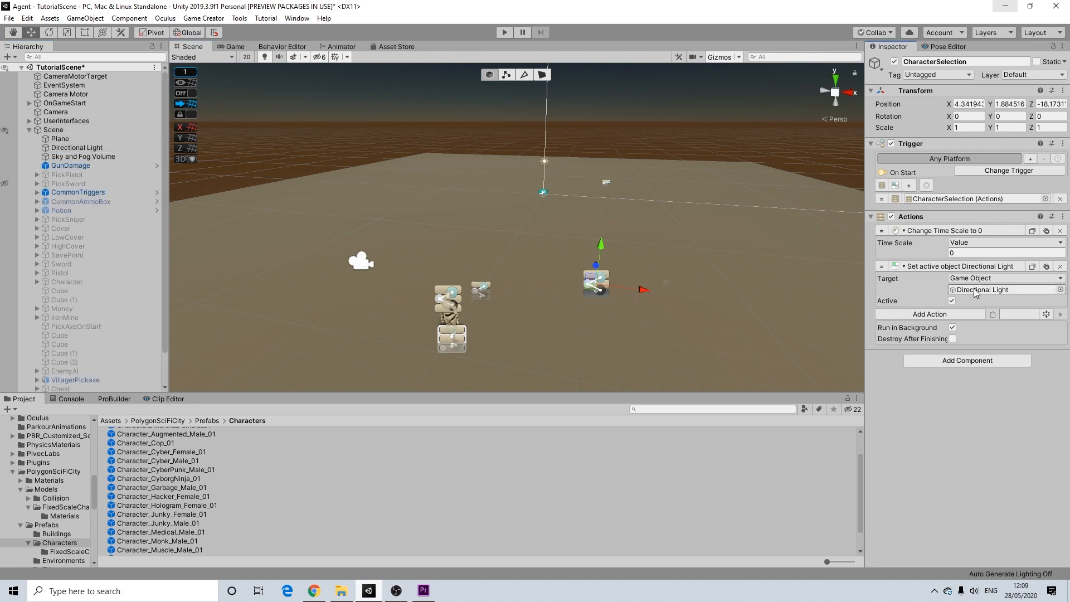
{"action": "left_click", "coordinate": [29, 129]}
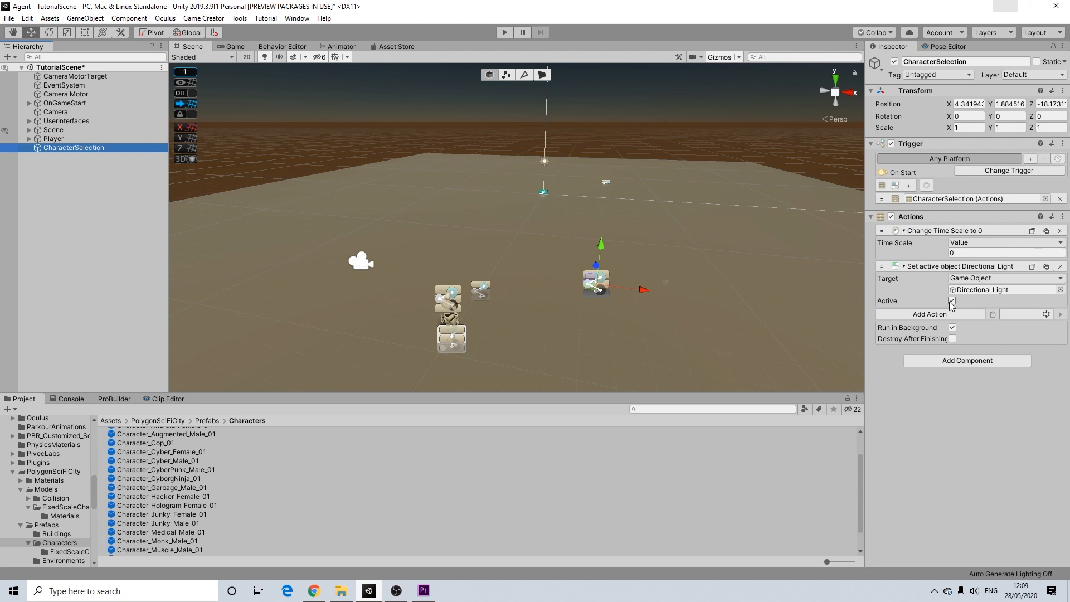
{"action": "left_click", "coordinate": [952, 302]}
- Add the Character_Cyber_Male_01 and Character_Cyber_Female_01 prefabs from the FixedScaleCharacters folder as children of CharacterSelection
{"action": "scroll", "coordinate": [657, 236], "scroll_direction": "down", "scroll_amount": 3}
{"action": "middle_click_drag", "start_coordinate": [657, 236], "coordinate": [602, 232]}
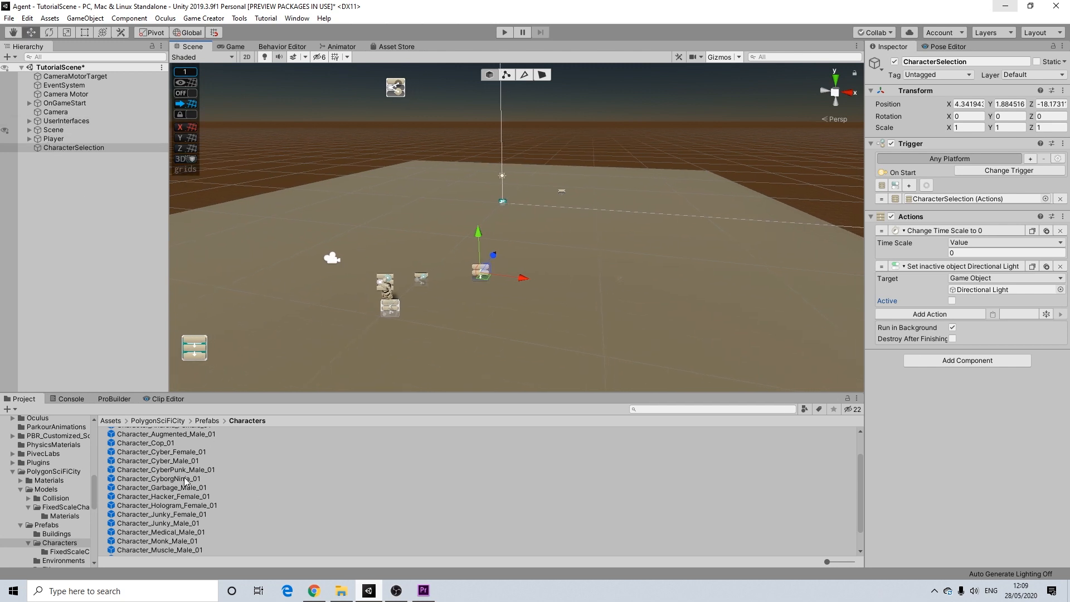
{"action": "scroll", "coordinate": [171, 473], "scroll_direction": "up", "scroll_amount": 3}
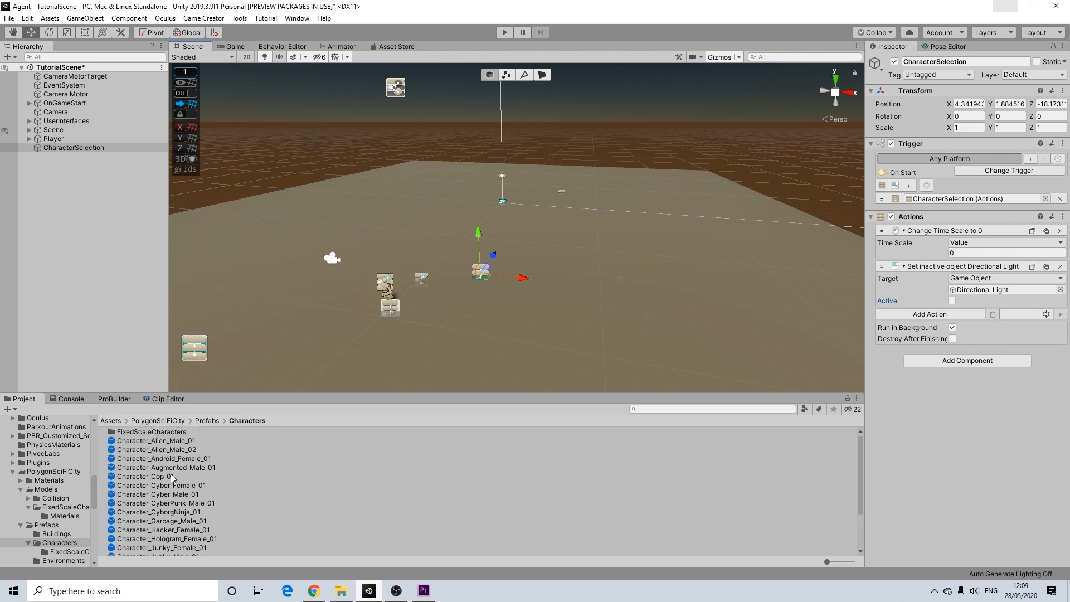
{"action": "double_click", "coordinate": [150, 432]}
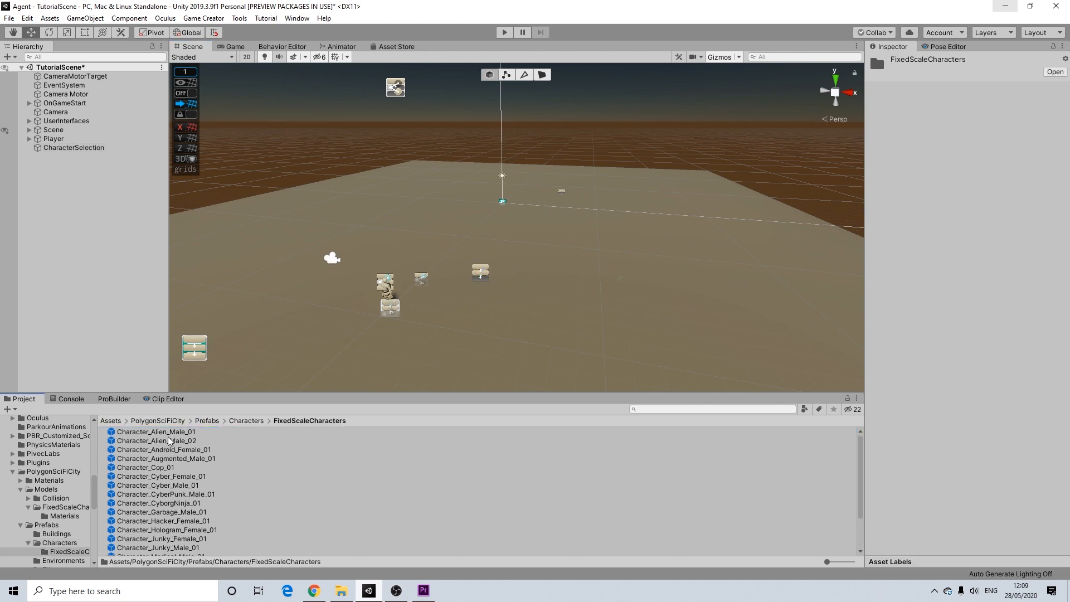
{"action": "scroll", "coordinate": [195, 473], "scroll_direction": "down", "scroll_amount": 2}
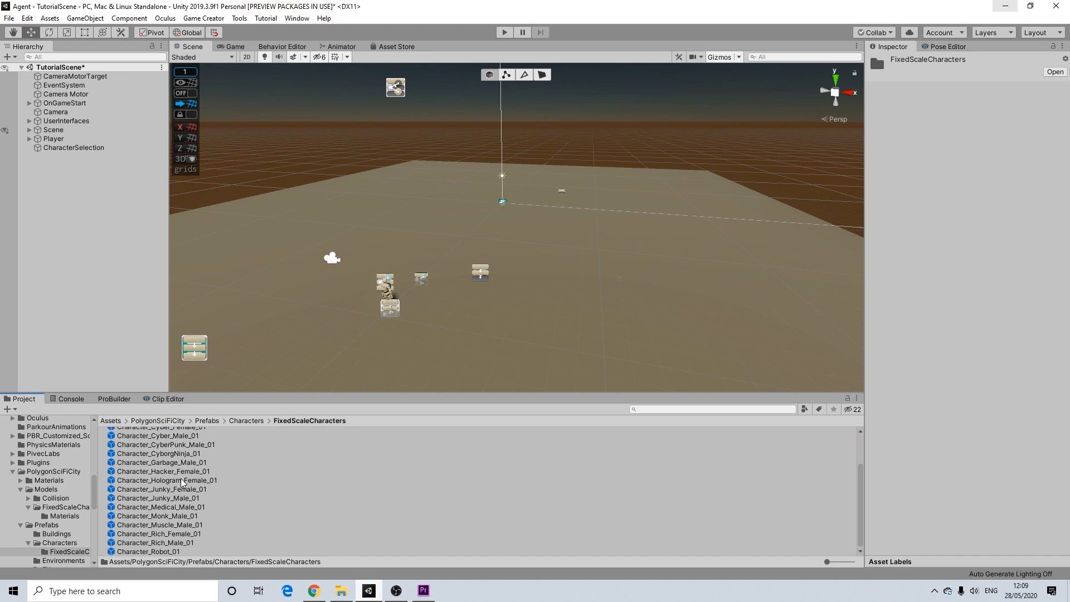
{"action": "scroll", "coordinate": [176, 484], "scroll_direction": "up", "scroll_amount": 2}
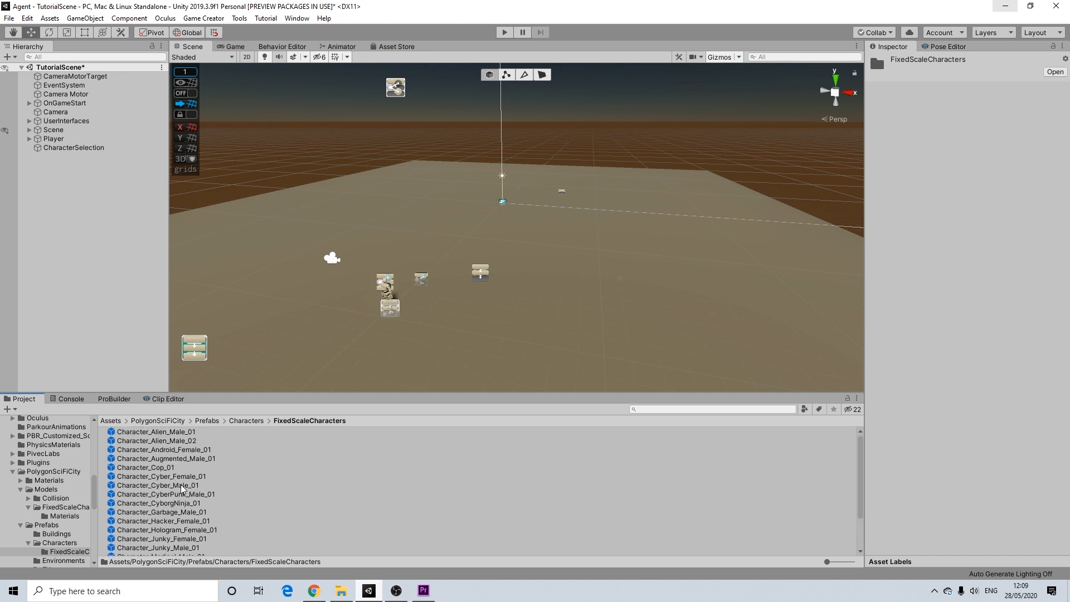
{"action": "left_click", "coordinate": [175, 486]}
{"action": "left_click", "coordinate": [182, 477], "text": "shift"}
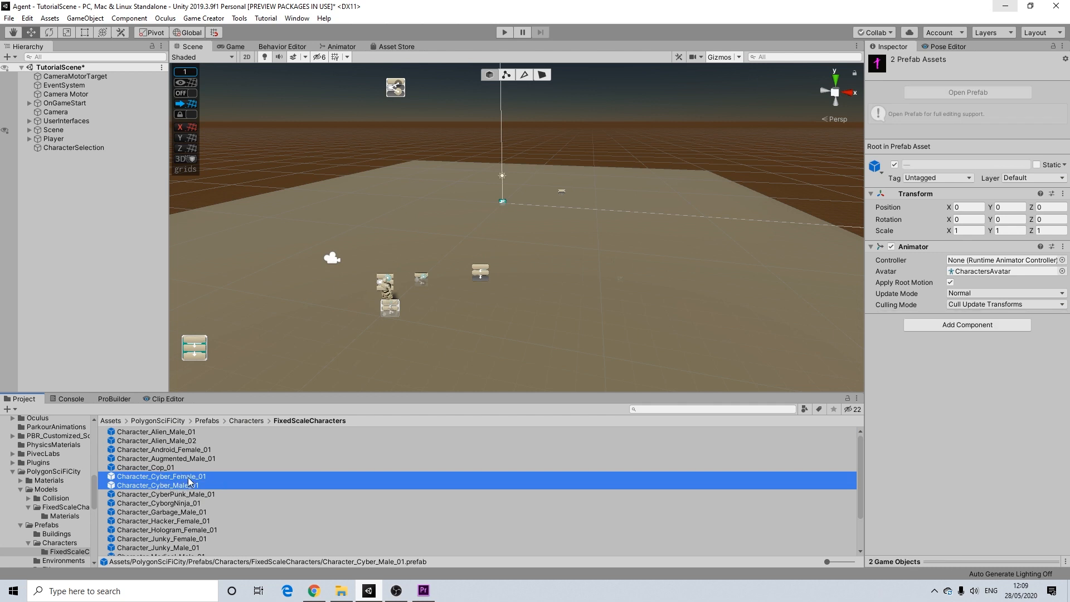
{"action": "left_click_drag", "start_coordinate": [189, 481], "coordinate": [65, 151]}
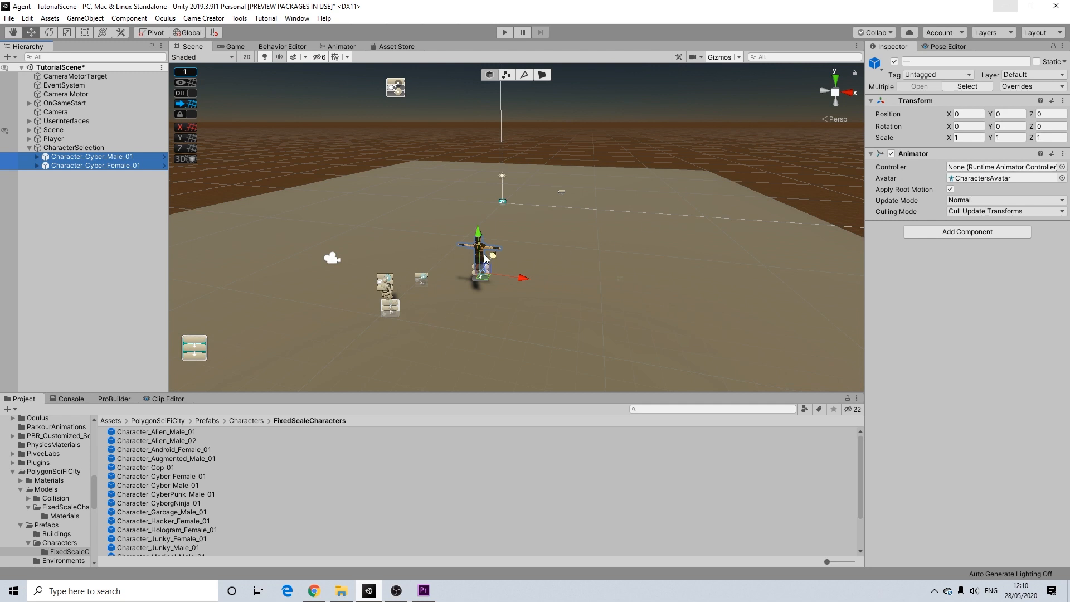
{"action": "scroll", "coordinate": [449, 271], "scroll_direction": "up", "scroll_amount": 5}
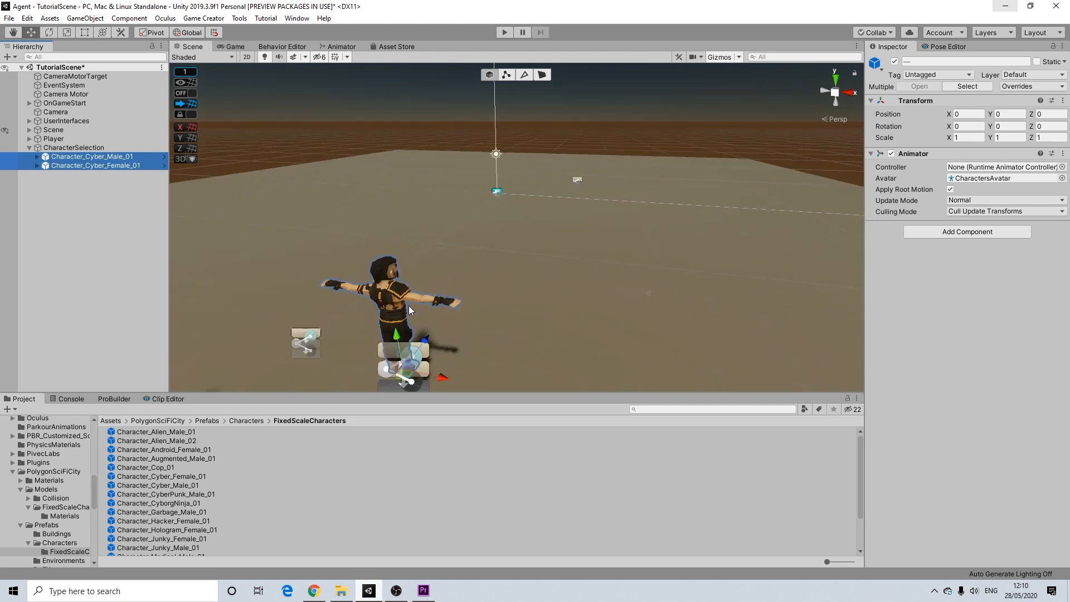
{"action": "scroll", "coordinate": [398, 306], "scroll_direction": "down", "scroll_amount": 5}
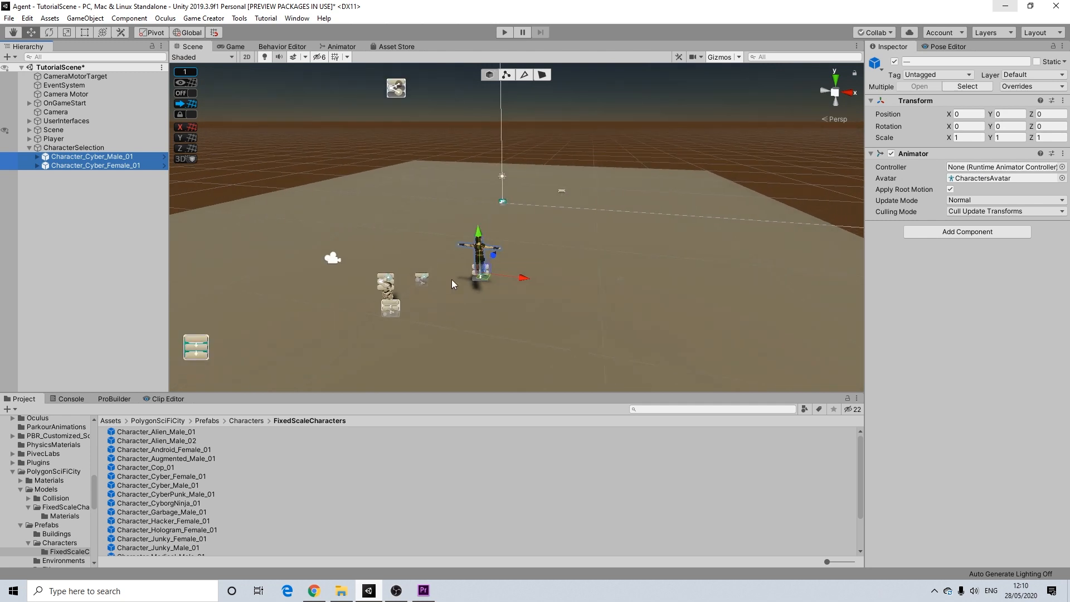
- Locate the animator controller asset used by the Player's Character object in the project
{"action": "left_click", "coordinate": [79, 185]}
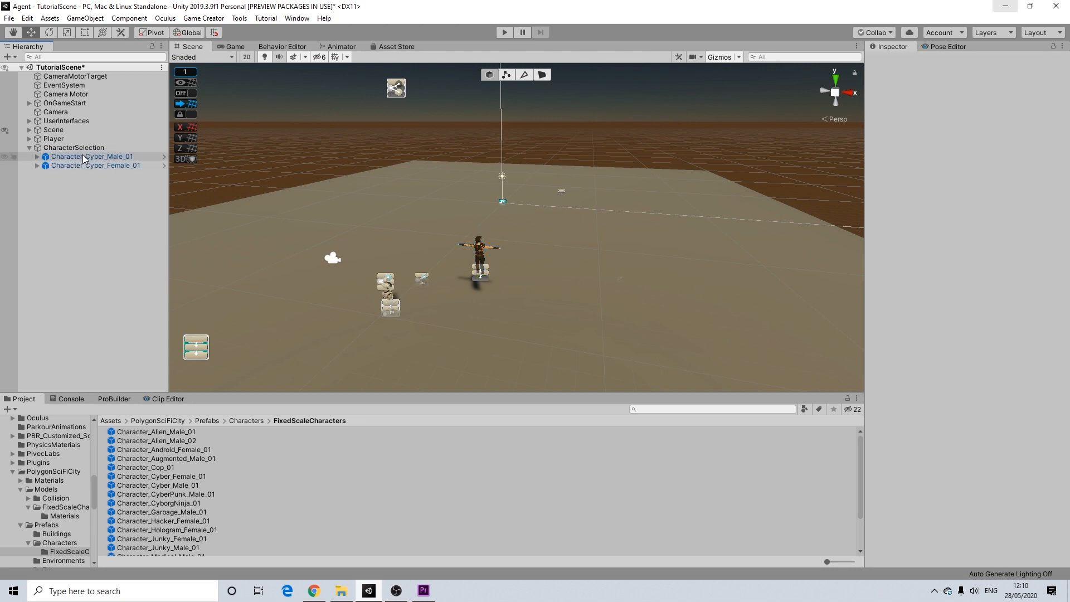
{"action": "left_click", "coordinate": [393, 295]}
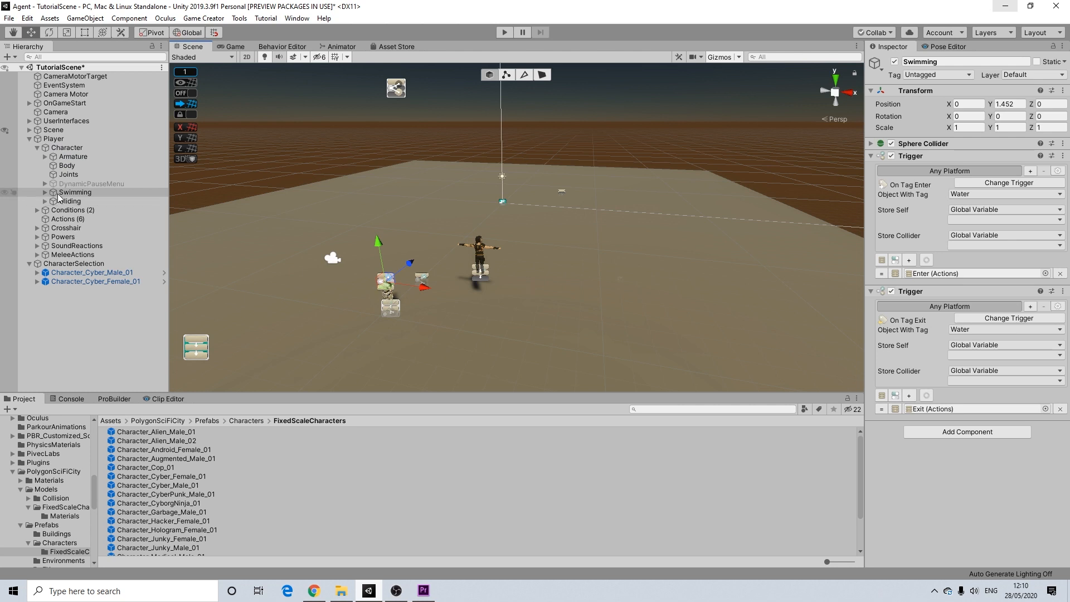
{"action": "left_click", "coordinate": [37, 148]}
{"action": "left_click", "coordinate": [74, 147]}
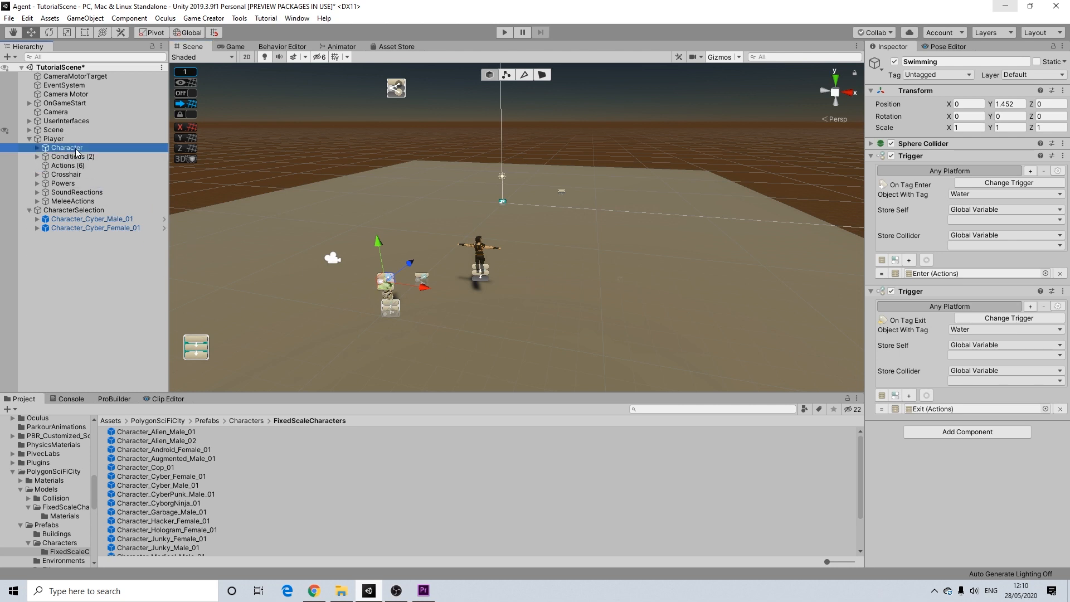
{"action": "left_click", "coordinate": [988, 157]}
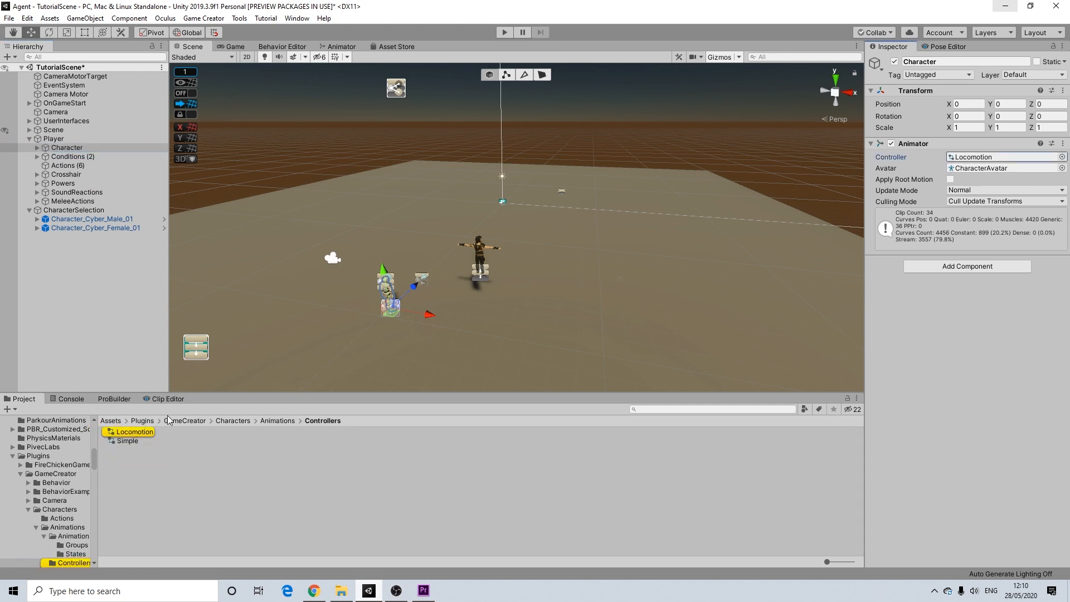
{"action": "middle_click_drag", "start_coordinate": [468, 330], "coordinate": [547, 281]}
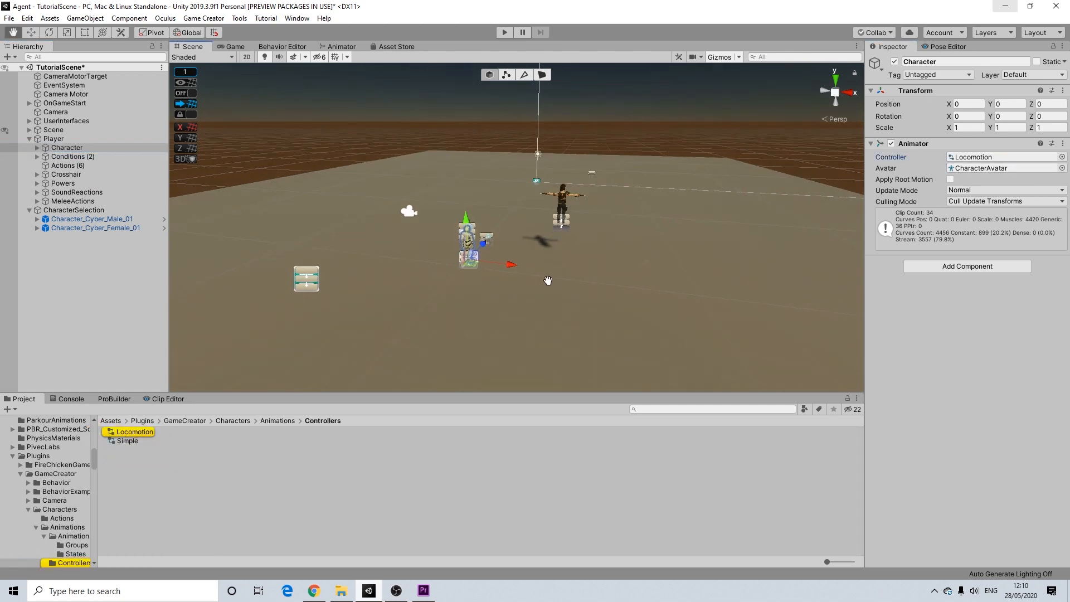
{"action": "scroll", "coordinate": [468, 289], "scroll_direction": "up", "scroll_amount": 7}
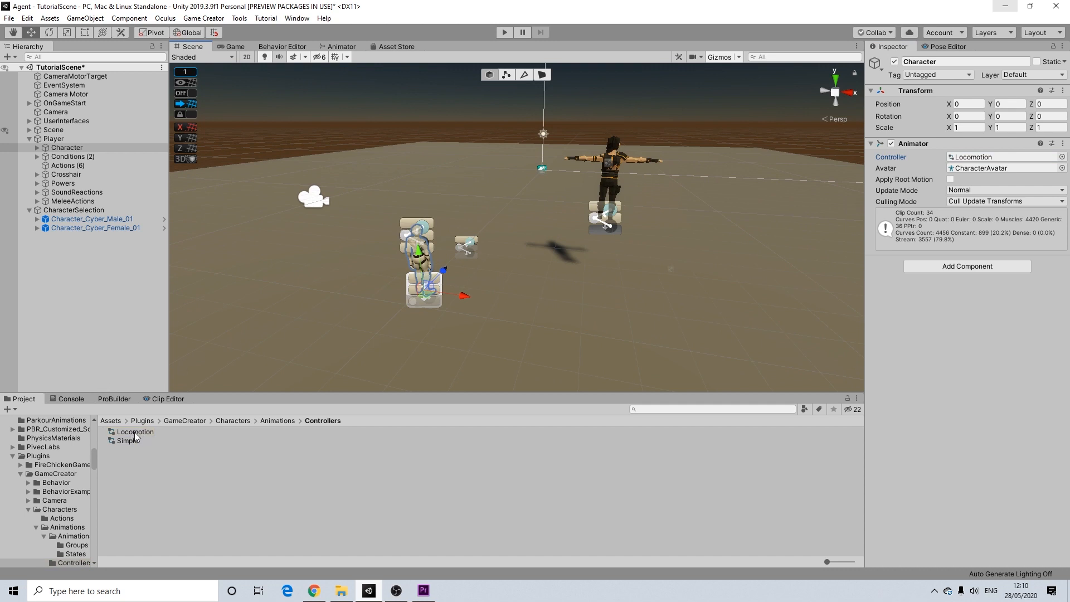
- Assign the Locomotion controller to the Animator of both Character_Cyber_Male_01 and Character_Cyber_Female_01
{"action": "left_click", "coordinate": [92, 219]}
{"action": "left_click", "coordinate": [96, 228], "text": "shift"}
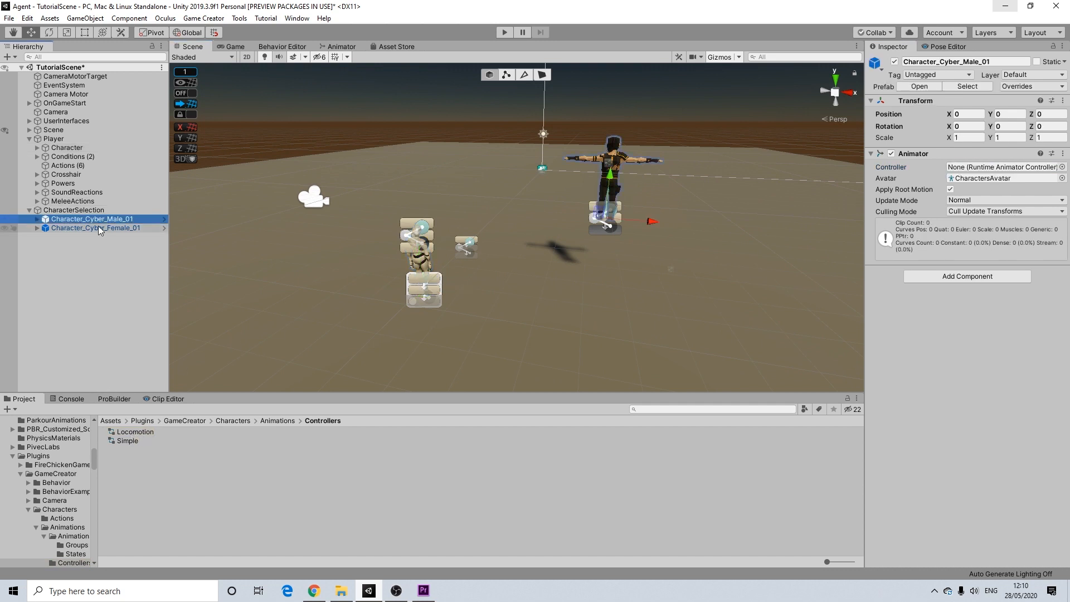
{"action": "left_click_drag", "start_coordinate": [145, 433], "coordinate": [999, 170]}
{"action": "middle_click_drag", "start_coordinate": [567, 216], "coordinate": [439, 299]}
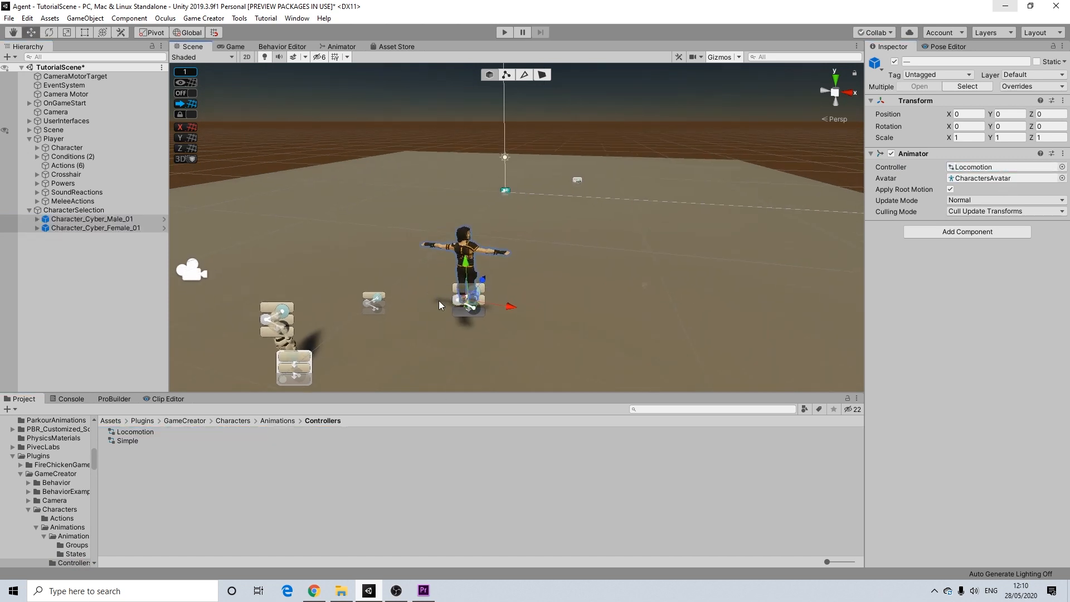
{"action": "scroll", "coordinate": [447, 313], "scroll_direction": "up", "scroll_amount": 7}
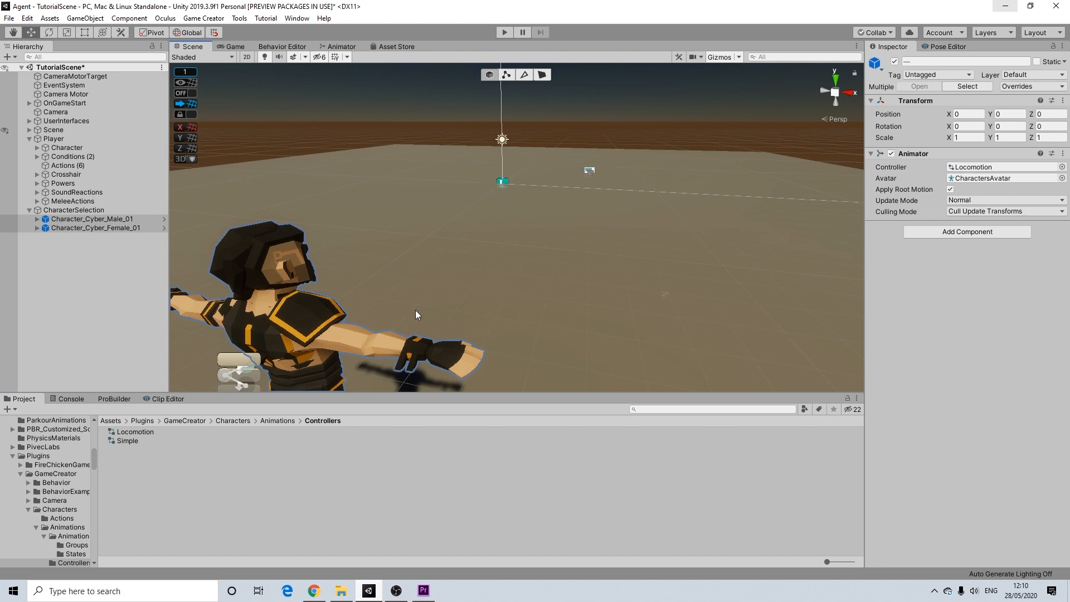
{"action": "scroll", "coordinate": [440, 312], "scroll_direction": "down", "scroll_amount": 5}
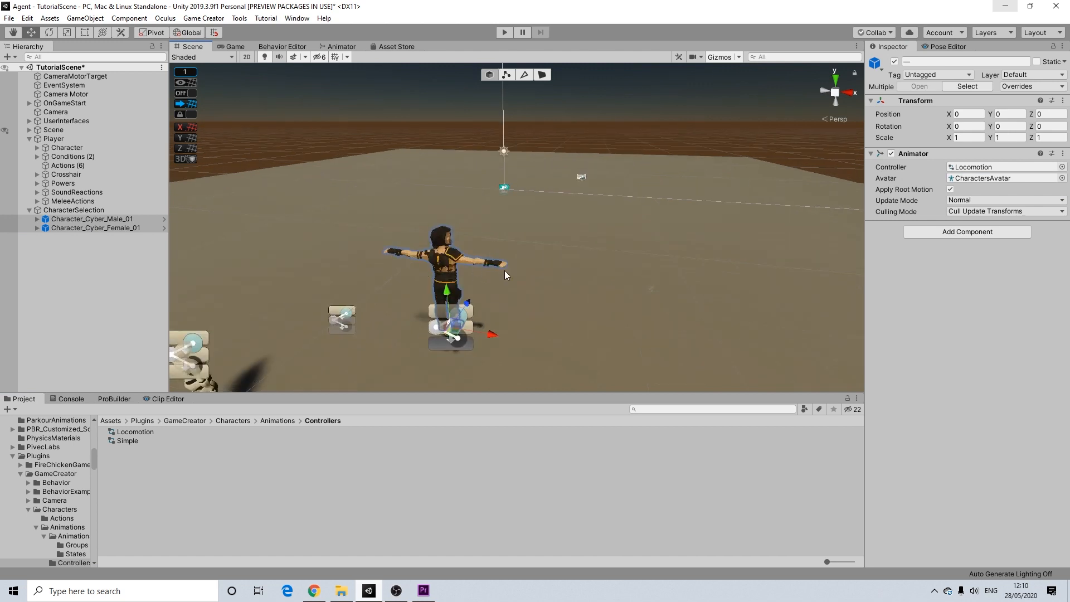
{"action": "scroll", "coordinate": [517, 287], "scroll_direction": "down", "scroll_amount": 5}
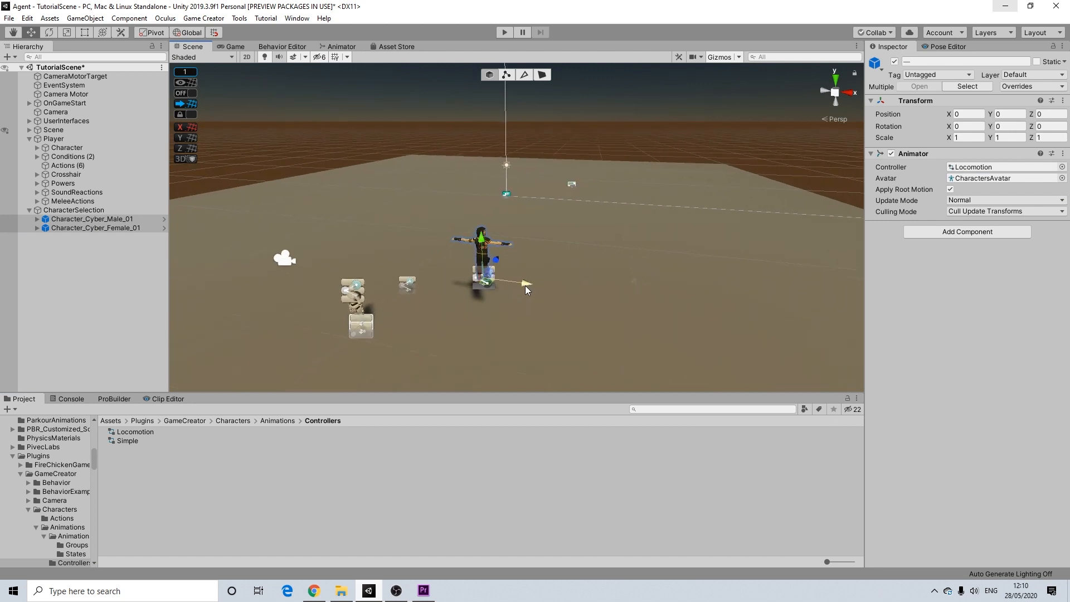
{"action": "scroll", "coordinate": [481, 292], "scroll_direction": "up", "scroll_amount": 5}
{"action": "scroll", "coordinate": [518, 287], "scroll_direction": "down", "scroll_amount": 5}
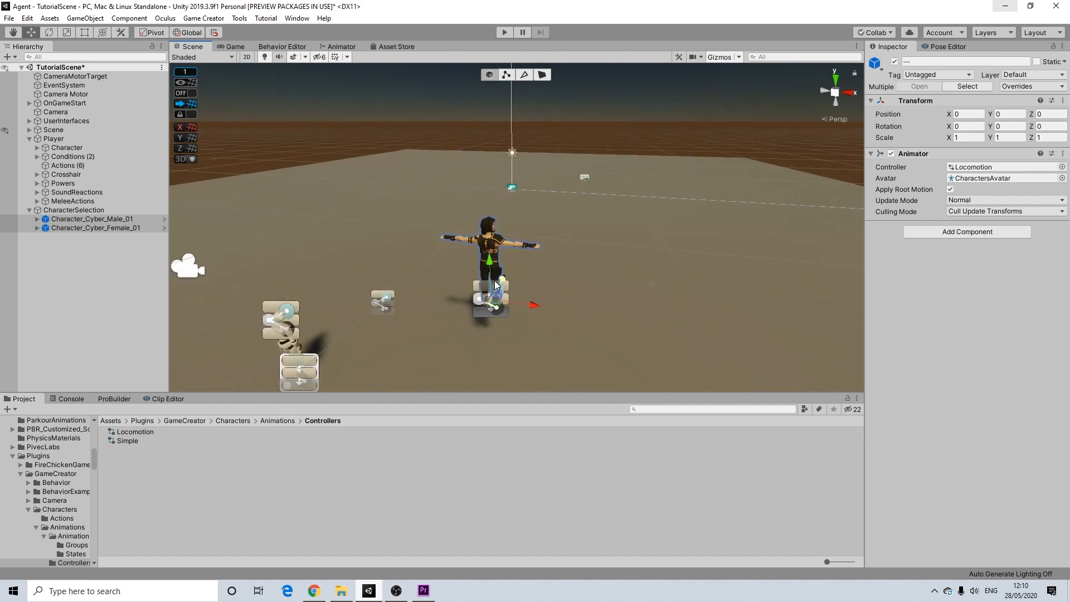
- Add a UI Canvas as a child of CharacterSelection
{"action": "right_click", "coordinate": [78, 210]}
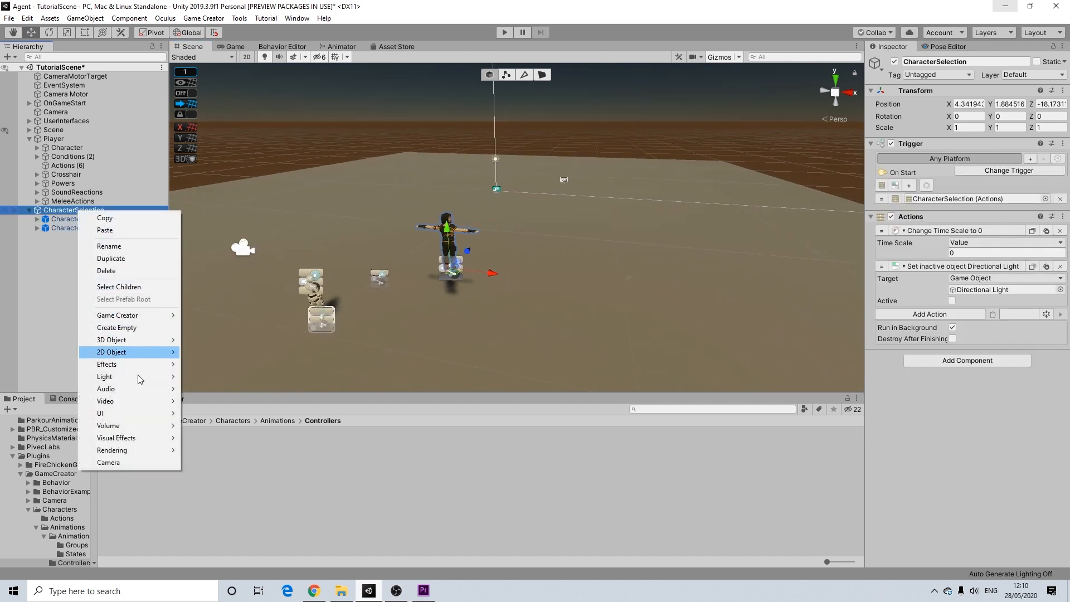
{"action": "mouse_move", "coordinate": [175, 416]}
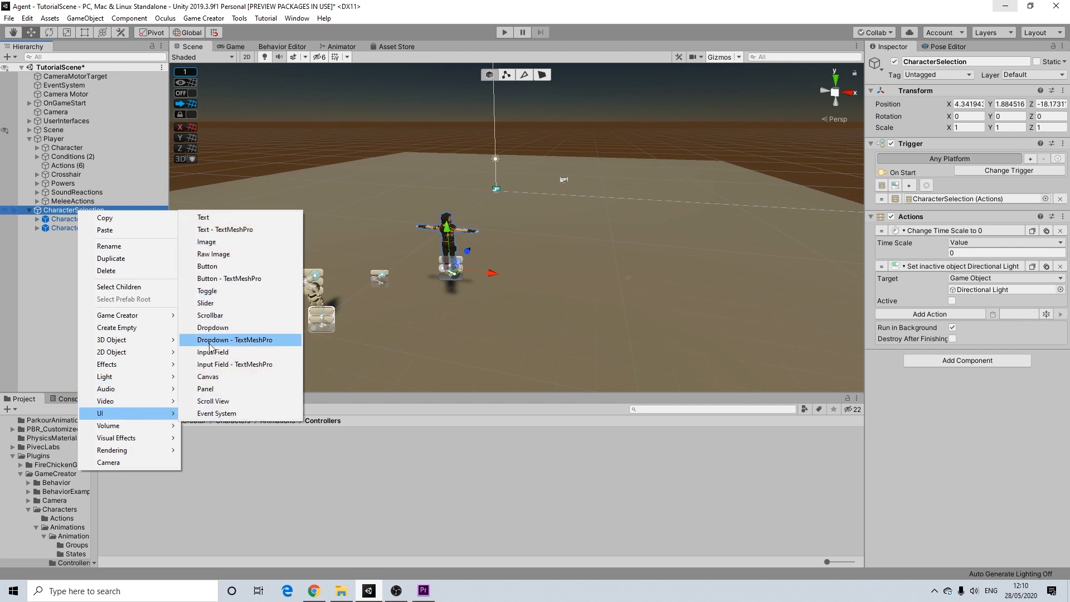
{"action": "left_click", "coordinate": [209, 376]}
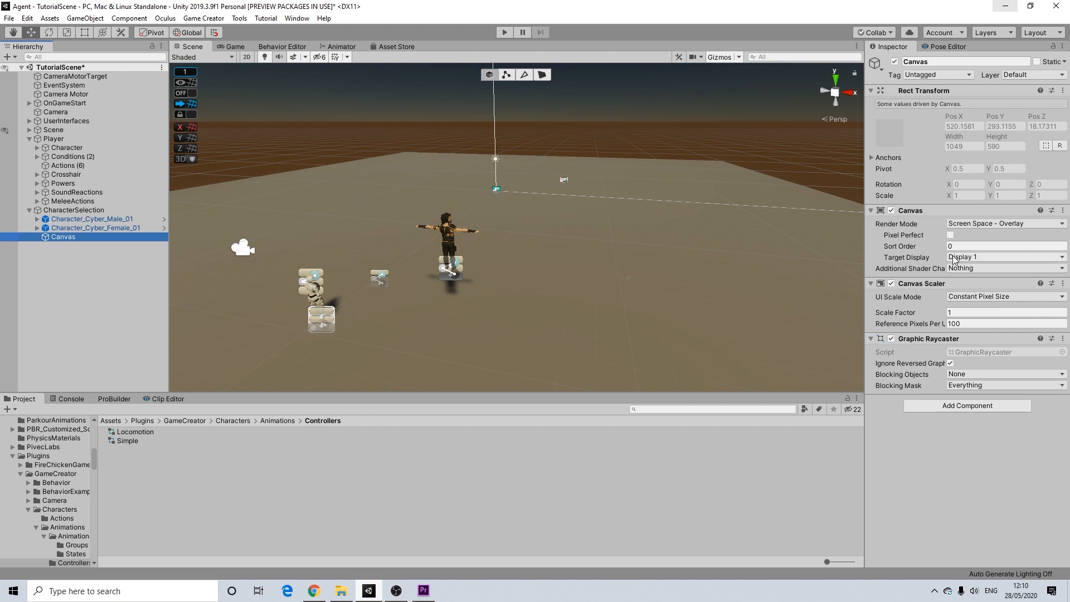
- Set the new Canvas's sort order to 2, checking which interfaces exist under UserInterfaces
{"action": "left_click", "coordinate": [969, 245]}
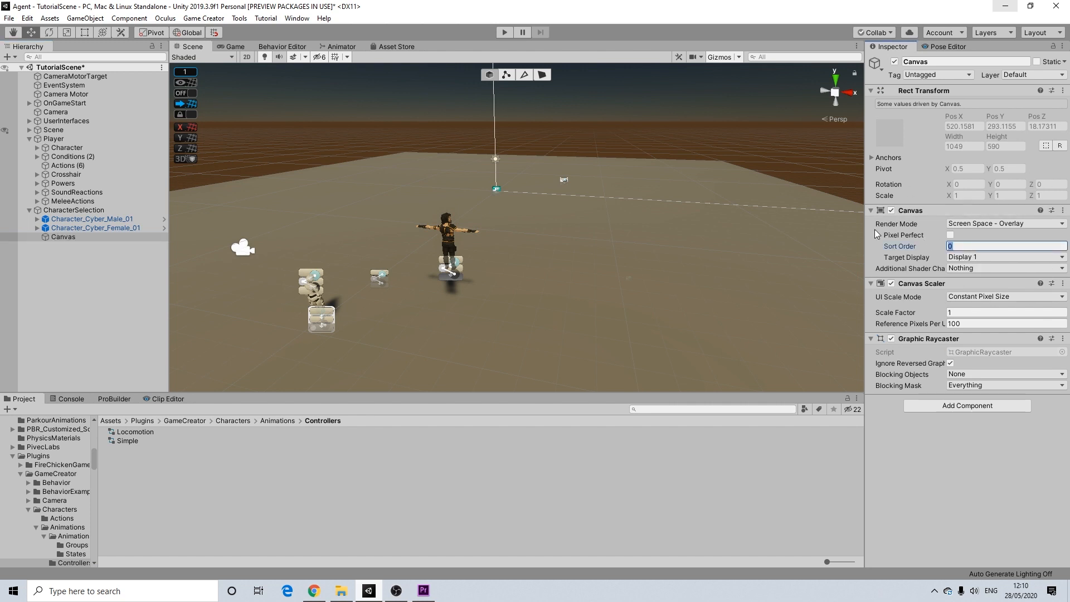
{"action": "scroll", "coordinate": [594, 225], "scroll_direction": "down", "scroll_amount": 5}
{"action": "right_click_drag", "start_coordinate": [688, 223], "coordinate": [574, 301]}
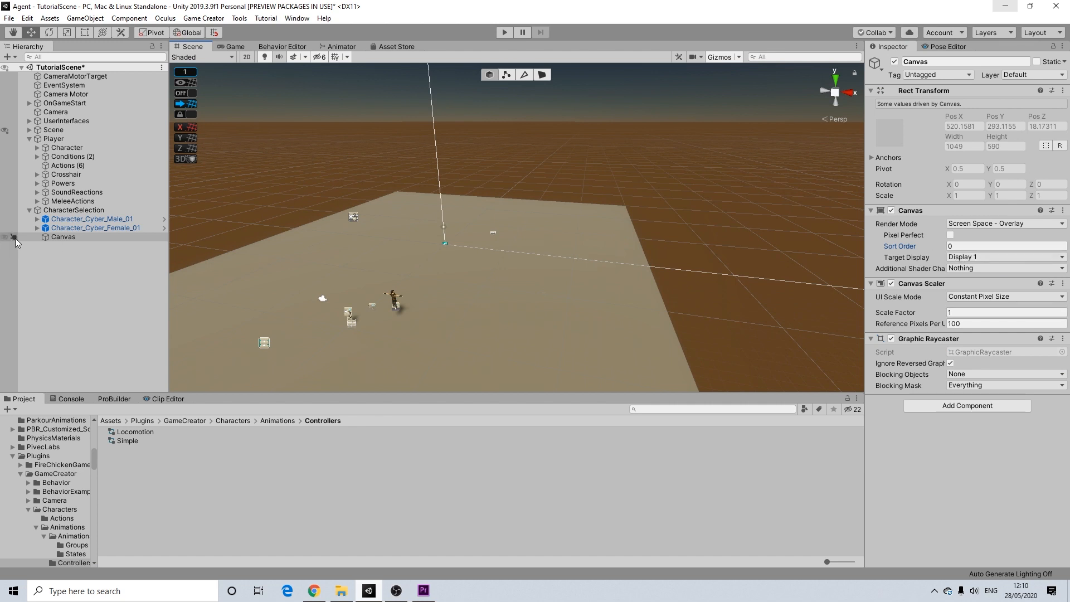
{"action": "left_click", "coordinate": [943, 247]}
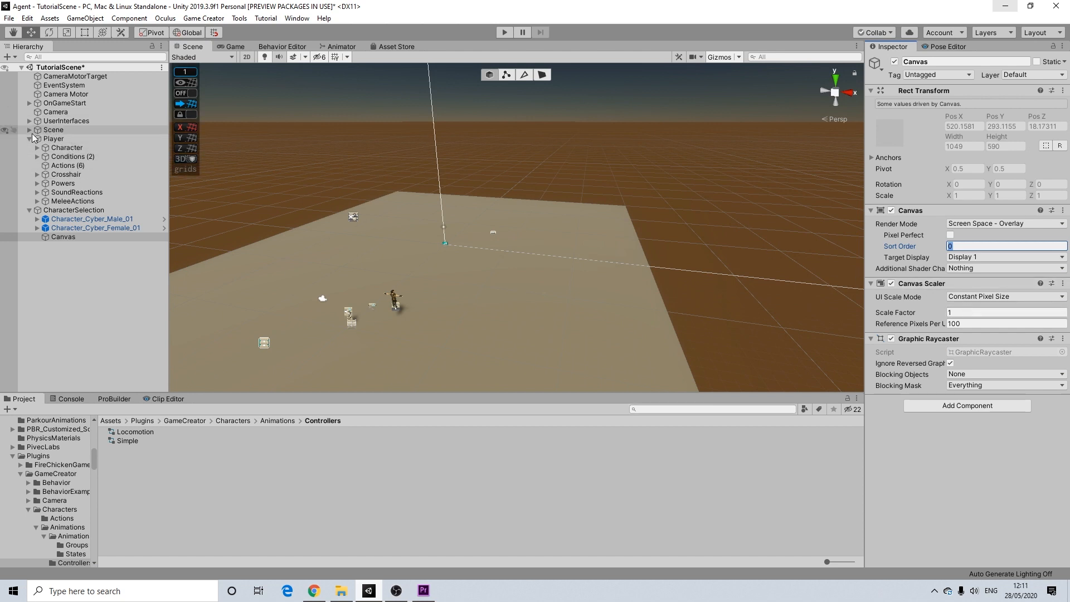
{"action": "left_click", "coordinate": [29, 120]}
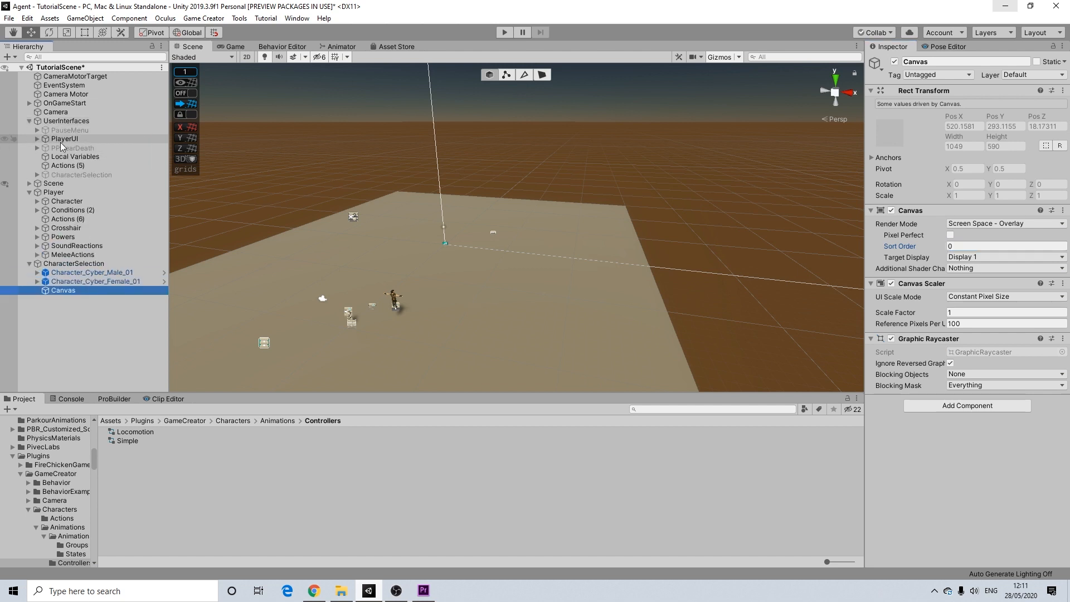
{"action": "left_click", "coordinate": [29, 120]}
{"action": "left_click_drag", "start_coordinate": [957, 247], "coordinate": [909, 250]}
{"action": "type", "text": "2"}
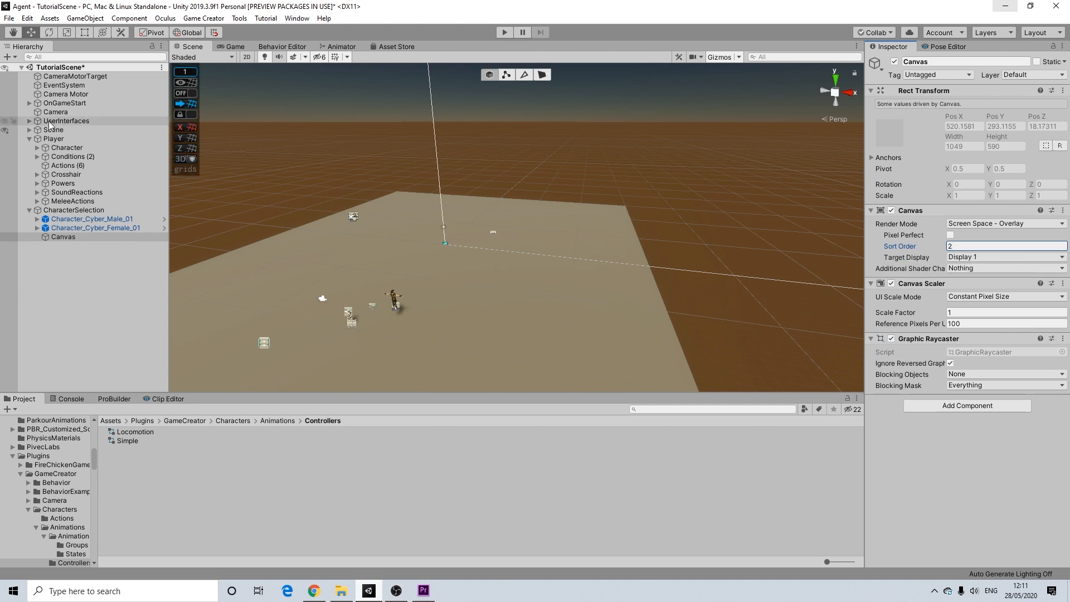
{"action": "left_click", "coordinate": [31, 121]}
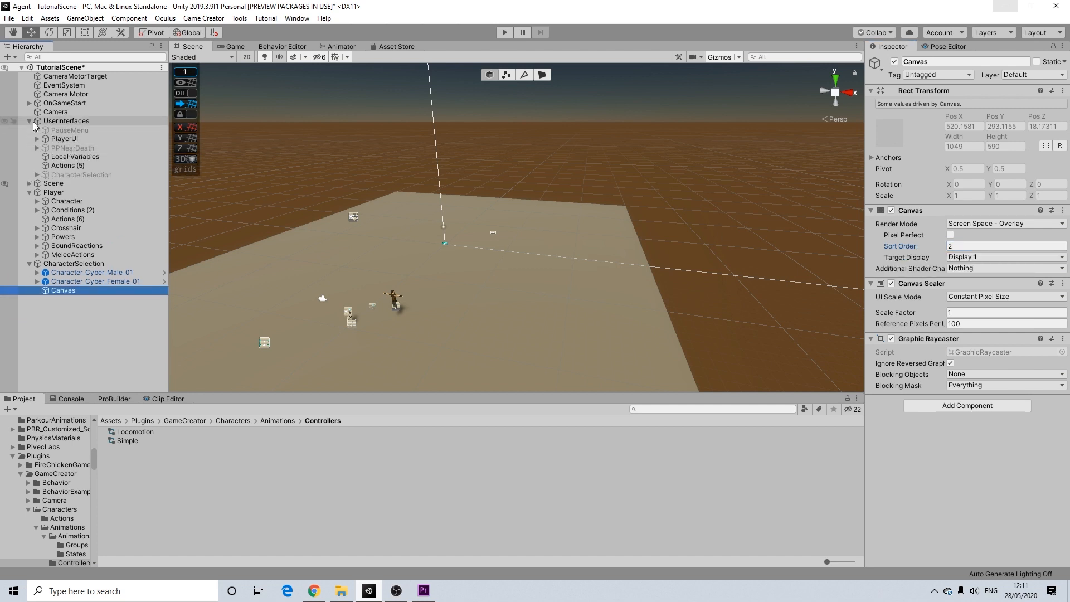
{"action": "left_click", "coordinate": [30, 121]}
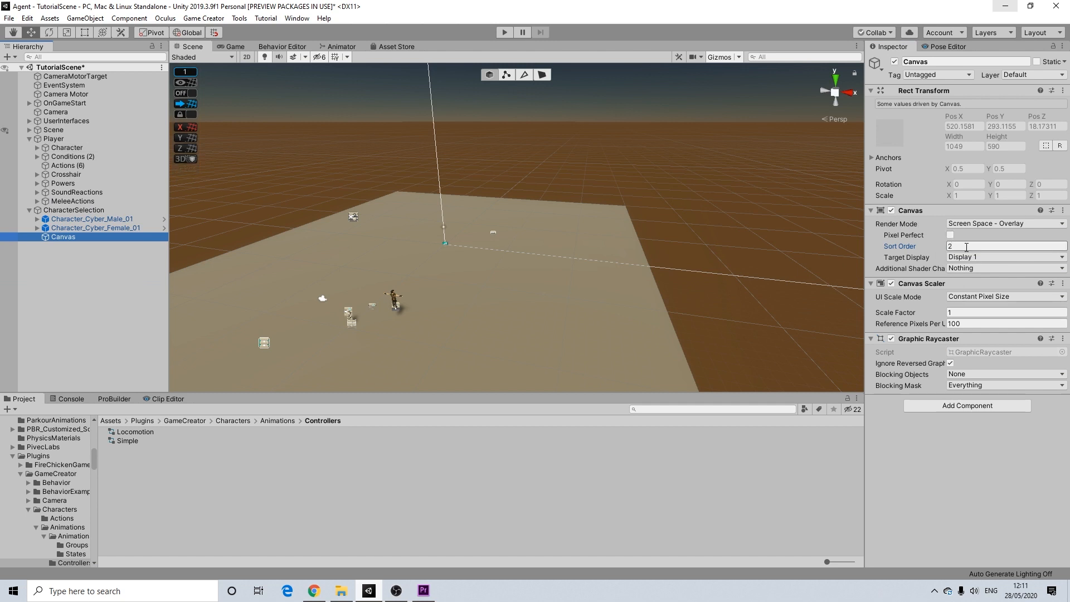
- Set the Canvas Scaler to Scale With Screen Size with a reference resolution of 1920 by 1080
{"action": "scroll", "coordinate": [636, 294], "scroll_direction": "up", "scroll_amount": 3}
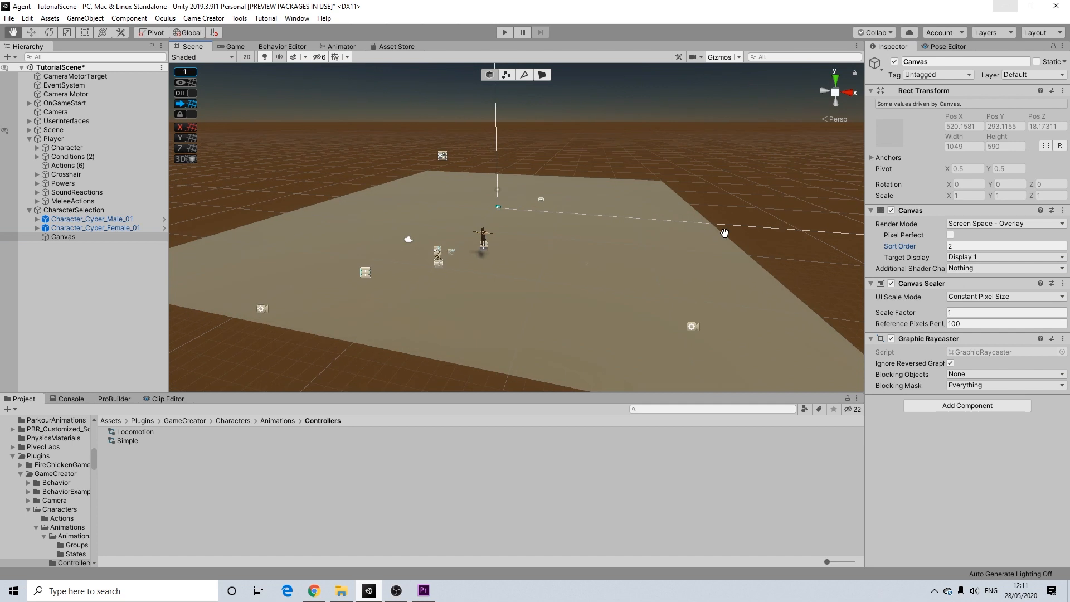
{"action": "left_click", "coordinate": [976, 297]}
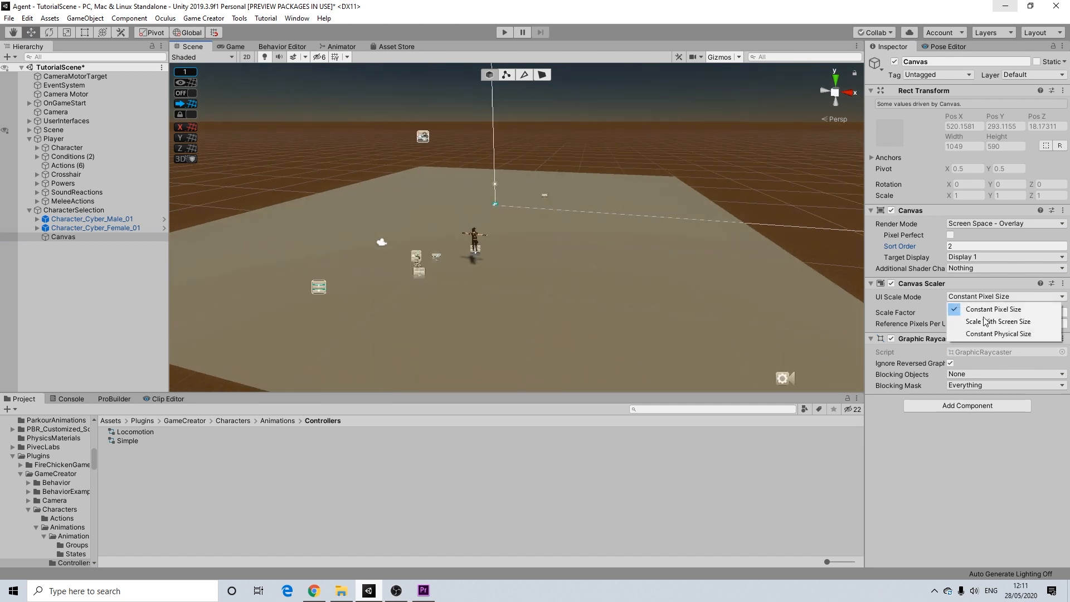
{"action": "left_click", "coordinate": [988, 323]}
{"action": "left_click", "coordinate": [976, 313]}
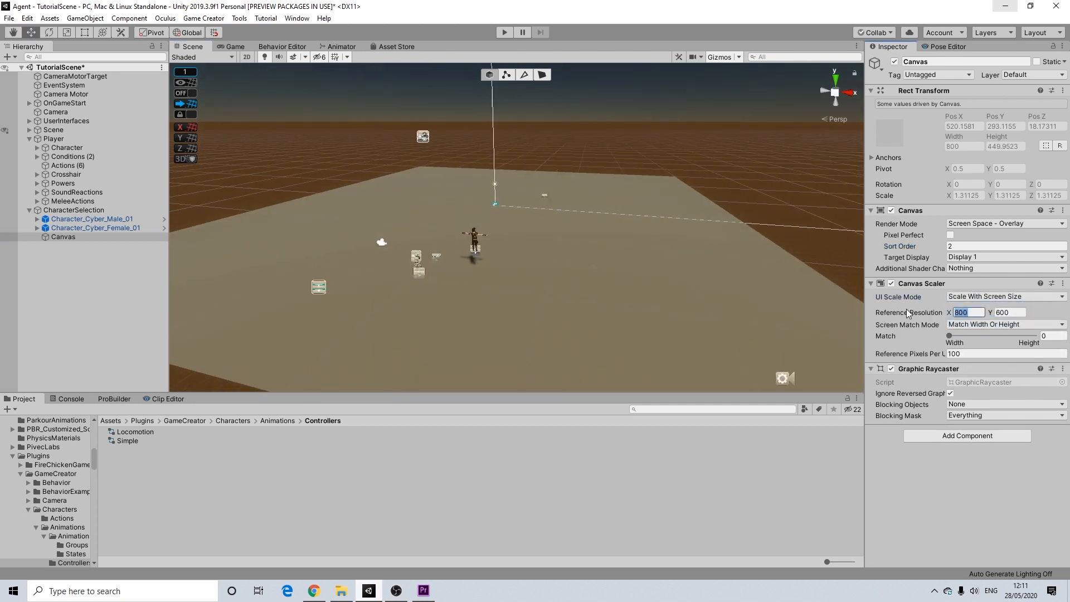
{"action": "type", "text": "1920"}
{"action": "key", "text": "Tab"}
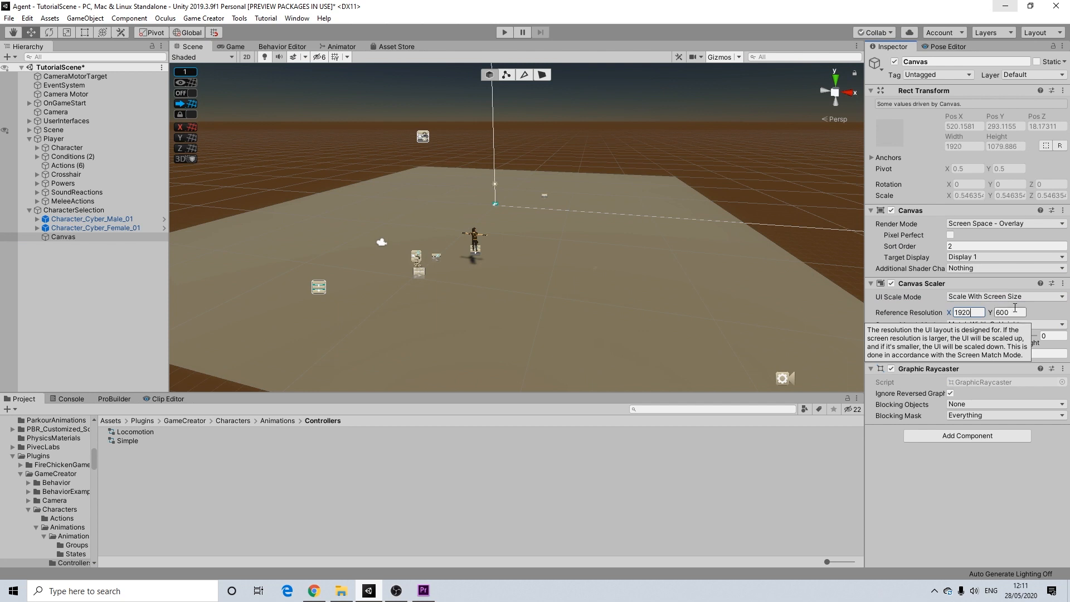
{"action": "type", "text": "1080"}
{"action": "left_click", "coordinate": [935, 461]}
{"action": "middle_click_drag", "start_coordinate": [579, 189], "coordinate": [512, 234]}
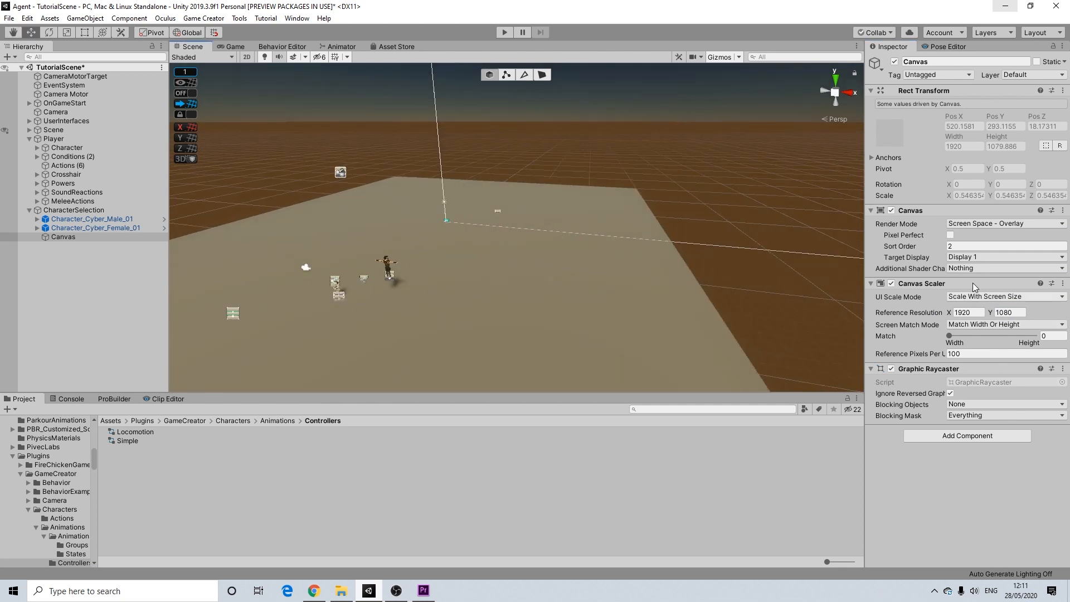
- Rename the Canvas under CharacterSelection as SelectionUI
{"action": "right_click", "coordinate": [65, 238]}
{"action": "left_click", "coordinate": [96, 271]}
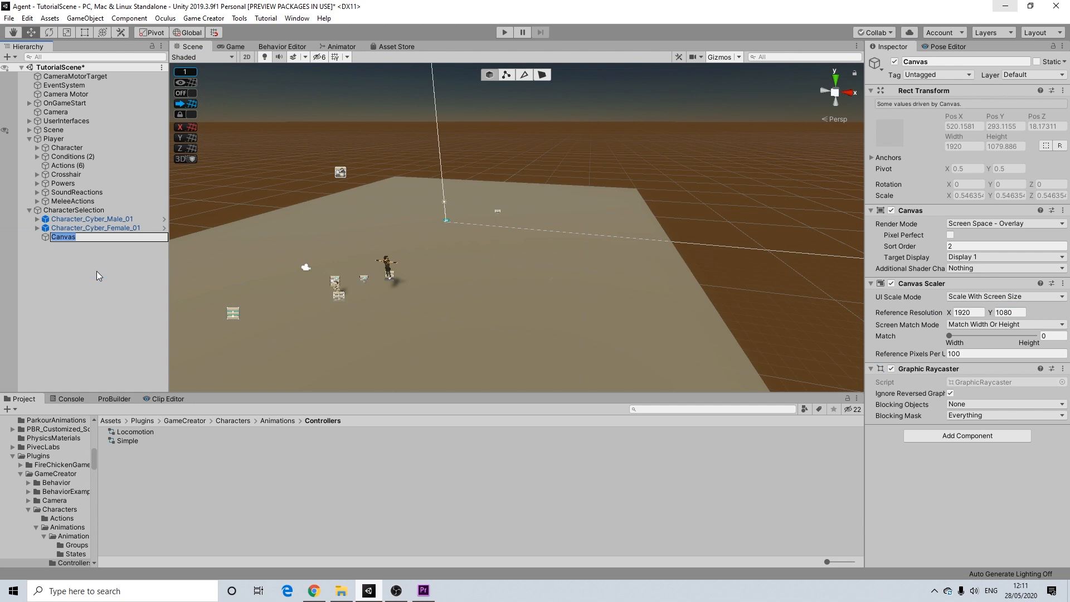
{"action": "type", "text": "SelectionUI"}
{"action": "key", "text": "Return"}
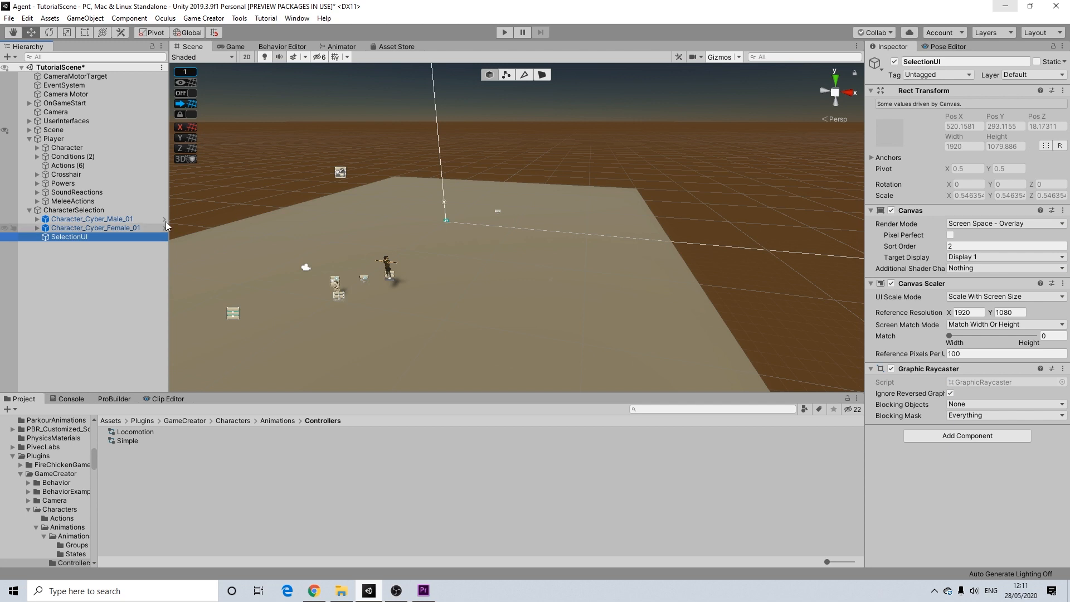
- Add a UI Image as a child of SelectionUI
{"action": "right_click", "coordinate": [78, 237]}
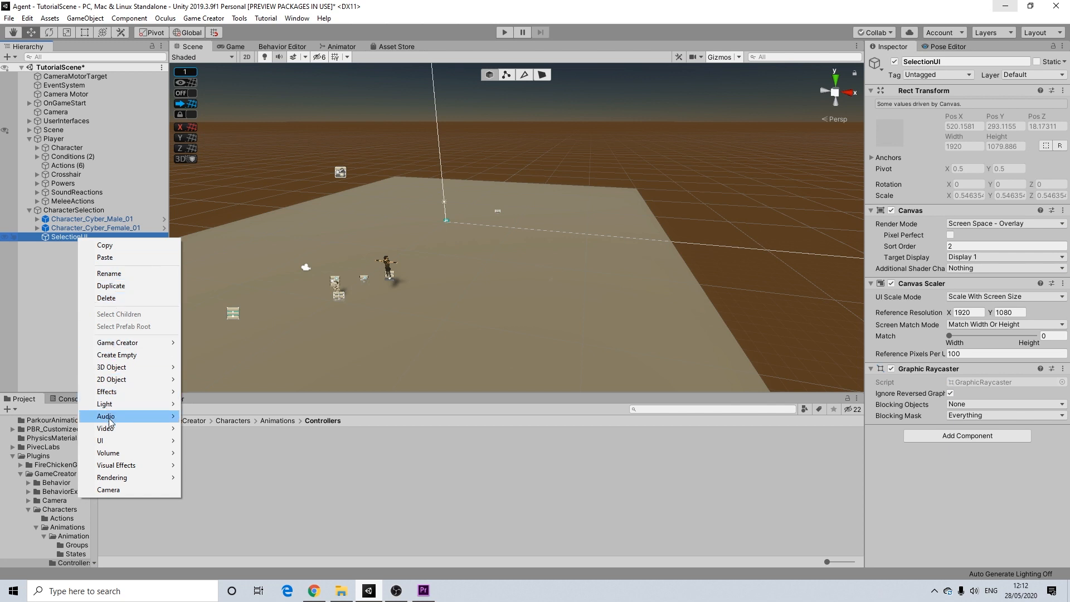
{"action": "mouse_move", "coordinate": [151, 441]}
{"action": "left_click", "coordinate": [211, 270]}
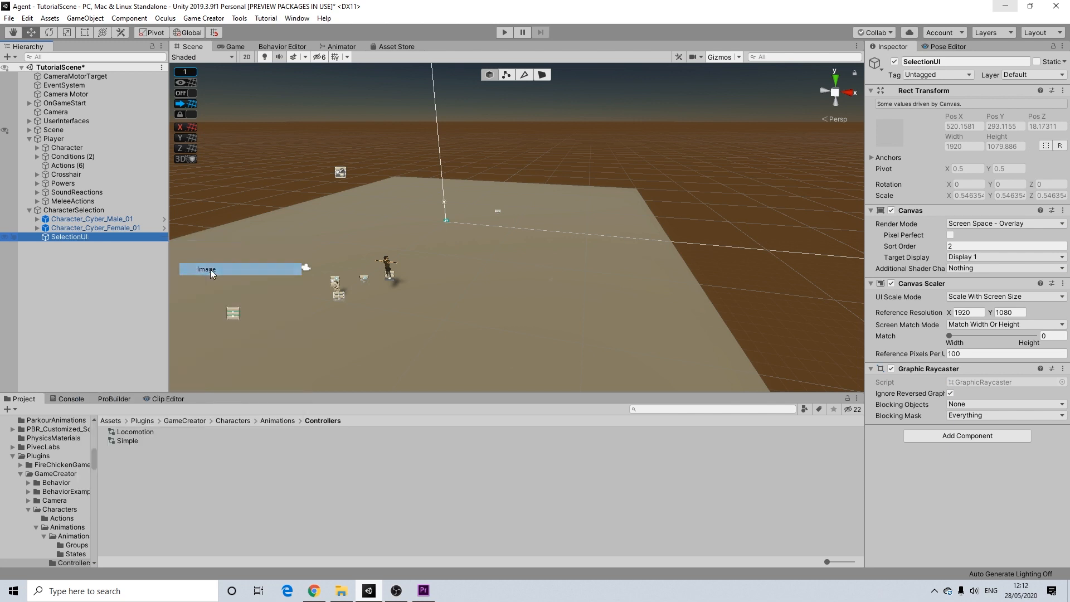
- In the 2D scene view, stretch the new Image to cover the whole canvas, about 1920 by 1080
{"action": "left_click", "coordinate": [246, 57]}
{"action": "key", "text": "t"}
{"action": "scroll", "coordinate": [708, 172], "scroll_direction": "down", "scroll_amount": 5}
{"action": "middle_click_drag", "start_coordinate": [729, 156], "coordinate": [253, 425]}
{"action": "scroll", "coordinate": [690, 219], "scroll_direction": "down", "scroll_amount": 10}
{"action": "scroll", "coordinate": [691, 218], "scroll_direction": "down", "scroll_amount": 8}
{"action": "middle_click_drag", "start_coordinate": [785, 193], "coordinate": [192, 386]}
{"action": "scroll", "coordinate": [437, 238], "scroll_direction": "down", "scroll_amount": 8}
{"action": "middle_click_drag", "start_coordinate": [433, 239], "coordinate": [562, 222]}
{"action": "left_click_drag", "start_coordinate": [512, 211], "coordinate": [297, 96]}
{"action": "left_click_drag", "start_coordinate": [535, 235], "coordinate": [751, 351]}
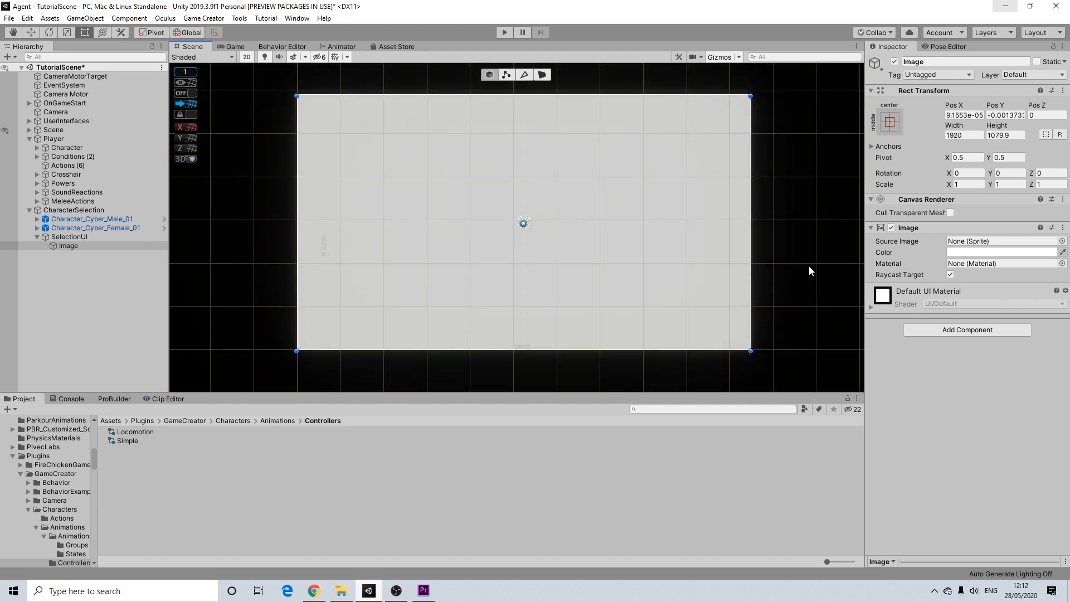
{"action": "left_click", "coordinate": [809, 270]}
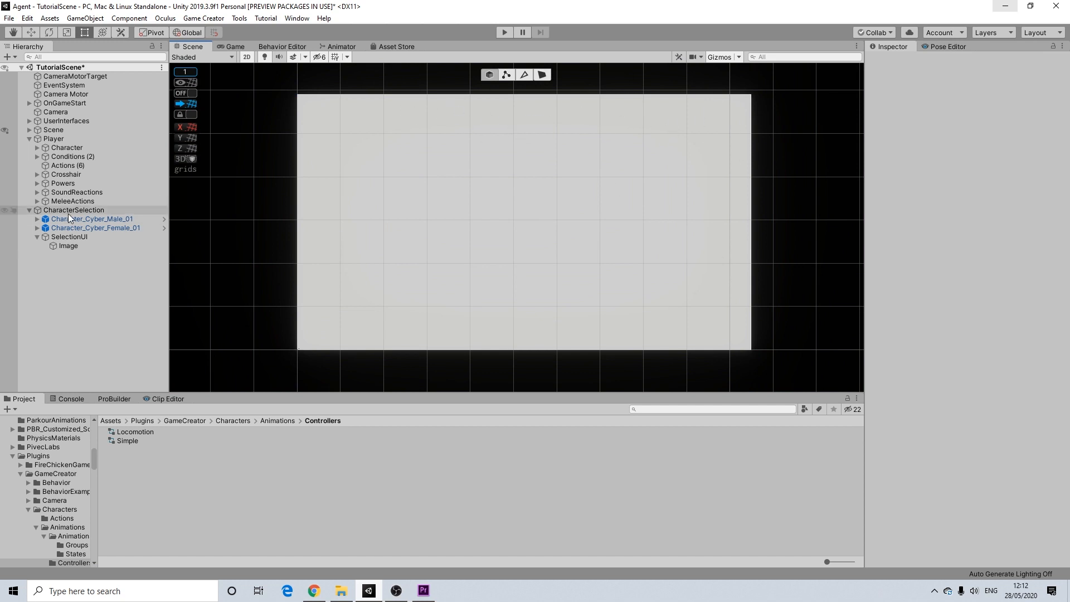
- Try a sort order of 0 on the SelectionUI canvas and set it back to 2
{"action": "left_click", "coordinate": [71, 236]}
{"action": "left_click", "coordinate": [981, 246]}
{"action": "type", "text": "0"}
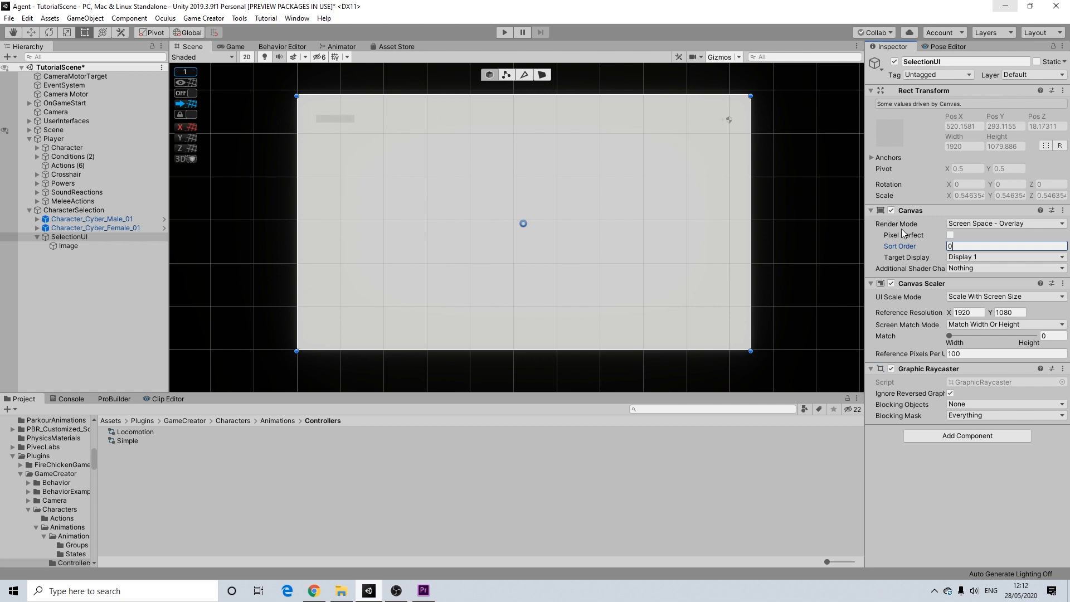
{"action": "type", "text": "2"}
- Rename the Image under SelectionUI as Background
{"action": "left_click", "coordinate": [65, 246]}
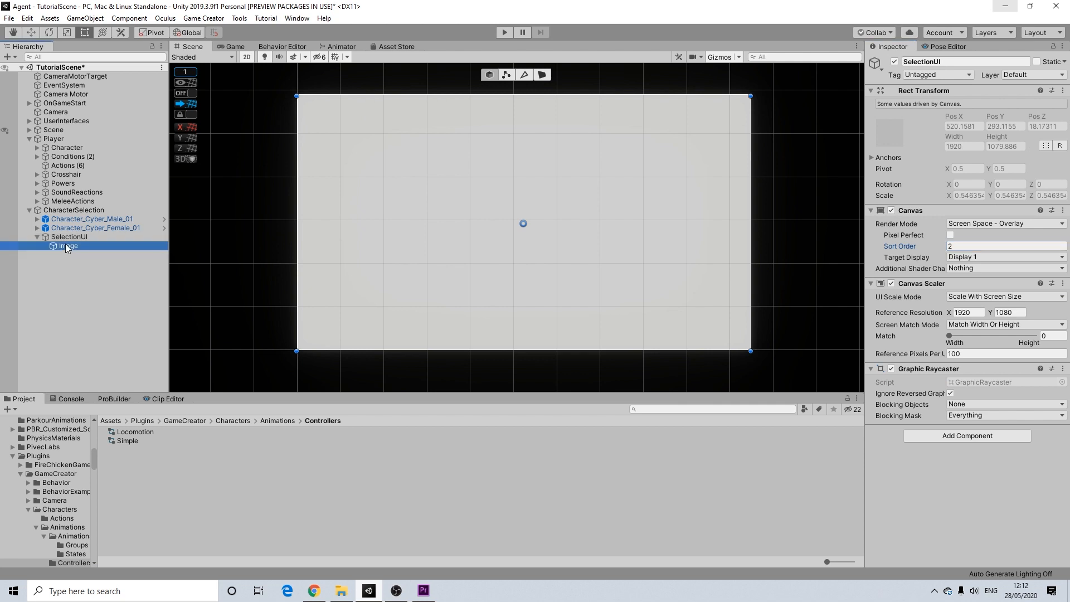
{"action": "right_click", "coordinate": [79, 246]}
{"action": "left_click", "coordinate": [111, 282]}
{"action": "type", "text": "Background"}
{"action": "key", "text": "Return"}
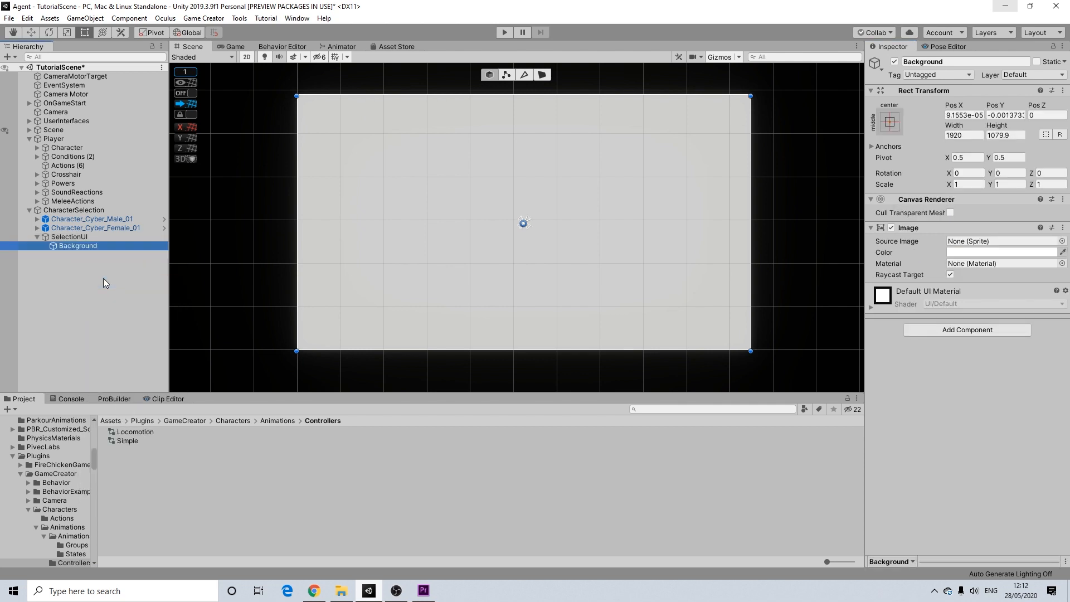
- Set the Background image's color to black, hexadecimal 000000, and inspect it in the scene
{"action": "left_click", "coordinate": [967, 254]}
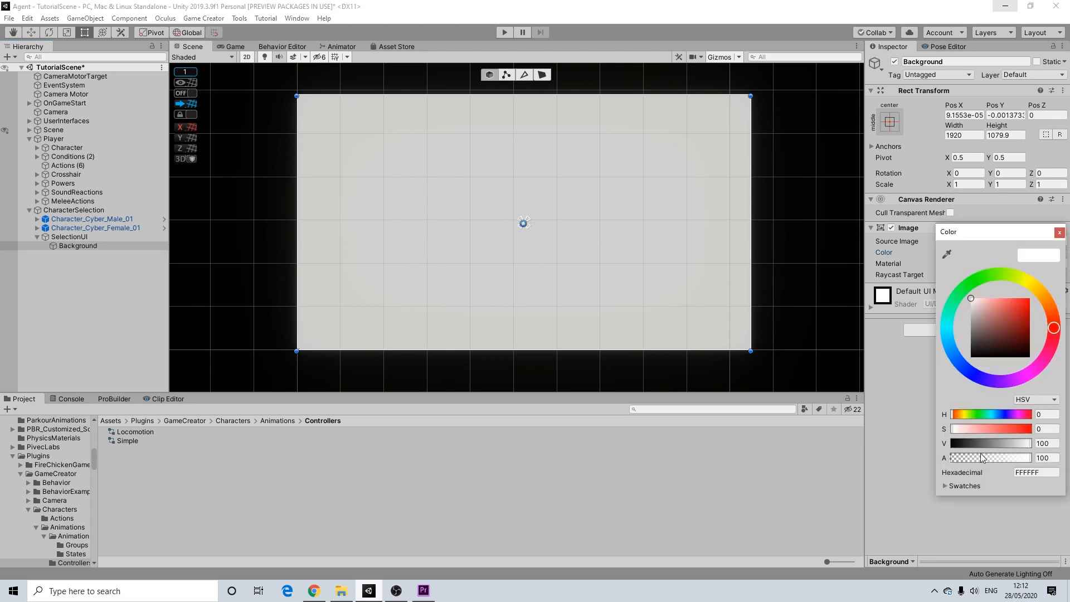
{"action": "left_click_drag", "start_coordinate": [991, 343], "coordinate": [867, 473]}
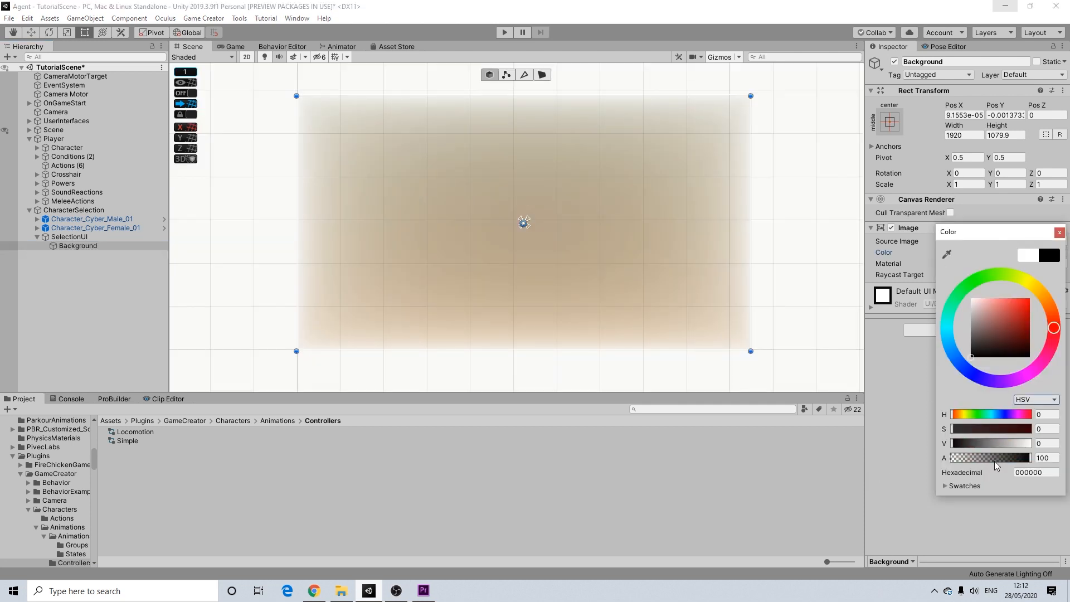
{"action": "scroll", "coordinate": [649, 245], "scroll_direction": "down", "scroll_amount": 11}
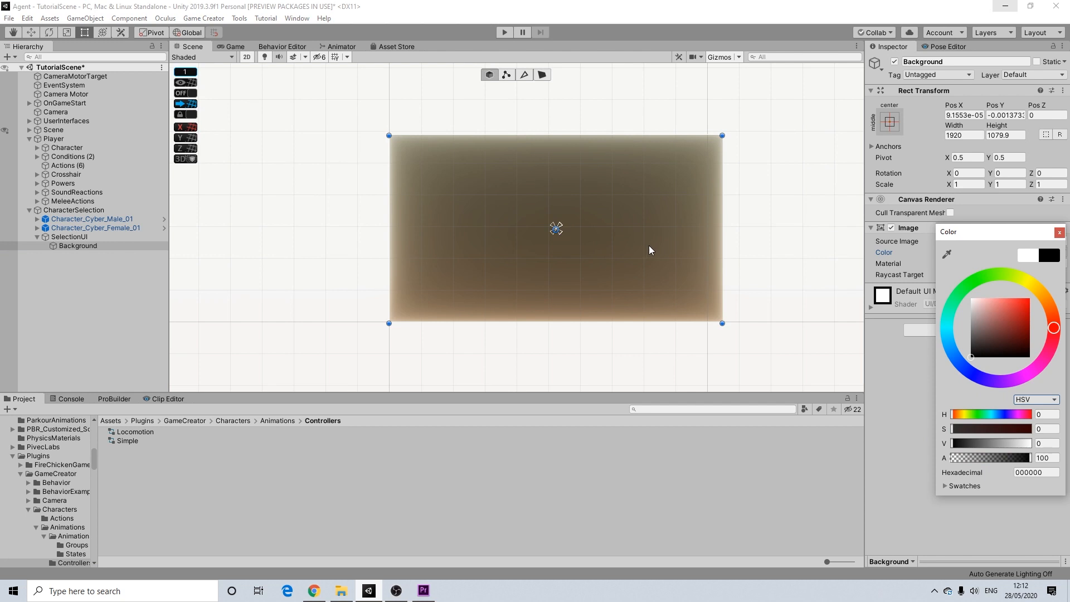
{"action": "left_click", "coordinate": [598, 229]}
{"action": "middle_click_drag", "start_coordinate": [569, 231], "coordinate": [499, 222]}
{"action": "scroll", "coordinate": [430, 222], "scroll_direction": "up", "scroll_amount": 2}
{"action": "scroll", "coordinate": [494, 226], "scroll_direction": "down", "scroll_amount": 2}
{"action": "scroll", "coordinate": [513, 233], "scroll_direction": "down", "scroll_amount": 1}
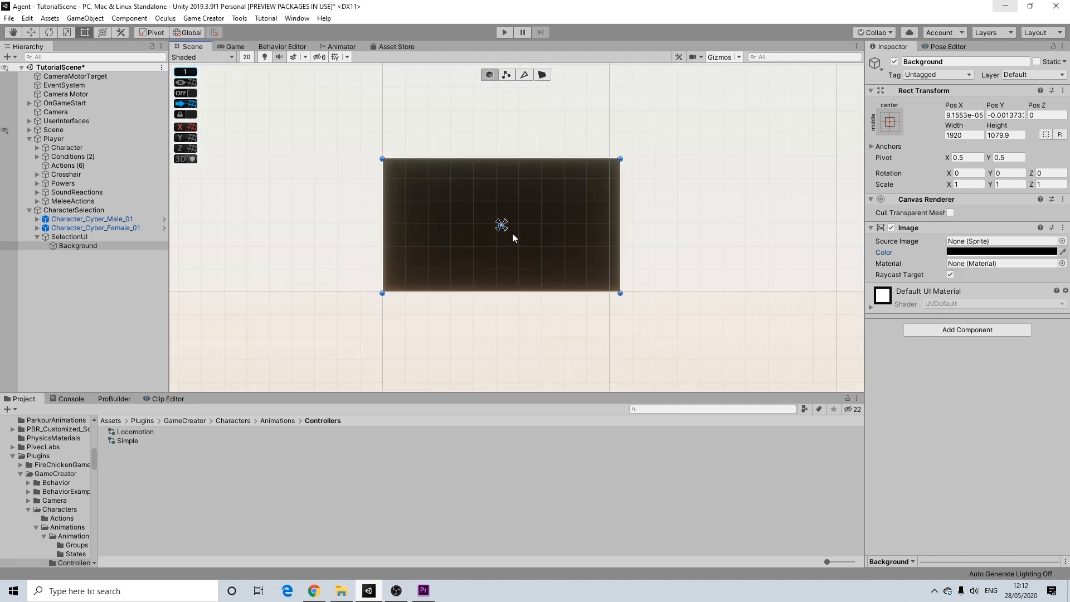
{"action": "scroll", "coordinate": [513, 233], "scroll_direction": "up", "scroll_amount": 3}
{"action": "scroll", "coordinate": [513, 233], "scroll_direction": "up", "scroll_amount": 1}
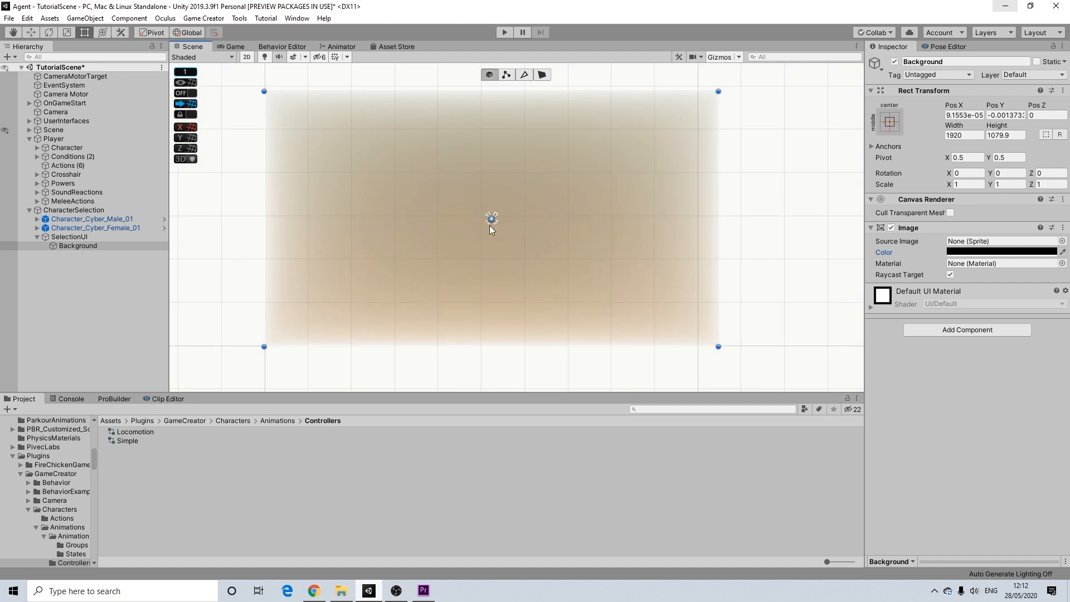
- Deactivate the Directional Light object inside the Scene group
{"action": "left_click", "coordinate": [30, 130]}
{"action": "left_click", "coordinate": [75, 148]}
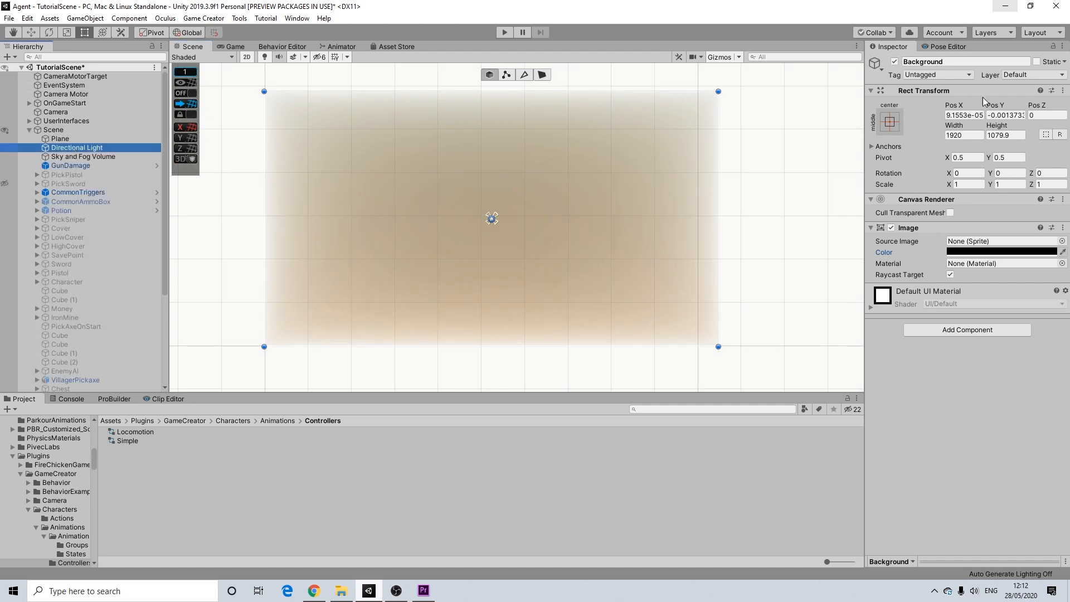
{"action": "left_click", "coordinate": [895, 61]}
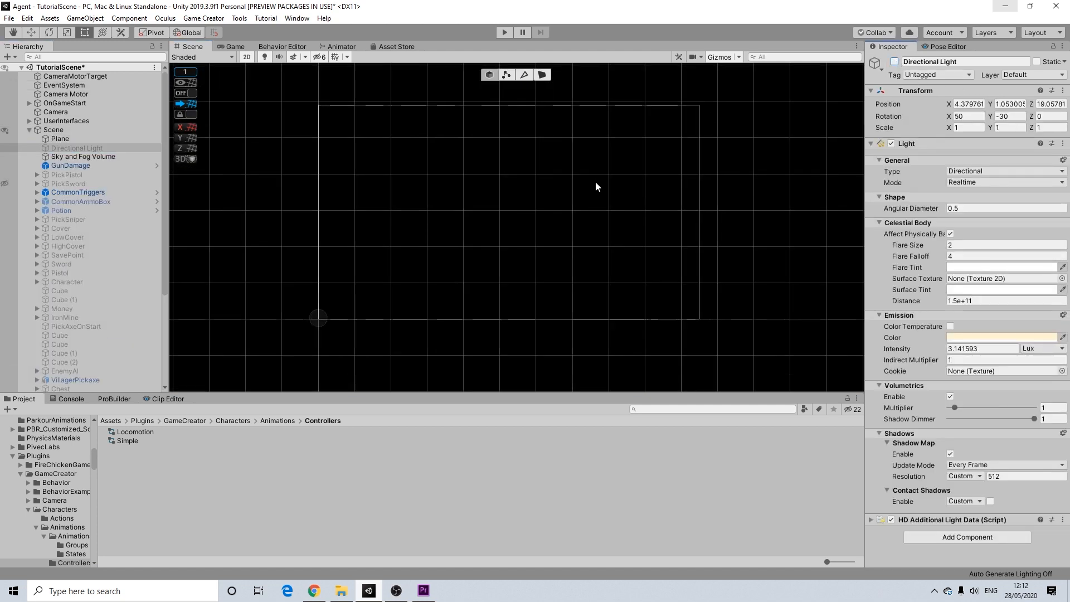
{"action": "middle_click_drag", "start_coordinate": [520, 176], "coordinate": [496, 182]}
{"action": "scroll", "coordinate": [496, 182], "scroll_direction": "up", "scroll_amount": 2}
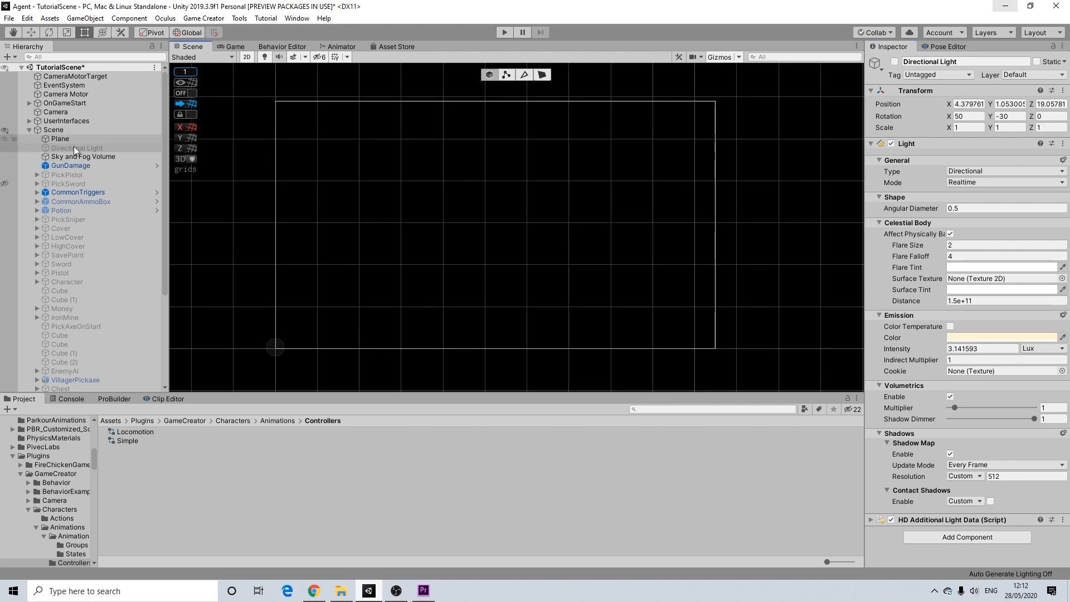
{"action": "left_click", "coordinate": [29, 129]}
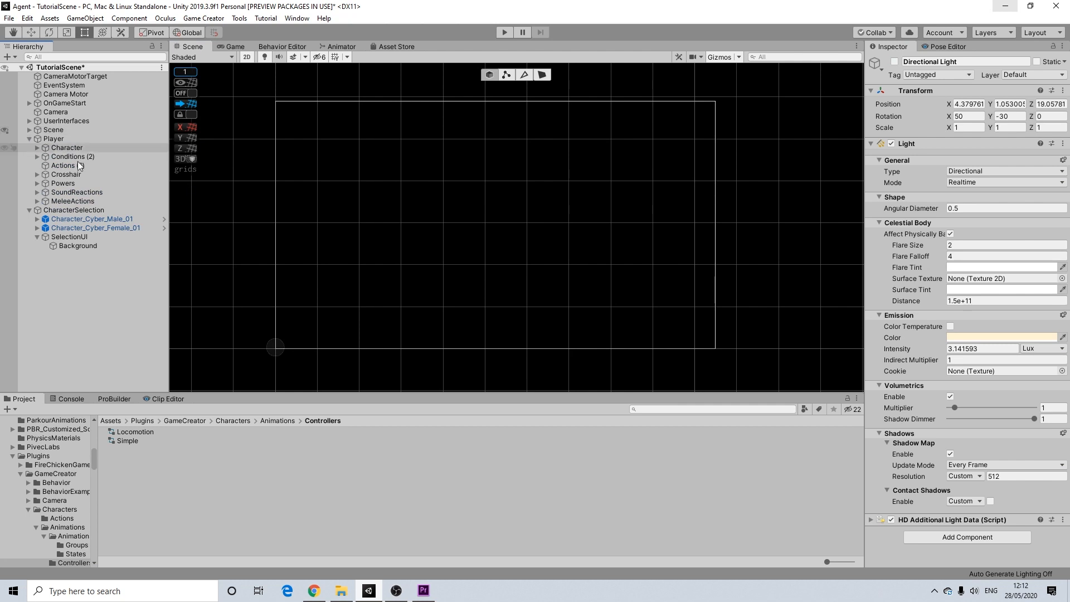
- Check the Background image's color setting without changing it
{"action": "left_click", "coordinate": [80, 245]}
{"action": "middle_click_drag", "start_coordinate": [437, 254], "coordinate": [452, 250]}
{"action": "scroll", "coordinate": [452, 250], "scroll_direction": "up", "scroll_amount": 2}
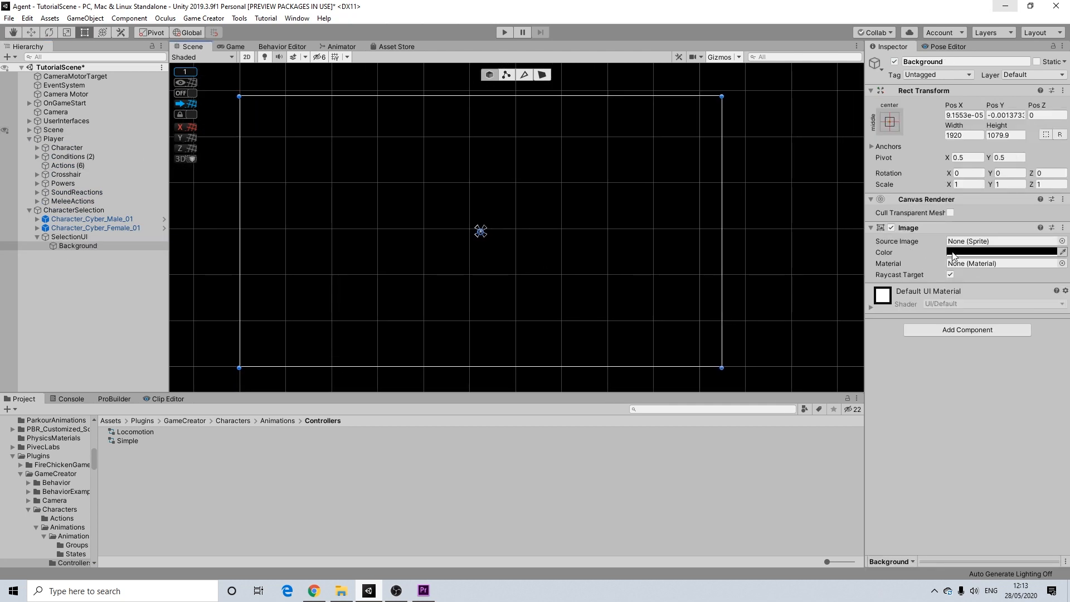
{"action": "left_click", "coordinate": [971, 252]}
{"action": "left_click", "coordinate": [1059, 232]}
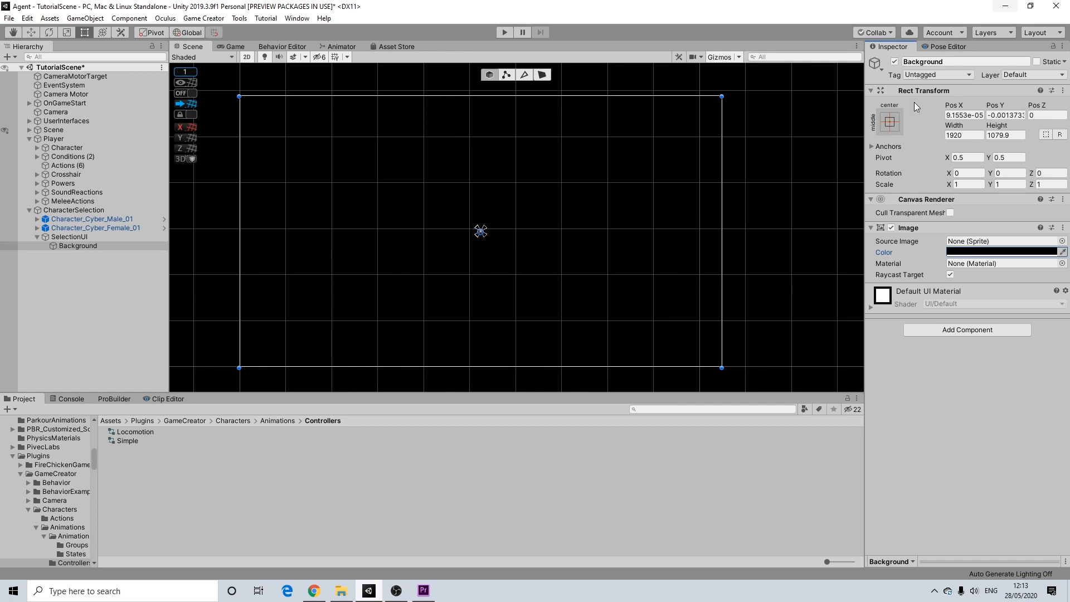
- Add a Game Creator Trigger component to Background
{"action": "left_click", "coordinate": [950, 331]}
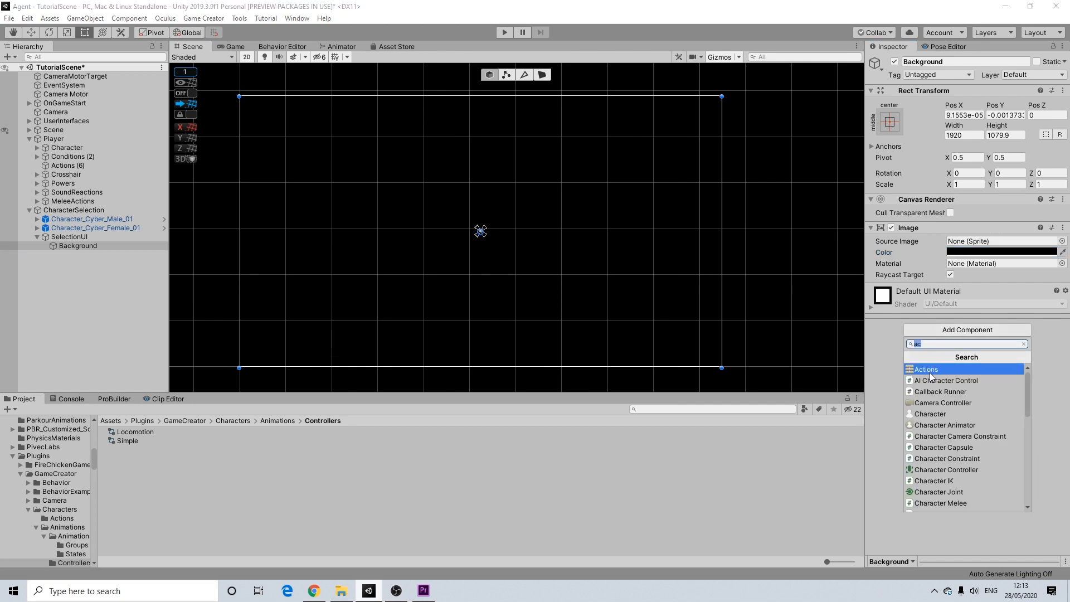
{"action": "type", "text": "trigg"}
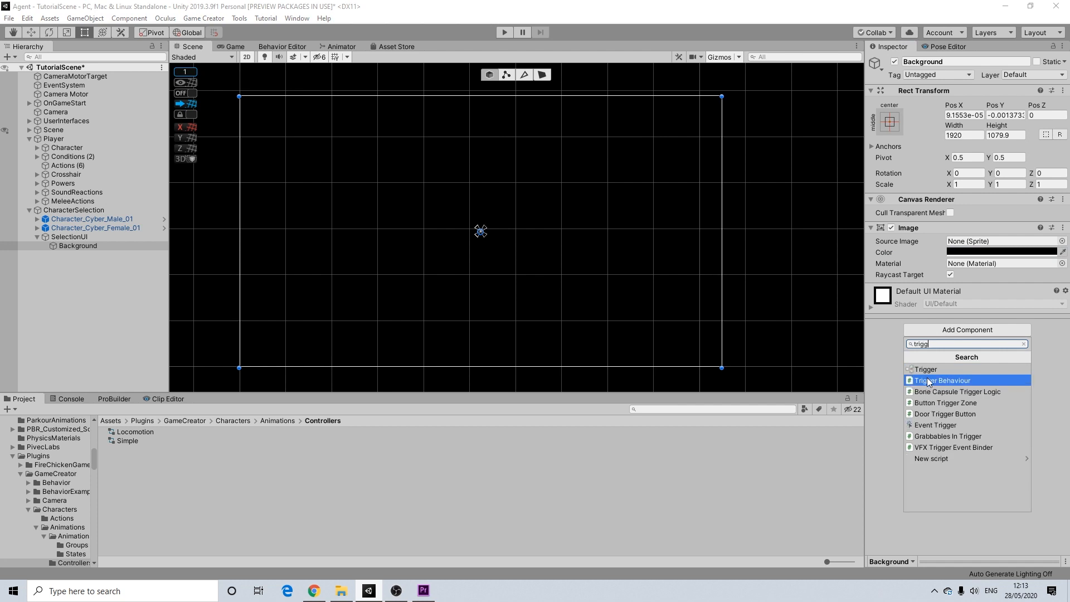
{"action": "left_click", "coordinate": [928, 370]}
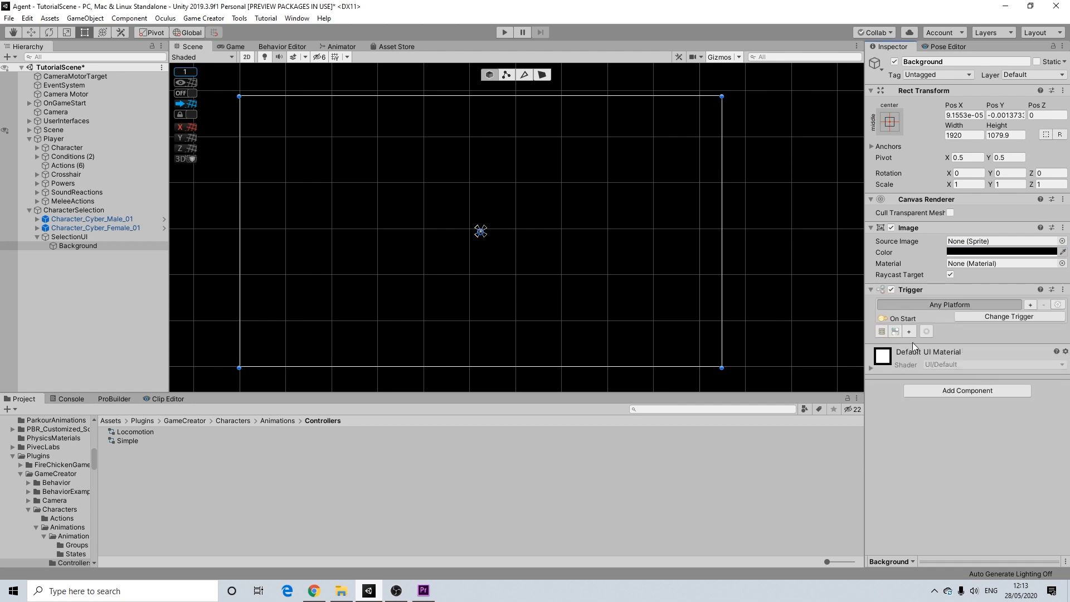
- Add an Actions component to Background and assign it to the On Start trigger
{"action": "left_click", "coordinate": [941, 392]}
{"action": "type", "text": "ac"}
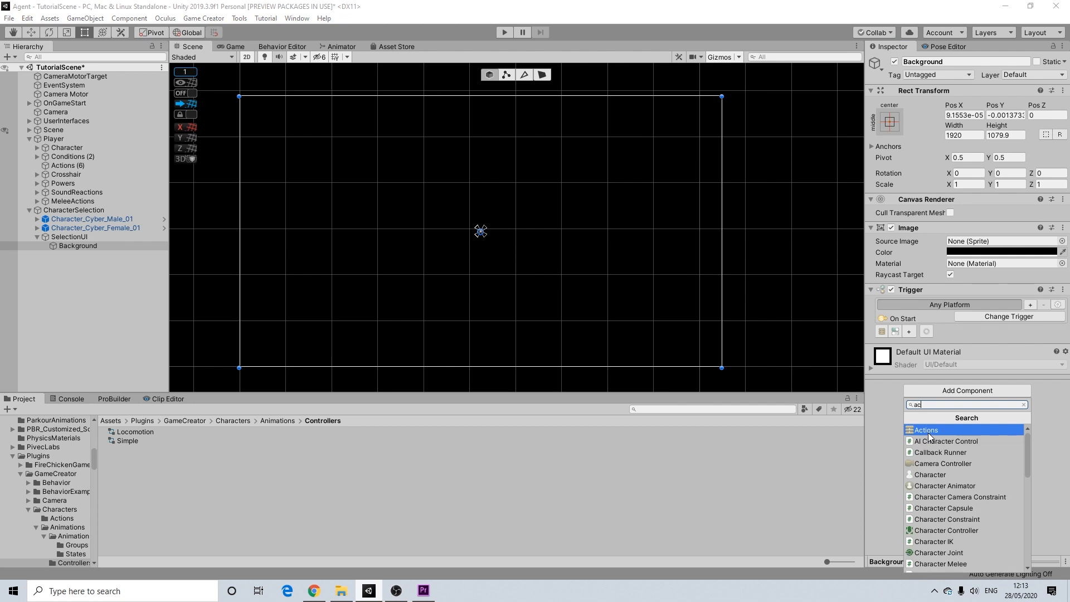
{"action": "left_click", "coordinate": [928, 433]}
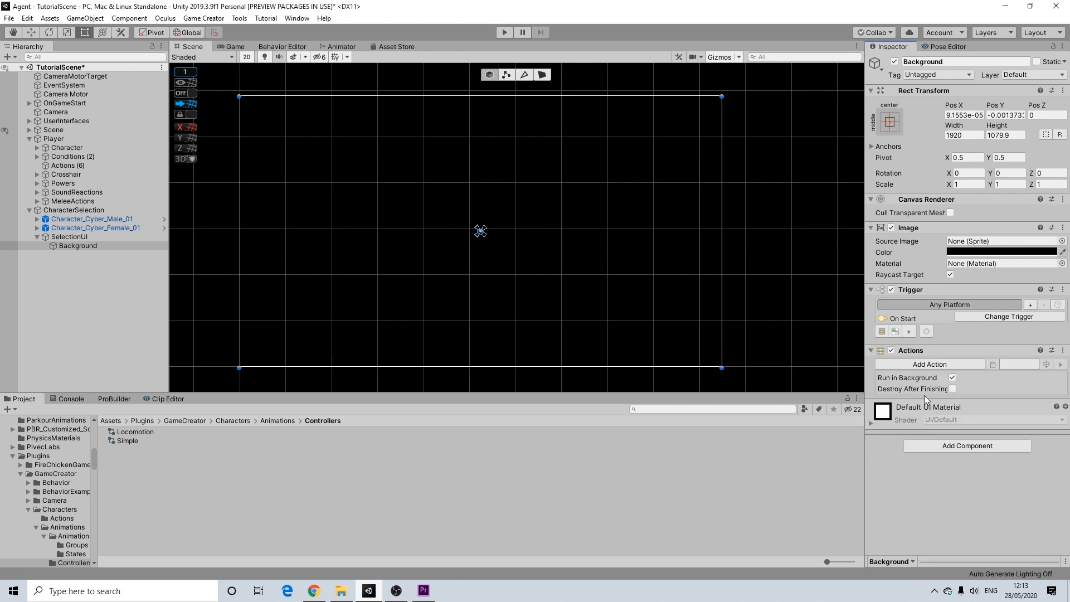
{"action": "left_click", "coordinate": [909, 331]}
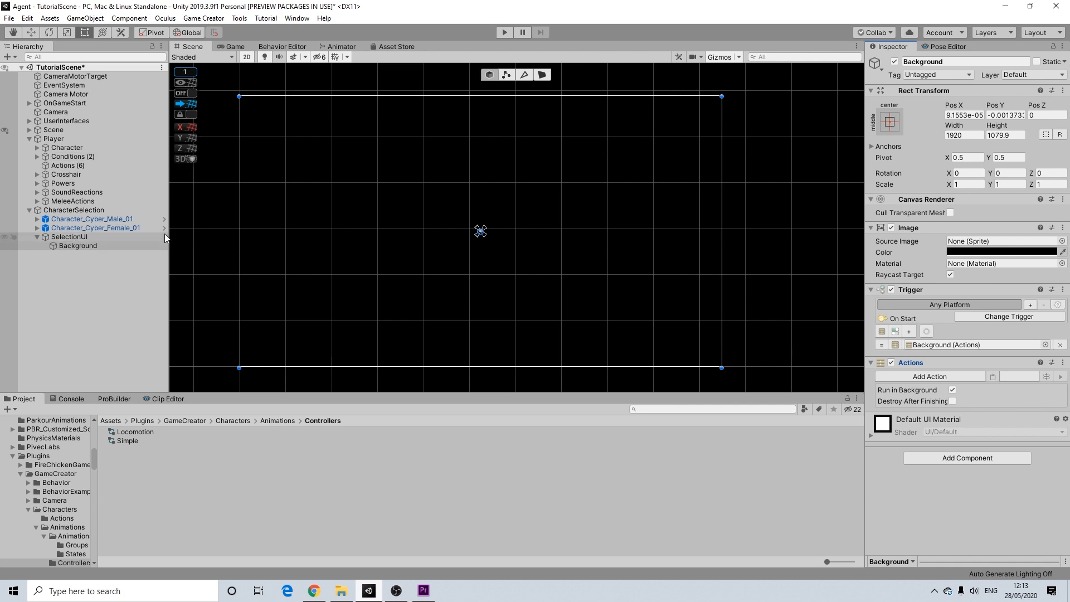
- Add a UI Text as a child of Background
{"action": "right_click", "coordinate": [79, 246]}
{"action": "left_click", "coordinate": [71, 237]}
{"action": "left_click", "coordinate": [70, 237]}
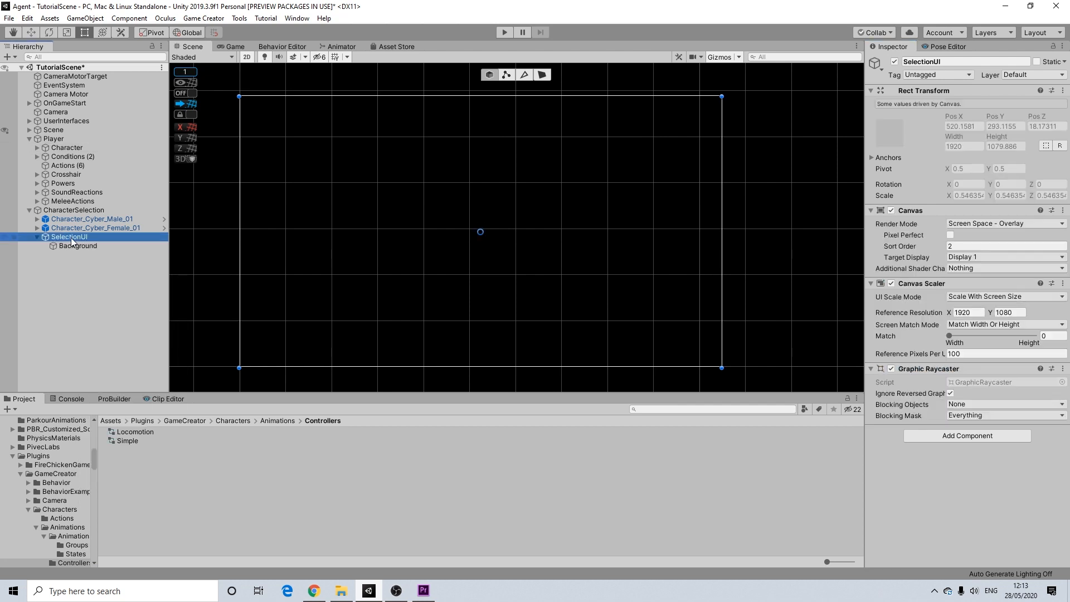
{"action": "right_click", "coordinate": [71, 237]}
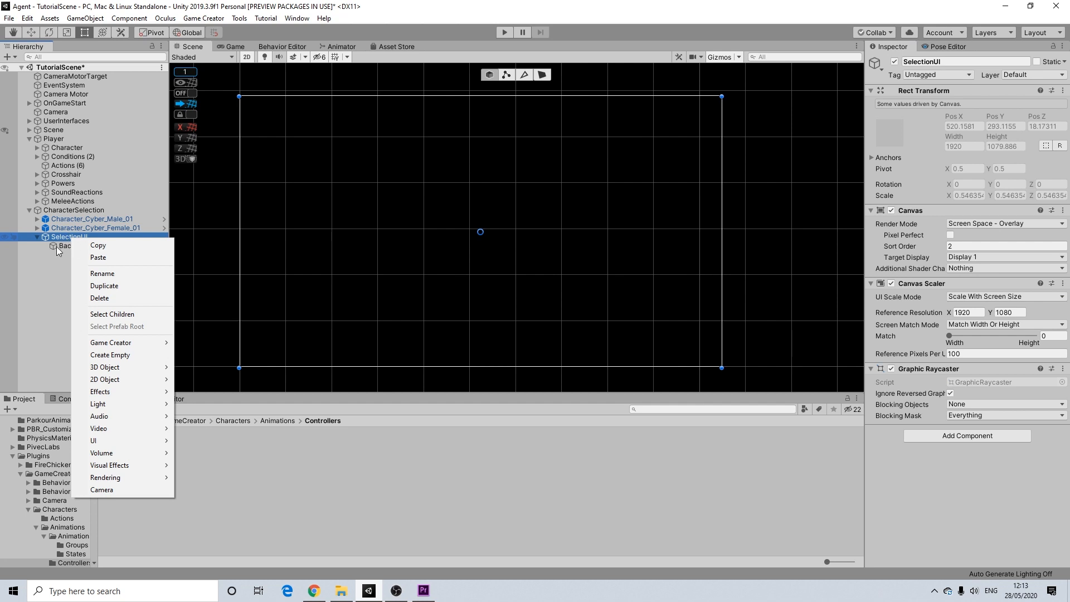
{"action": "left_click", "coordinate": [68, 246]}
{"action": "right_click", "coordinate": [68, 246]}
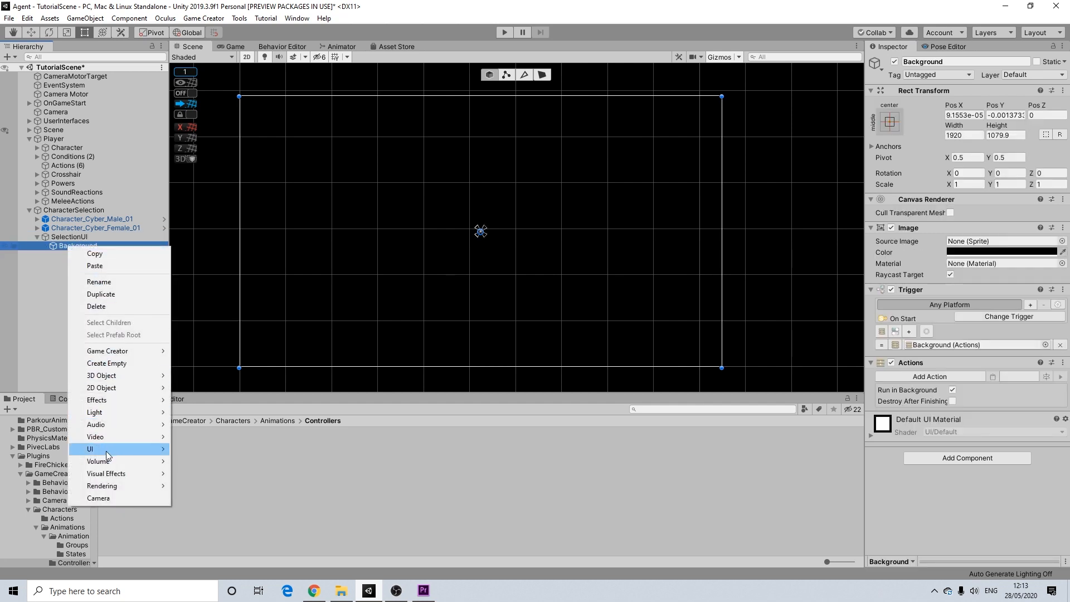
{"action": "mouse_move", "coordinate": [111, 449]}
{"action": "left_click", "coordinate": [195, 253]}
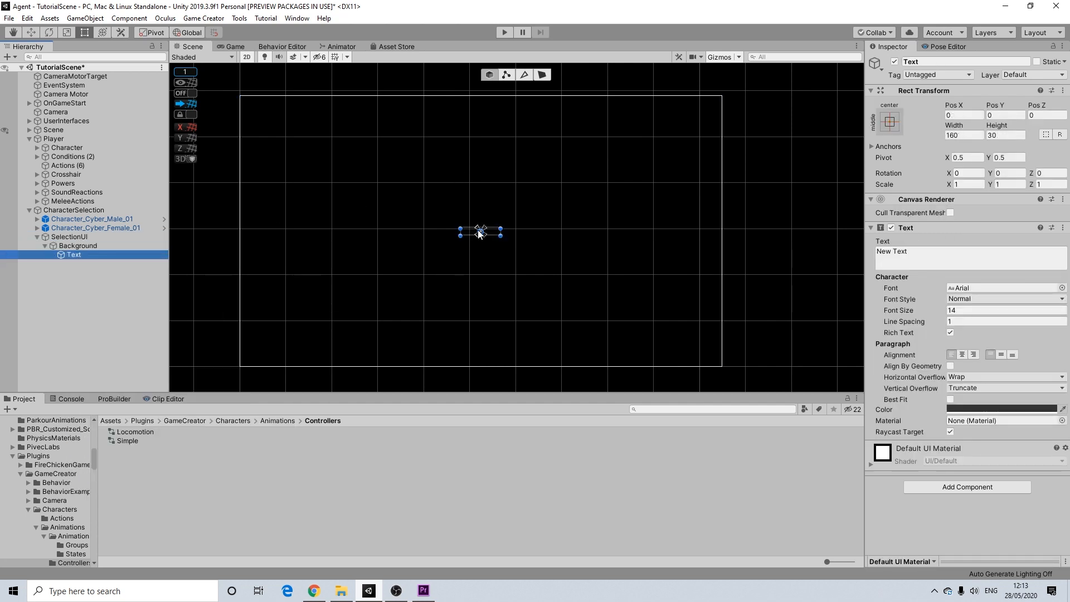
- Set the color of the new text under Background to white
{"action": "left_click", "coordinate": [978, 409]}
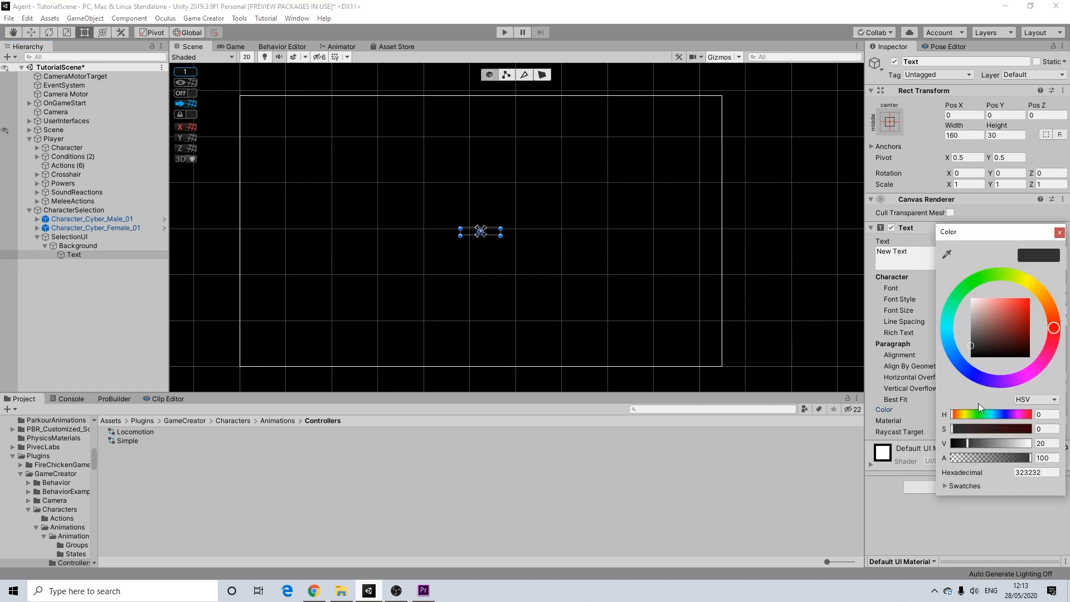
{"action": "left_click_drag", "start_coordinate": [997, 332], "coordinate": [969, 297]}
{"action": "left_click", "coordinate": [1059, 232]}
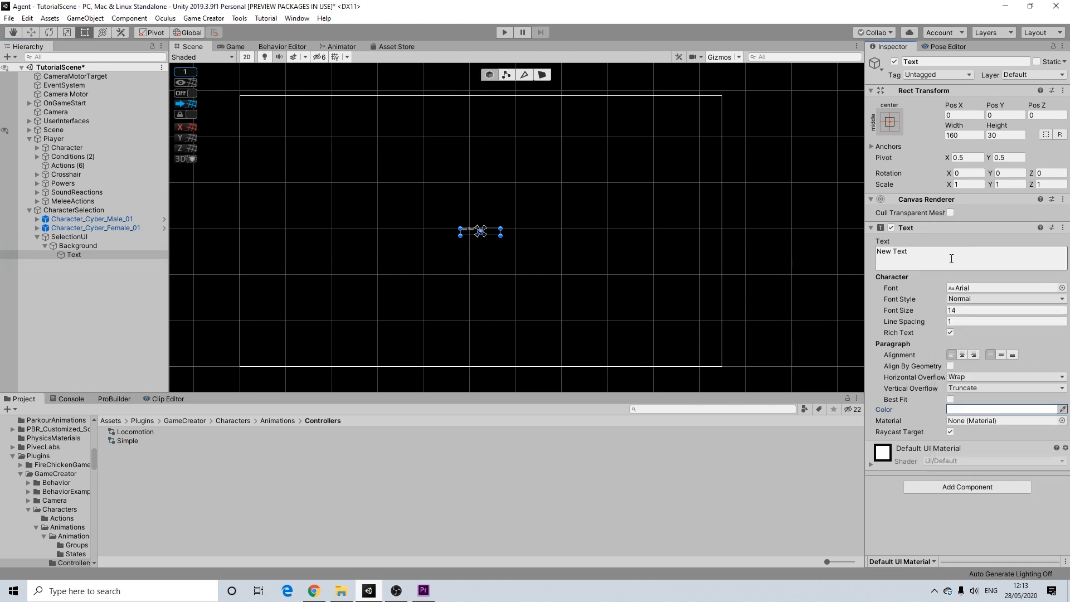
- Center the text's alignment and change its content to "Character Selection"
{"action": "left_click", "coordinate": [1001, 355]}
{"action": "left_click_drag", "start_coordinate": [908, 251], "coordinate": [885, 251]}
{"action": "type", "text": "Chara"}
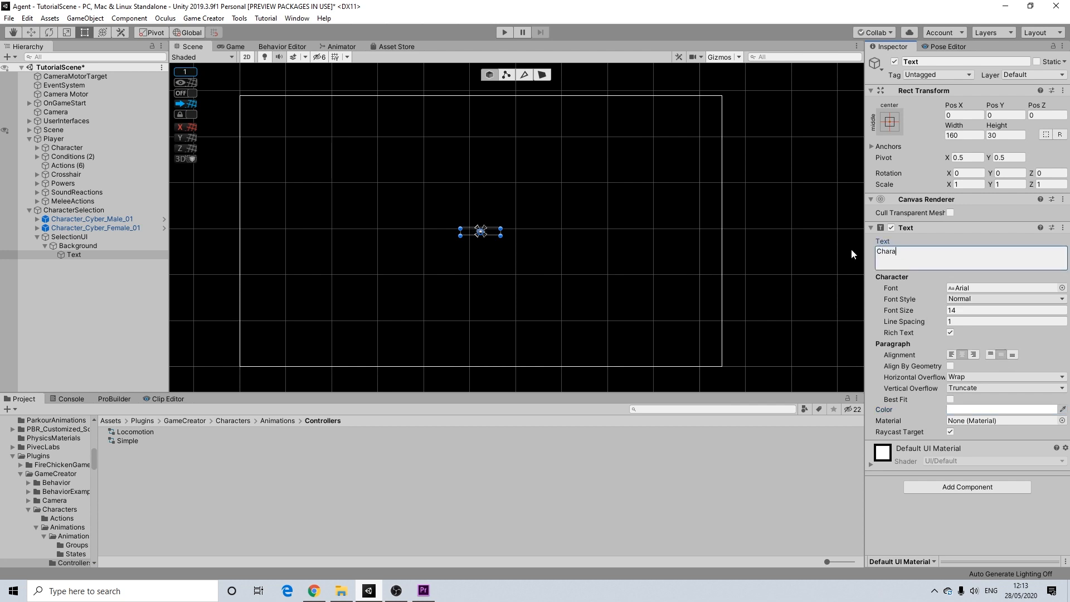
{"action": "type", "text": "cter Selection"}
- Enlarge the title's text box to about 601 × 164, place it centered at the canvas's upper edge, and set its font size to 64
{"action": "left_click_drag", "start_coordinate": [460, 236], "coordinate": [387, 266]}
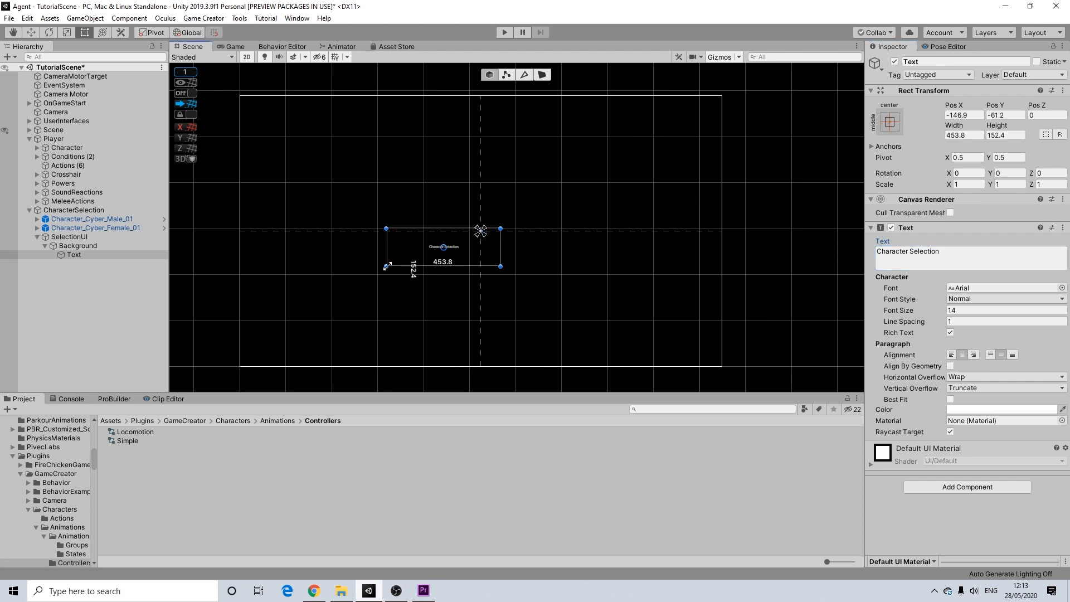
{"action": "left_click_drag", "start_coordinate": [464, 262], "coordinate": [532, 123]}
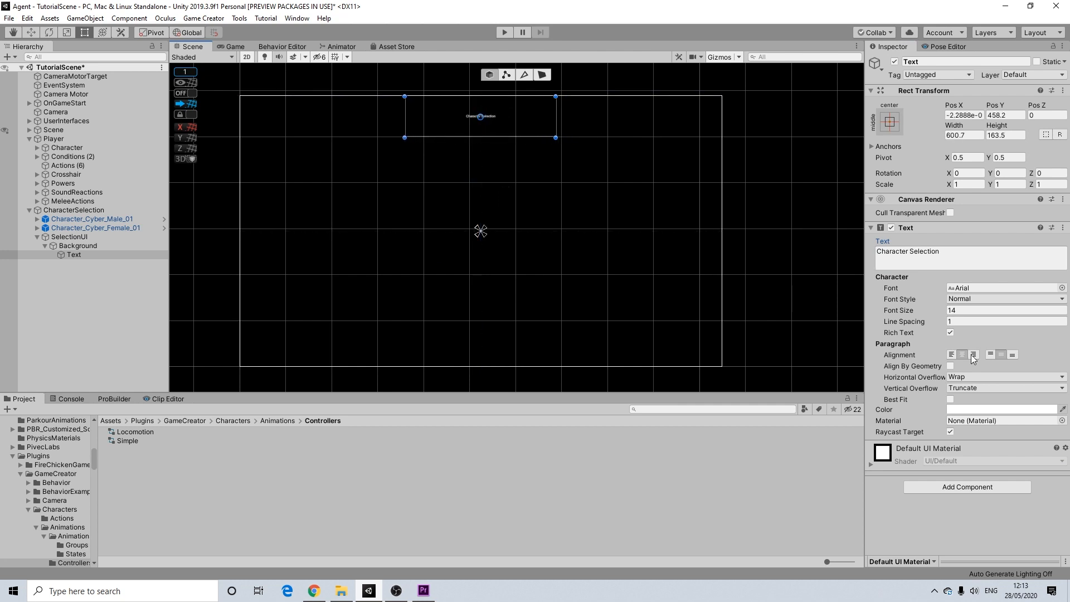
{"action": "left_click_drag", "start_coordinate": [945, 311], "coordinate": [980, 314]}
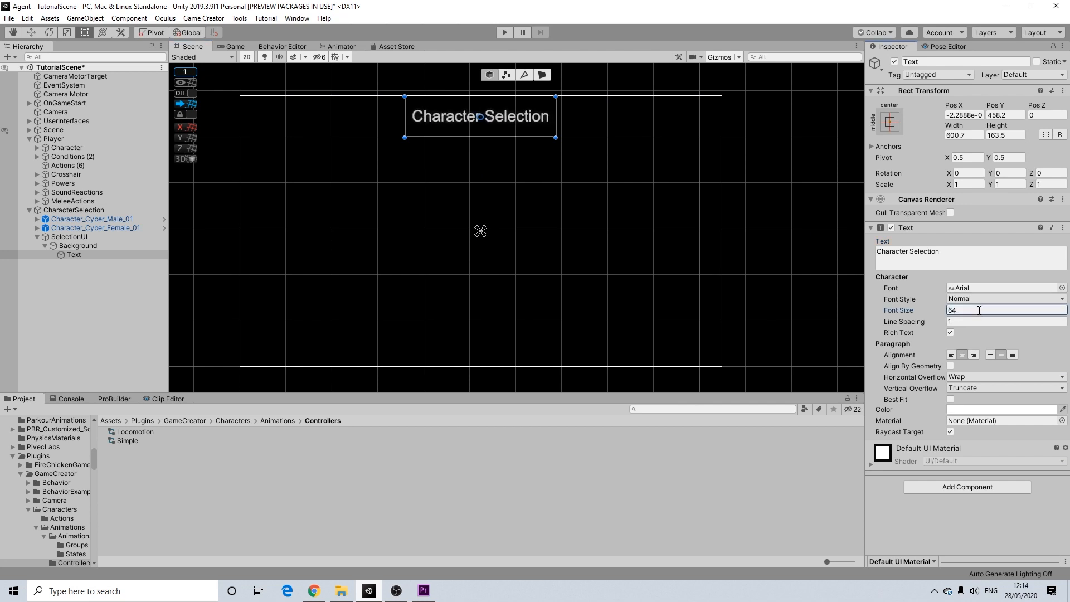
{"action": "left_click", "coordinate": [811, 192]}
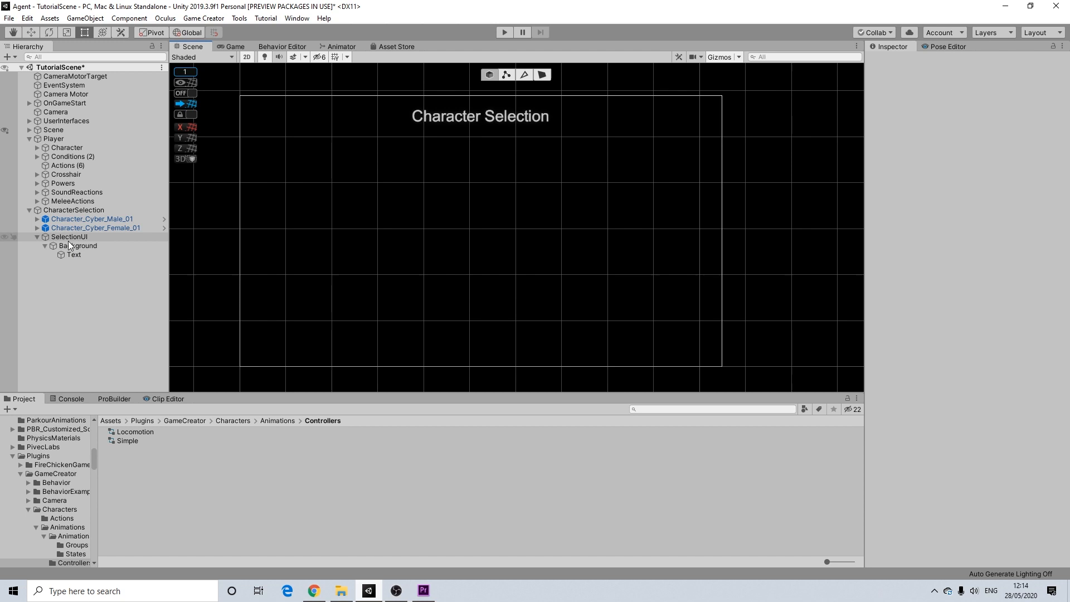
- Add a UI Panel as a child of SelectionUI and rename it CharacterPanel
{"action": "left_click", "coordinate": [46, 246]}
{"action": "right_click", "coordinate": [72, 237]}
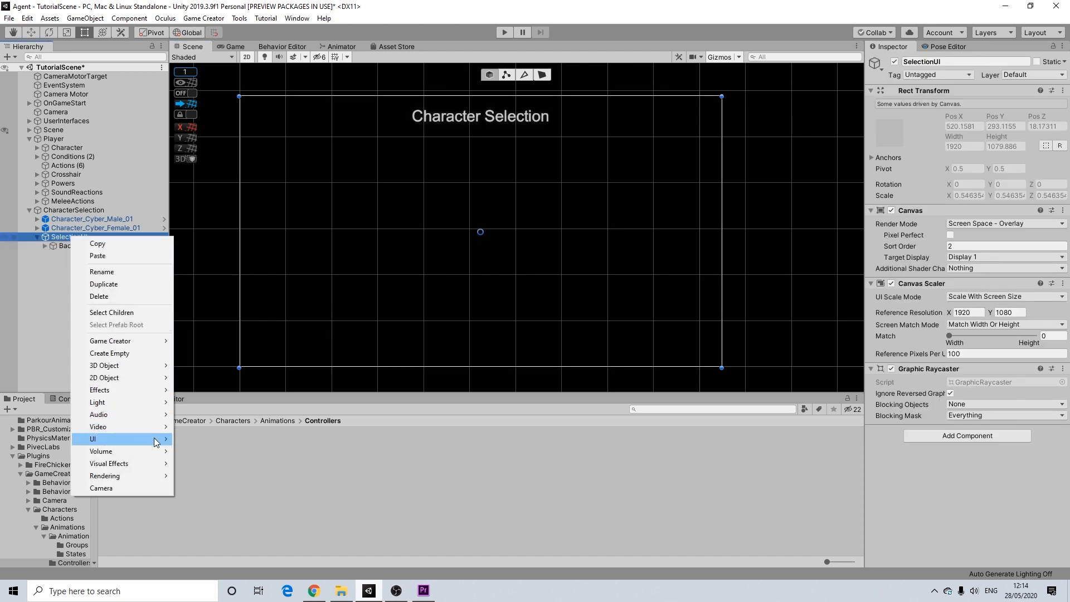
{"action": "left_click", "coordinate": [193, 415]}
{"action": "right_click", "coordinate": [66, 254]}
{"action": "left_click", "coordinate": [96, 290]}
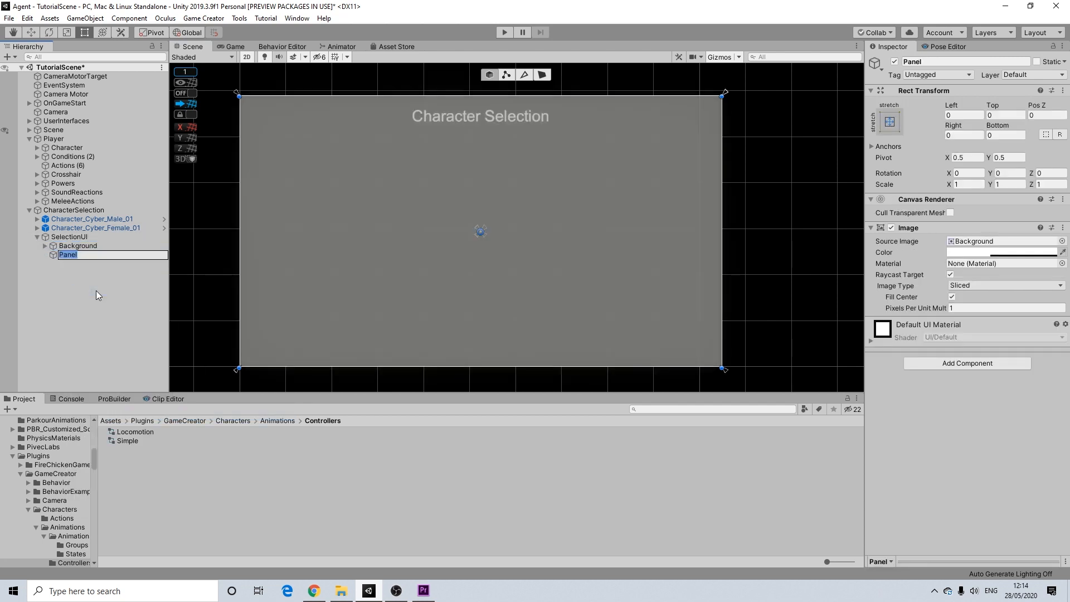
{"action": "type", "text": "CharacterPanel"}
{"action": "key", "text": "Return"}
- Set the alpha of CharacterPanel's image color to 0
{"action": "left_click", "coordinate": [971, 253]}
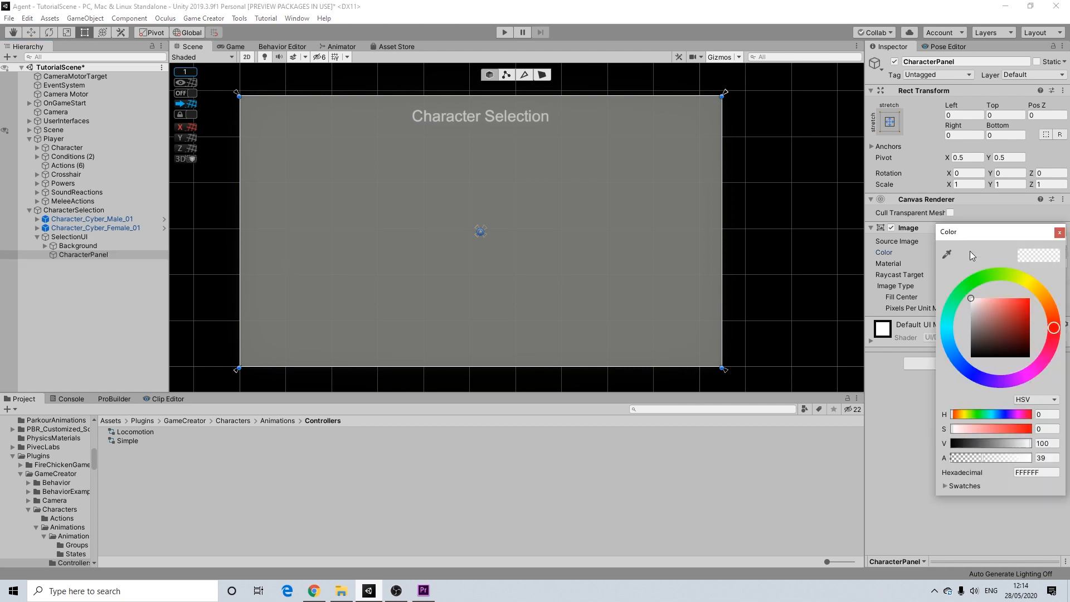
{"action": "left_click_drag", "start_coordinate": [989, 458], "coordinate": [851, 458]}
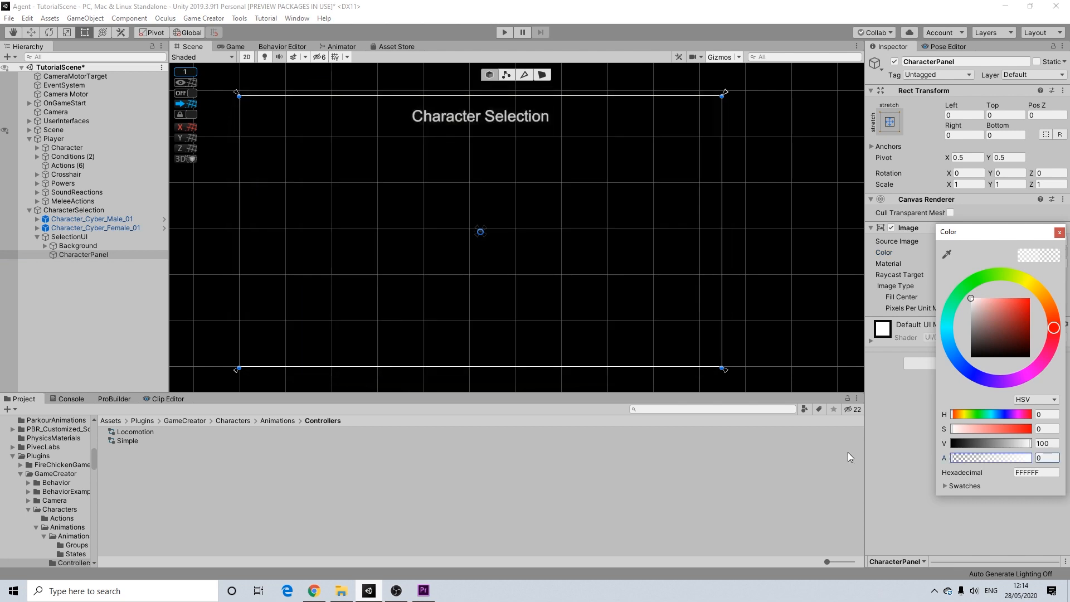
{"action": "left_click", "coordinate": [1061, 233]}
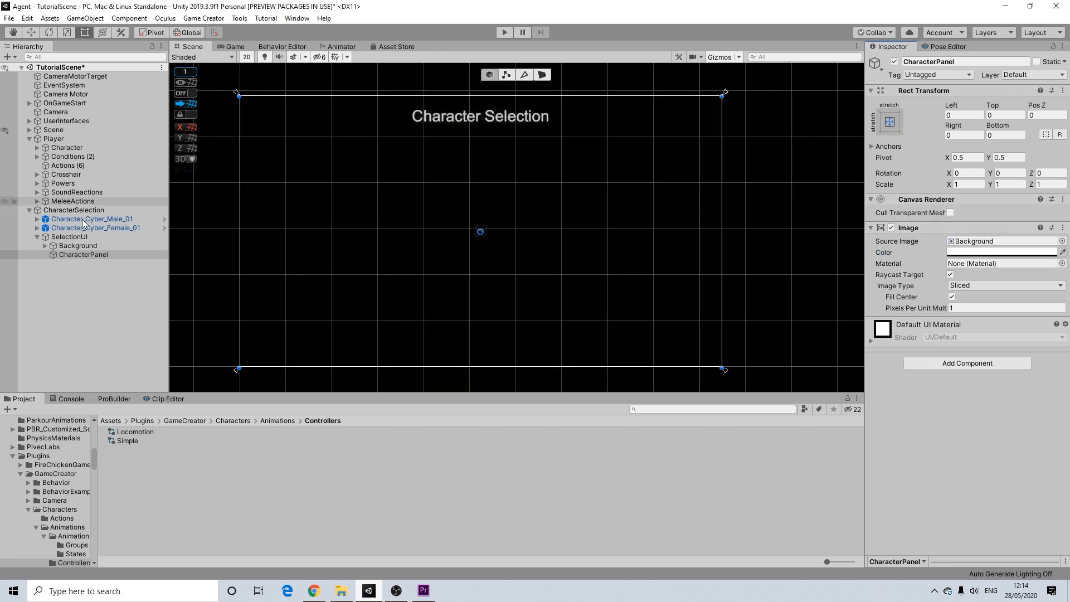
- Make CharacterPanel semi-transparent and lower its upper edge to about 167 from the canvas top, just beneath the title
{"action": "left_click", "coordinate": [990, 252]}
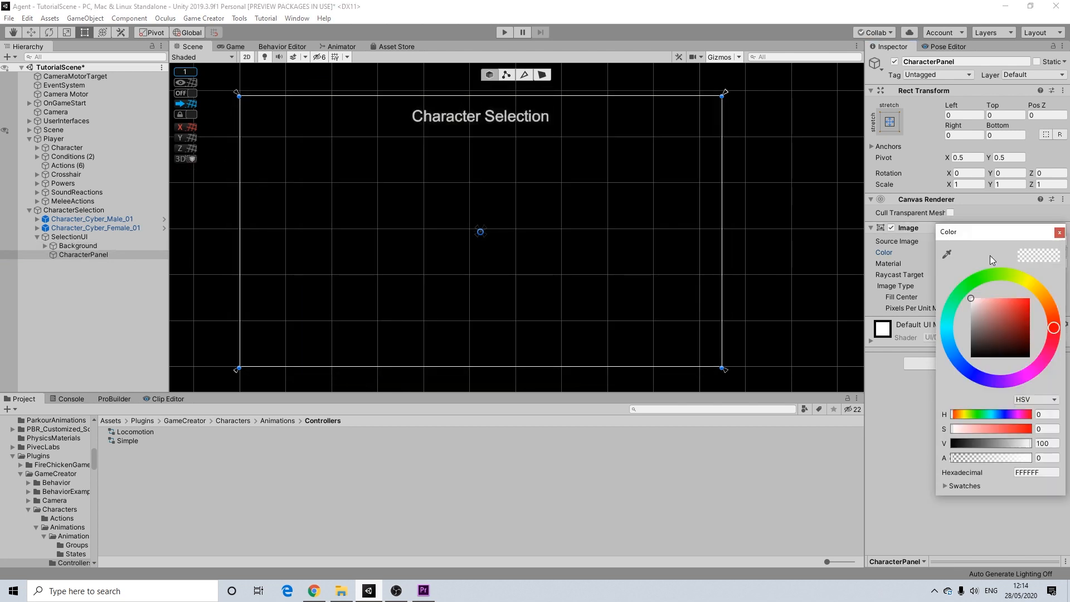
{"action": "left_click_drag", "start_coordinate": [972, 458], "coordinate": [980, 458]}
{"action": "left_click", "coordinate": [1059, 233]}
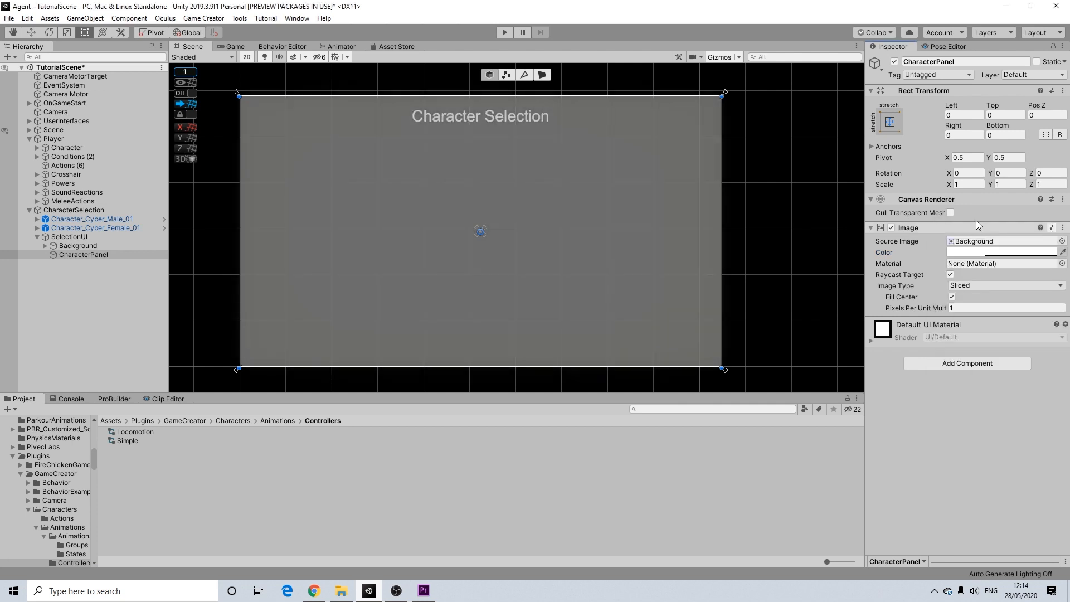
{"action": "left_click_drag", "start_coordinate": [547, 96], "coordinate": [553, 138]}
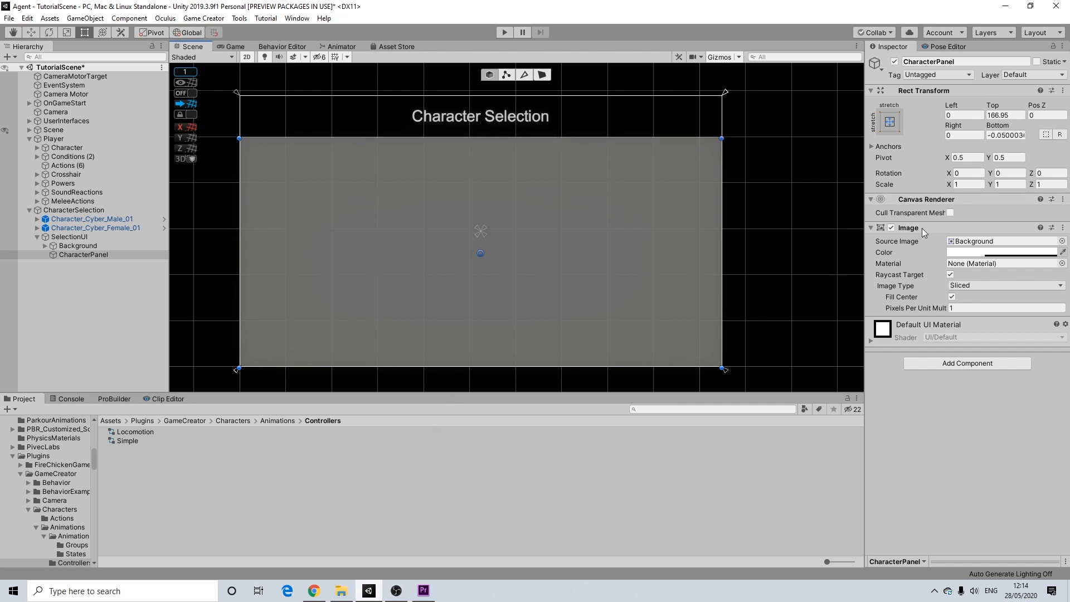
- Make the resized CharacterPanel fully transparent with an alpha of 0
{"action": "left_click", "coordinate": [985, 253]}
{"action": "left_click_drag", "start_coordinate": [974, 458], "coordinate": [950, 459]}
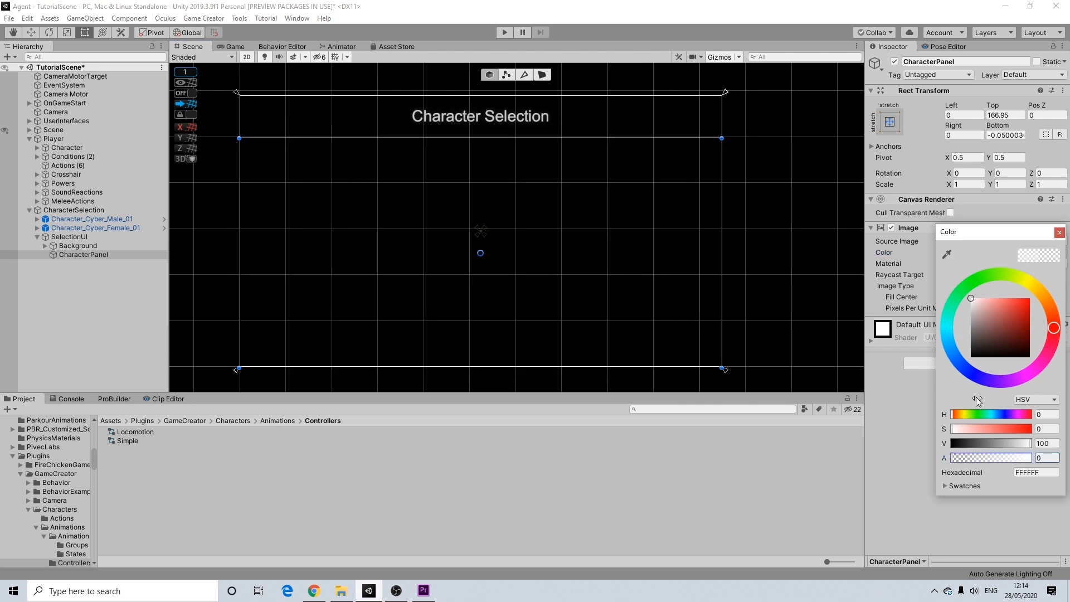
{"action": "left_click", "coordinate": [1059, 232]}
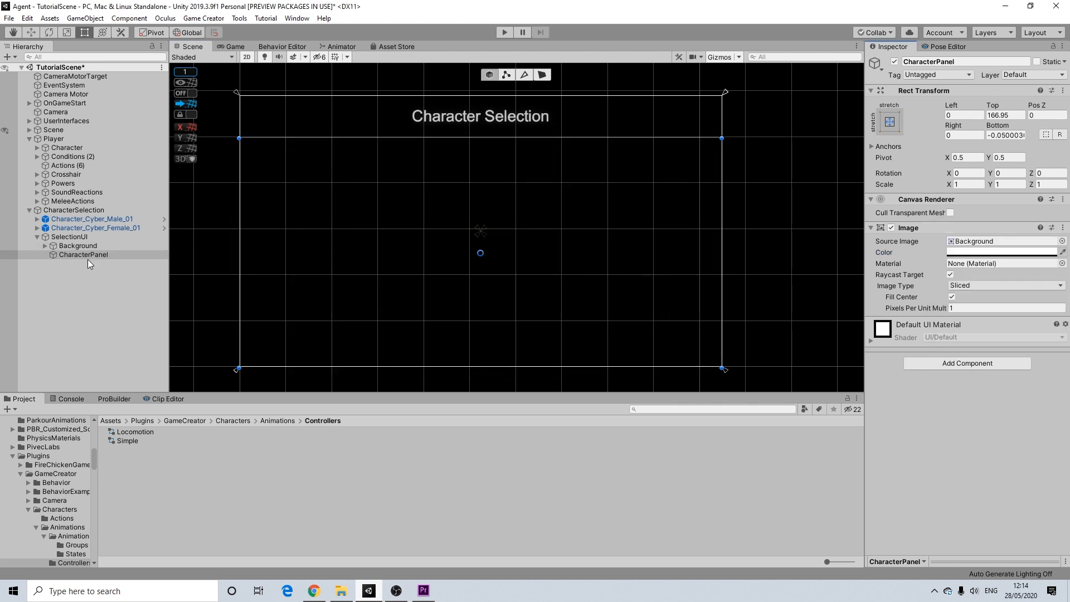
- Set the alpha of CharacterPanel's image color to 27
{"action": "left_click", "coordinate": [987, 253]}
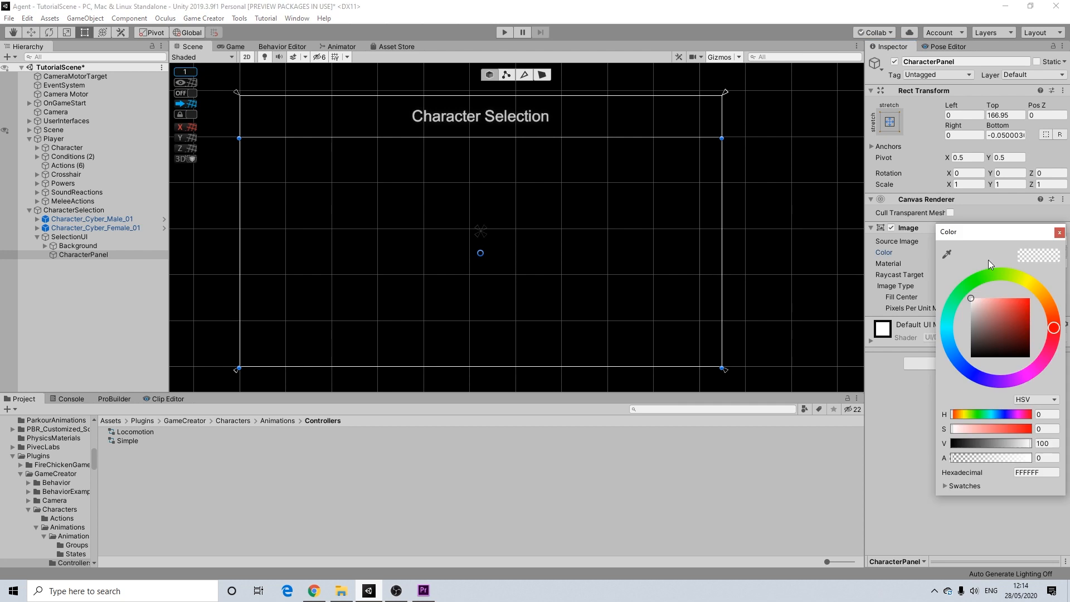
{"action": "left_click", "coordinate": [974, 458]}
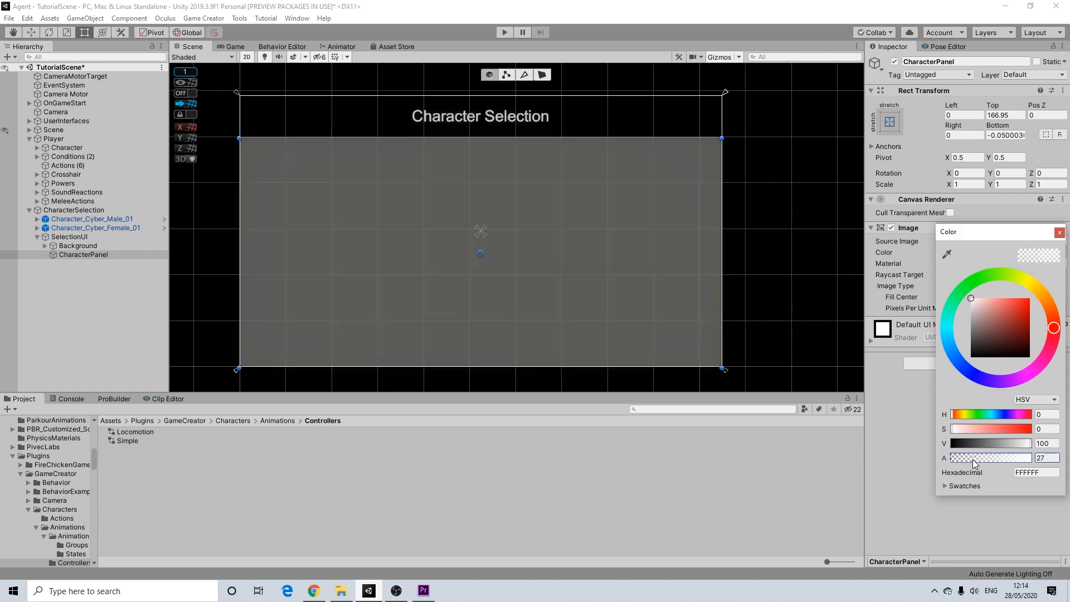
{"action": "left_click", "coordinate": [1059, 232]}
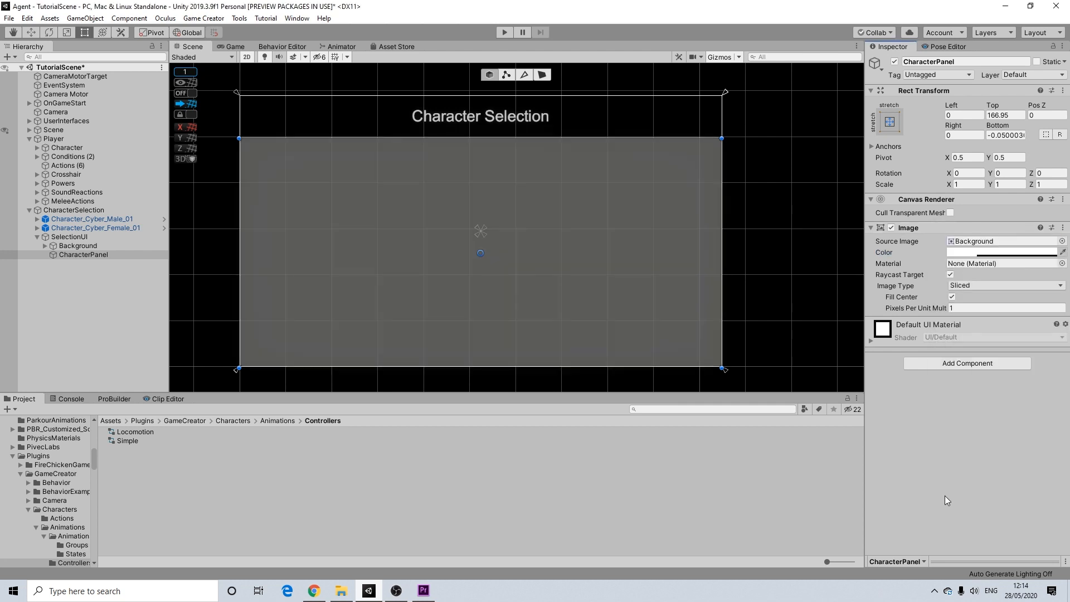
- Add a Raw Image as a child of CharacterPanel and size it to about 605 × 913 in the panel's left half
{"action": "right_click", "coordinate": [78, 254]}
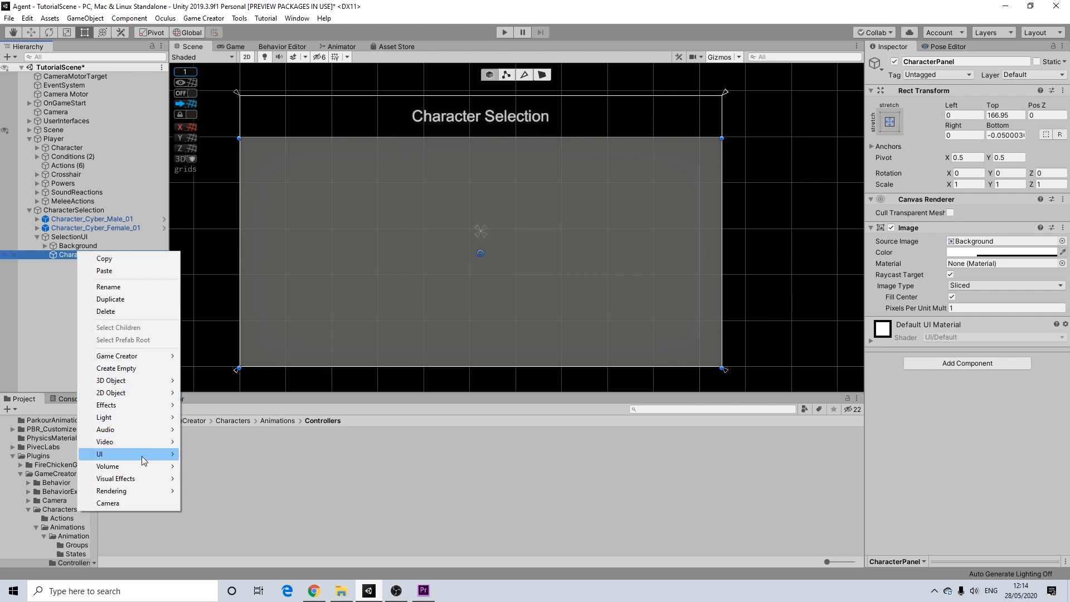
{"action": "mouse_move", "coordinate": [141, 454]}
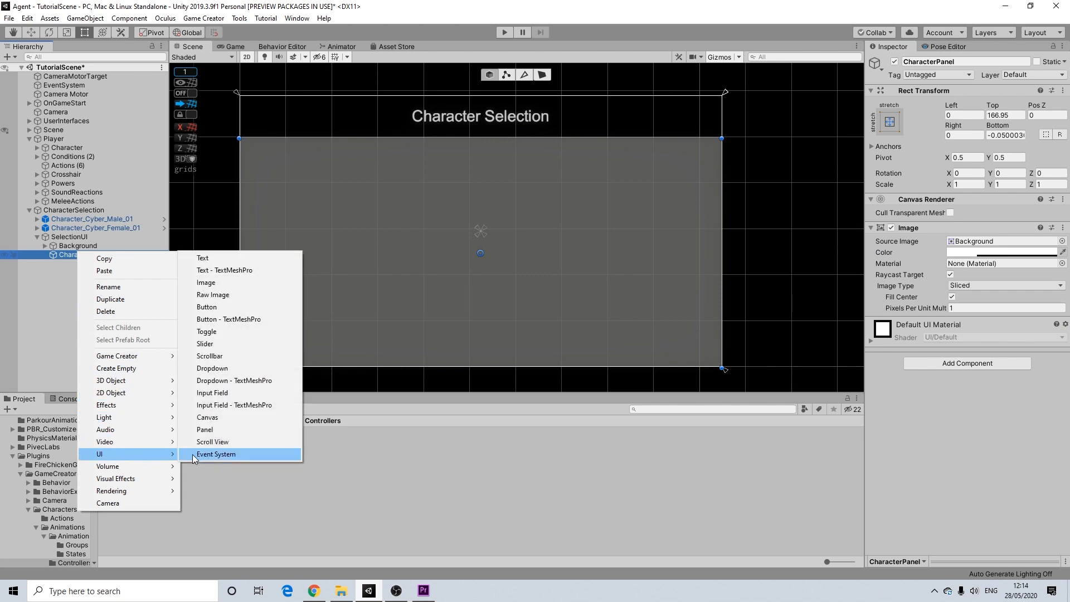
{"action": "left_click", "coordinate": [212, 294]}
{"action": "right_click", "coordinate": [82, 255]}
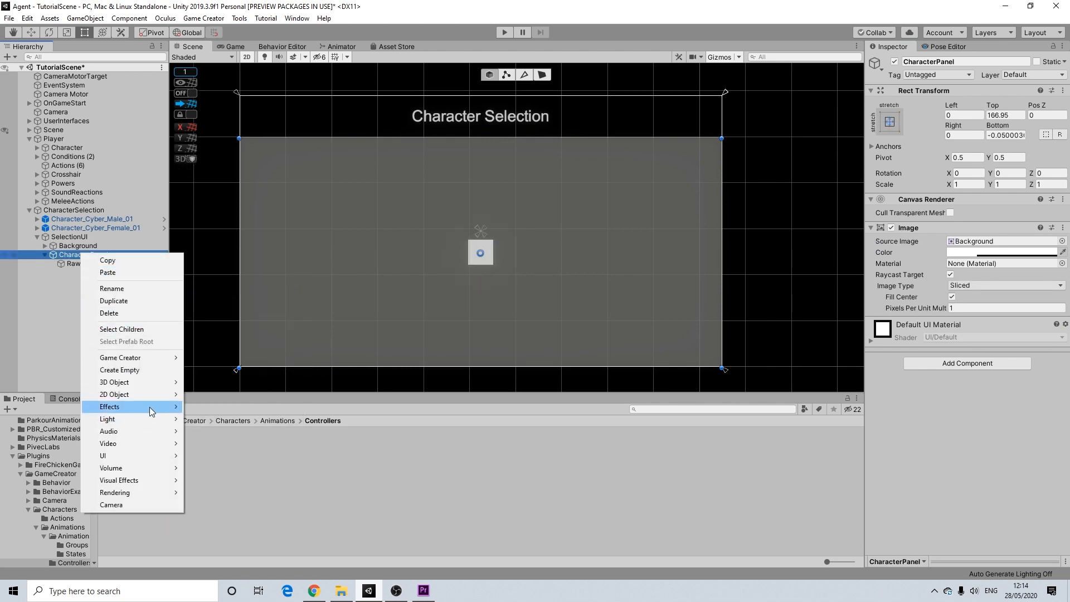
{"action": "left_click", "coordinate": [67, 266]}
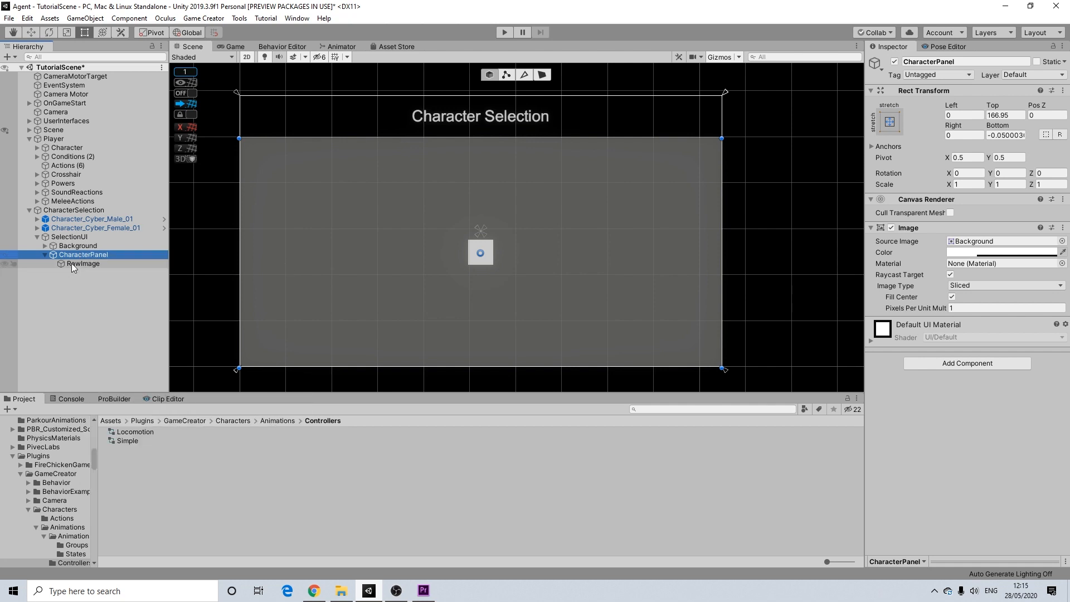
{"action": "left_click", "coordinate": [74, 264]}
{"action": "left_click_drag", "start_coordinate": [486, 259], "coordinate": [451, 367]}
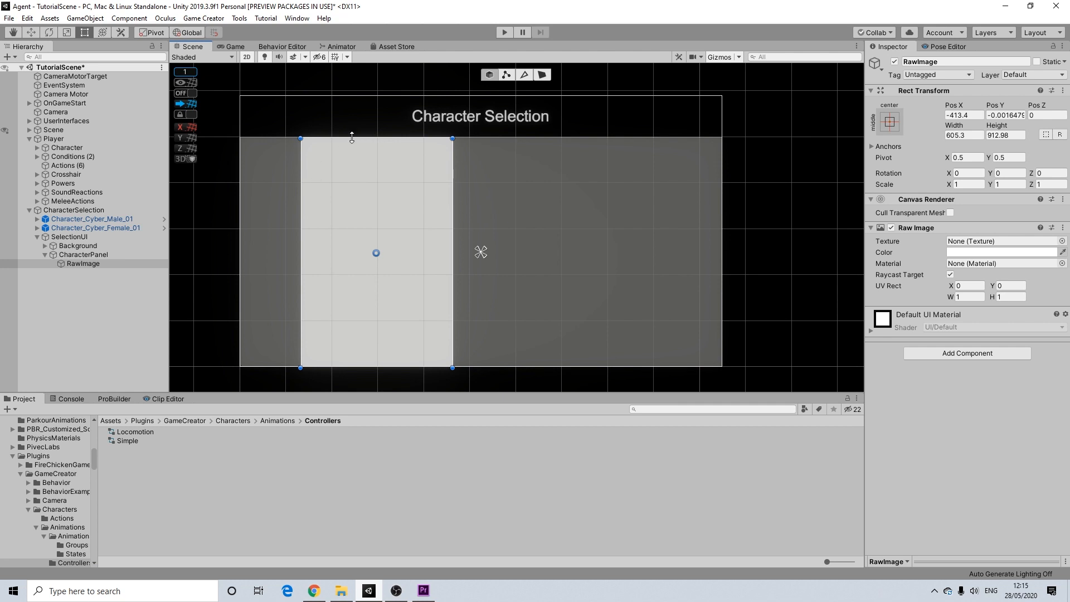
- Duplicate RawImage and place the copy in the panel's right half at about X 408
{"action": "left_click", "coordinate": [83, 264]}
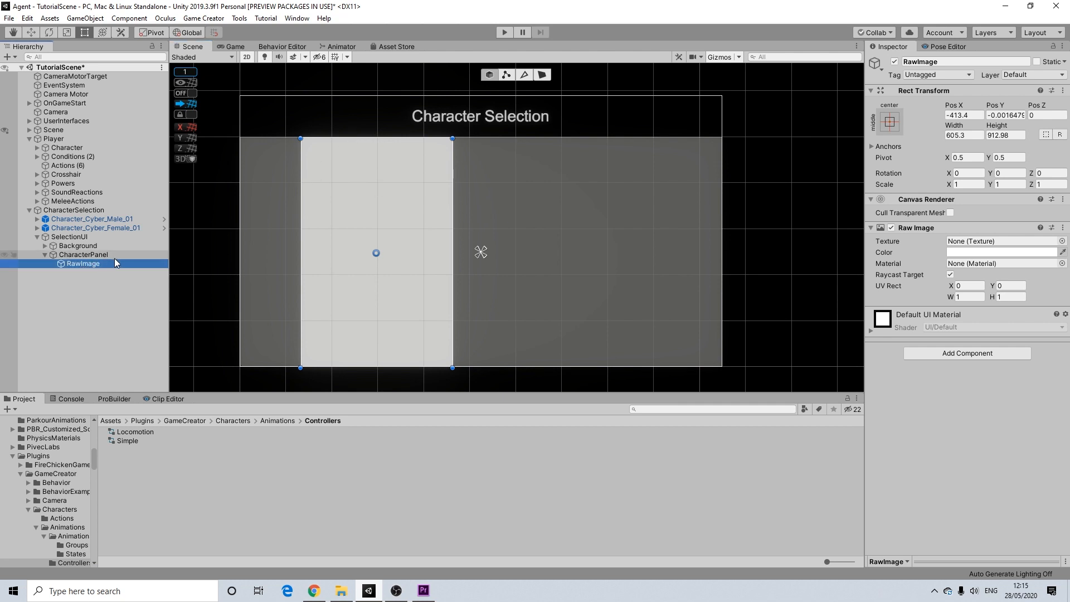
{"action": "key", "text": "ctrl+d"}
{"action": "left_click_drag", "start_coordinate": [389, 270], "coordinate": [606, 275]}
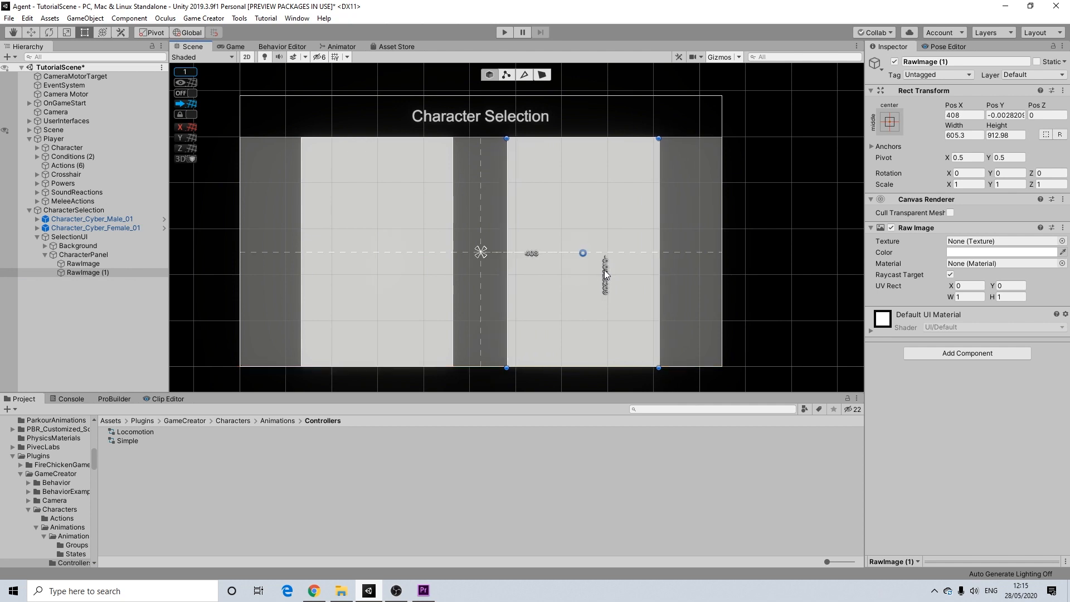
{"action": "left_click", "coordinate": [786, 209]}
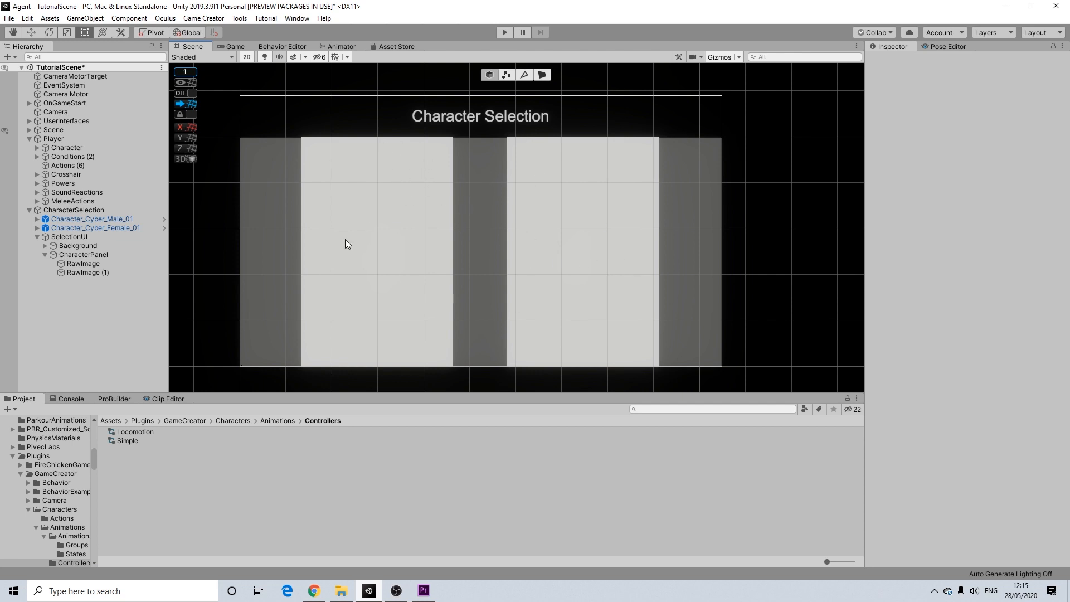
{"action": "left_click", "coordinate": [83, 262]}
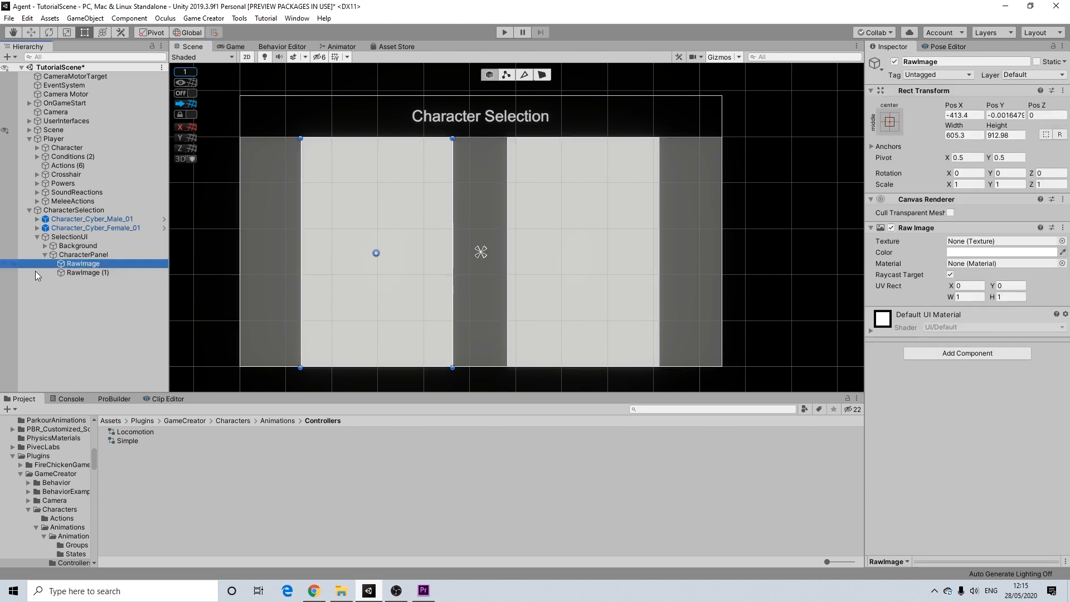
{"action": "left_click", "coordinate": [46, 290]}
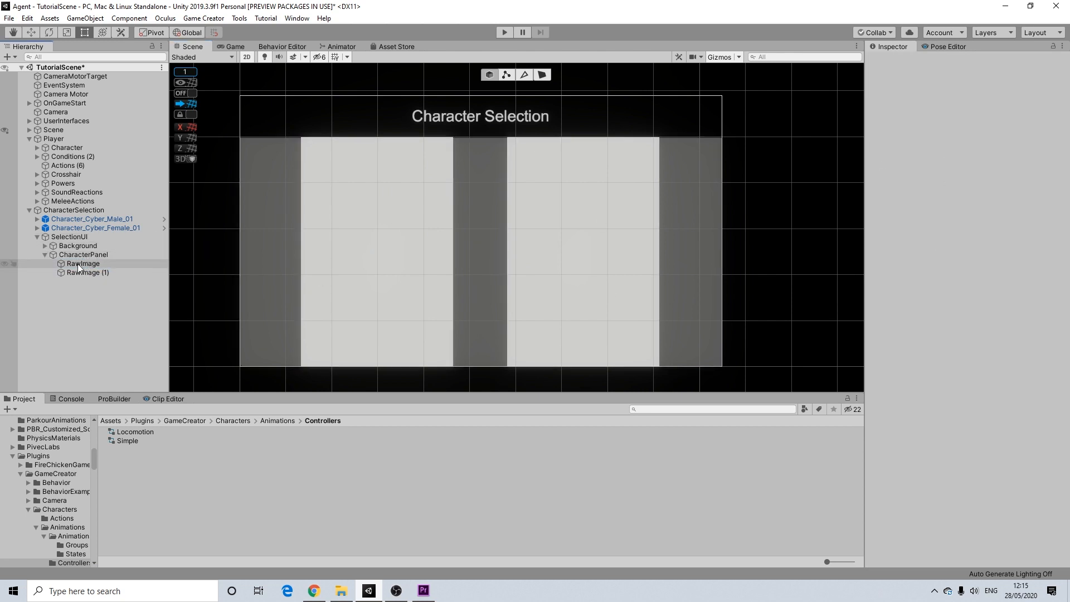
- Add a UI Text as a child of CharacterPanel, sized about 331 × 81, at the upper edge of the left raw image
{"action": "left_click", "coordinate": [93, 255]}
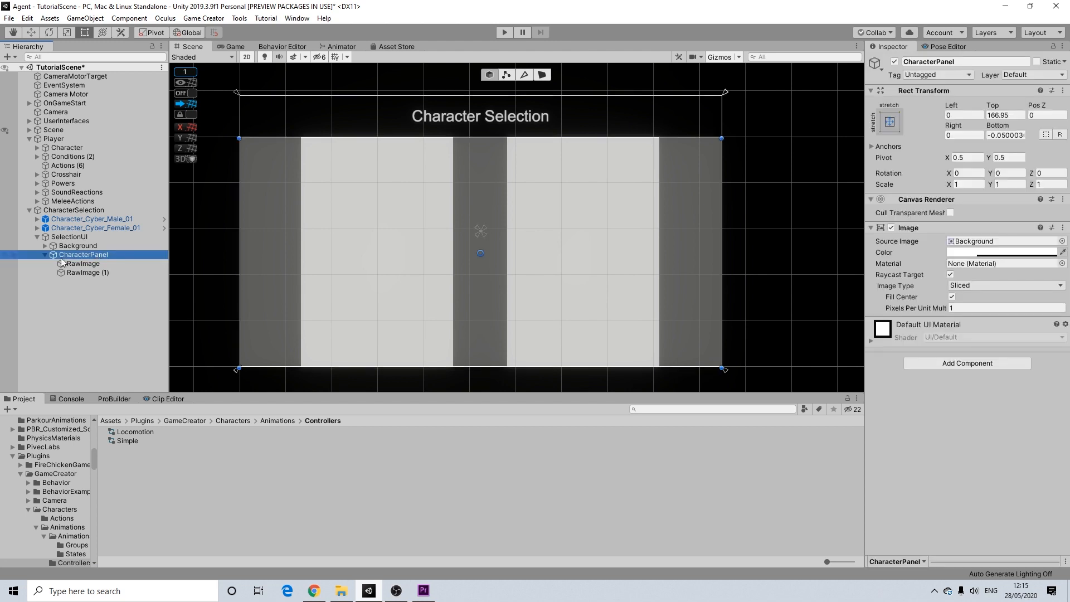
{"action": "right_click", "coordinate": [91, 255]}
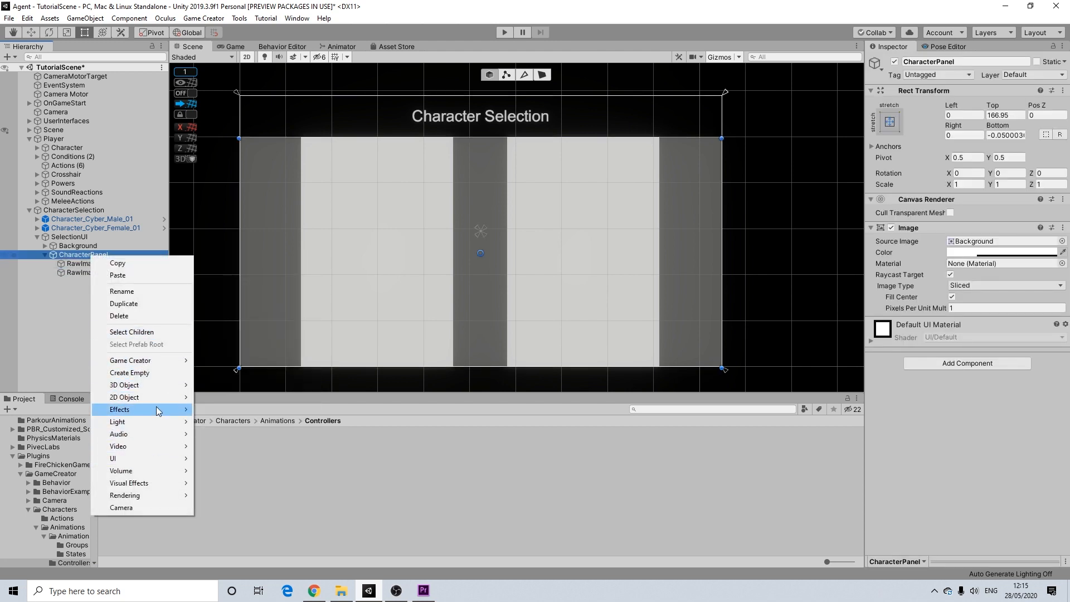
{"action": "mouse_move", "coordinate": [167, 458]}
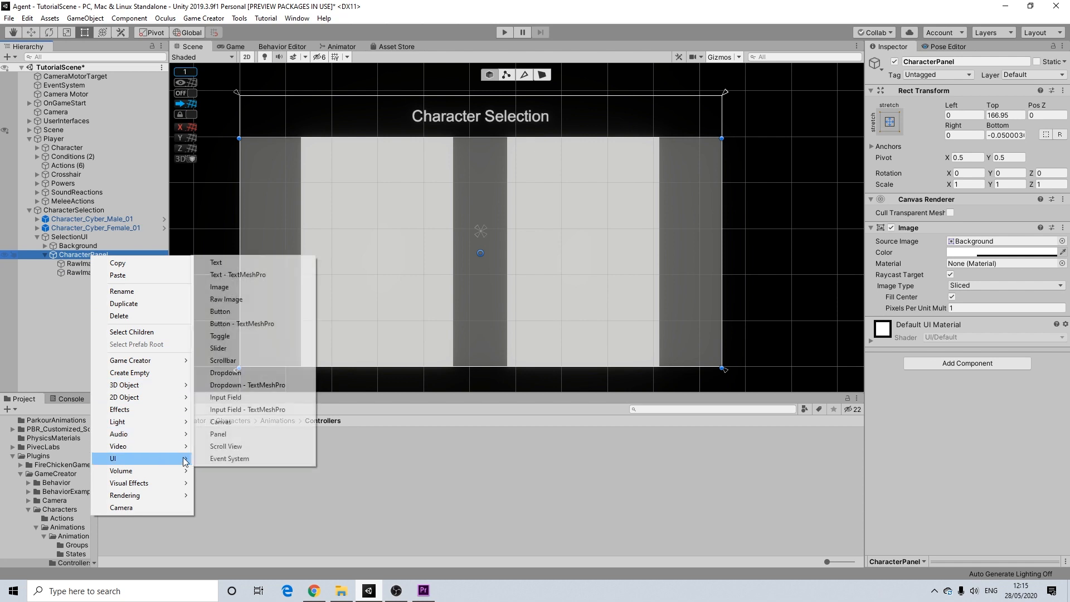
{"action": "left_click", "coordinate": [217, 262]}
{"action": "left_click_drag", "start_coordinate": [490, 253], "coordinate": [421, 161]}
- Center the new CharacterPanel text horizontally and set its color to white
{"action": "left_click", "coordinate": [962, 355]}
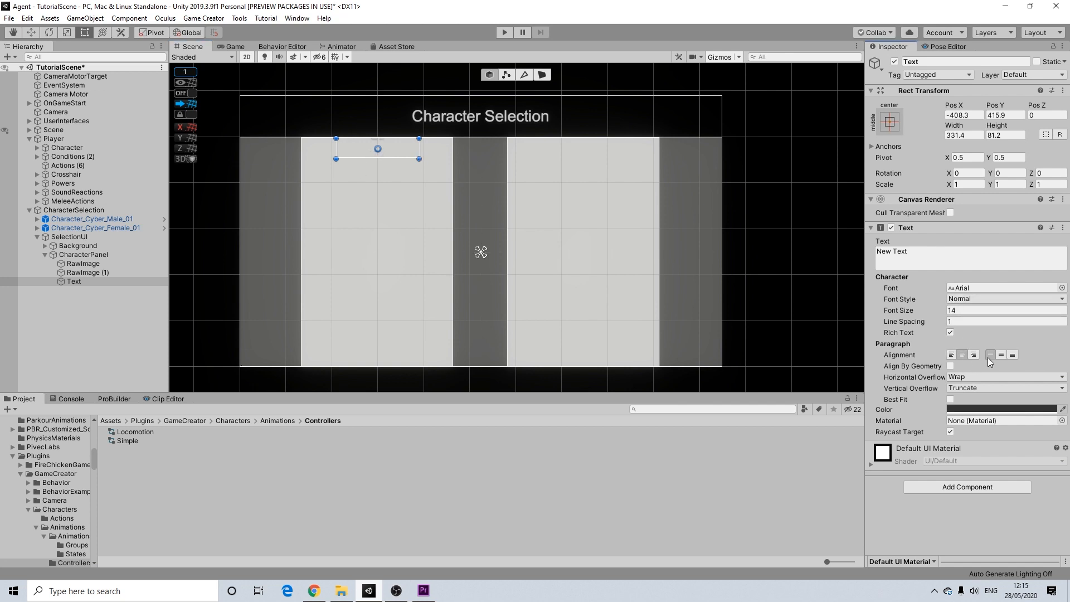
{"action": "left_click", "coordinate": [1001, 410]}
{"action": "left_click_drag", "start_coordinate": [978, 305], "coordinate": [971, 298]}
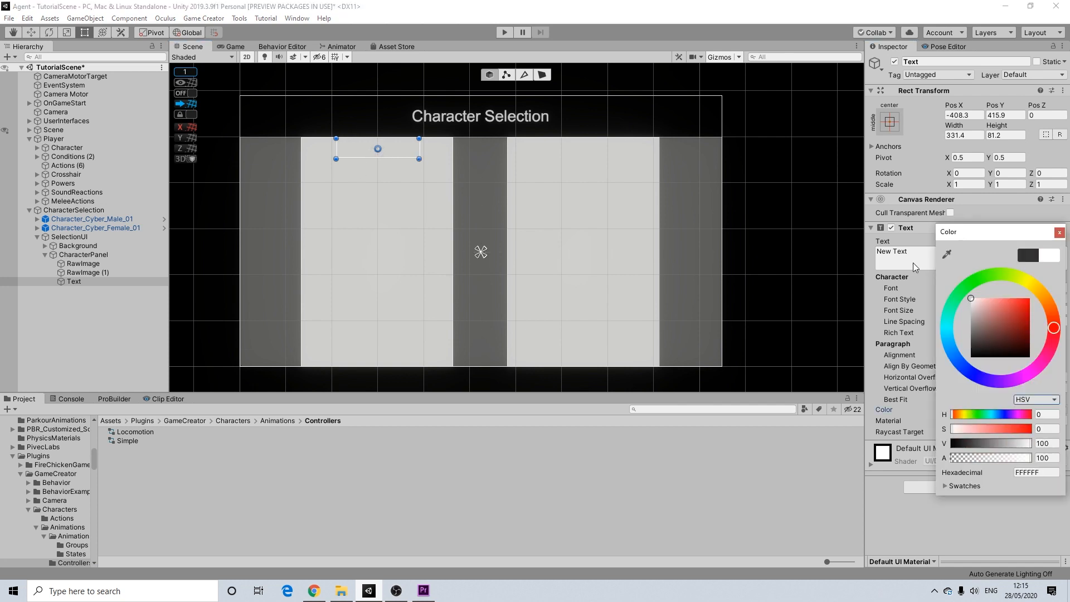
- Change the wording of the new text above the left raw image to "Male"
{"action": "left_click", "coordinate": [1058, 234]}
{"action": "left_click", "coordinate": [933, 260]}
{"action": "type", "text": "Male"}
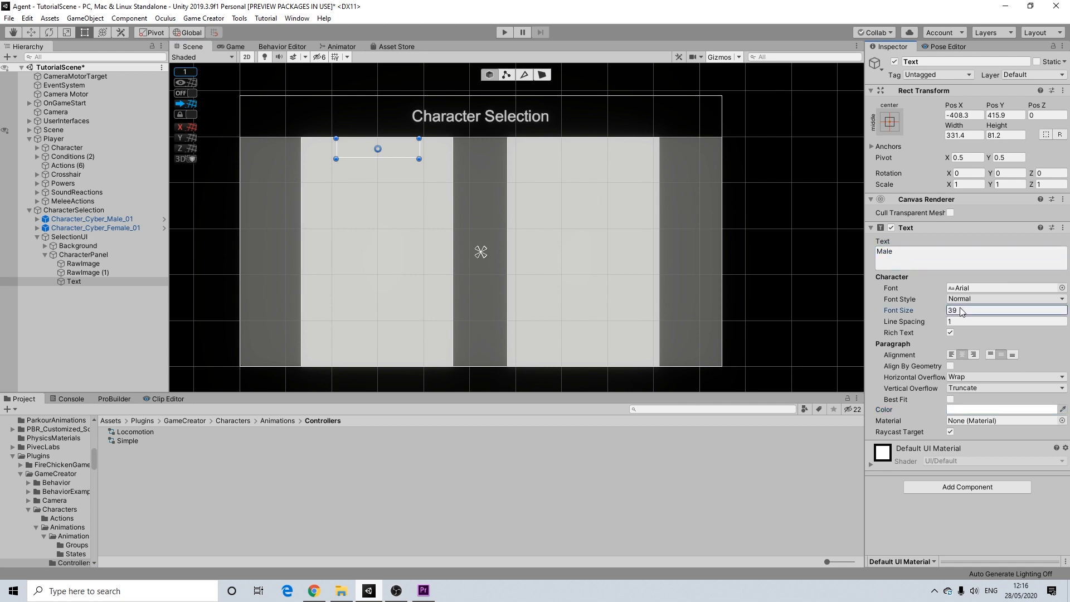
- Try a dark grey text color, hex 252525, on the Male label
{"action": "left_click", "coordinate": [954, 409]}
{"action": "left_click", "coordinate": [969, 360]}
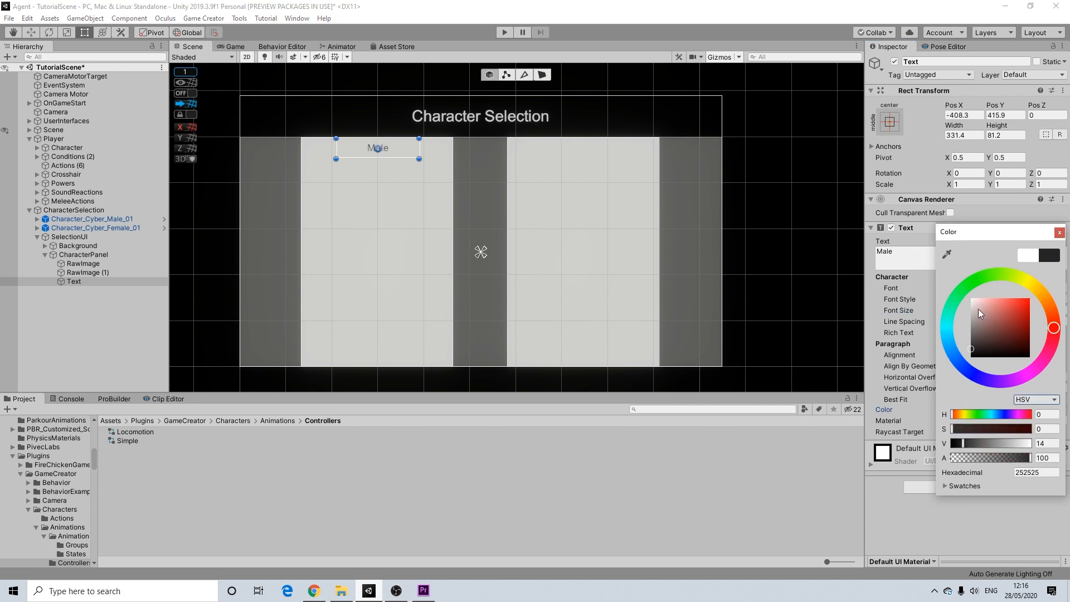
{"action": "left_click", "coordinate": [1058, 232]}
- Set the Male label's font size to 60 and its color to white
{"action": "left_click", "coordinate": [958, 309]}
{"action": "type", "text": "60"}
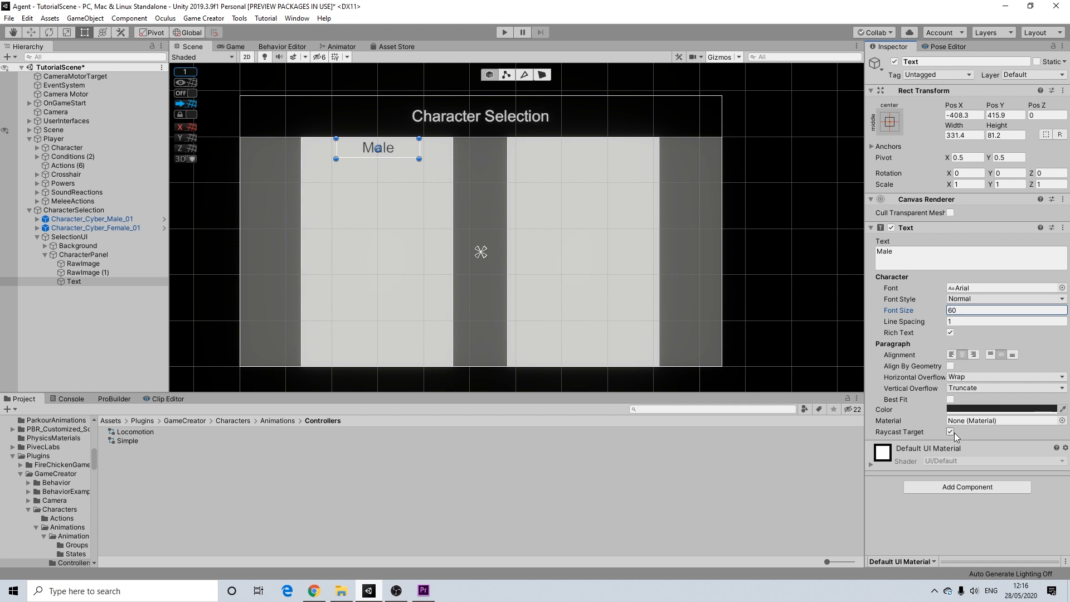
{"action": "left_click", "coordinate": [973, 409]}
{"action": "left_click", "coordinate": [972, 300]}
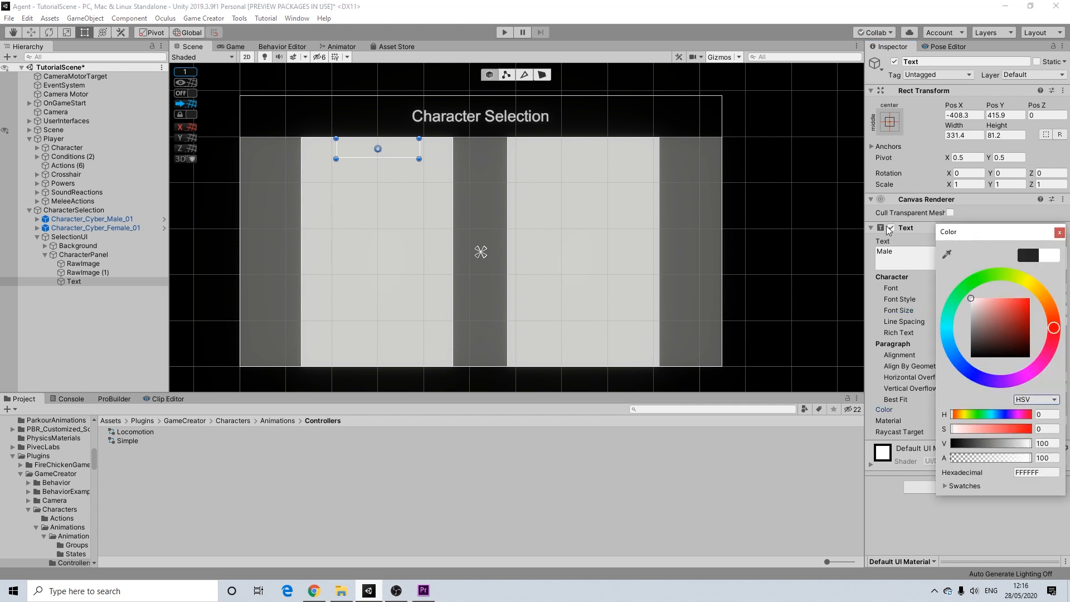
{"action": "left_click", "coordinate": [1059, 232]}
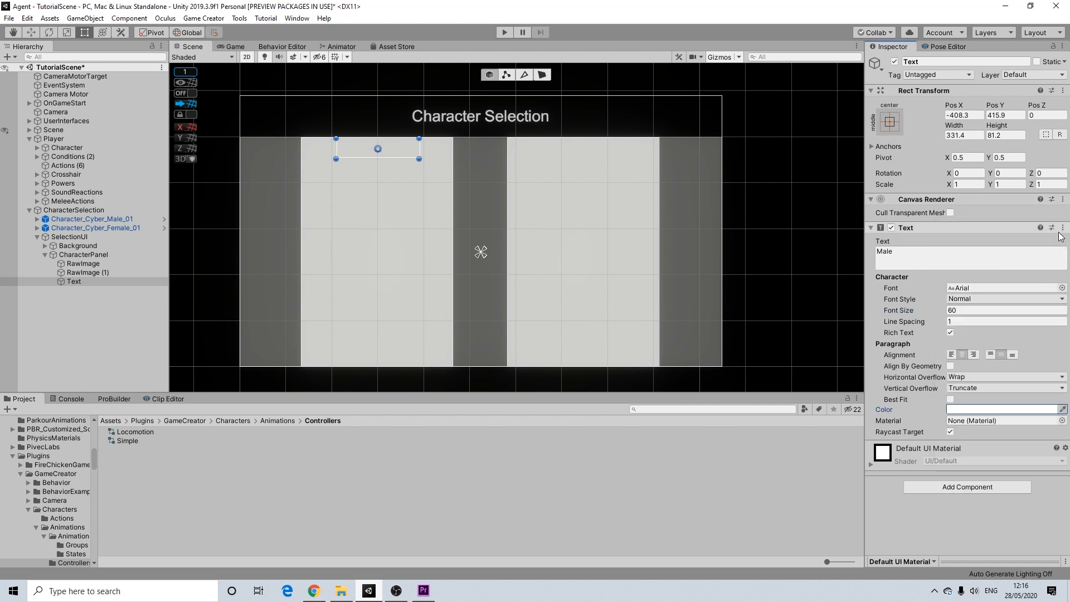
- Duplicate the Male label and place the copy at the upper edge of the right raw image, at about X 408
{"action": "left_click", "coordinate": [78, 282]}
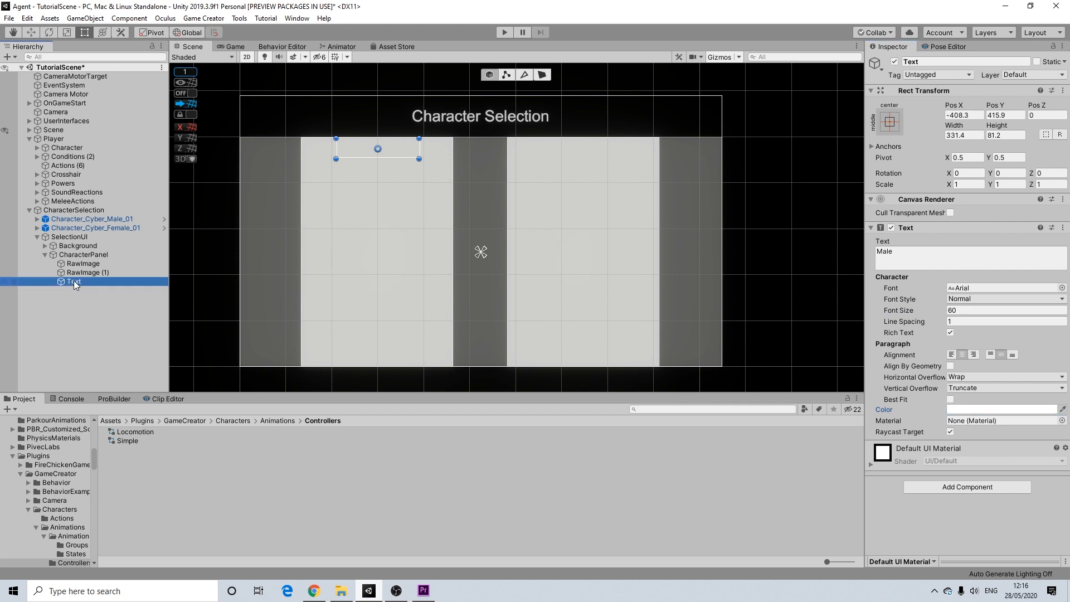
{"action": "key", "text": "ctrl+d"}
{"action": "left_click_drag", "start_coordinate": [403, 151], "coordinate": [612, 157]}
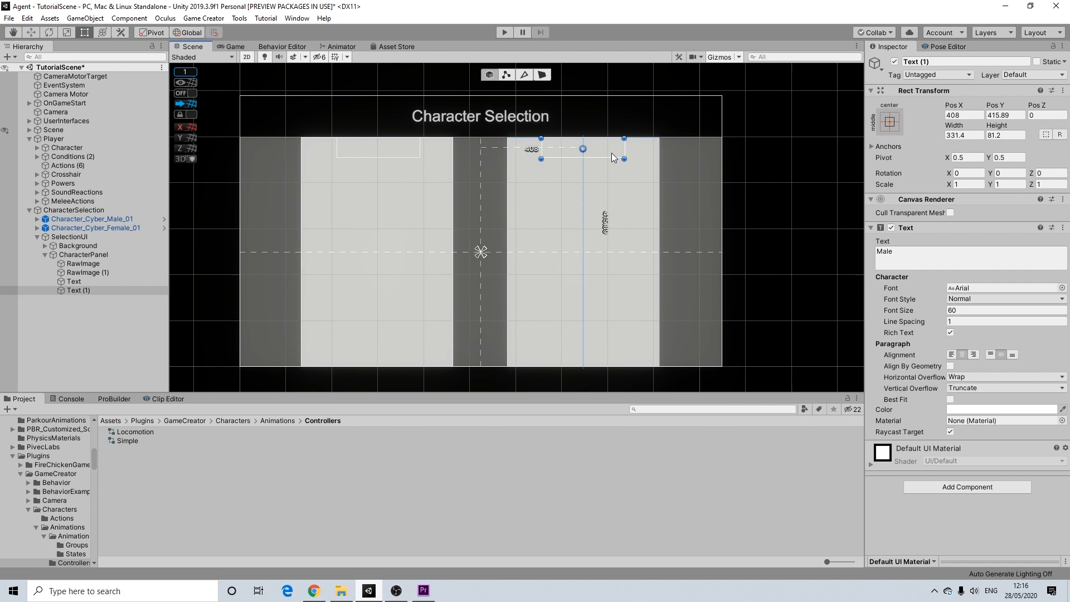
- Change the duplicated label's text to "Female"
{"action": "left_click", "coordinate": [920, 251]}
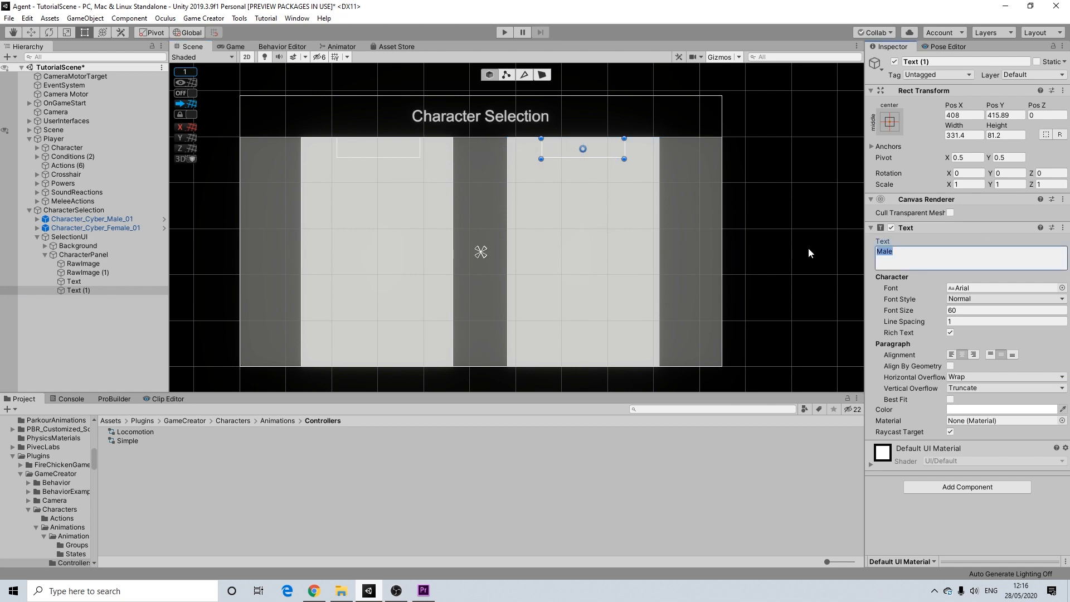
{"action": "type", "text": "Female"}
{"action": "key", "text": "Return"}
{"action": "left_click", "coordinate": [774, 192]}
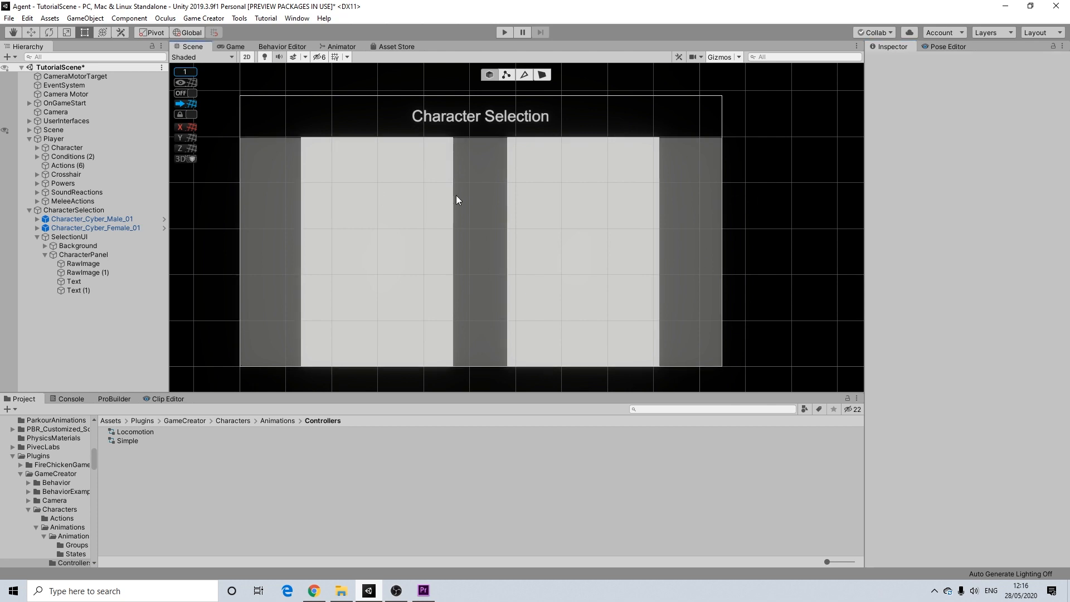
- Remove the Trigger and Actions components from the Background object under SelectionUI
{"action": "left_click", "coordinate": [61, 236]}
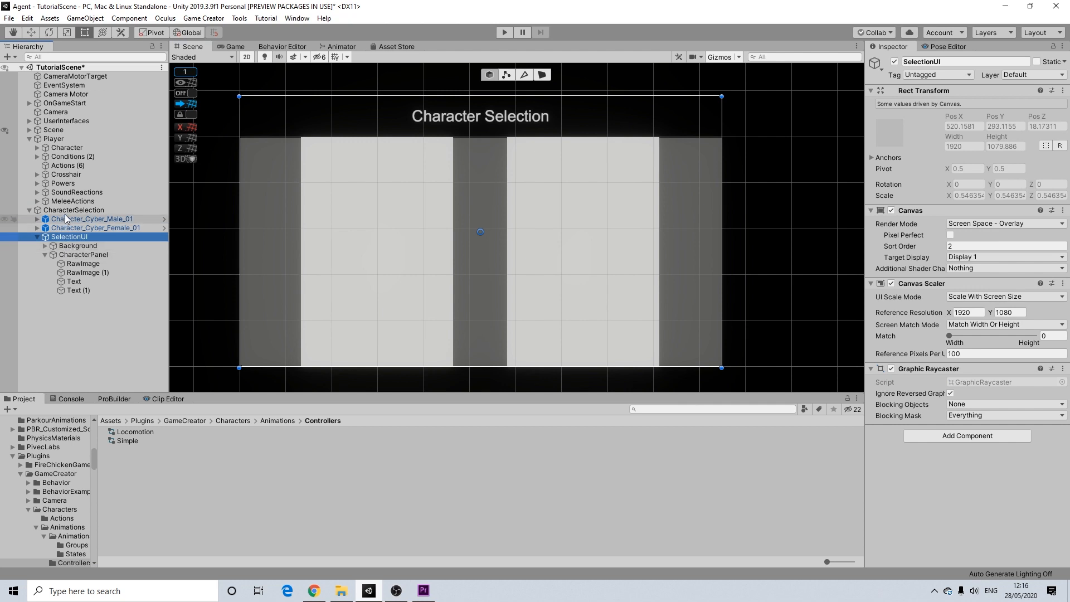
{"action": "left_click", "coordinate": [71, 255]}
{"action": "left_click", "coordinate": [77, 246]}
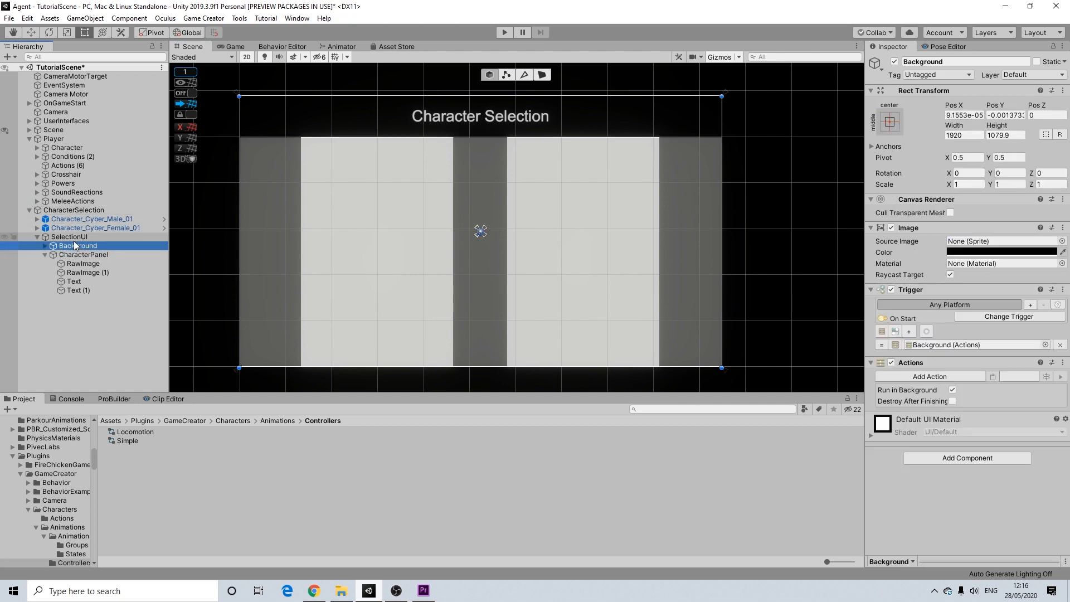
{"action": "left_click", "coordinate": [1063, 294]}
{"action": "left_click", "coordinate": [981, 312]}
{"action": "left_click", "coordinate": [1063, 290]}
{"action": "left_click", "coordinate": [982, 316]}
- Collapse SelectionUI's existing components and add a Trigger component to it
{"action": "left_click", "coordinate": [86, 237]}
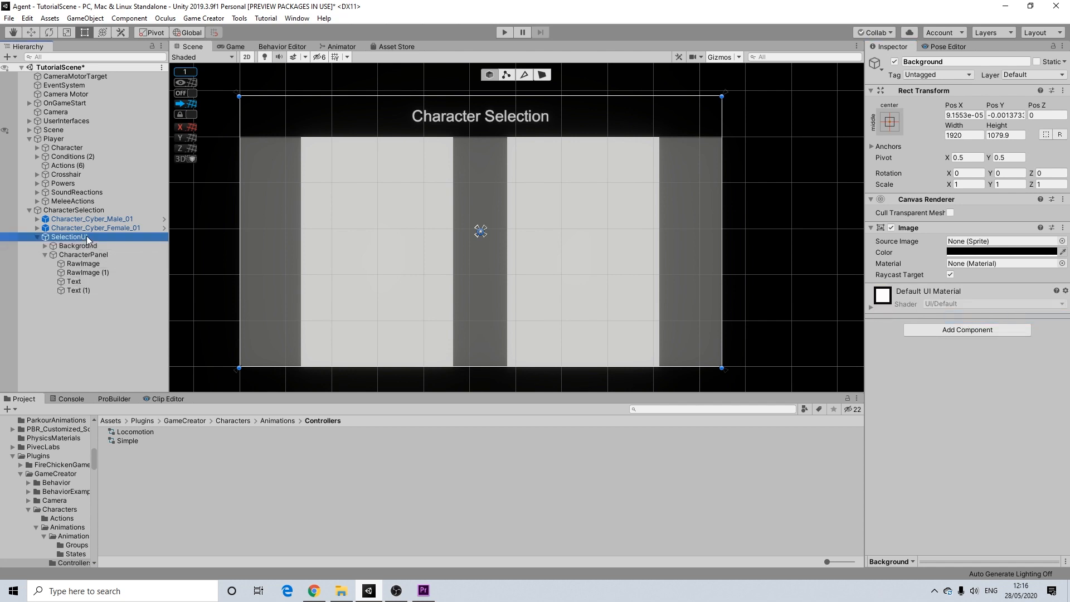
{"action": "left_click", "coordinate": [871, 90]}
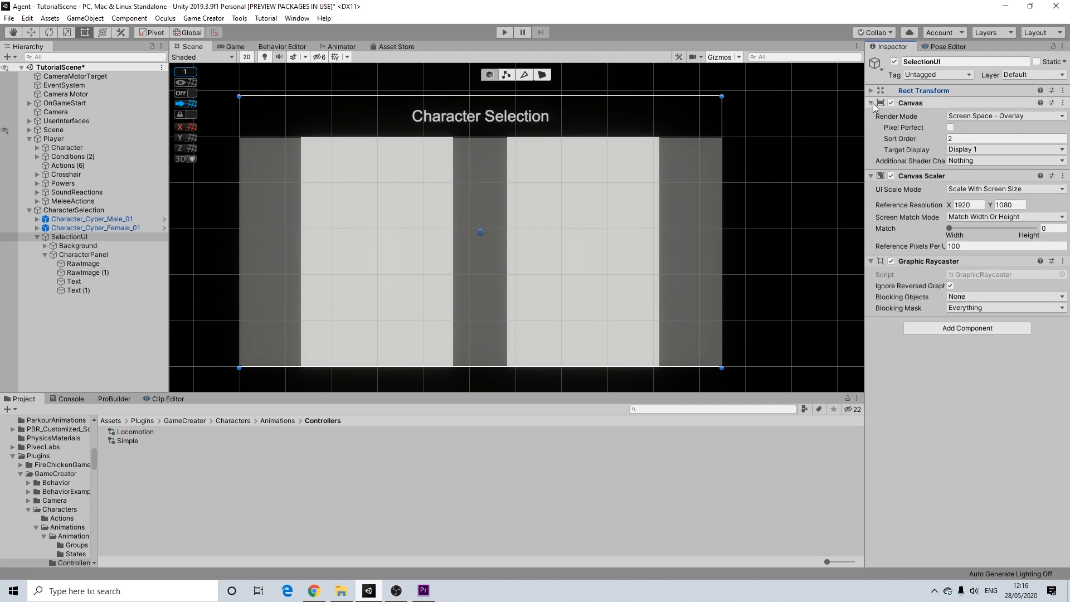
{"action": "left_click", "coordinate": [871, 103]}
{"action": "left_click", "coordinate": [872, 115]}
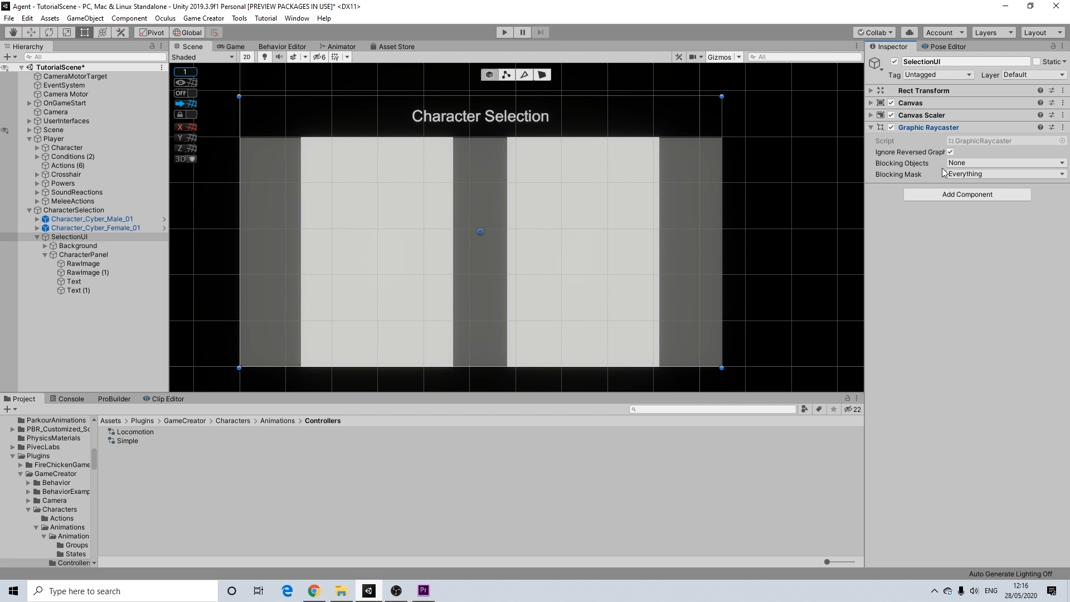
{"action": "left_click", "coordinate": [944, 127]}
{"action": "left_click", "coordinate": [947, 146]}
{"action": "type", "text": "tri"}
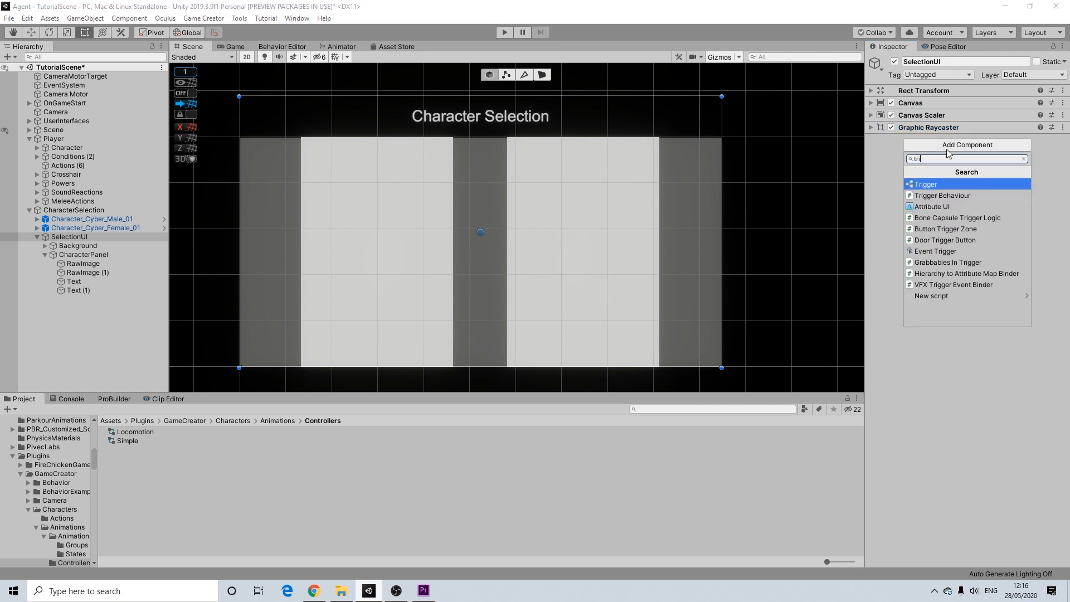
{"action": "key", "text": "Return"}
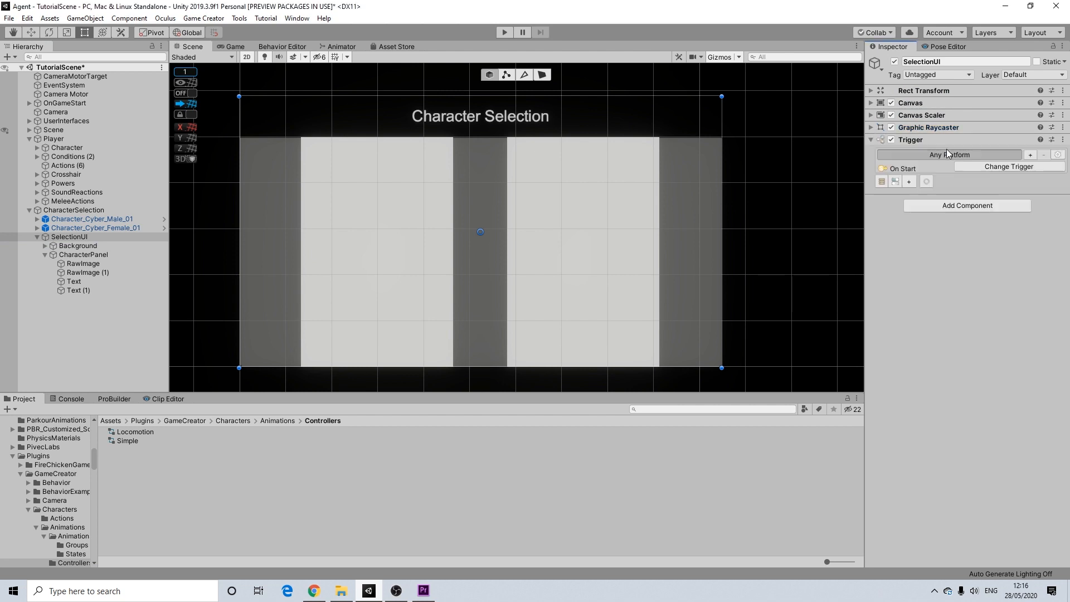
- Add an Actions component to SelectionUI and assign it to the On Start trigger
{"action": "left_click", "coordinate": [932, 209]}
{"action": "type", "text": "act"}
{"action": "key", "text": "Return"}
{"action": "left_click", "coordinate": [911, 181]}
{"action": "left_click_drag", "start_coordinate": [914, 212], "coordinate": [945, 196]}
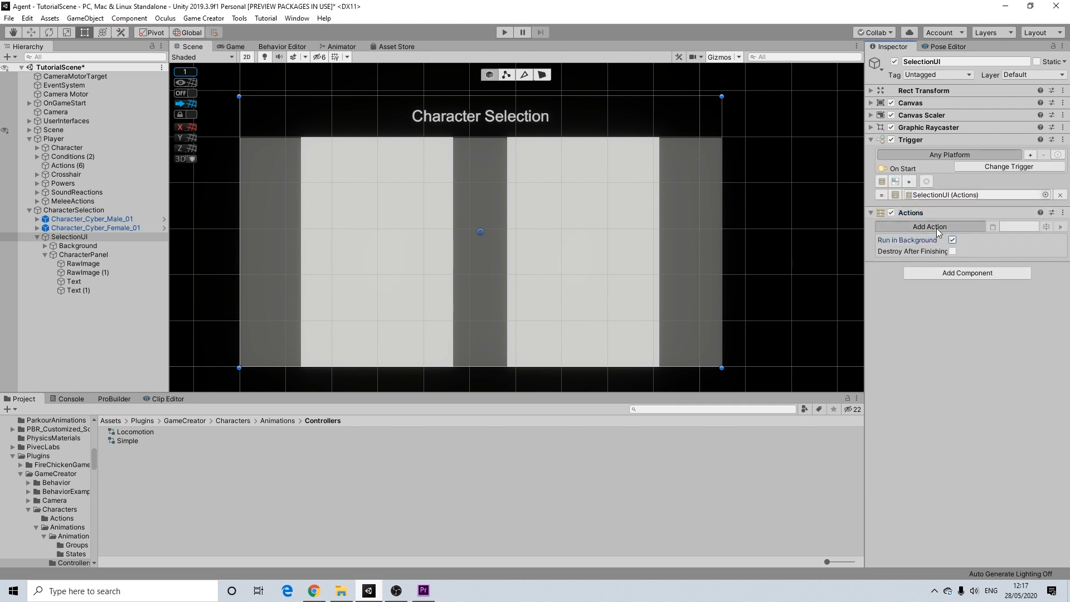
- Add a Display 3D Model on Canvas action to SelectionUI's Actions component
{"action": "left_click", "coordinate": [937, 228]}
{"action": "type", "text": "dis"}
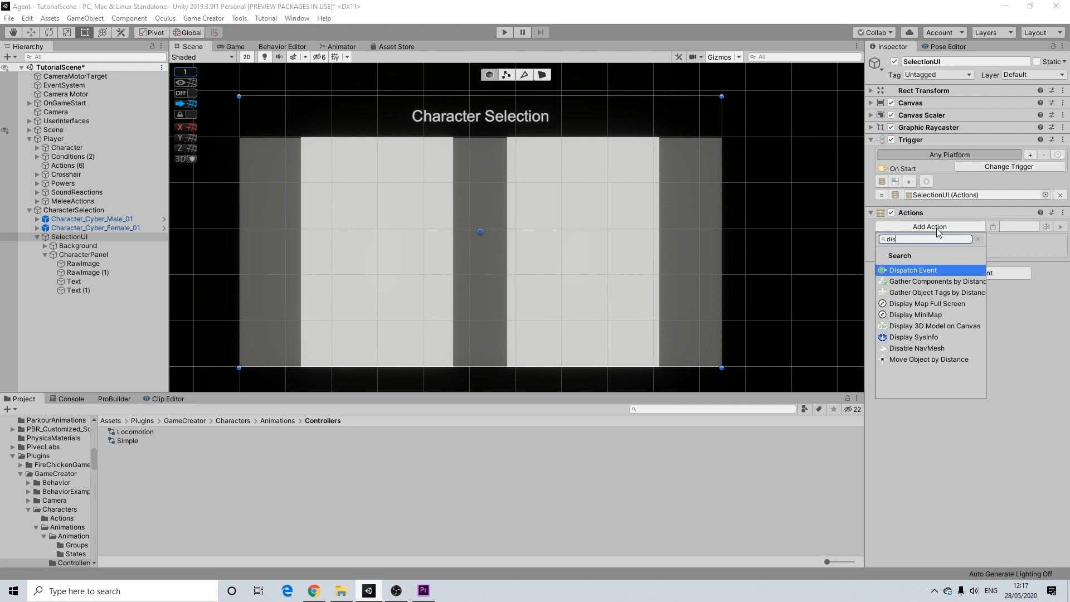
{"action": "key", "text": "Down"}
{"action": "key", "text": "Down"}
{"action": "key", "text": "Down"}
{"action": "key", "text": "Down"}
{"action": "key", "text": "Down"}
{"action": "key", "text": "Return"}
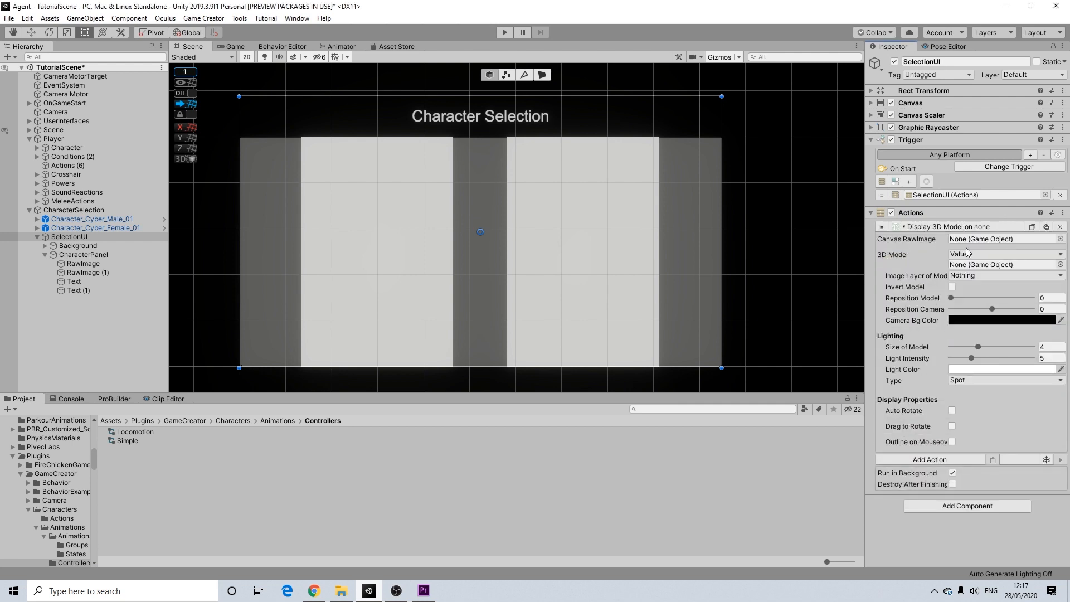
- Assign RawImage as the action's canvas image and Character_Cyber_Male_01 as its 3D model, with the image layer set to CompanionAI
{"action": "left_click", "coordinate": [101, 265]}
{"action": "left_click_drag", "start_coordinate": [101, 266], "coordinate": [985, 248]}
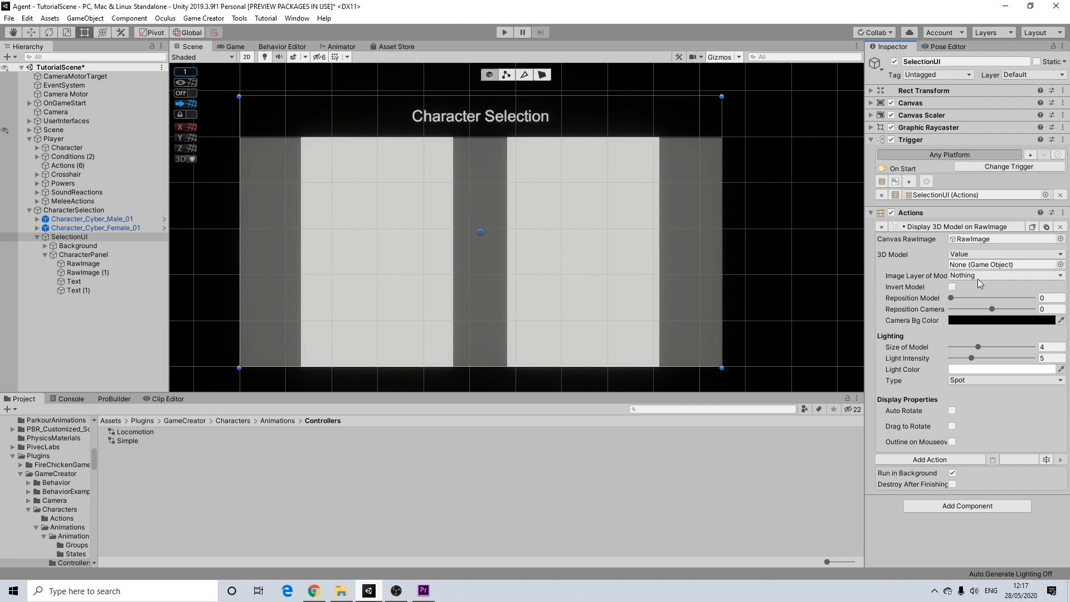
{"action": "left_click_drag", "start_coordinate": [107, 221], "coordinate": [995, 265]}
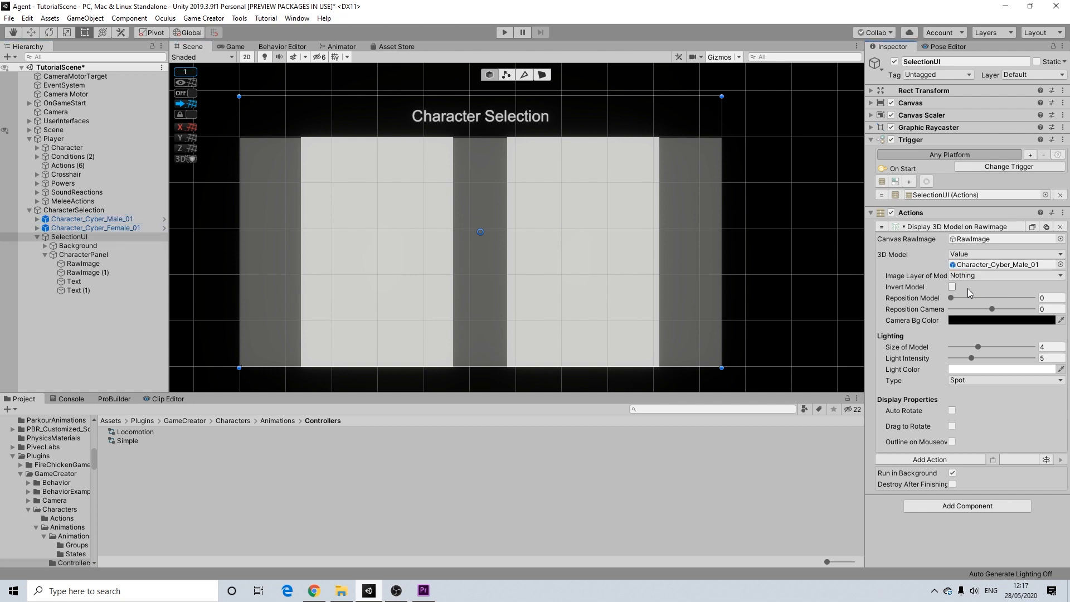
{"action": "left_click", "coordinate": [976, 275]}
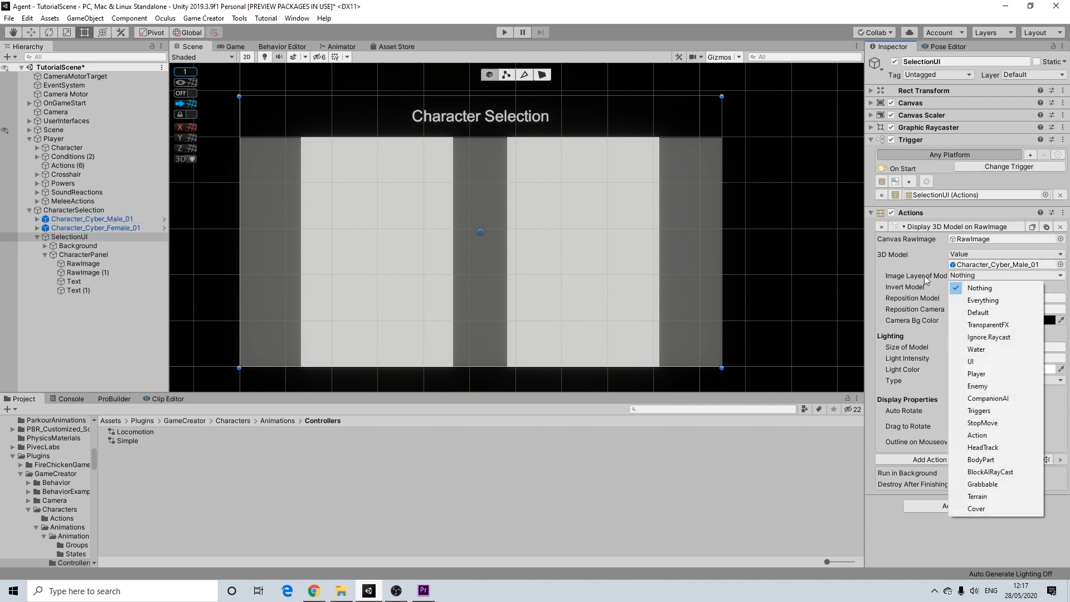
{"action": "left_click", "coordinate": [987, 398]}
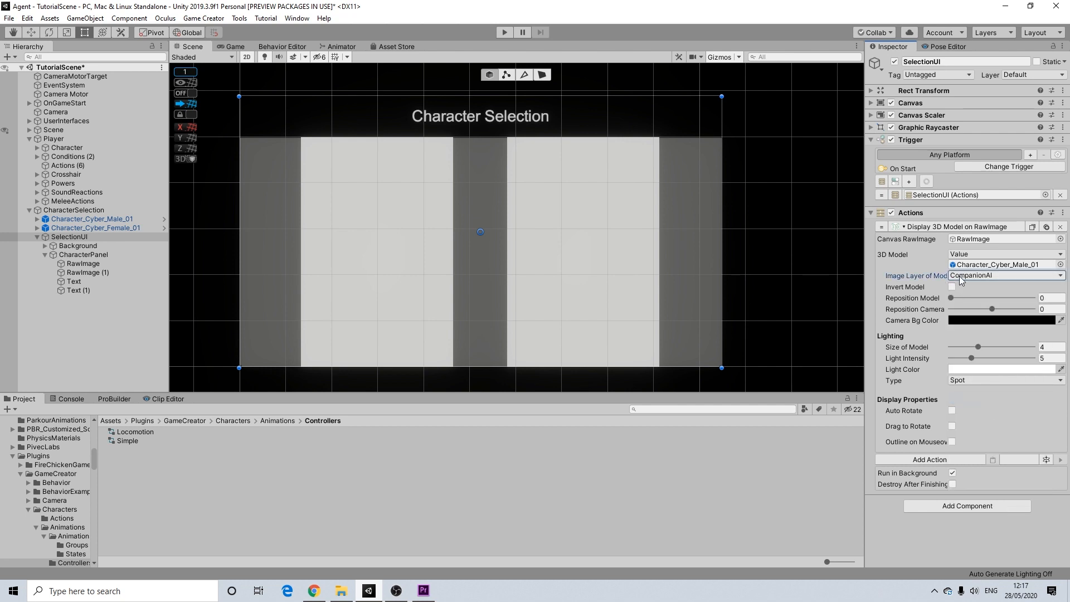
- Set the layer of both Character_Cyber_Male_01 and Character_Cyber_Female_01 to CompanionAI, including all their children
{"action": "left_click", "coordinate": [95, 225]}
{"action": "left_click", "coordinate": [106, 218], "text": "ctrl"}
{"action": "left_click", "coordinate": [1034, 75]}
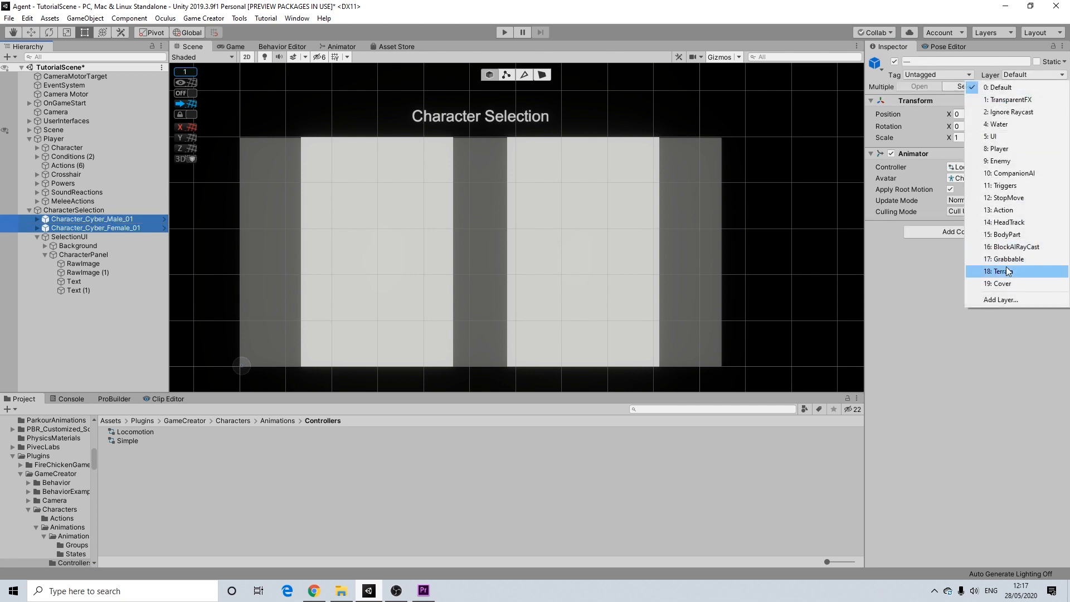
{"action": "left_click", "coordinate": [1013, 174]}
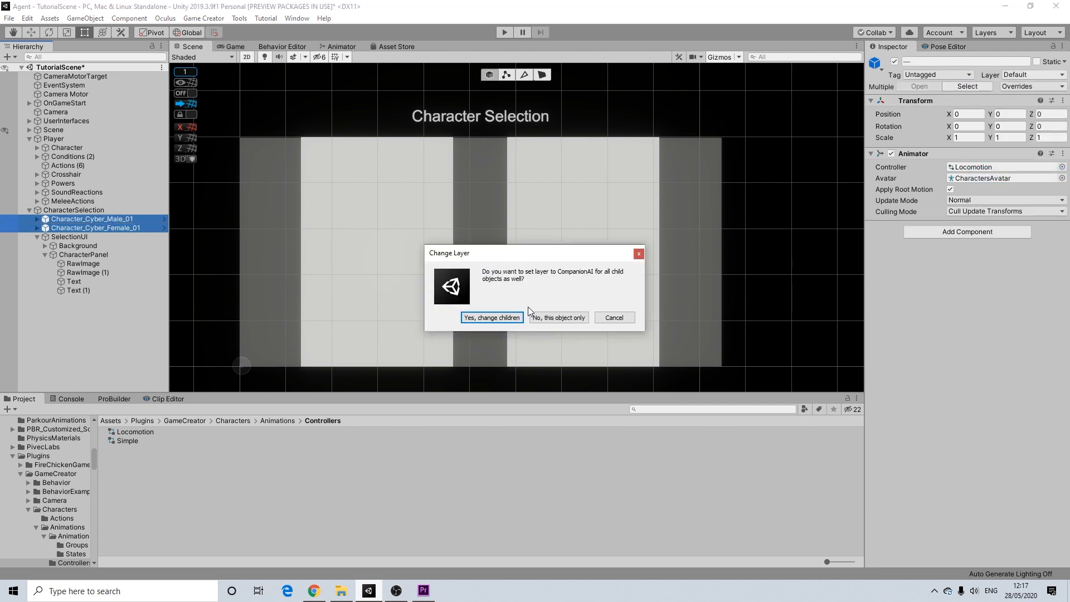
{"action": "left_click", "coordinate": [491, 317]}
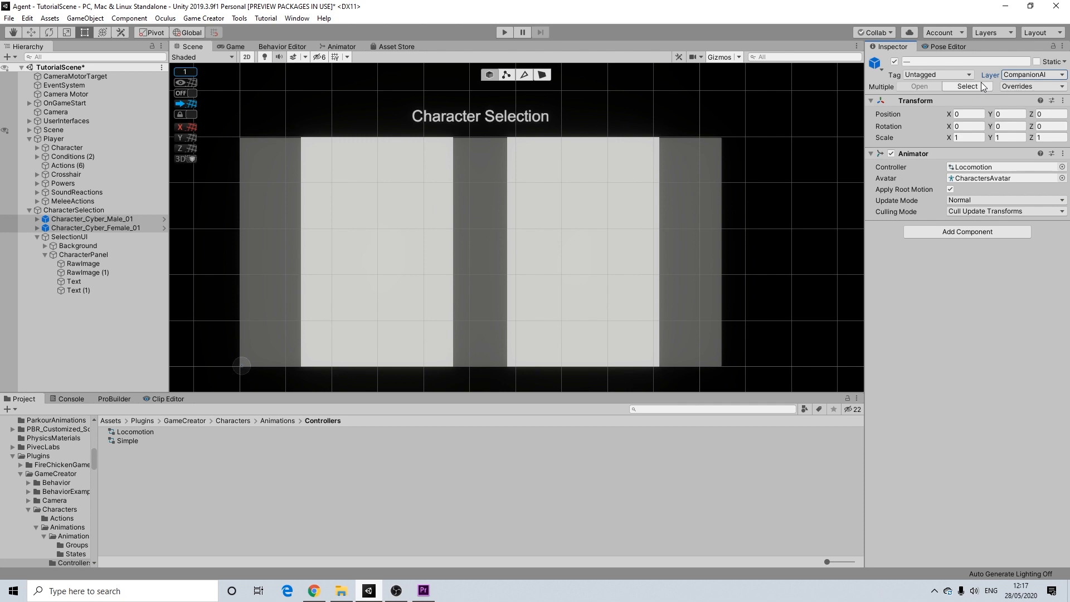
- In SelectionUI's display action, set Reposition Model and Reposition Camera to 30, with a Point light of intensity 20
{"action": "left_click", "coordinate": [72, 255]}
{"action": "left_click", "coordinate": [71, 237]}
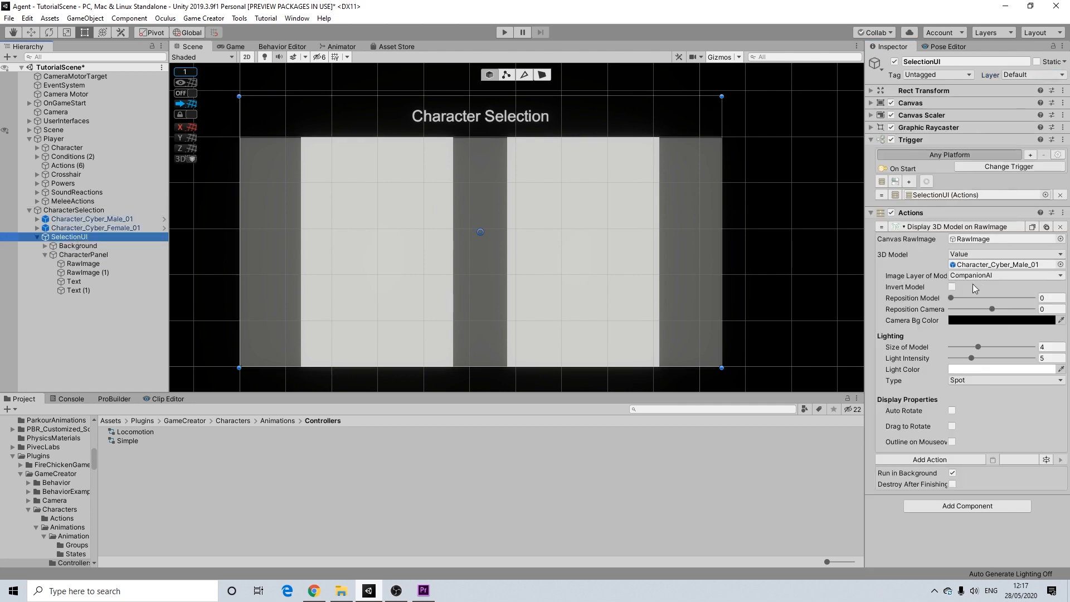
{"action": "left_click", "coordinate": [1052, 297]}
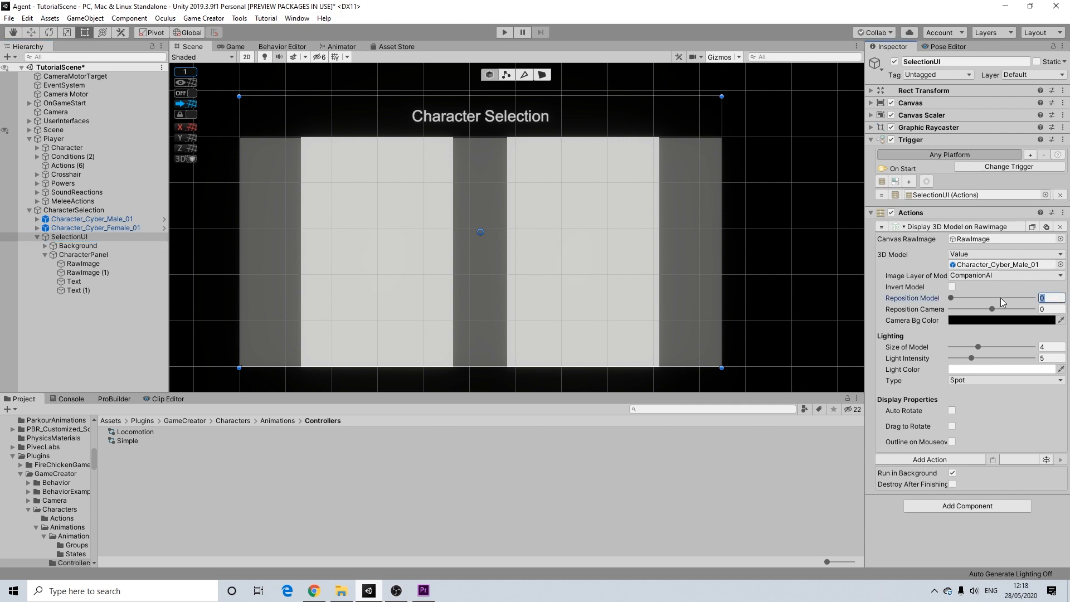
{"action": "type", "text": "30"}
{"action": "key", "text": "Tab"}
{"action": "type", "text": "30"}
{"action": "left_click", "coordinate": [1042, 358]}
{"action": "type", "text": "20"}
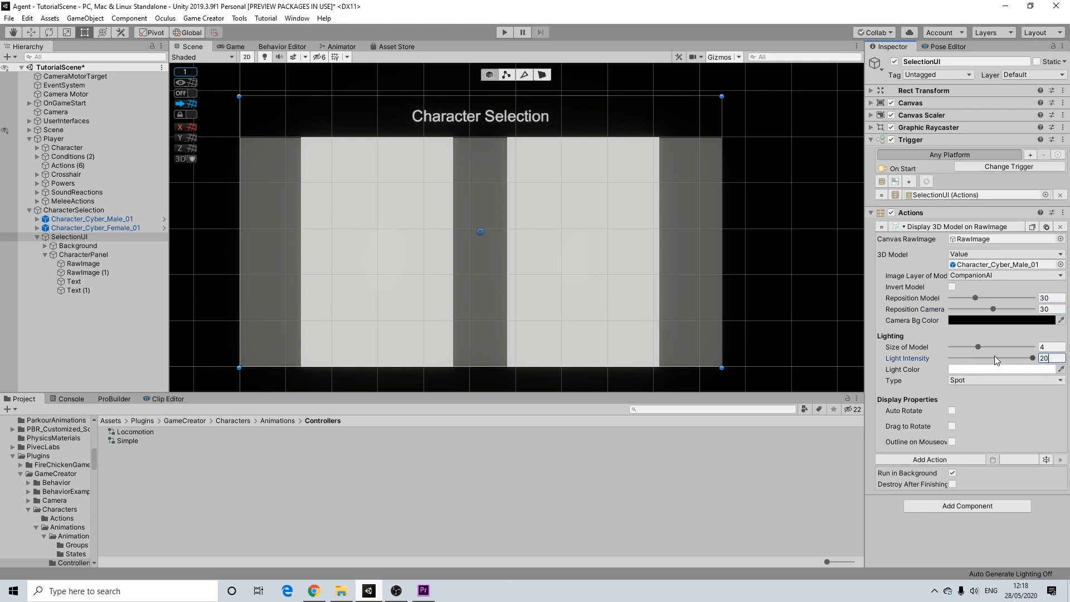
{"action": "left_click", "coordinate": [985, 381]}
{"action": "left_click", "coordinate": [984, 417]}
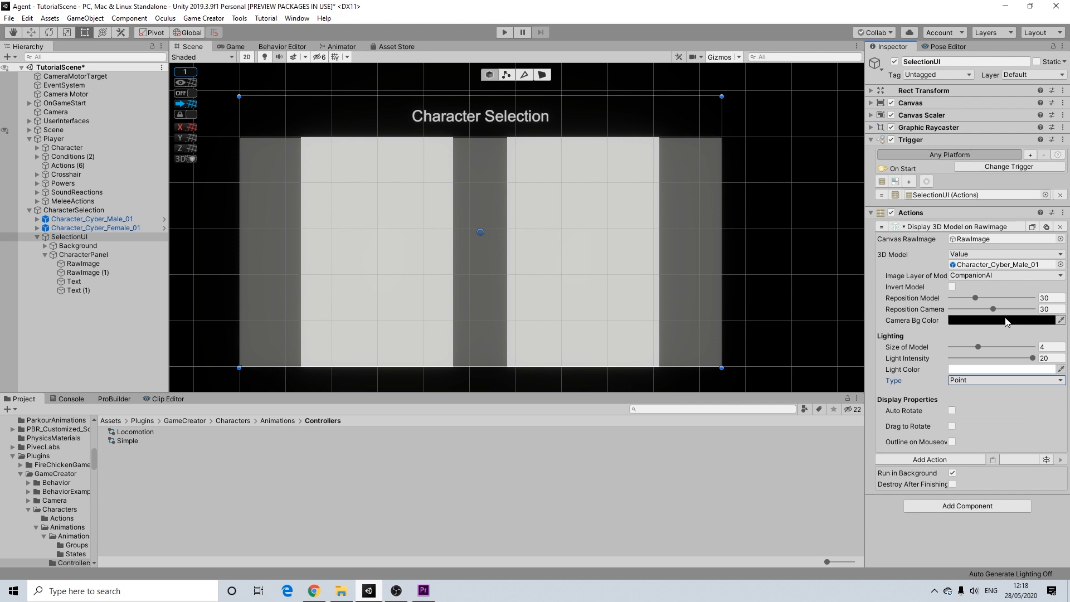
- Enable Drag to Rotate for the displayed model and make the camera background color fully opaque black
{"action": "left_click", "coordinate": [952, 426]}
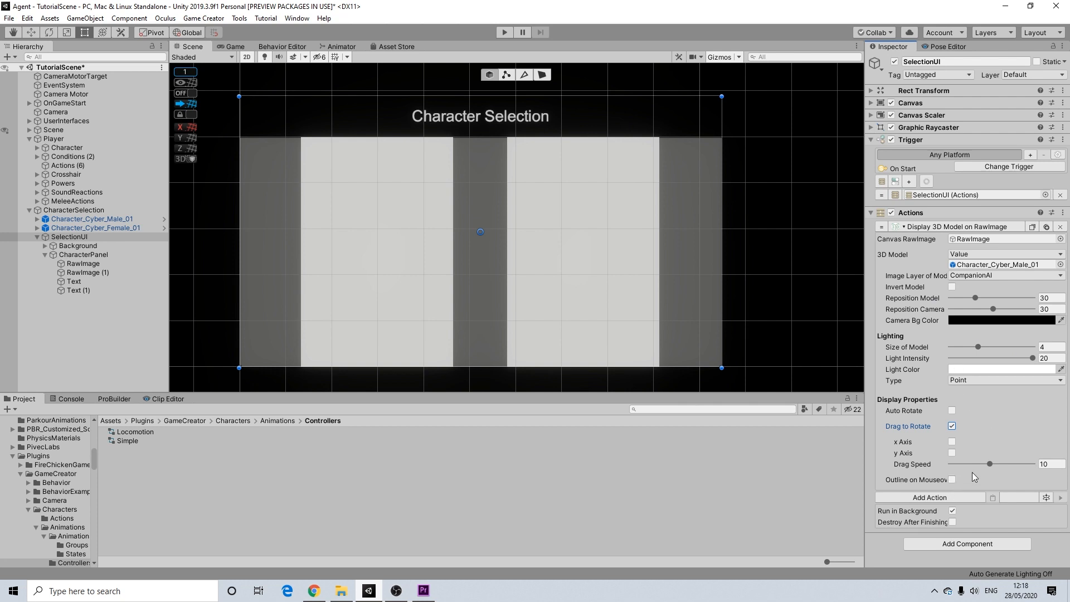
{"action": "left_click", "coordinate": [981, 322]}
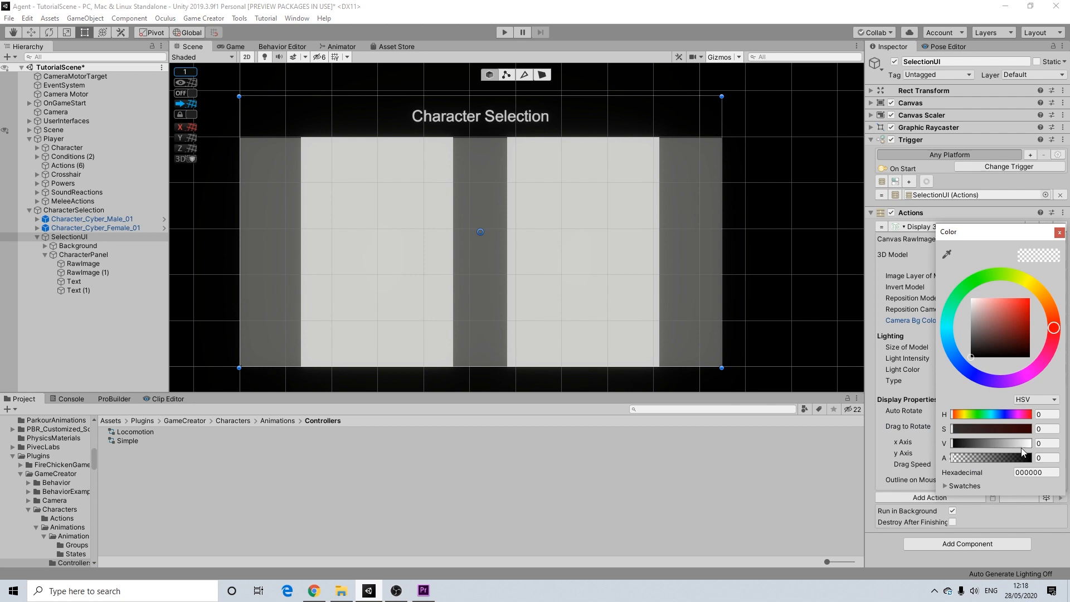
{"action": "left_click_drag", "start_coordinate": [995, 458], "coordinate": [1053, 458]}
{"action": "left_click", "coordinate": [1060, 233]}
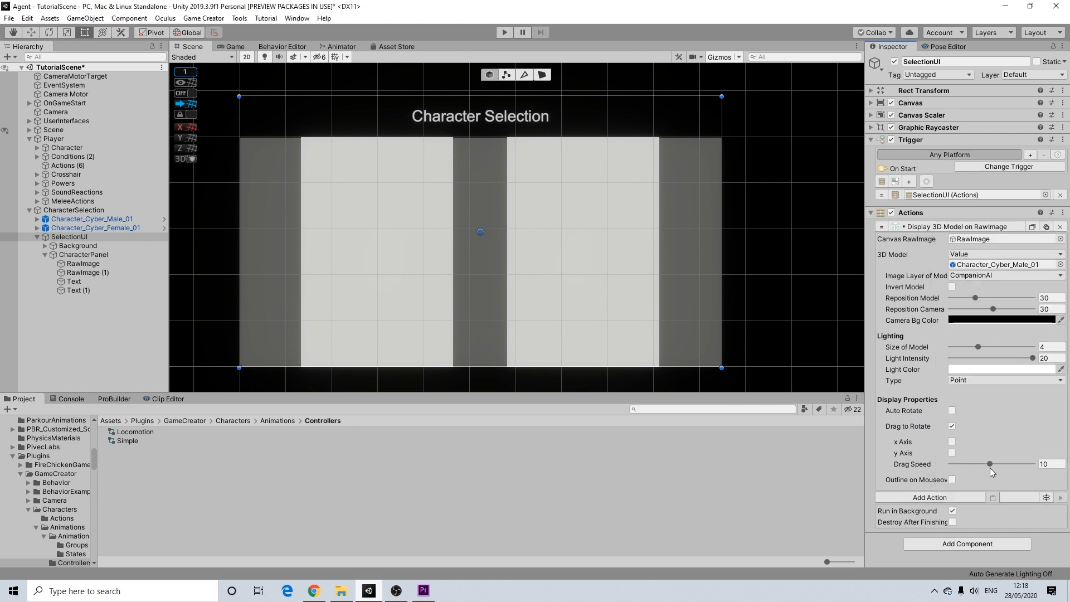
- Set the Drag Speed to 2 and enable Auto Rotate on the x axis
{"action": "left_click", "coordinate": [1057, 461]}
{"action": "type", "text": "2"}
{"action": "left_click", "coordinate": [951, 412]}
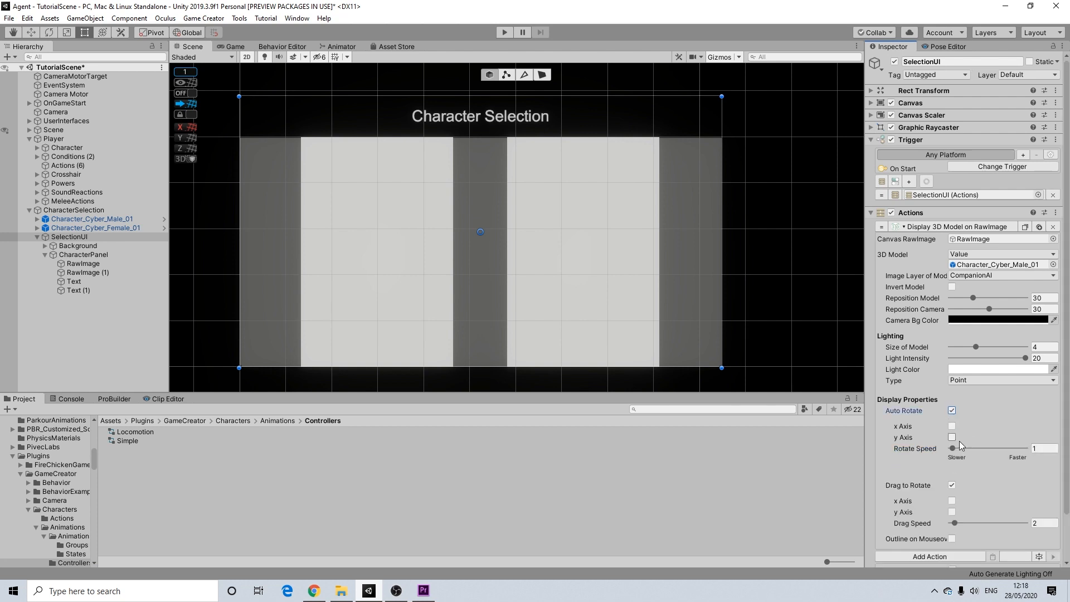
{"action": "left_click", "coordinate": [953, 427]}
{"action": "scroll", "coordinate": [931, 379], "scroll_direction": "down", "scroll_amount": 2}
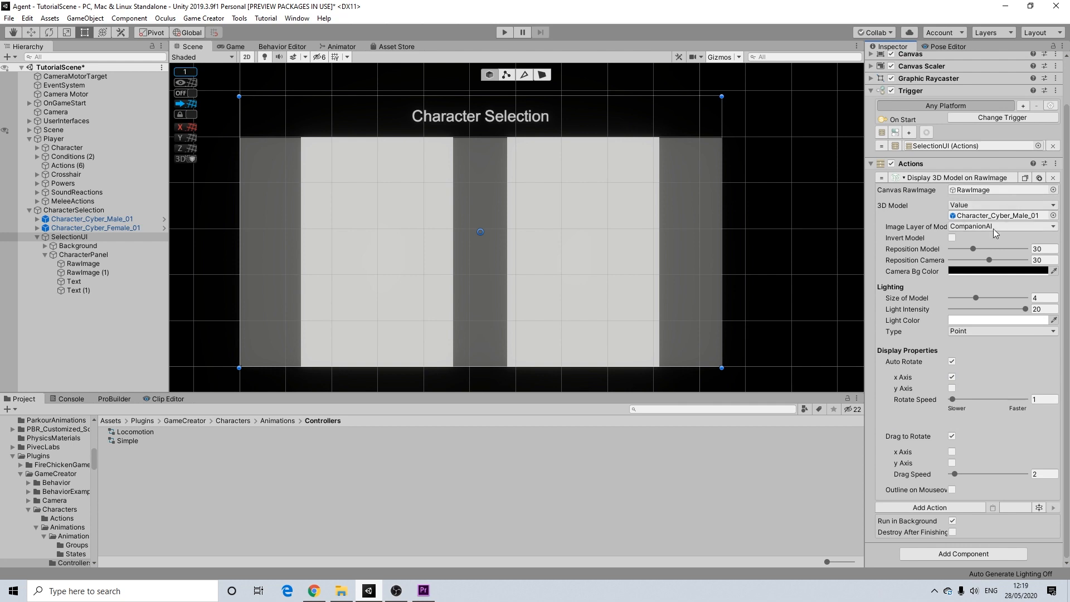
- Duplicate SelectionUI's Display 3D Model on RawImage action and assign RawImage (1) and Character_Cyber_Female_01 to the copy
{"action": "left_click", "coordinate": [1042, 177]}
{"action": "scroll", "coordinate": [964, 443], "scroll_direction": "down", "scroll_amount": 5}
{"action": "scroll", "coordinate": [1002, 353], "scroll_direction": "up", "scroll_amount": 3}
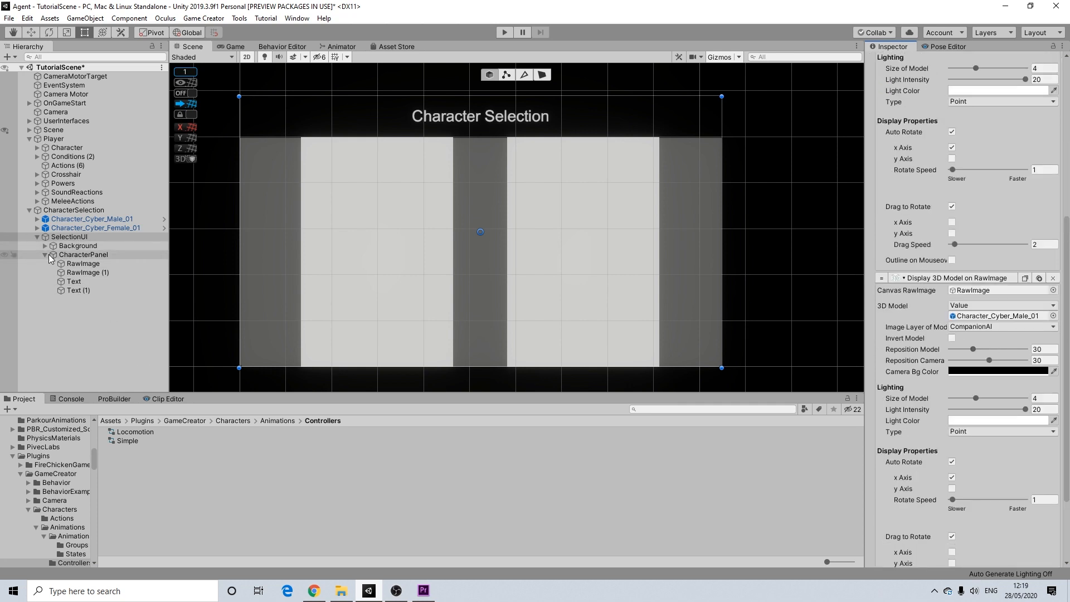
{"action": "left_click_drag", "start_coordinate": [941, 351], "coordinate": [986, 293]}
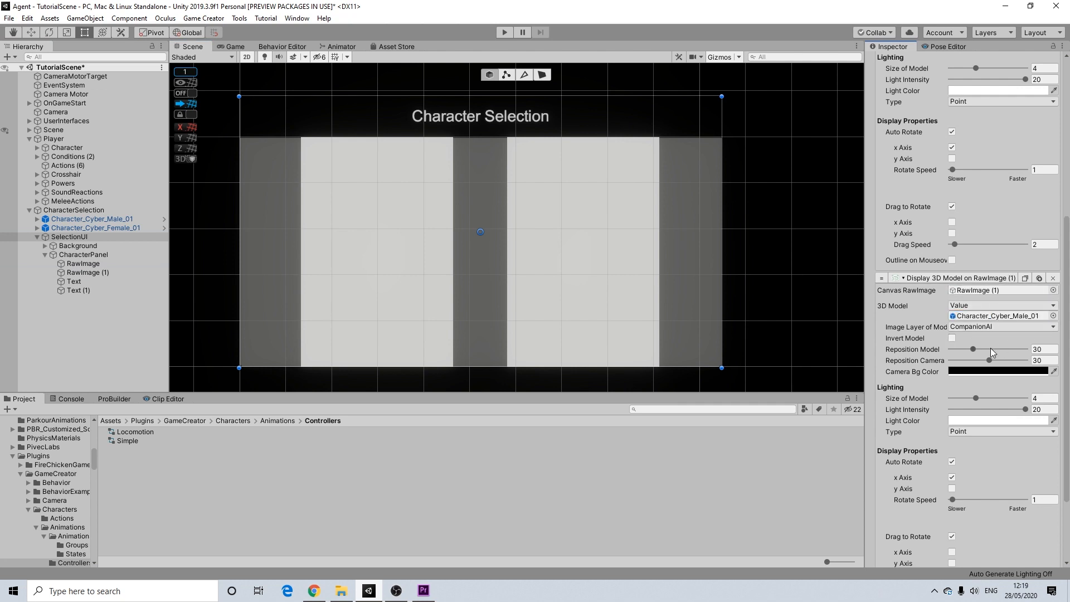
{"action": "left_click", "coordinate": [120, 228]}
{"action": "left_click_drag", "start_coordinate": [120, 228], "coordinate": [1011, 316]}
{"action": "scroll", "coordinate": [970, 506], "scroll_direction": "up", "scroll_amount": 10}
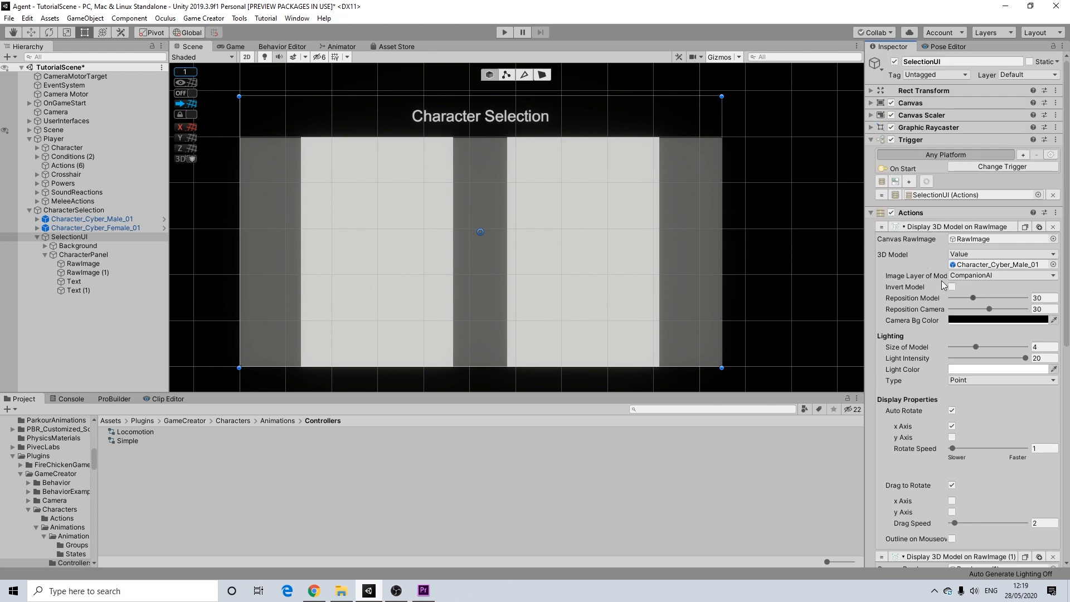
- Run the scene to check how both character models display and rotate on the selection screen, and stop it
{"action": "left_click", "coordinate": [56, 209]}
{"action": "left_click", "coordinate": [36, 236]}
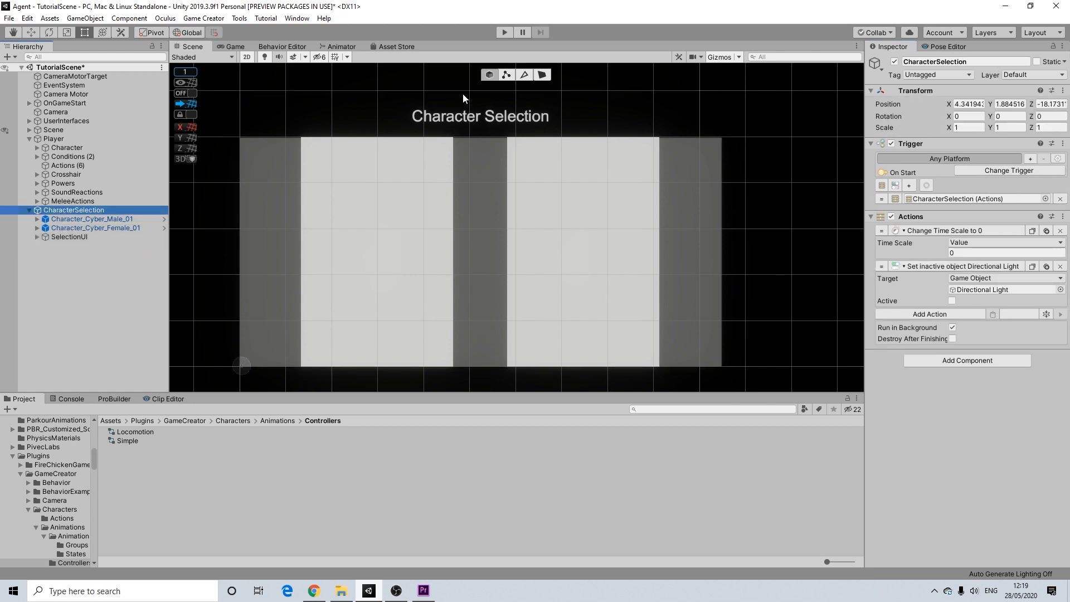
{"action": "left_click", "coordinate": [504, 32]}
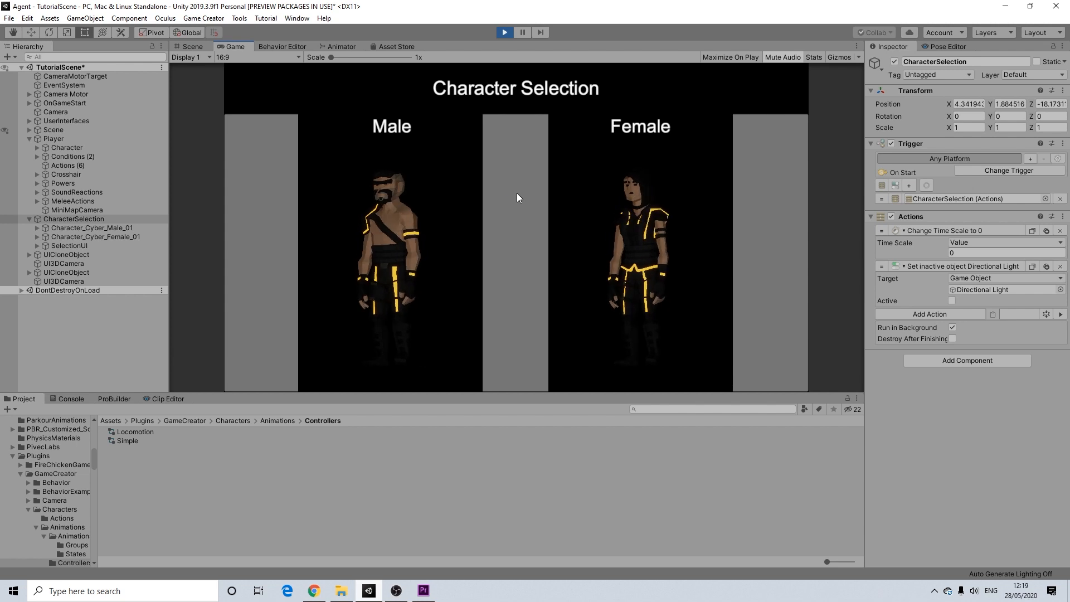
{"action": "key", "text": "ctrl+p"}
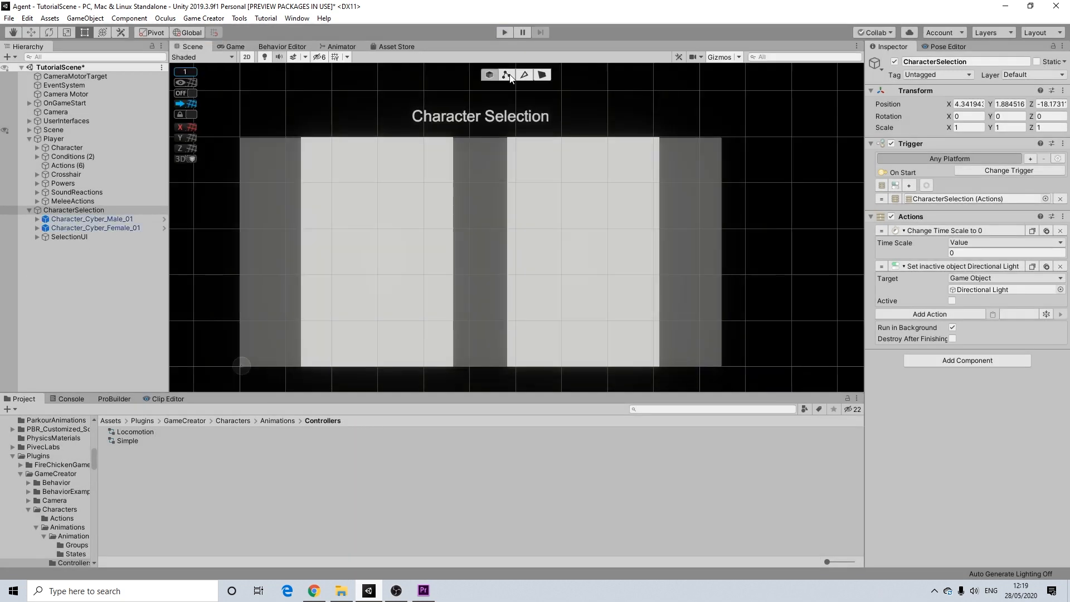
- Make the CharacterPanel's image color fully transparent by lowering its alpha to 0
{"action": "left_click", "coordinate": [703, 179]}
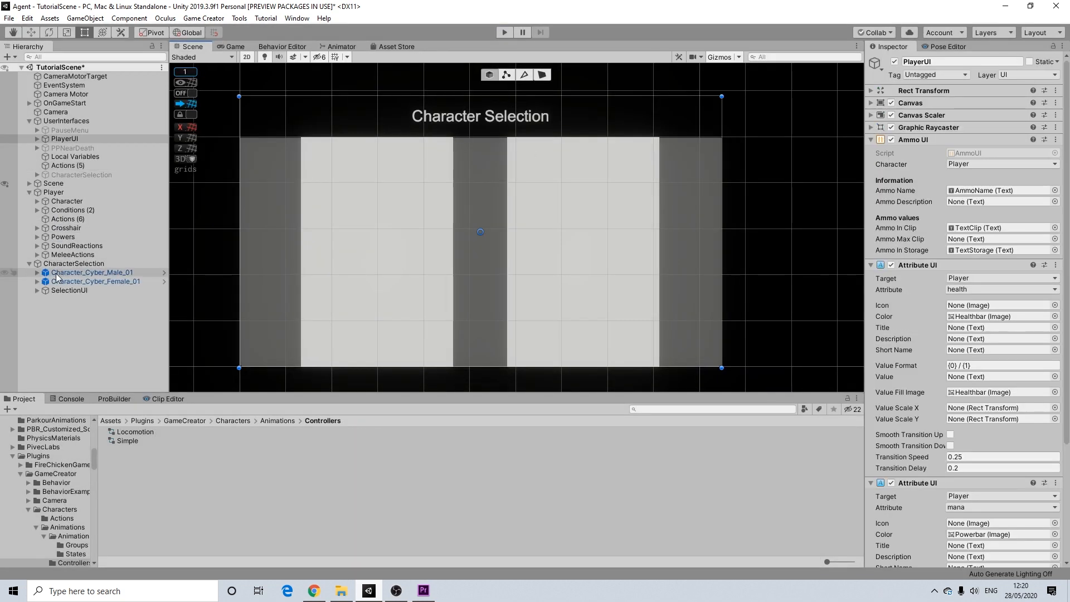
{"action": "left_click", "coordinate": [37, 290]}
{"action": "left_click", "coordinate": [45, 308]}
{"action": "left_click", "coordinate": [84, 310]}
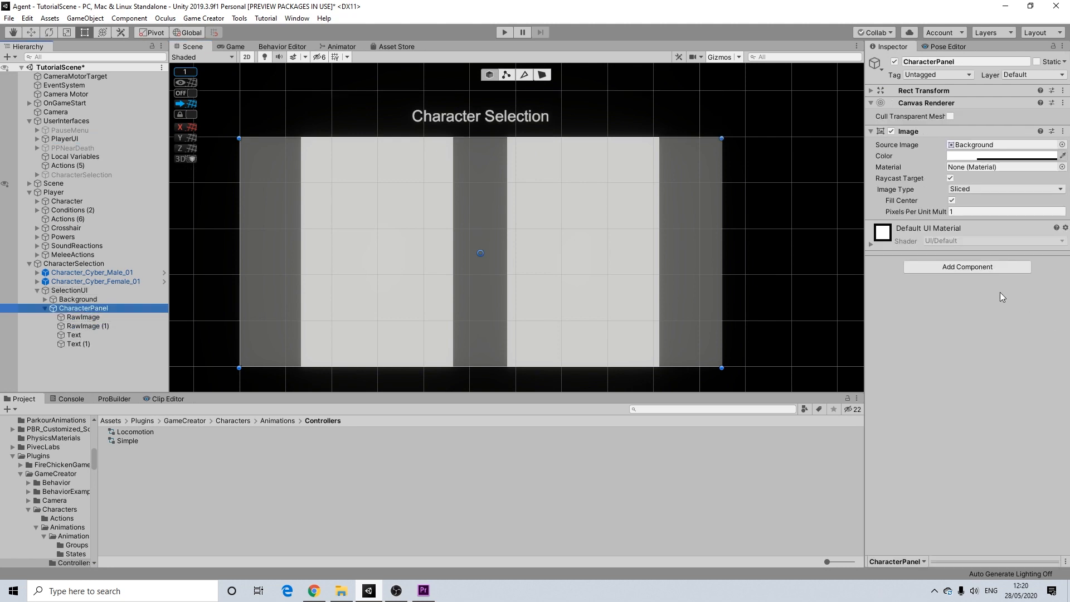
{"action": "left_click", "coordinate": [1001, 156]}
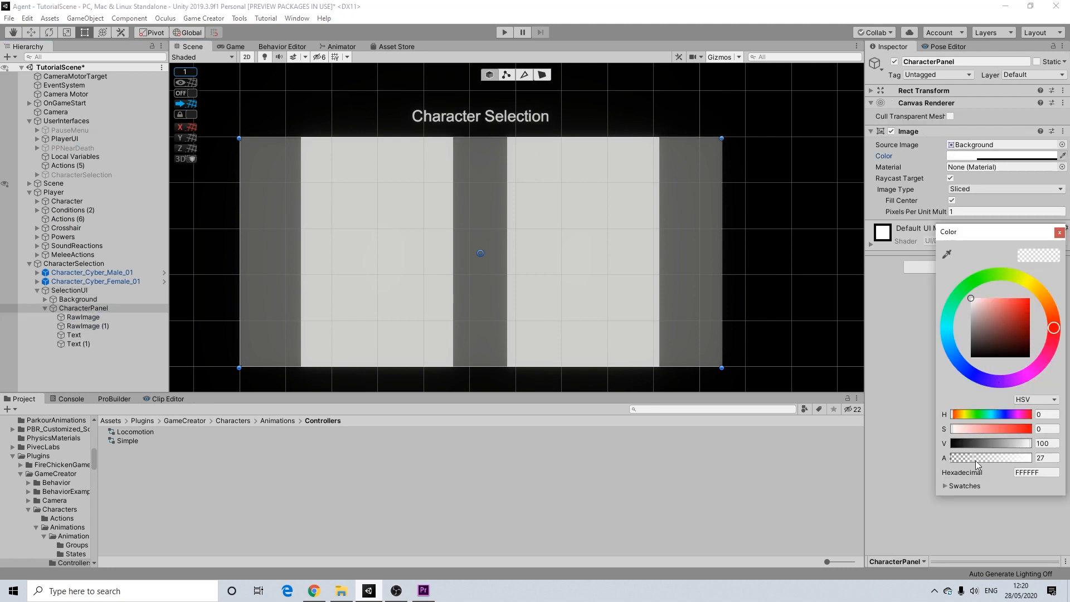
{"action": "left_click_drag", "start_coordinate": [975, 461], "coordinate": [951, 460]}
{"action": "left_click", "coordinate": [1059, 232]}
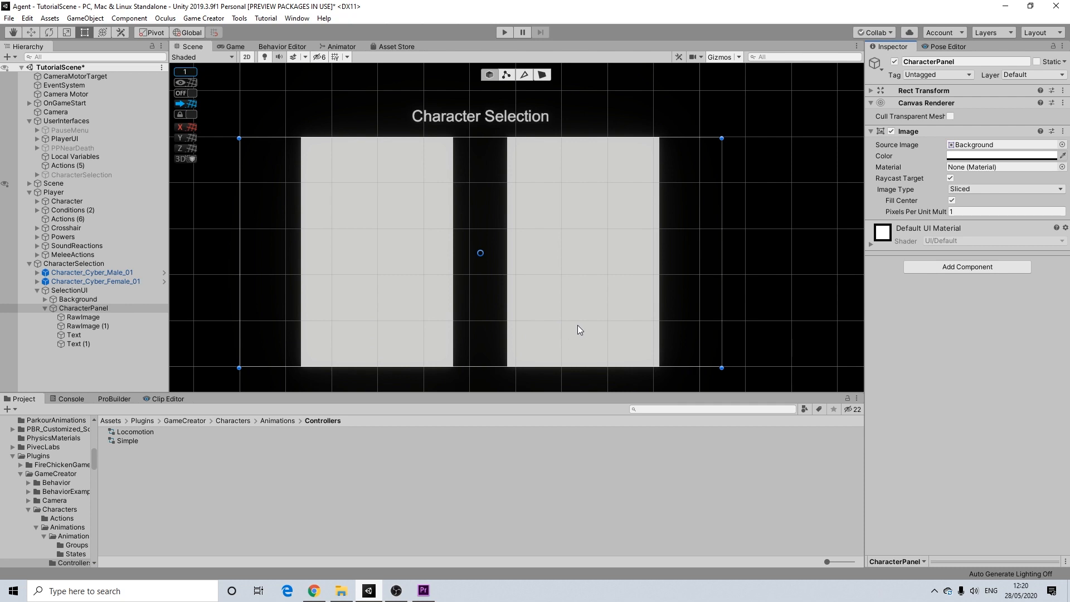
- Add a Game Creator UI button under SelectionUI, enlarge it and place it along the bottom of the male character's raw image
{"action": "left_click", "coordinate": [45, 309]}
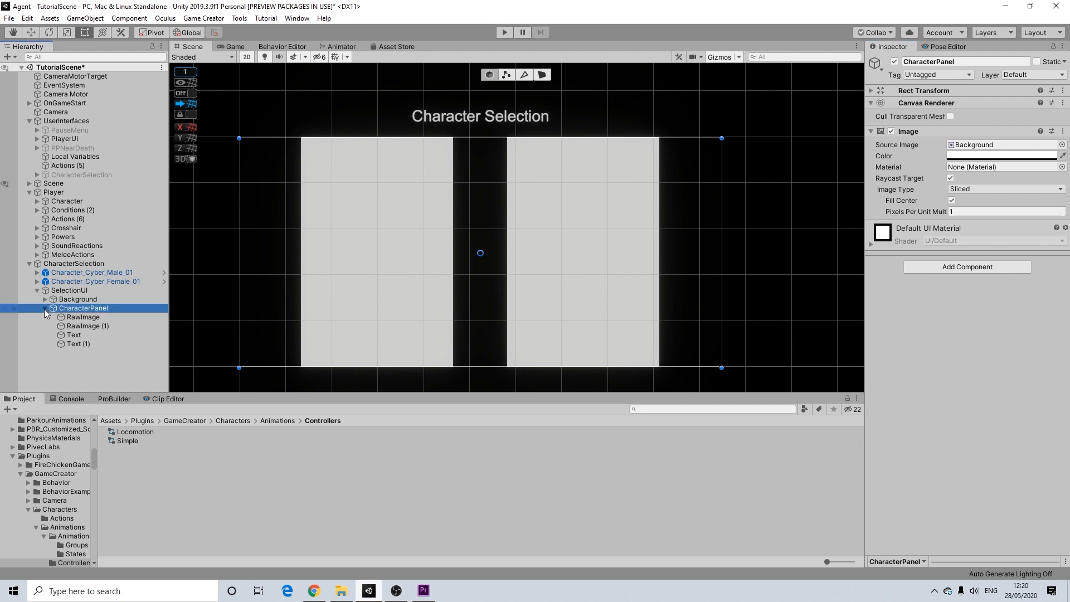
{"action": "left_click", "coordinate": [45, 308]}
{"action": "right_click", "coordinate": [73, 290]}
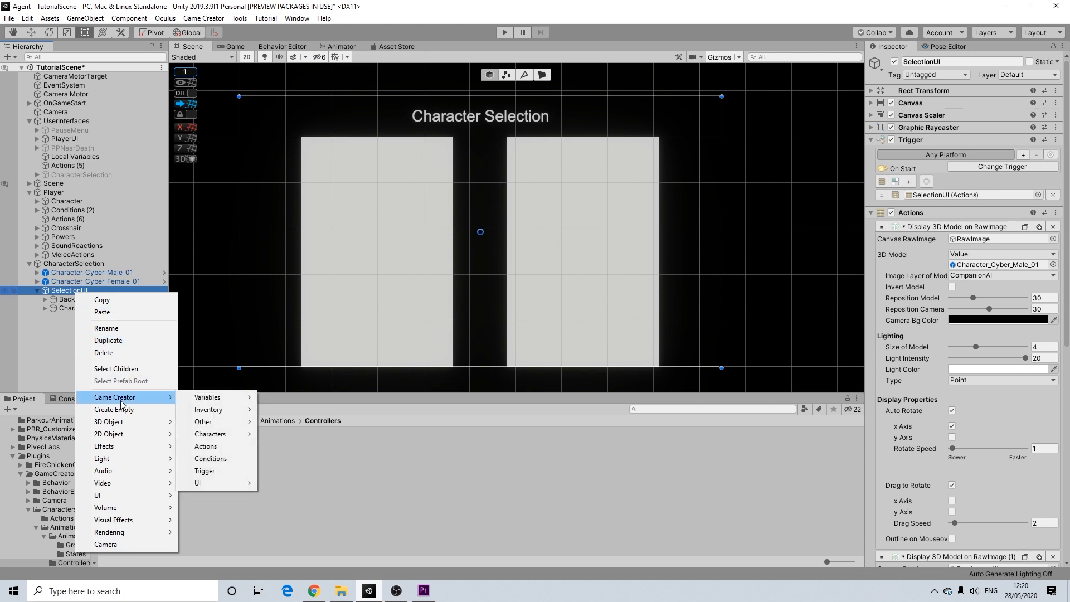
{"action": "mouse_move", "coordinate": [117, 495]}
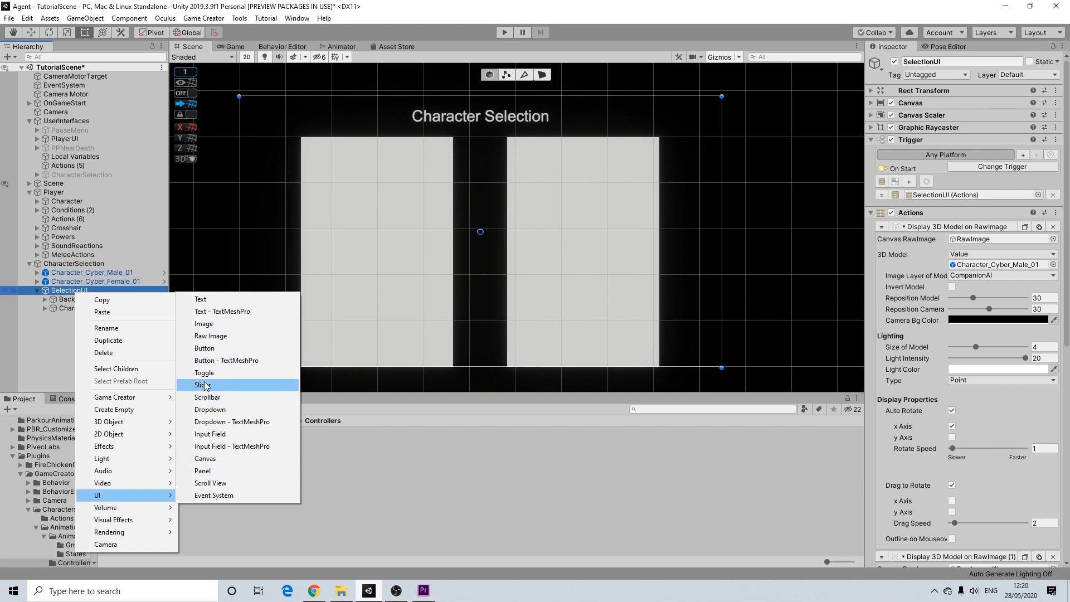
{"action": "mouse_move", "coordinate": [140, 397]}
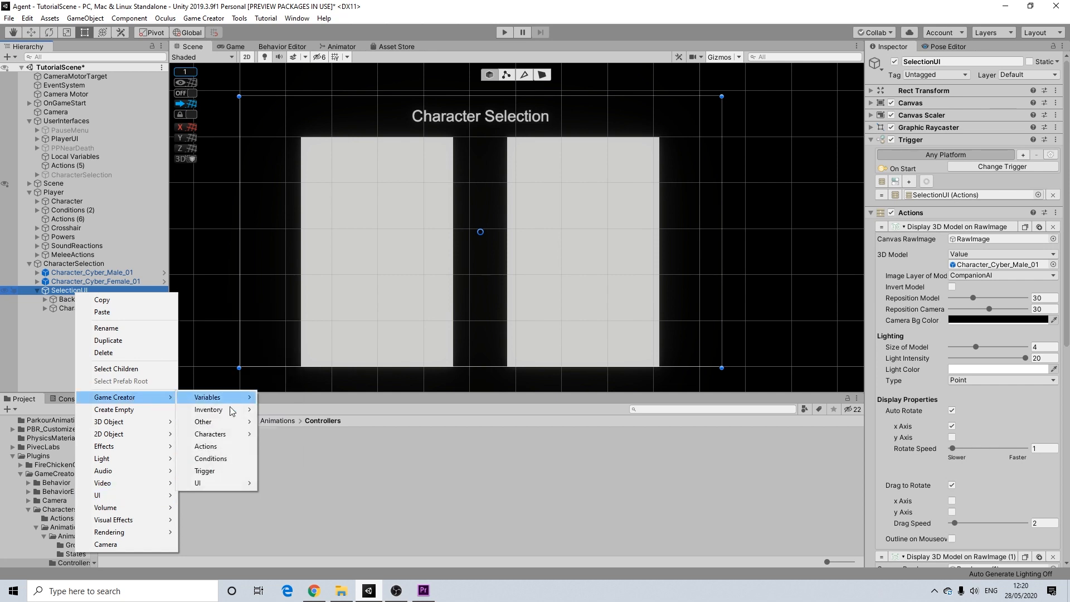
{"action": "mouse_move", "coordinate": [232, 485]}
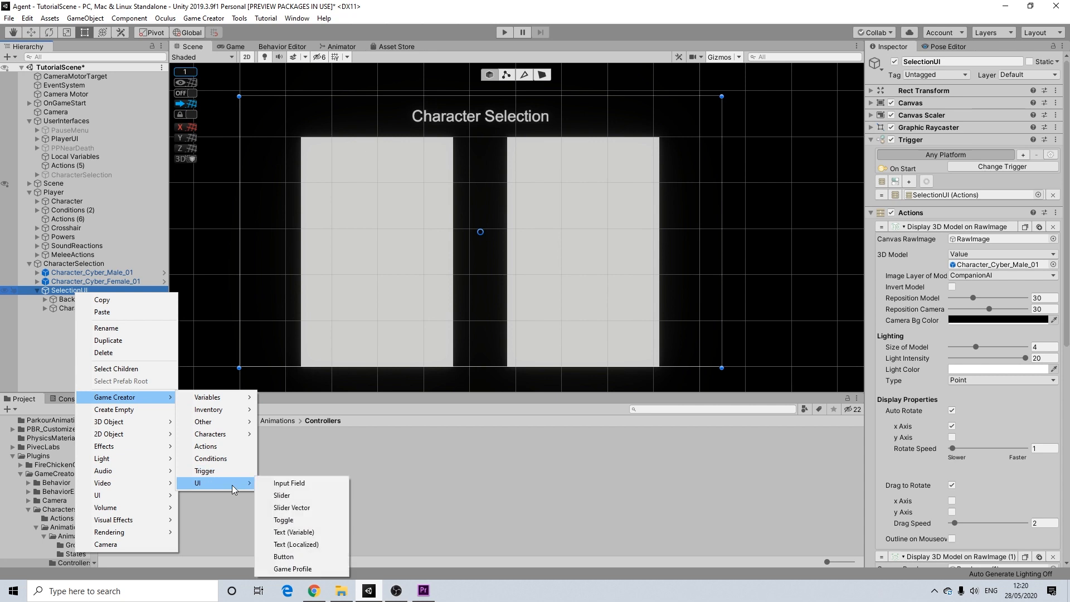
{"action": "left_click", "coordinate": [283, 556]}
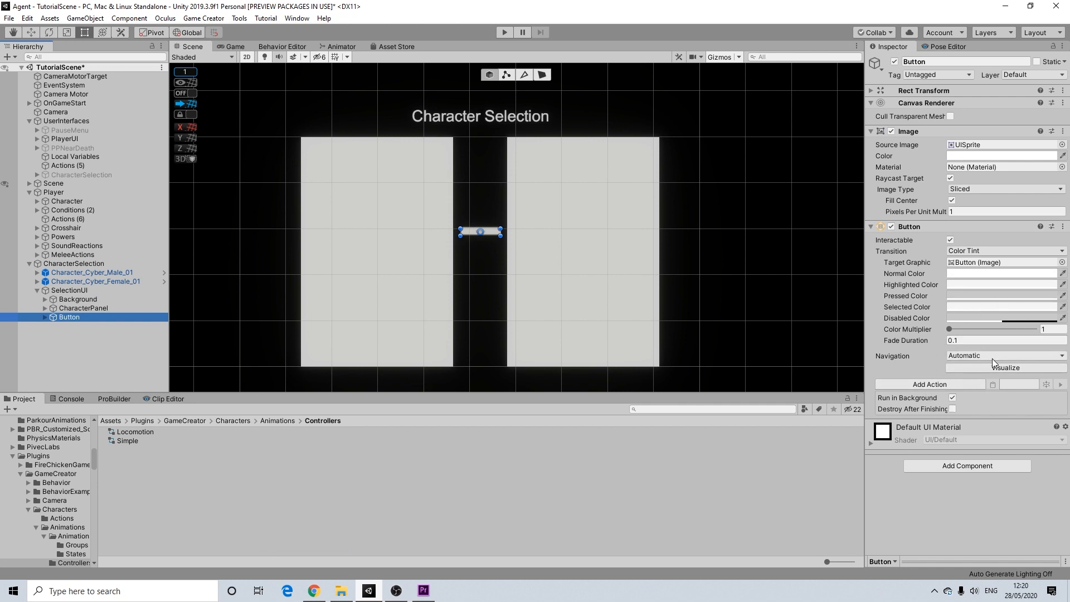
{"action": "left_click_drag", "start_coordinate": [500, 235], "coordinate": [403, 359]}
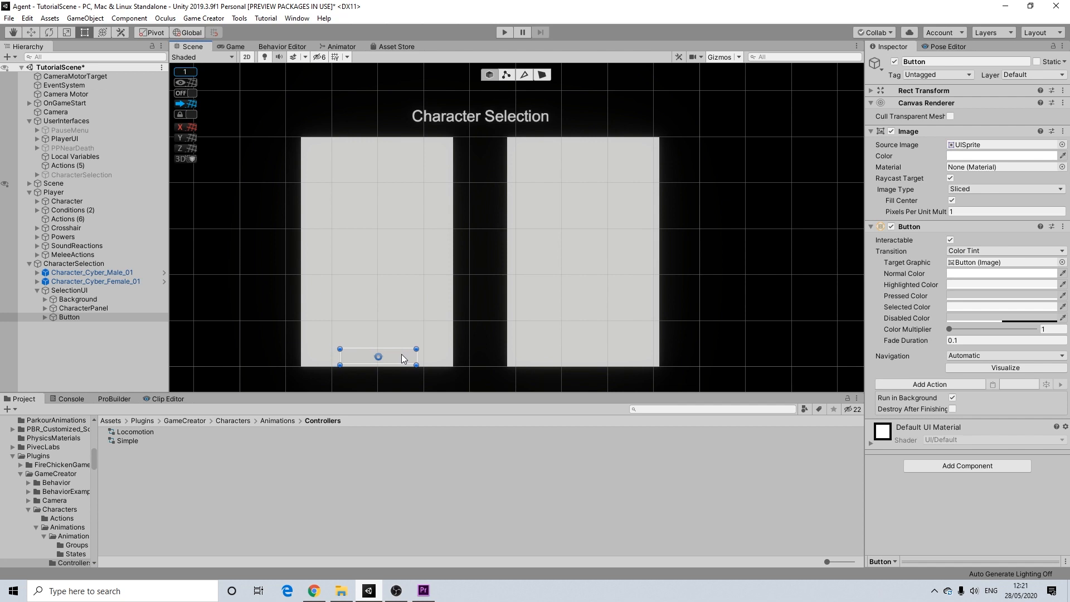
{"action": "left_click_drag", "start_coordinate": [392, 346], "coordinate": [393, 340]}
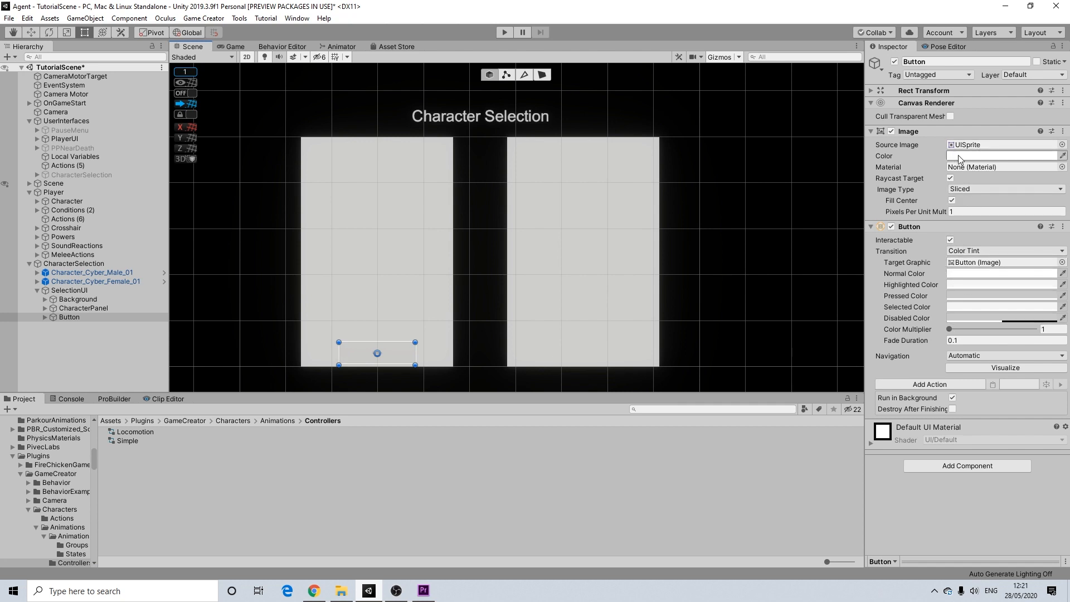
- Rename the new button object as SelectMale
{"action": "right_click", "coordinate": [69, 316]}
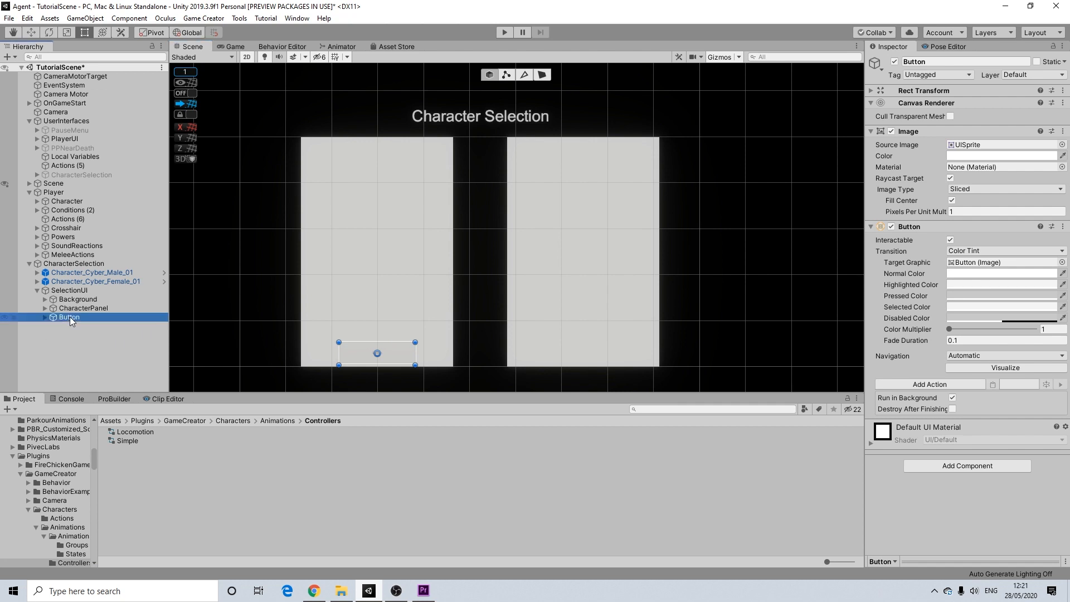
{"action": "left_click", "coordinate": [96, 349]}
{"action": "type", "text": "SelectMale"}
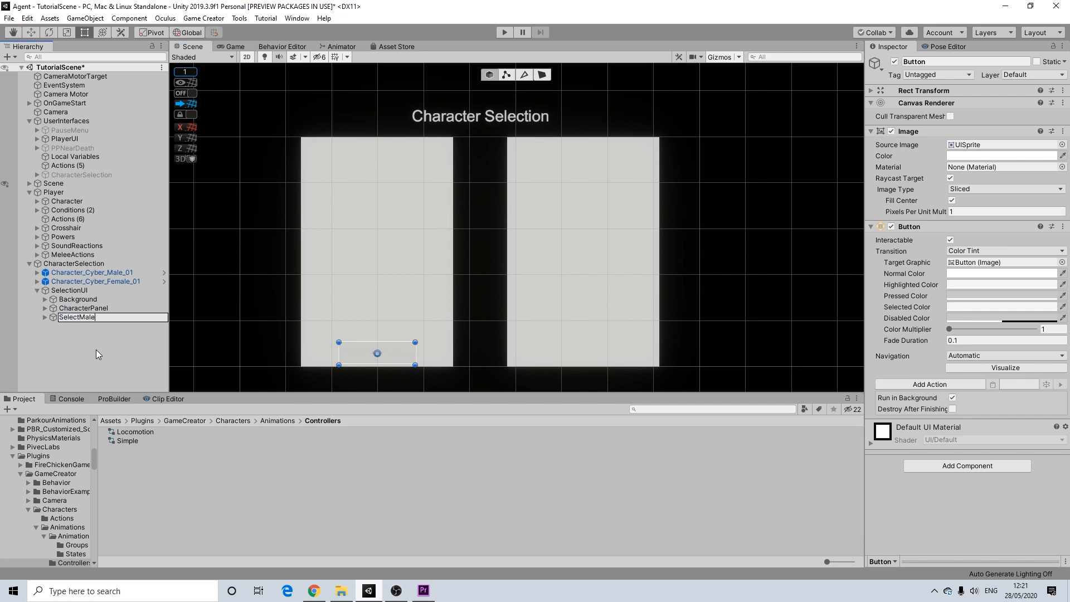
{"action": "key", "text": "Return"}
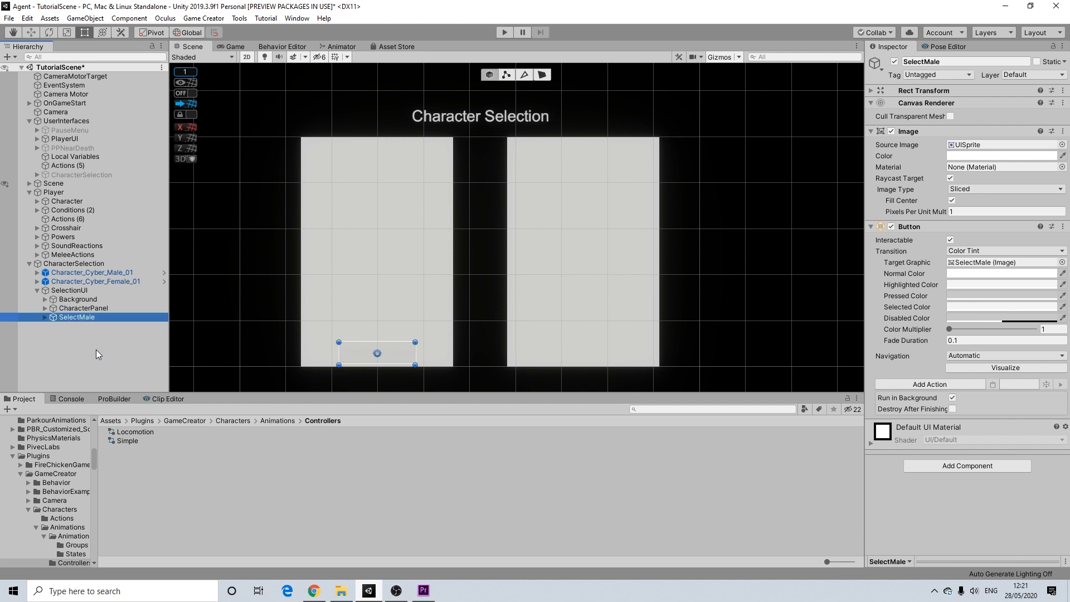
- Set the SelectMale button's text to Select, entering font size 48 and reducing it slightly
{"action": "left_click", "coordinate": [45, 317]}
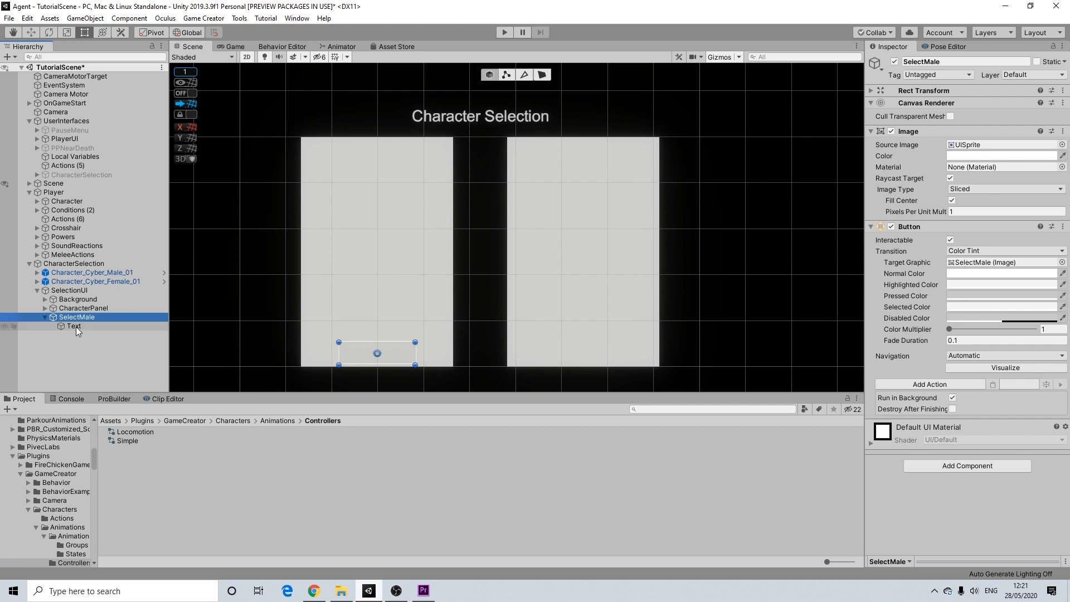
{"action": "left_click", "coordinate": [74, 326]}
{"action": "left_click", "coordinate": [891, 161]}
{"action": "type", "text": "Select"}
{"action": "key", "text": "Return"}
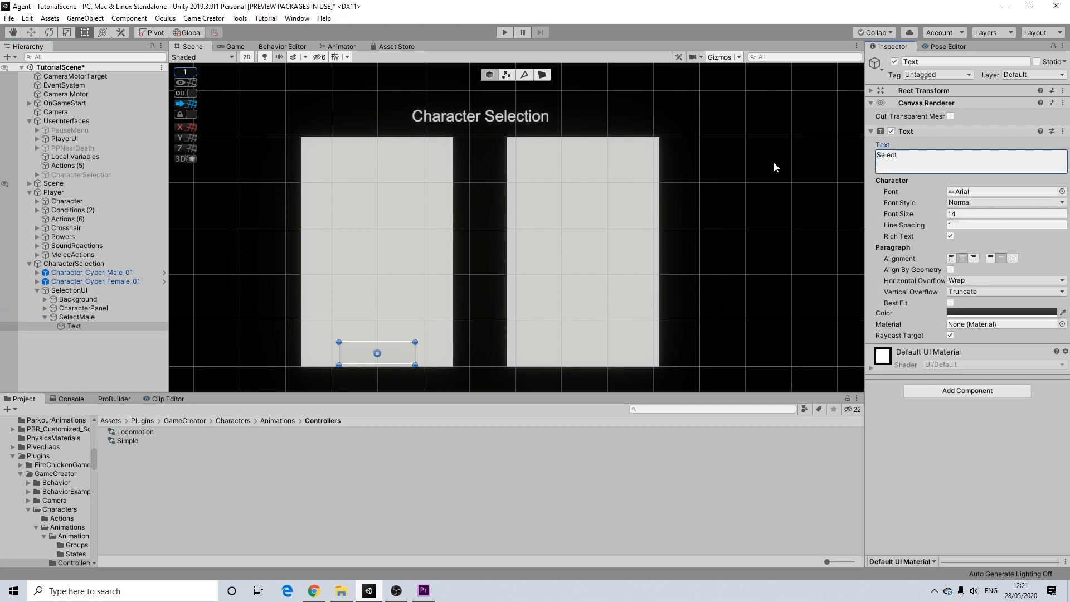
{"action": "left_click", "coordinate": [959, 214]}
{"action": "type", "text": "48"}
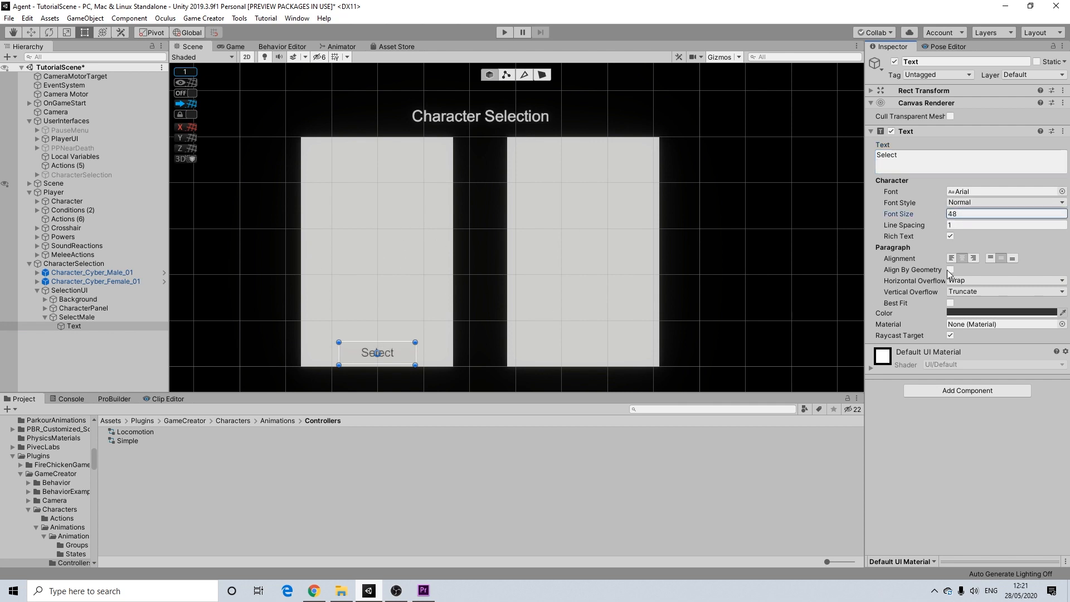
{"action": "mouse_move", "coordinate": [944, 214]}
{"action": "left_mouse_down"}
{"action": "mouse_move", "coordinate": [931, 215]}
{"action": "mouse_move", "coordinate": [944, 218]}
{"action": "left_mouse_up"}
- Set the alpha of the SelectMale button's Normal Color to 13
{"action": "left_click", "coordinate": [74, 316]}
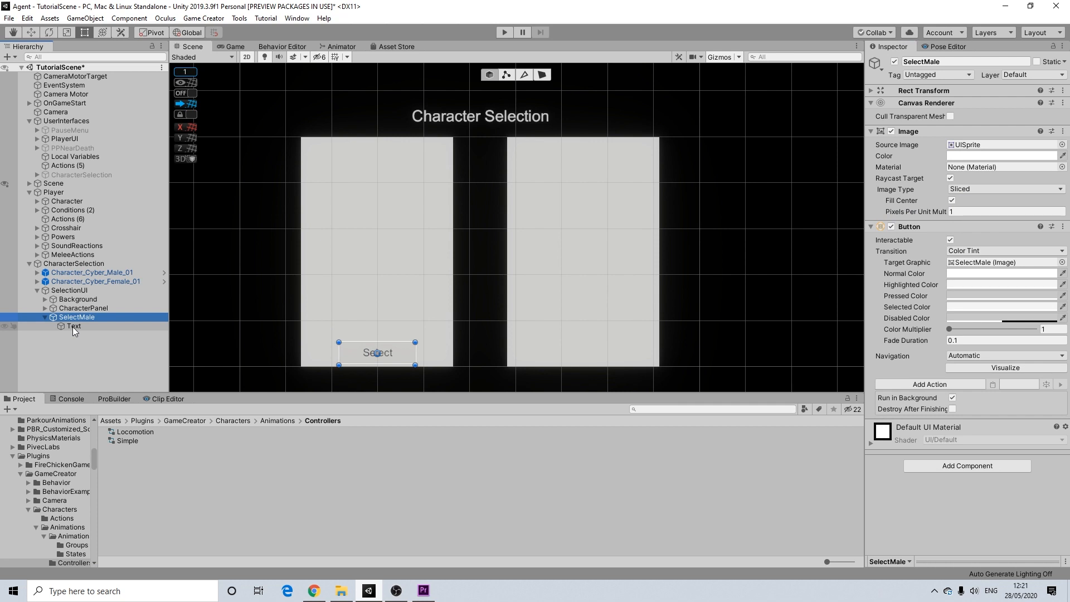
{"action": "left_click", "coordinate": [989, 274]}
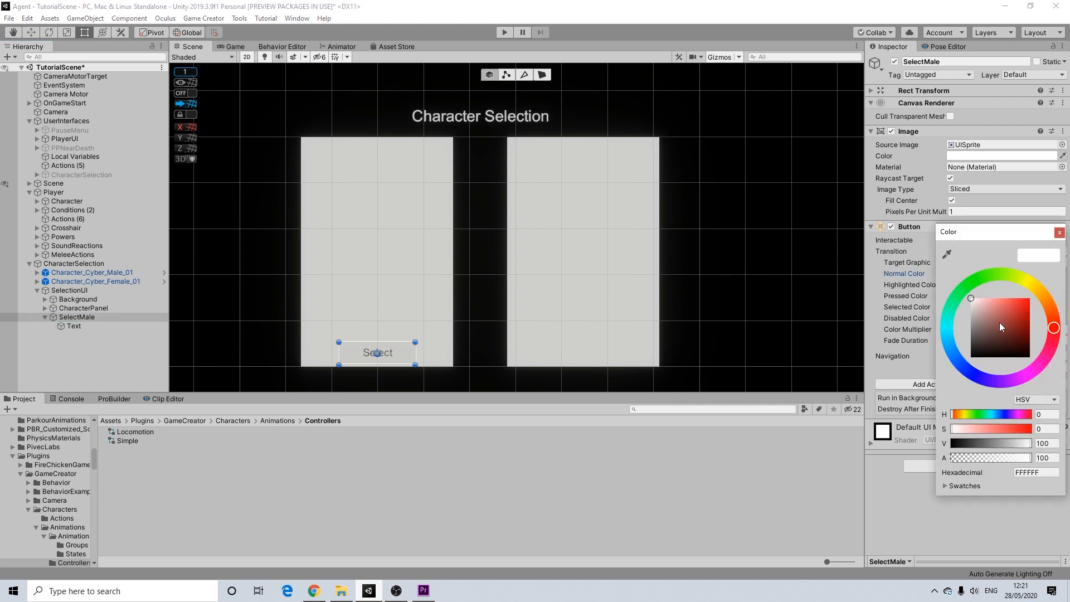
{"action": "left_click_drag", "start_coordinate": [998, 459], "coordinate": [961, 459]}
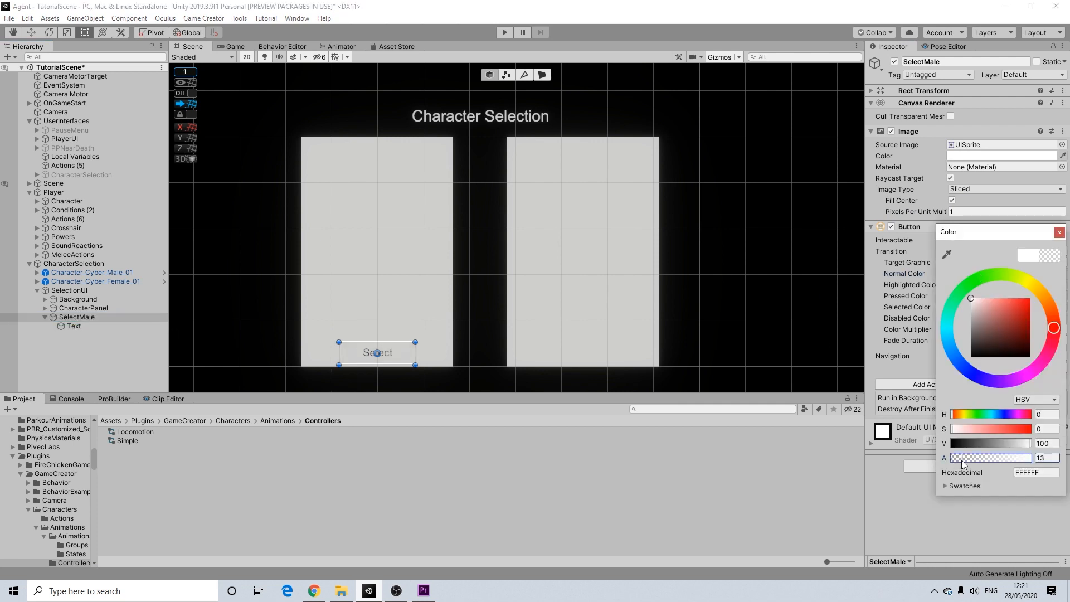
{"action": "left_click", "coordinate": [1060, 232]}
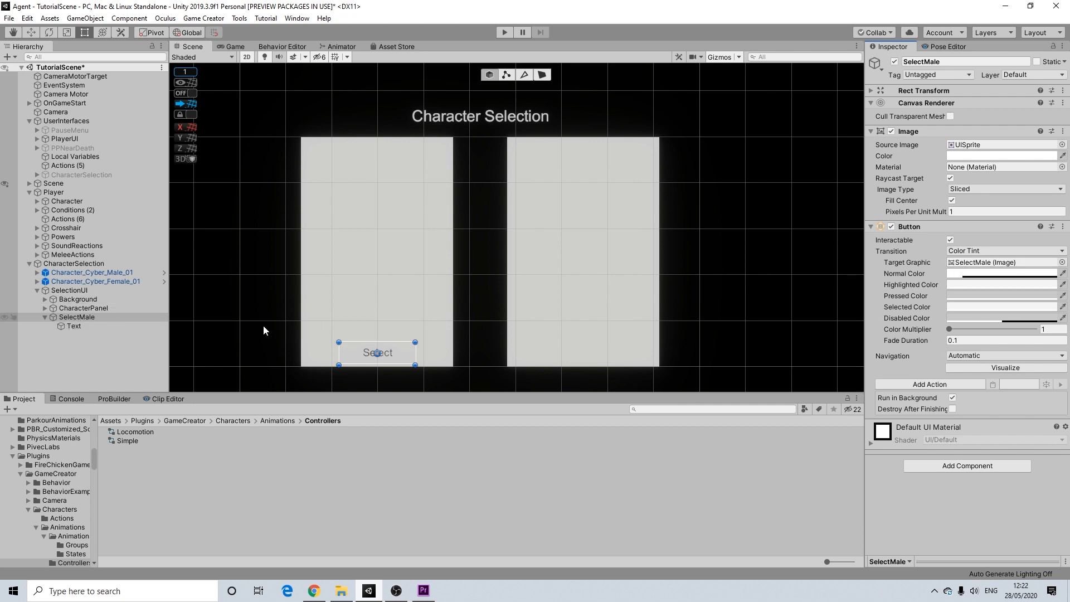
- Add a Set Active object action to the SelectMale button and duplicate it
{"action": "left_click", "coordinate": [912, 384]}
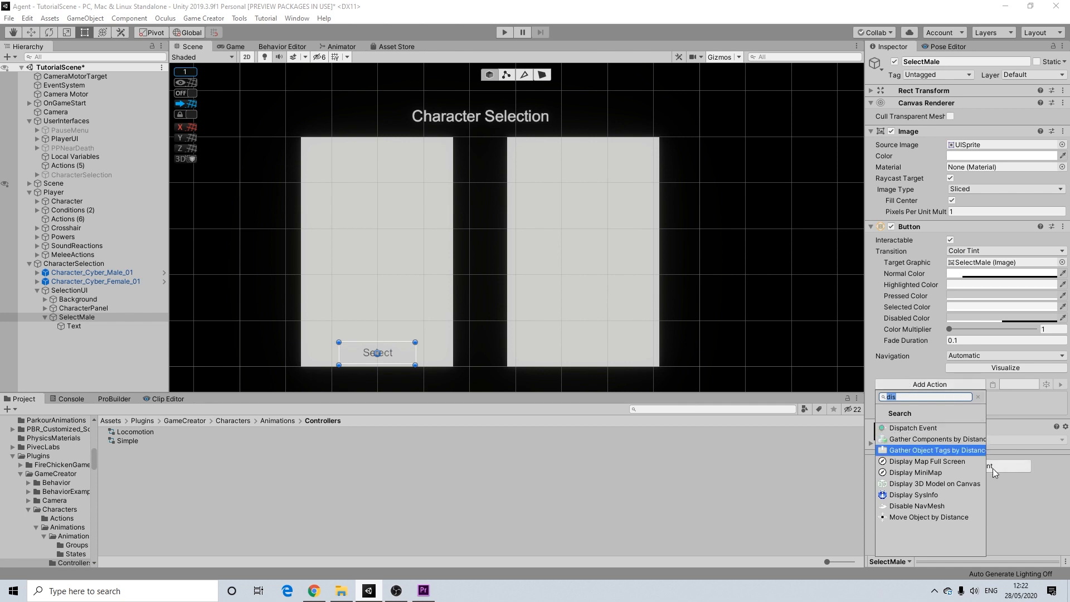
{"action": "left_click", "coordinate": [1011, 493]}
{"action": "left_click", "coordinate": [938, 385]}
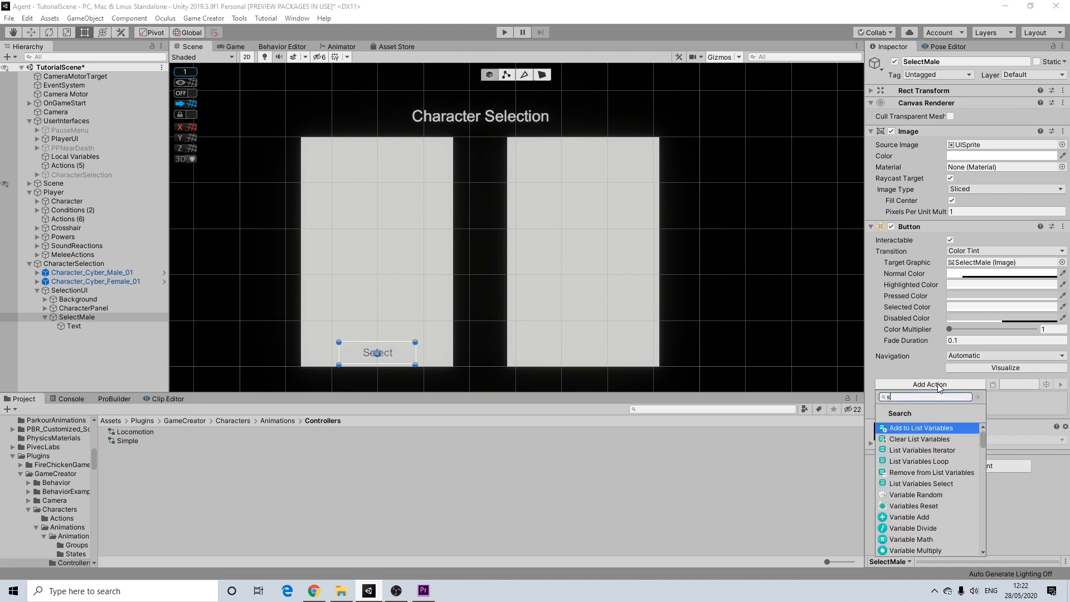
{"action": "left_click", "coordinate": [905, 460]}
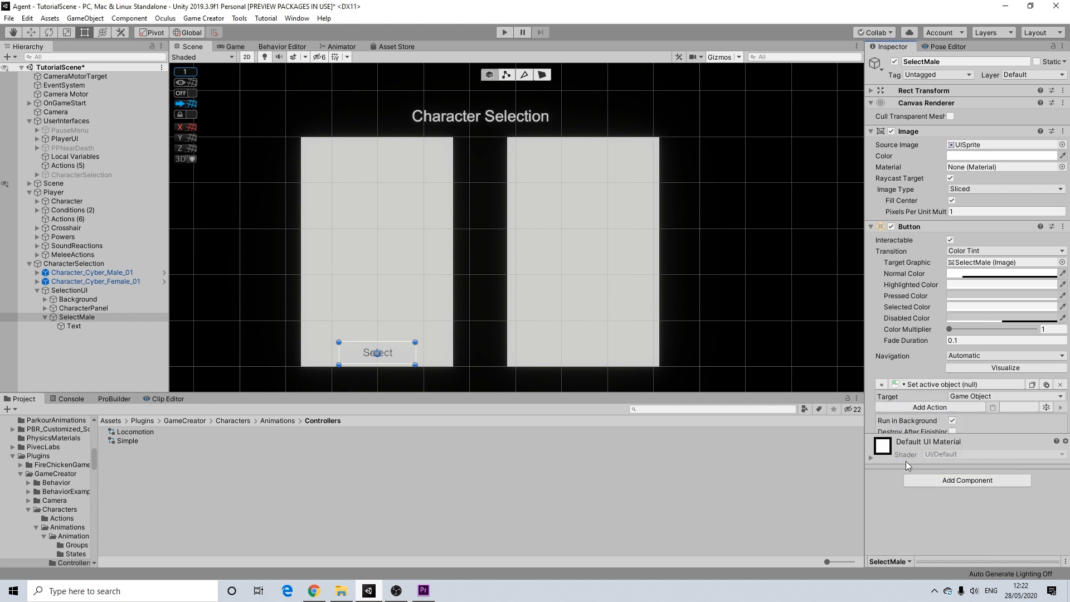
{"action": "left_click", "coordinate": [1031, 384]}
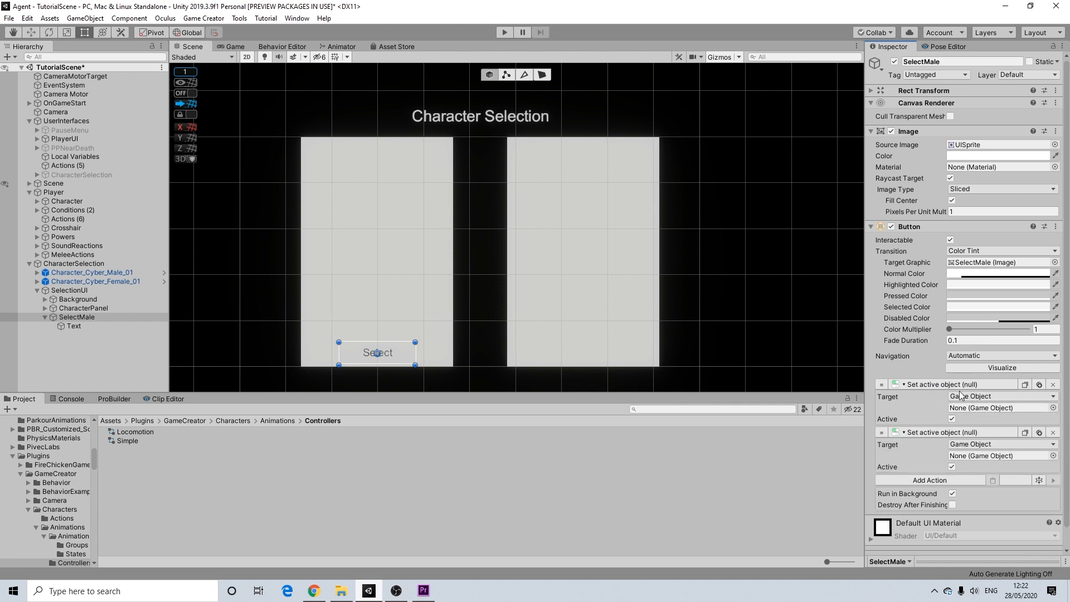
- Add a UI Image under SelectionUI and set its color to grey A9A9A9
{"action": "left_click", "coordinate": [45, 316]}
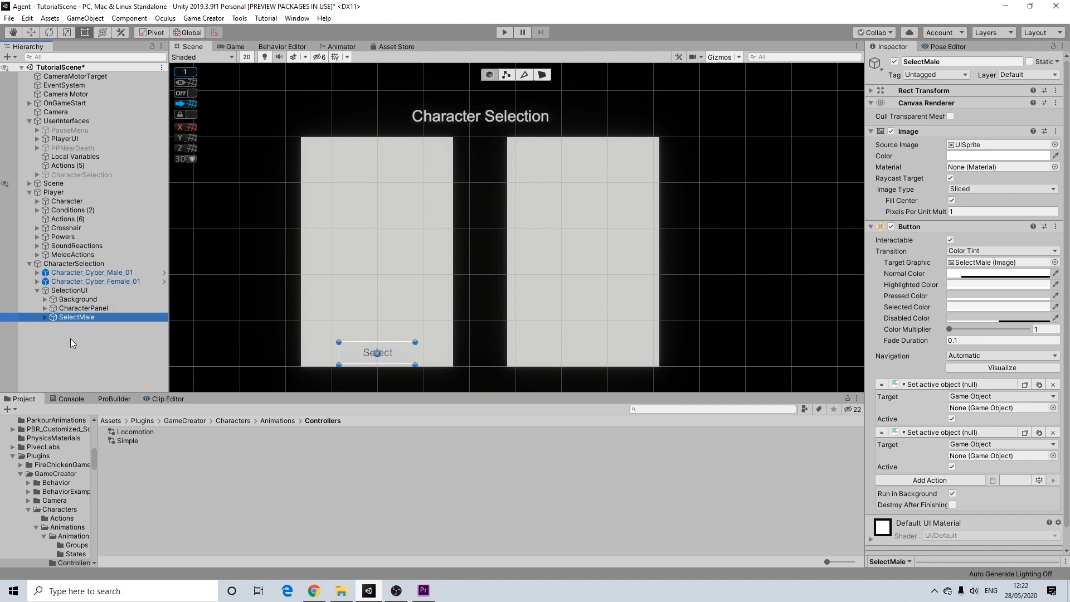
{"action": "right_click", "coordinate": [69, 290]}
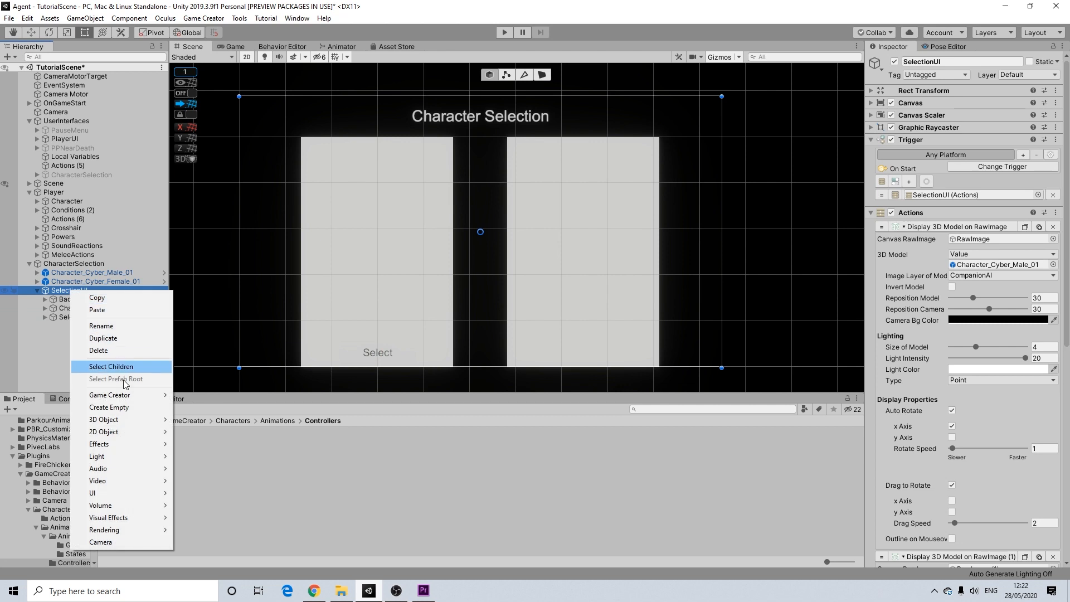
{"action": "mouse_move", "coordinate": [149, 492]}
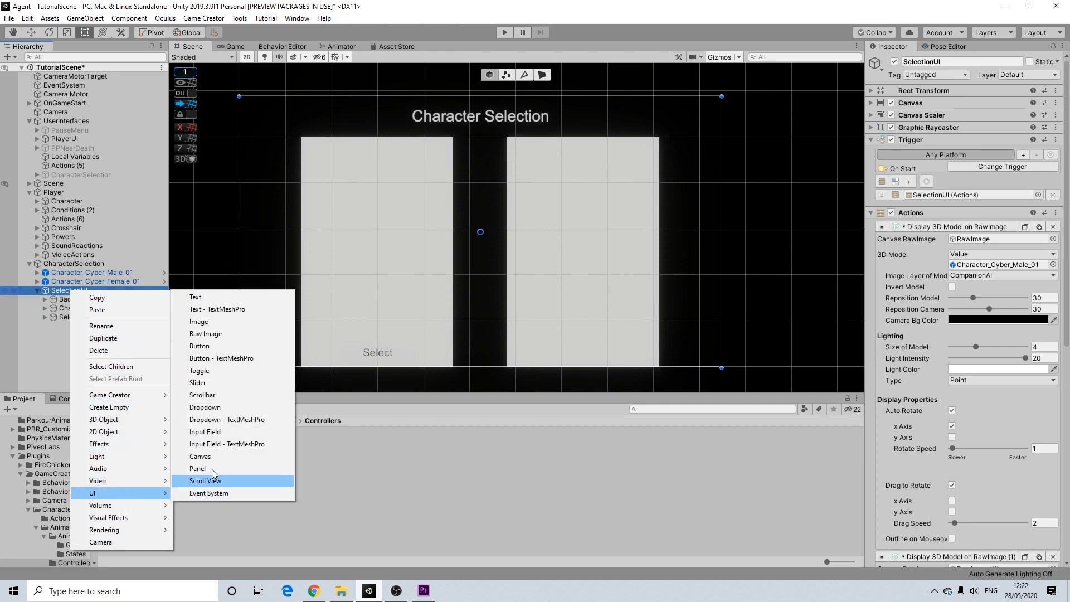
{"action": "left_click", "coordinate": [201, 322]}
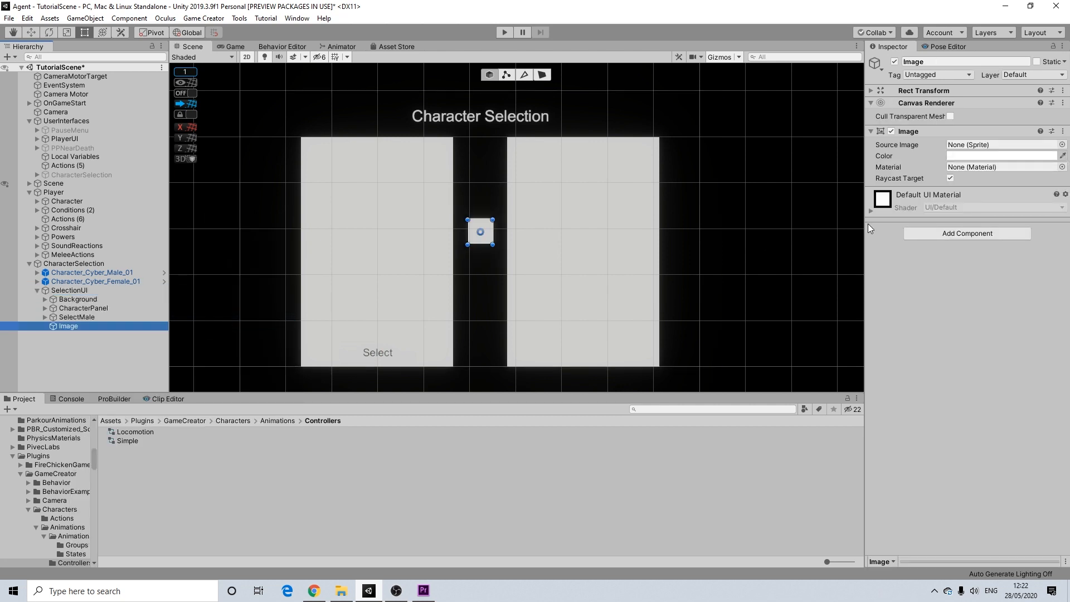
{"action": "left_click", "coordinate": [963, 155]}
{"action": "left_click_drag", "start_coordinate": [971, 303], "coordinate": [960, 322]}
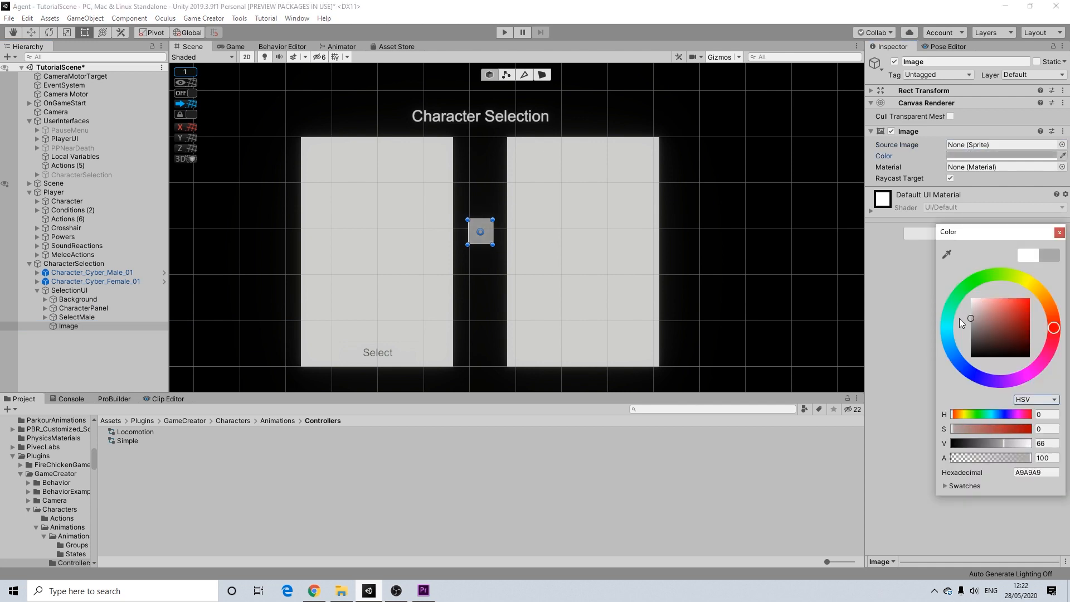
{"action": "left_click", "coordinate": [1059, 232]}
- Enlarge the grey image into a wide rectangle centred over the inner parts of both character panels
{"action": "left_click_drag", "start_coordinate": [468, 245], "coordinate": [370, 296]}
{"action": "left_click_drag", "start_coordinate": [492, 220], "coordinate": [589, 189]}
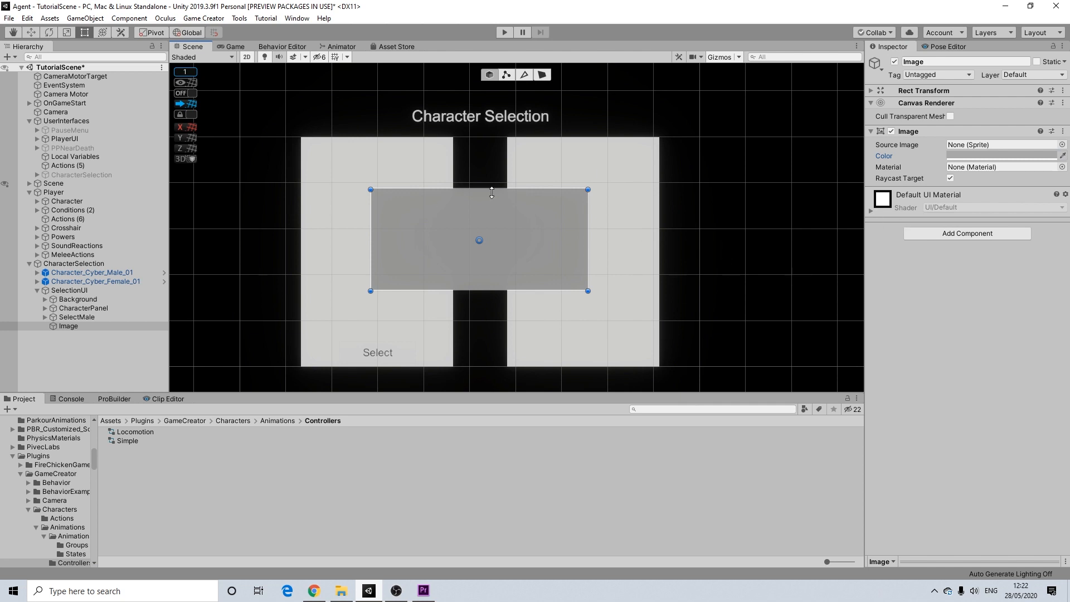
{"action": "scroll", "coordinate": [463, 262], "scroll_direction": "up", "scroll_amount": 2}
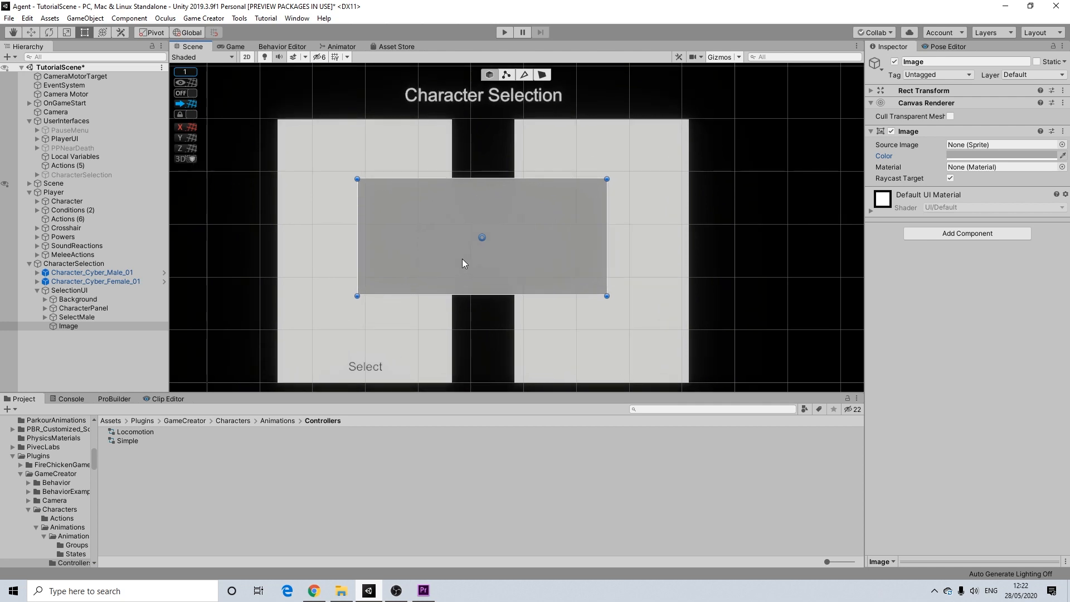
{"action": "scroll", "coordinate": [463, 263], "scroll_direction": "down", "scroll_amount": 3}
{"action": "scroll", "coordinate": [463, 263], "scroll_direction": "up", "scroll_amount": 2}
{"action": "scroll", "coordinate": [463, 263], "scroll_direction": "up", "scroll_amount": 2}
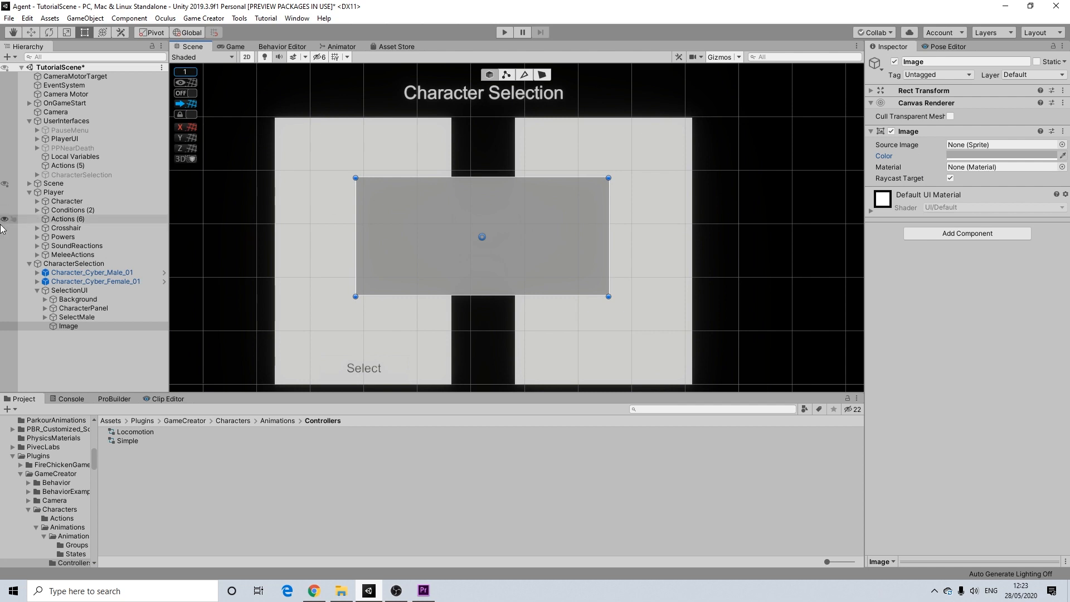
- Rename the new image object as ConfirmationPopup
{"action": "right_click", "coordinate": [75, 326]}
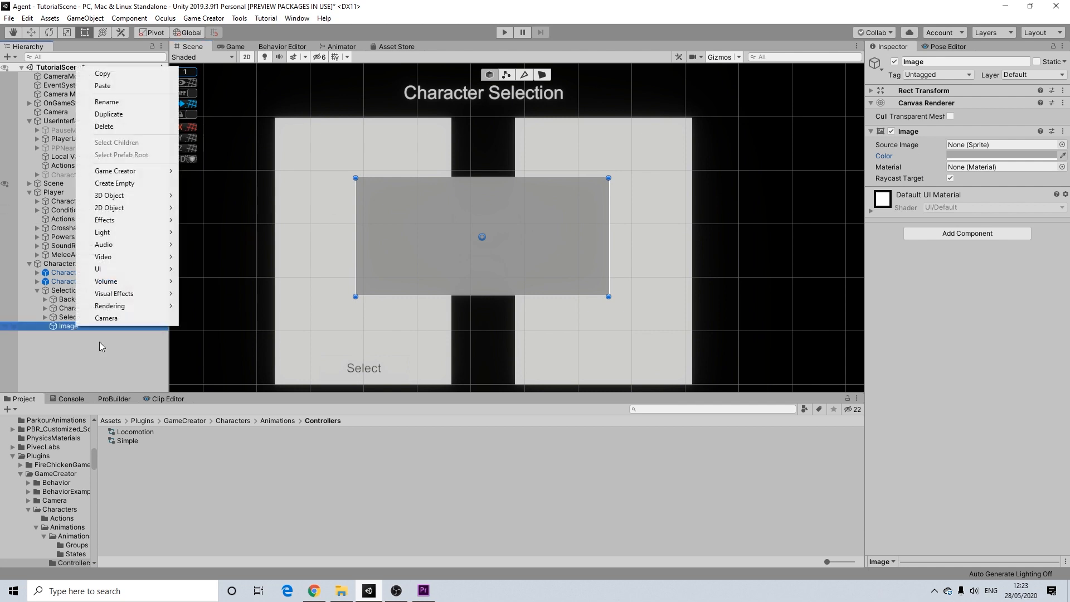
{"action": "left_click", "coordinate": [111, 102]}
{"action": "type", "text": "Confrim"}
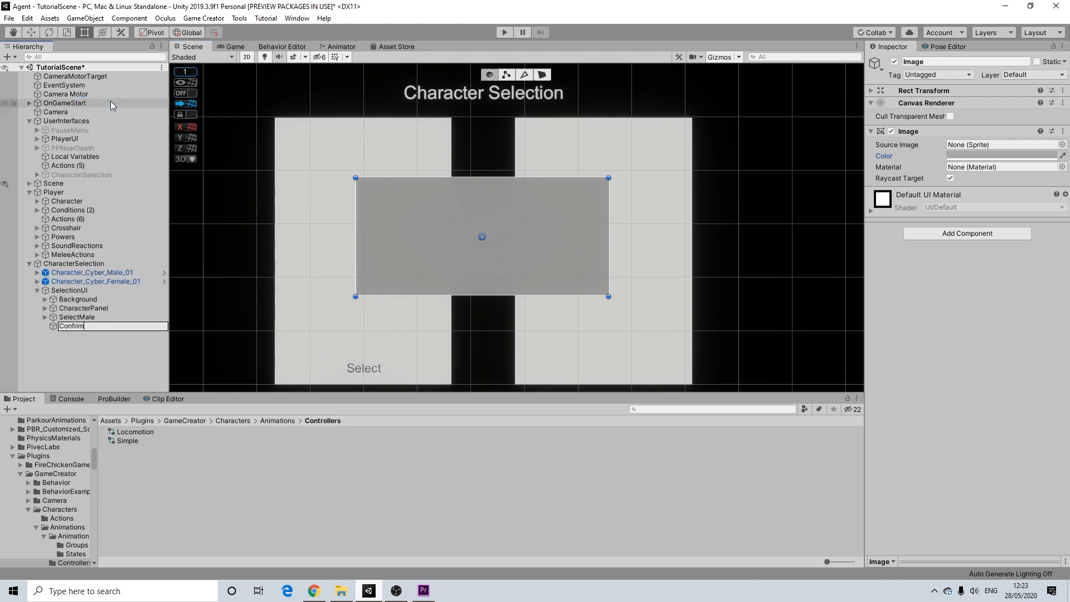
{"action": "key", "text": "BackSpace"}
{"action": "key", "text": "BackSpace"}
{"action": "key", "text": "BackSpace"}
{"action": "type", "text": "irmationPopup"}
{"action": "key", "text": "Return"}
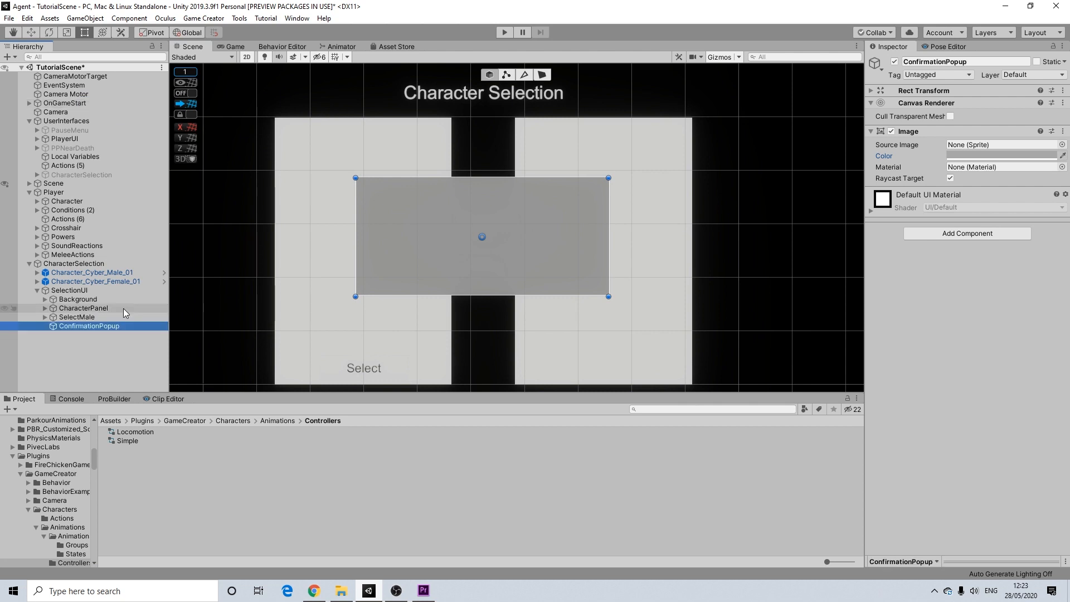
- Add a centre-aligned Text object to ConfirmationPopup, enlarging its box and placing it at the popup's upper edge
{"action": "right_click", "coordinate": [64, 325]}
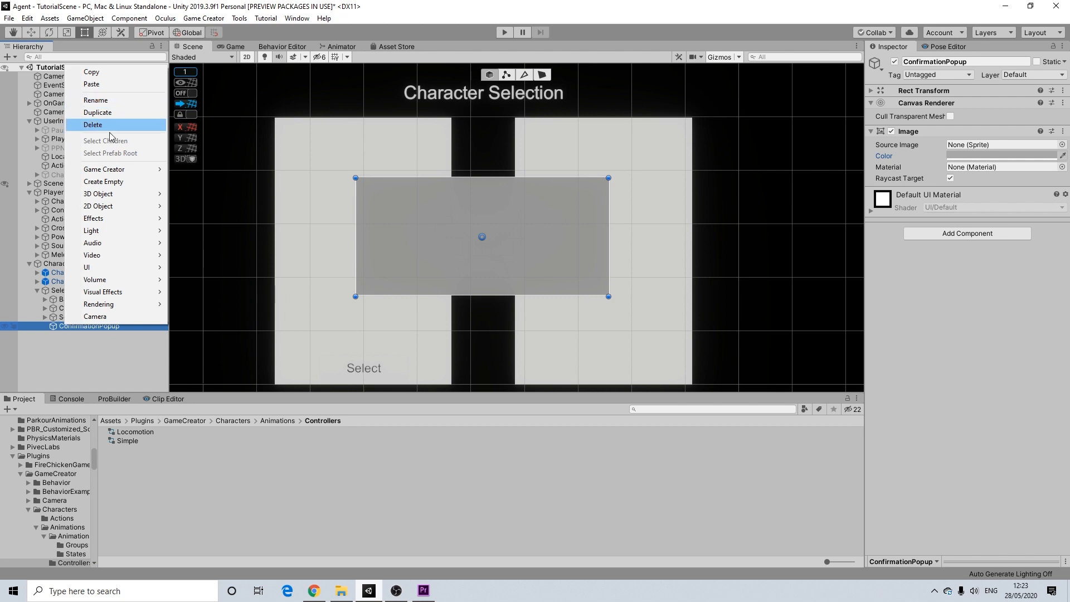
{"action": "mouse_move", "coordinate": [128, 272]}
{"action": "left_click", "coordinate": [194, 269]}
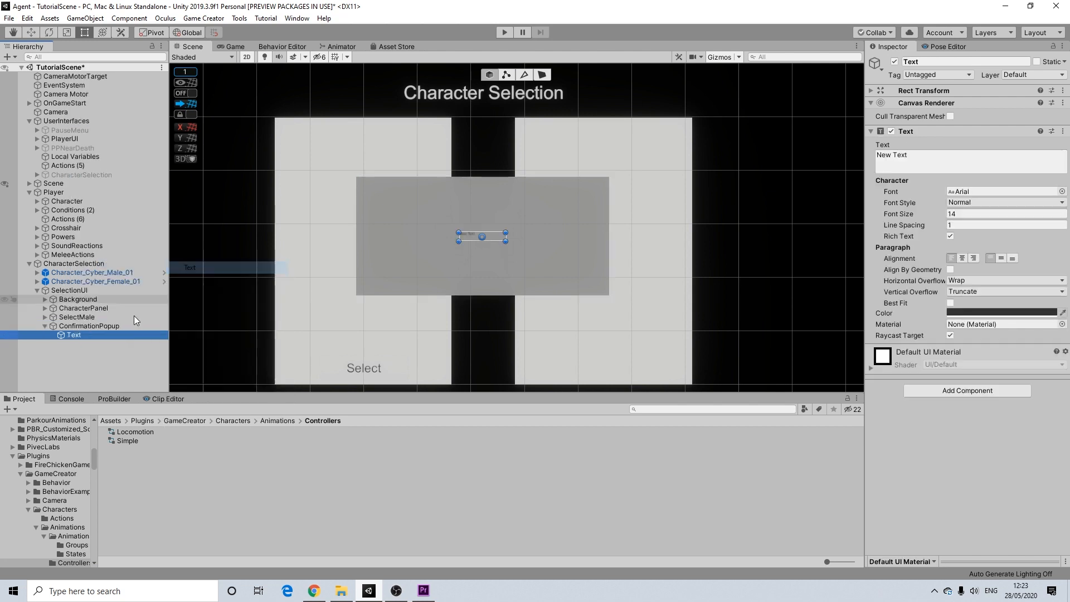
{"action": "left_click", "coordinate": [963, 258]}
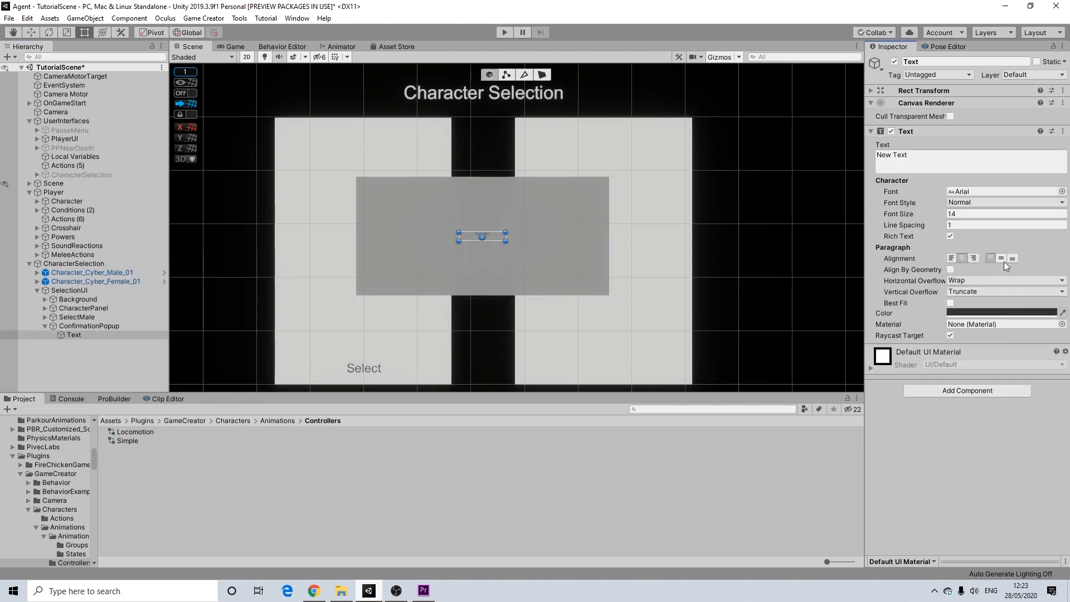
{"action": "left_click", "coordinate": [1002, 259]}
{"action": "left_click_drag", "start_coordinate": [459, 241], "coordinate": [513, 187]}
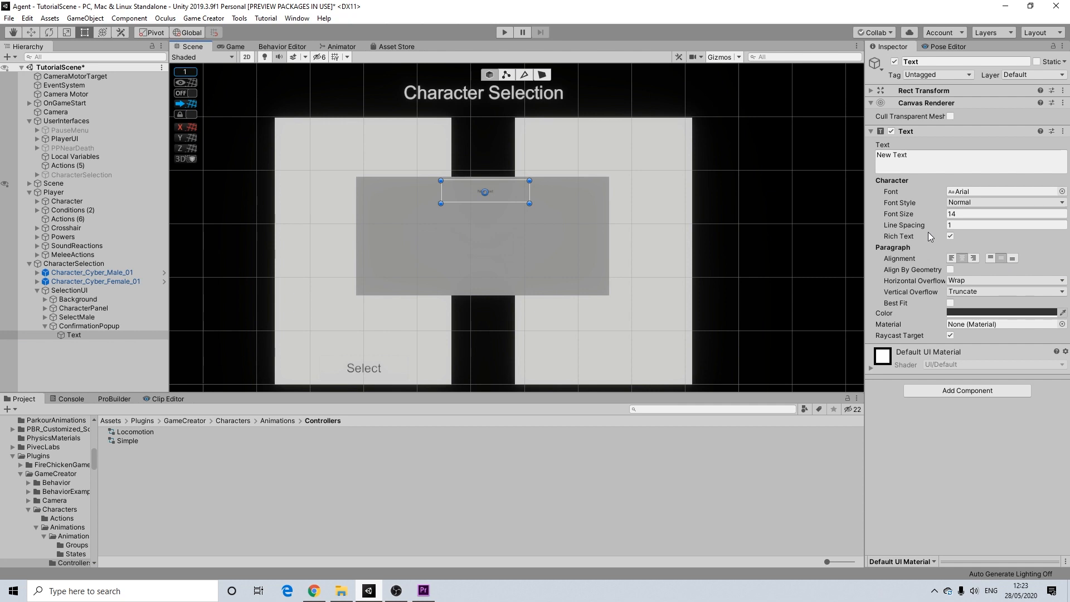
- Set the popup text to "Are you sure?" with font size 59 and Horizontal Overflow set to Overflow
{"action": "left_click", "coordinate": [914, 161]}
{"action": "type", "text": "Are you sure?"}
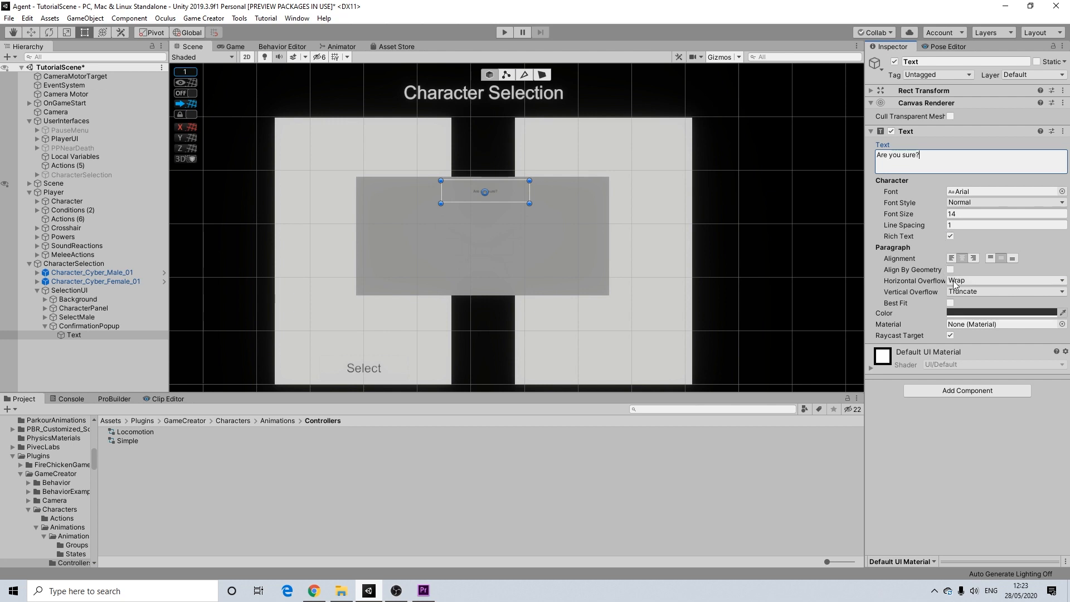
{"action": "left_click_drag", "start_coordinate": [943, 216], "coordinate": [968, 213]}
{"action": "left_click", "coordinate": [997, 281]}
{"action": "left_click", "coordinate": [970, 301]}
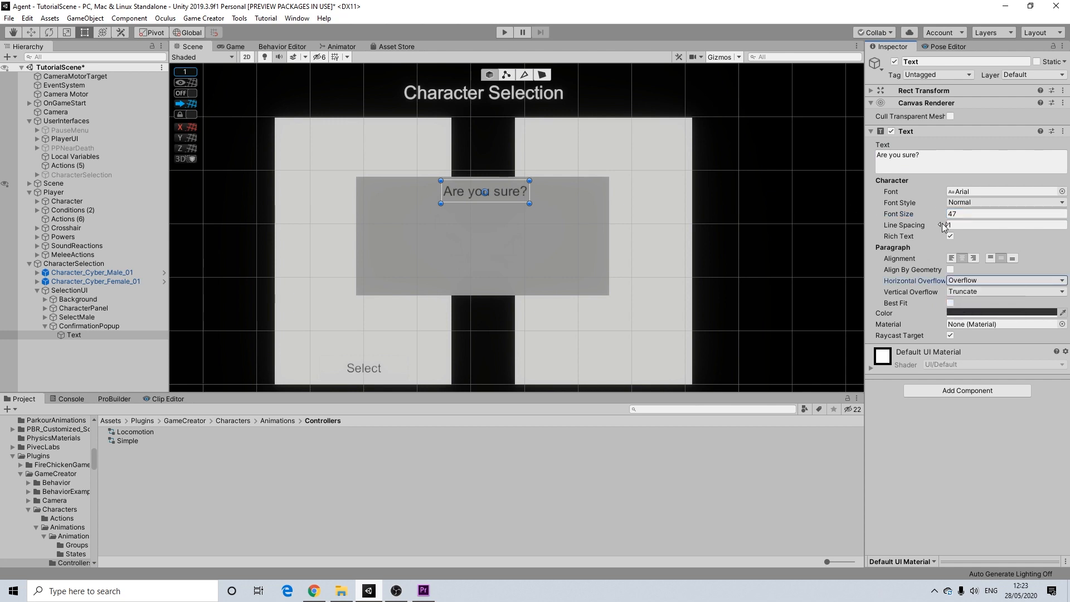
{"action": "left_click_drag", "start_coordinate": [943, 215], "coordinate": [956, 215]}
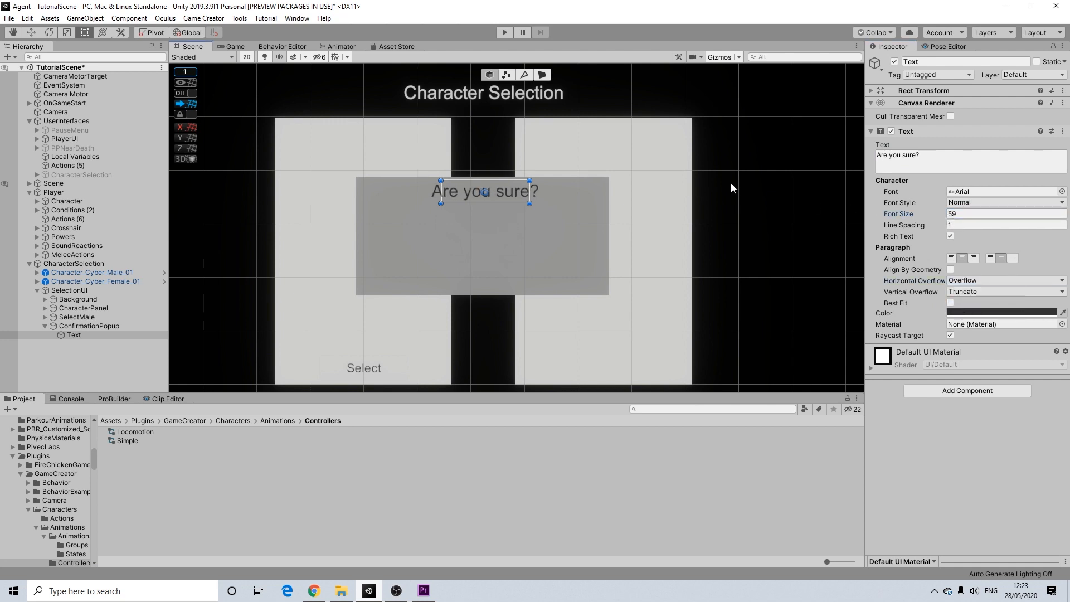
- Move the "Are you sure?" text slightly down from the popup's upper edge
{"action": "left_click", "coordinate": [473, 192]}
{"action": "left_click", "coordinate": [496, 193]}
{"action": "left_click_drag", "start_coordinate": [494, 190], "coordinate": [494, 201]}
{"action": "left_click", "coordinate": [724, 195]}
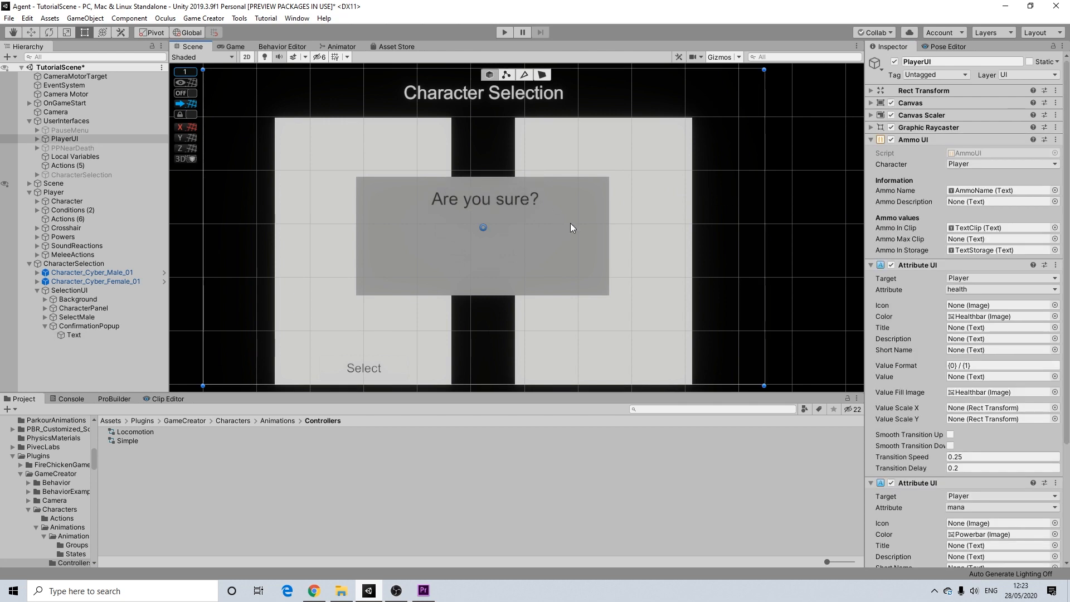
{"action": "left_click", "coordinate": [74, 326]}
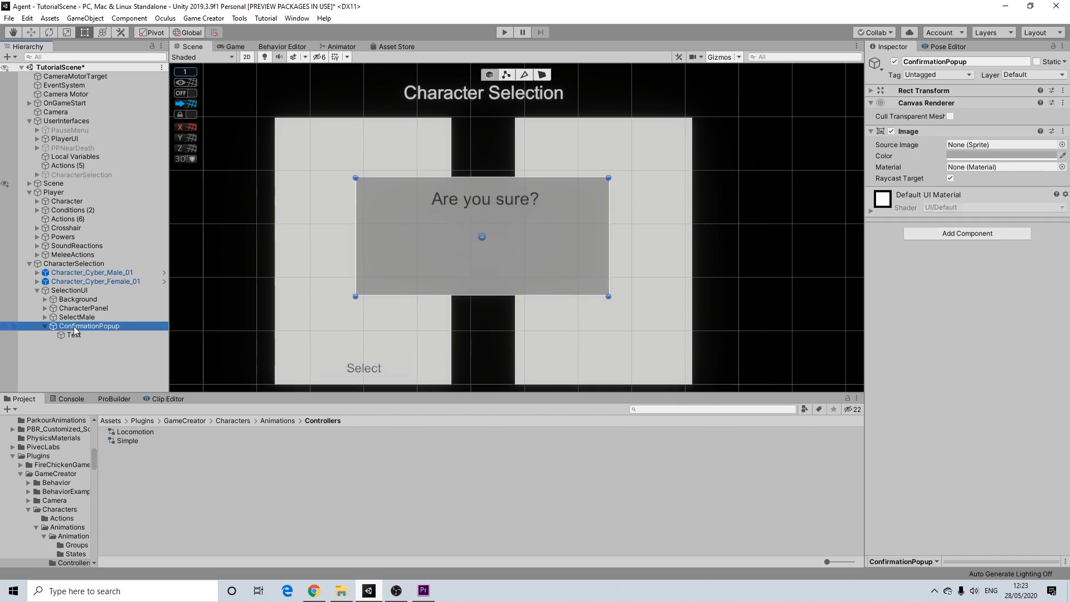
{"action": "right_click", "coordinate": [76, 326]}
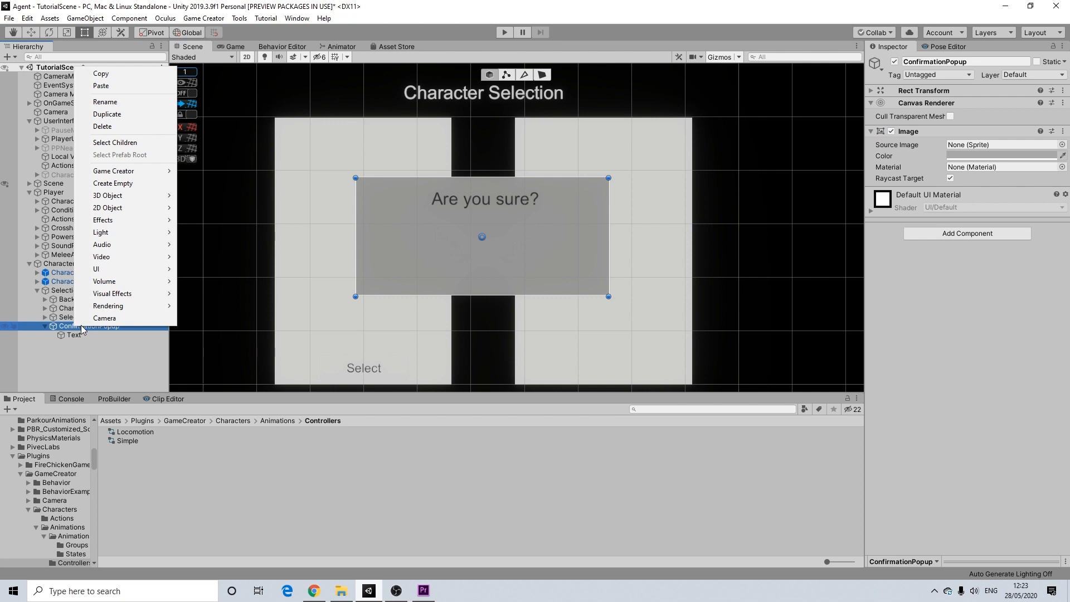
{"action": "mouse_move", "coordinate": [149, 172]}
{"action": "mouse_move", "coordinate": [224, 173]}
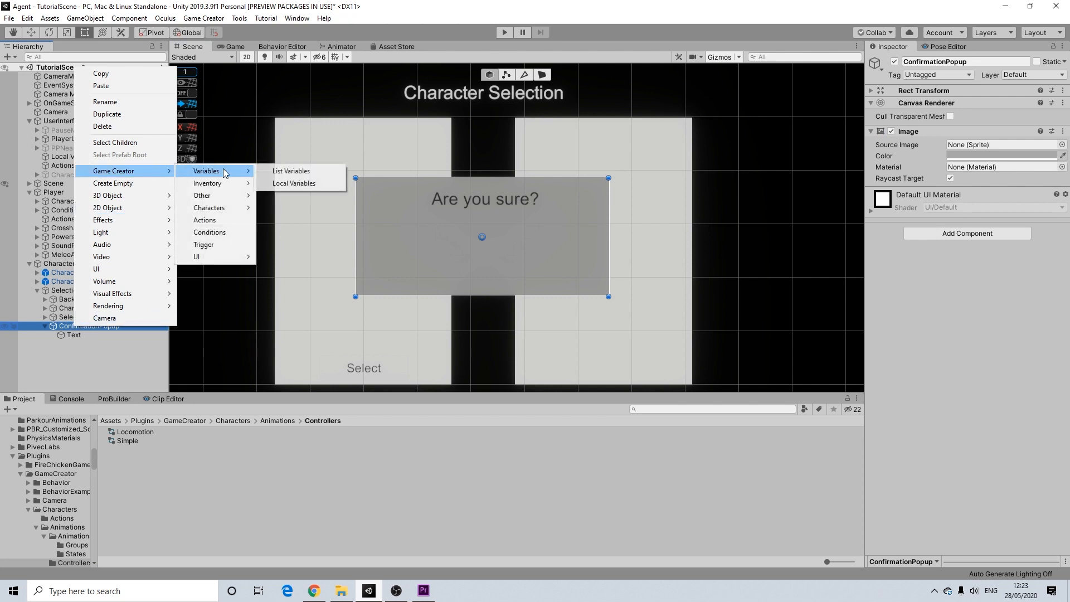
{"action": "mouse_move", "coordinate": [230, 213]}
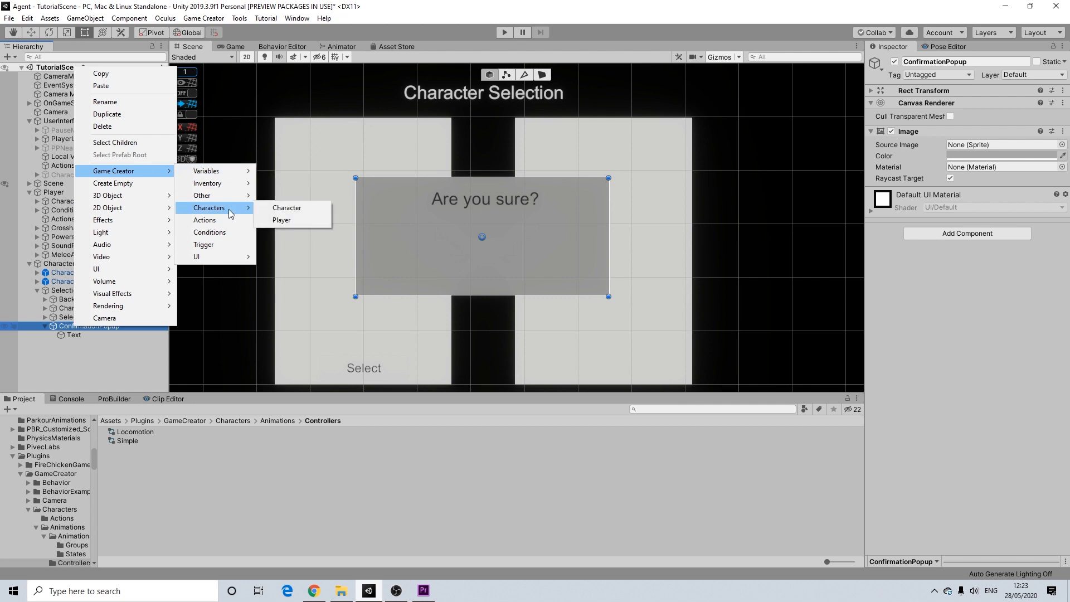
{"action": "left_click", "coordinate": [58, 332]}
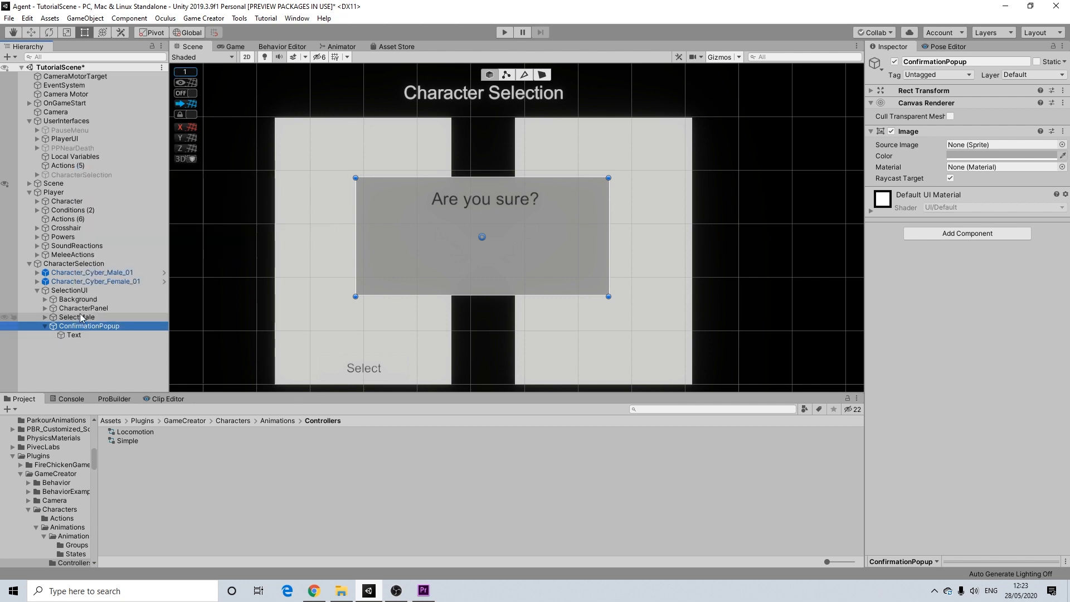
- Duplicate the SelectMale button, nest the copy under ConfirmationPopup and rename it MaleConfirm
{"action": "left_click", "coordinate": [72, 317]}
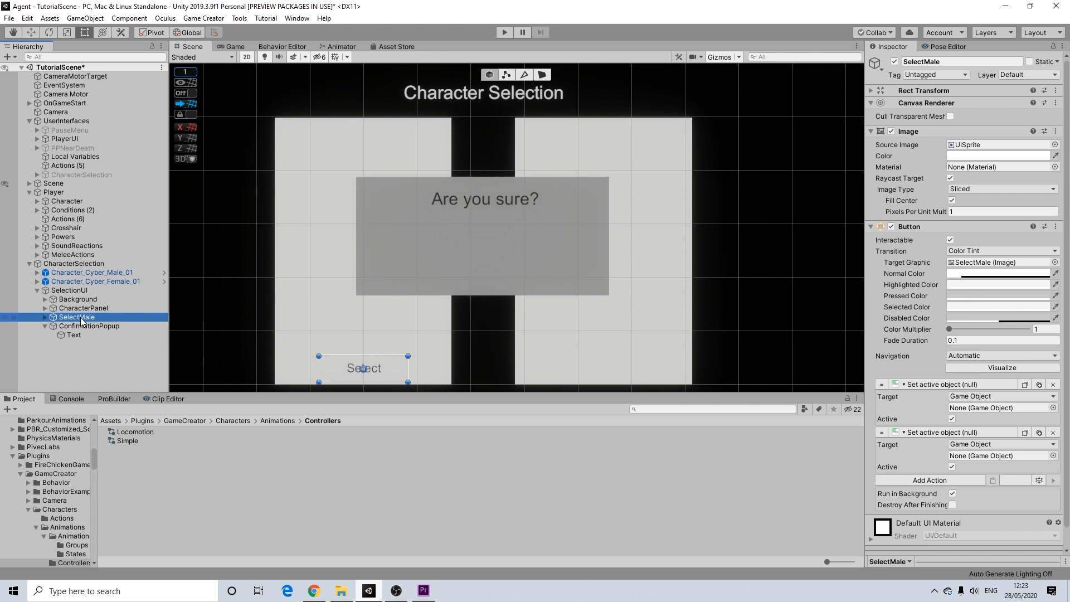
{"action": "key", "text": "ctrl+d"}
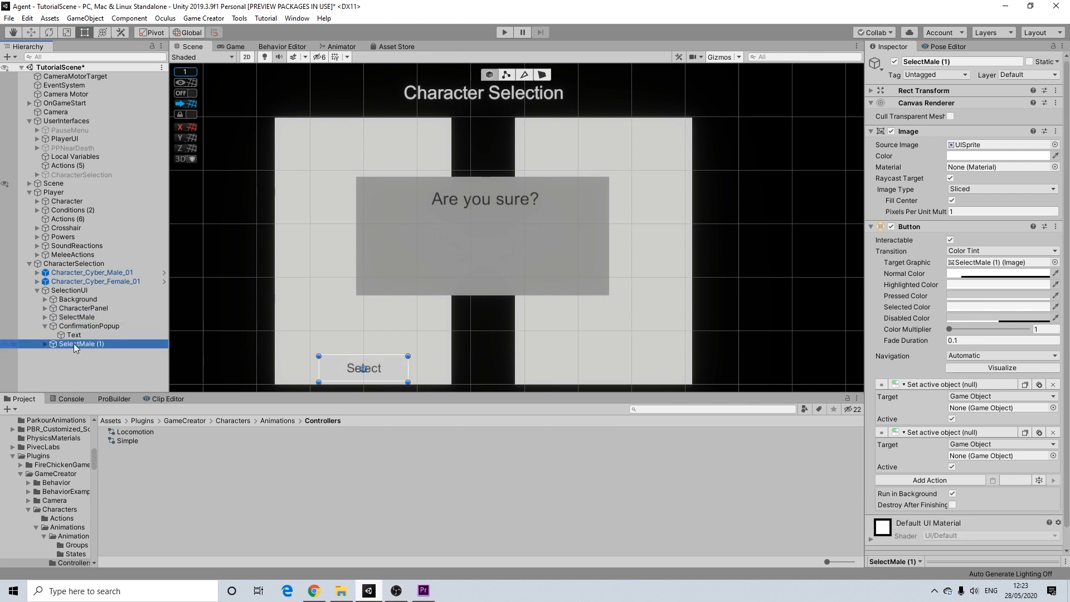
{"action": "mouse_move", "coordinate": [74, 343]}
{"action": "left_mouse_down"}
{"action": "mouse_move", "coordinate": [80, 332]}
{"action": "mouse_move", "coordinate": [83, 340]}
{"action": "left_mouse_up"}
{"action": "right_click", "coordinate": [85, 339]}
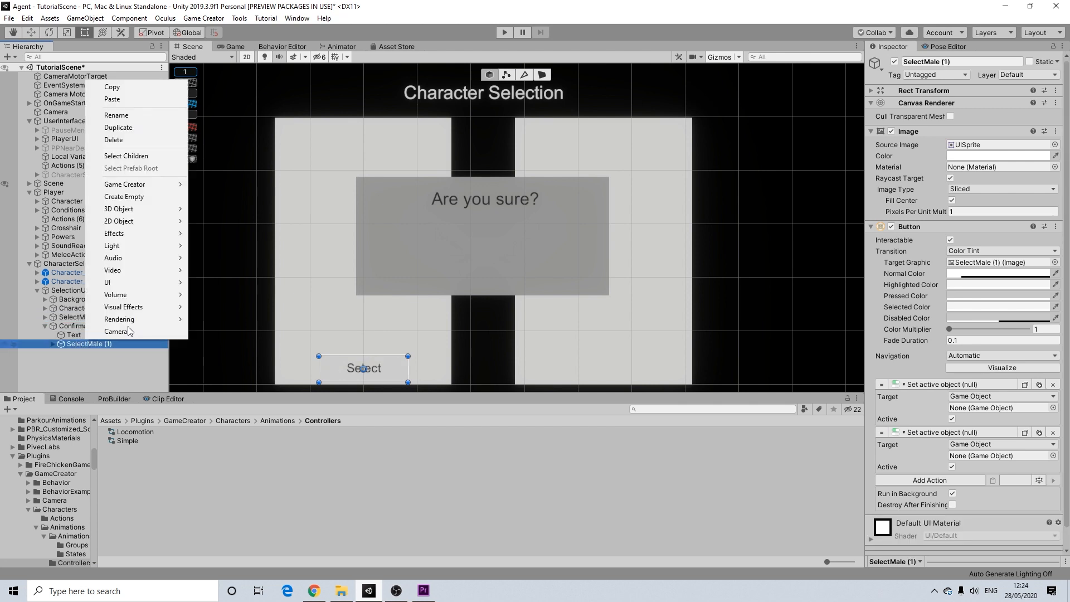
{"action": "left_click", "coordinate": [122, 116]}
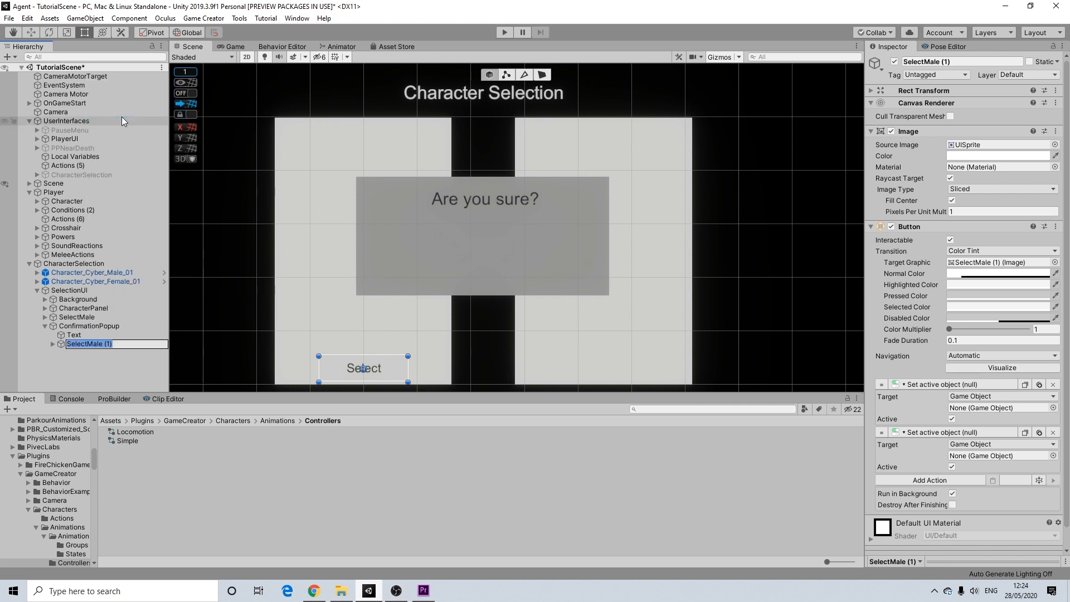
{"action": "type", "text": "MaleConfirm"}
{"action": "key", "text": "Return"}
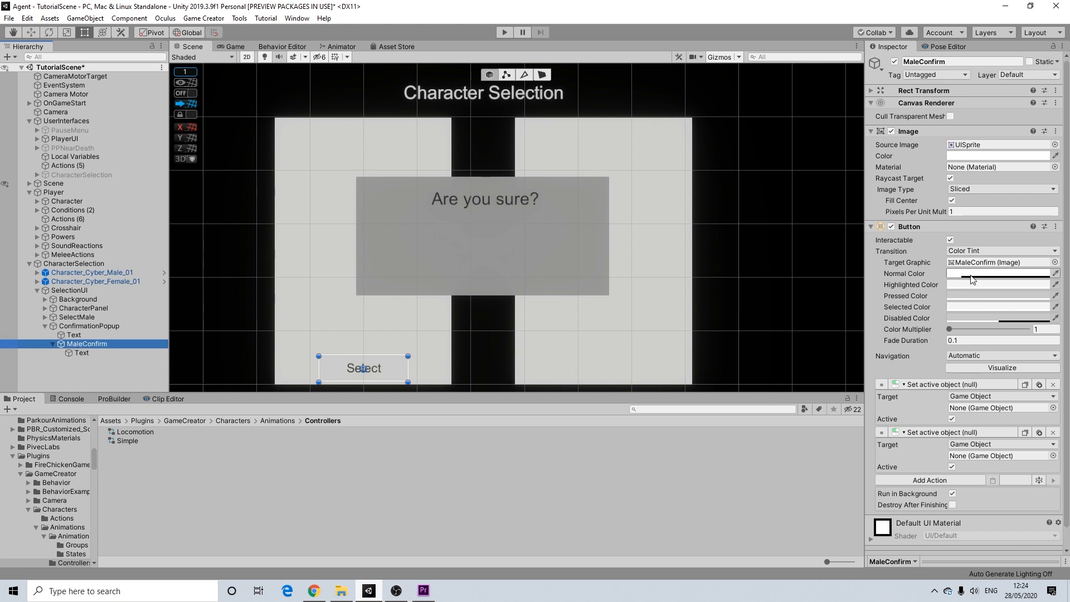
- Change the MaleConfirm button's text to Yes
{"action": "left_click", "coordinate": [85, 355]}
{"action": "left_click", "coordinate": [925, 159]}
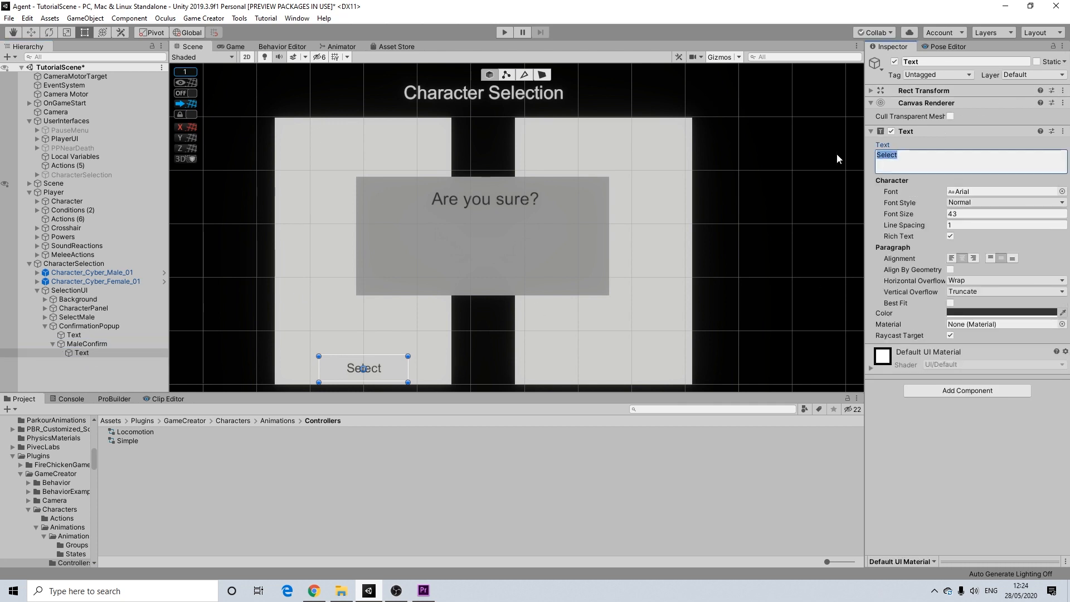
{"action": "type", "text": "Yes"}
{"action": "key", "text": "Return"}
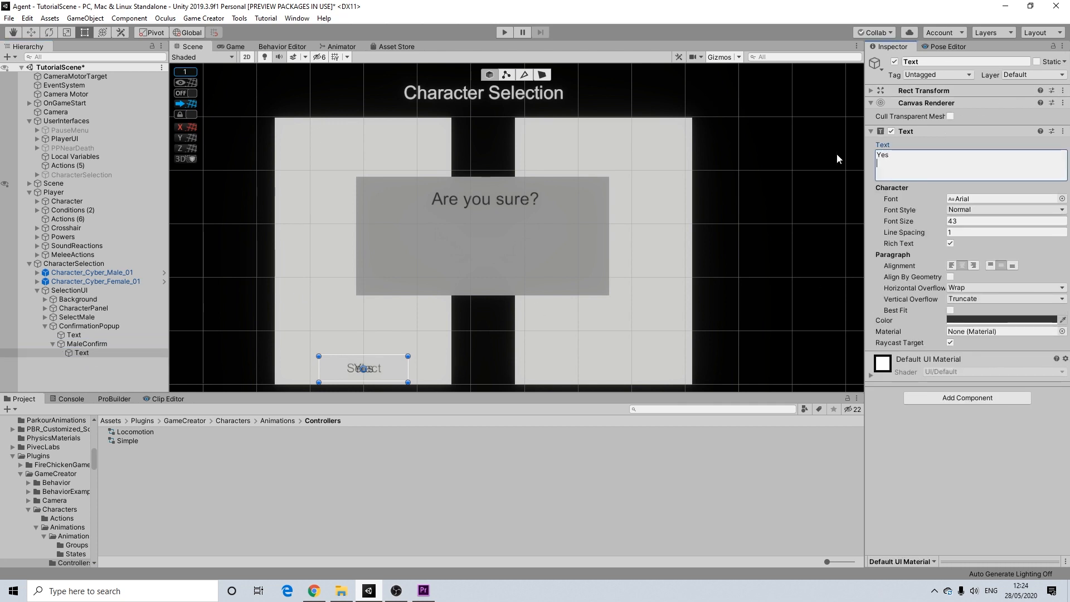
{"action": "key", "text": "BackSpace"}
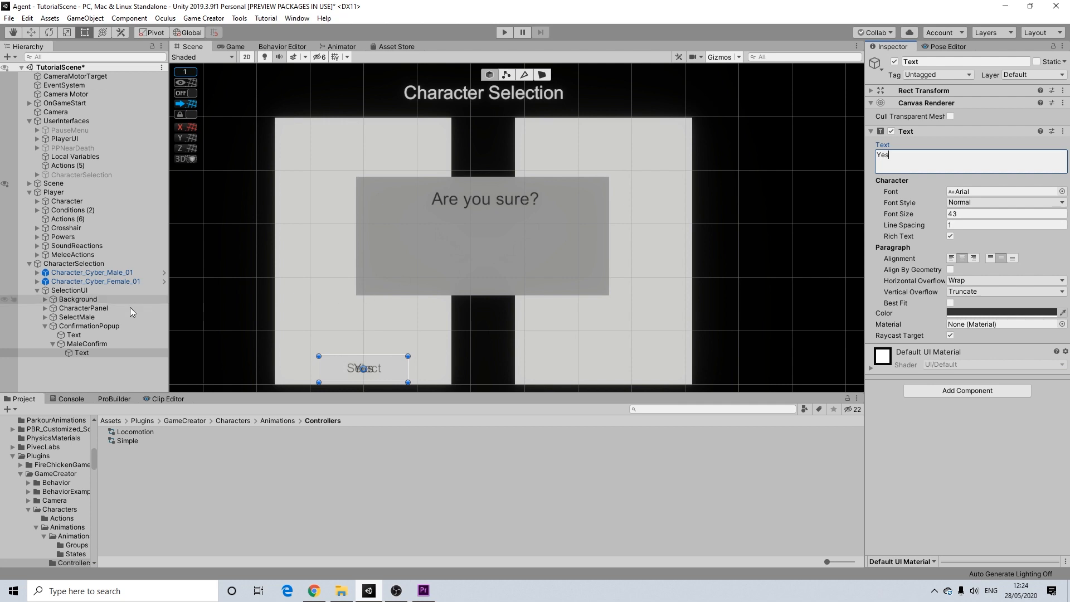
- Move the MaleConfirm button into the lower-left corner of the grey confirmation popup and leave it selected
{"action": "left_click", "coordinate": [78, 344]}
{"action": "left_click_drag", "start_coordinate": [389, 370], "coordinate": [437, 279]}
{"action": "left_click", "coordinate": [813, 268]}
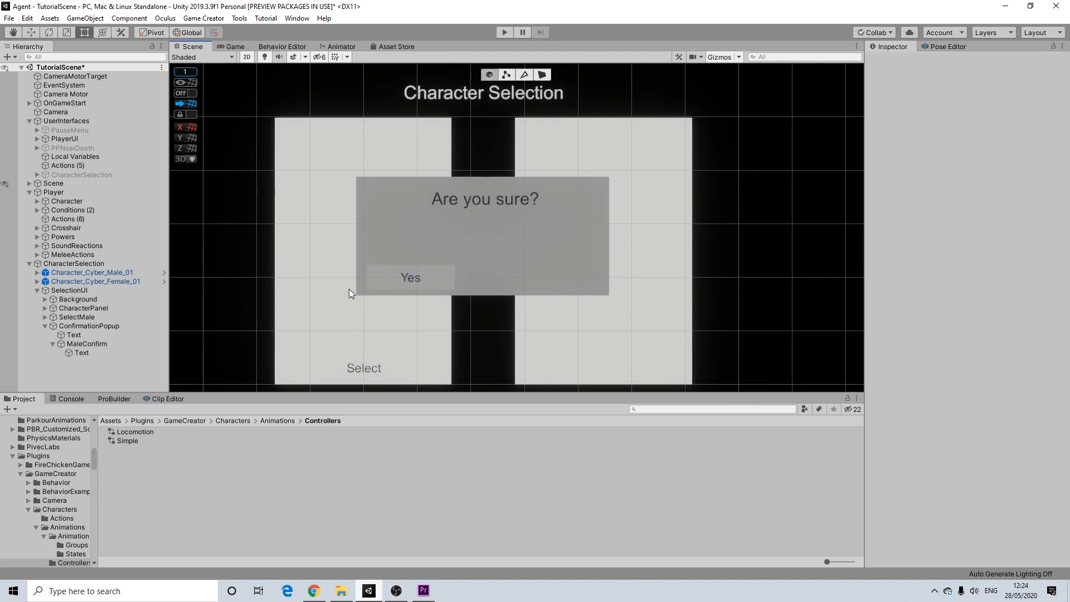
{"action": "left_click", "coordinate": [436, 279]}
{"action": "left_click", "coordinate": [444, 273]}
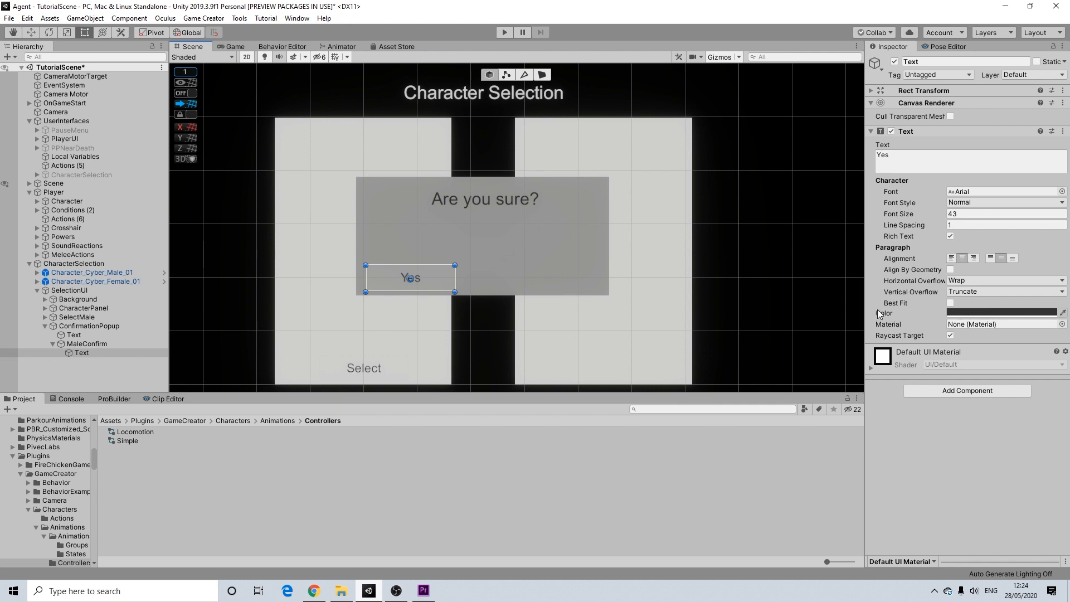
{"action": "left_click", "coordinate": [133, 343]}
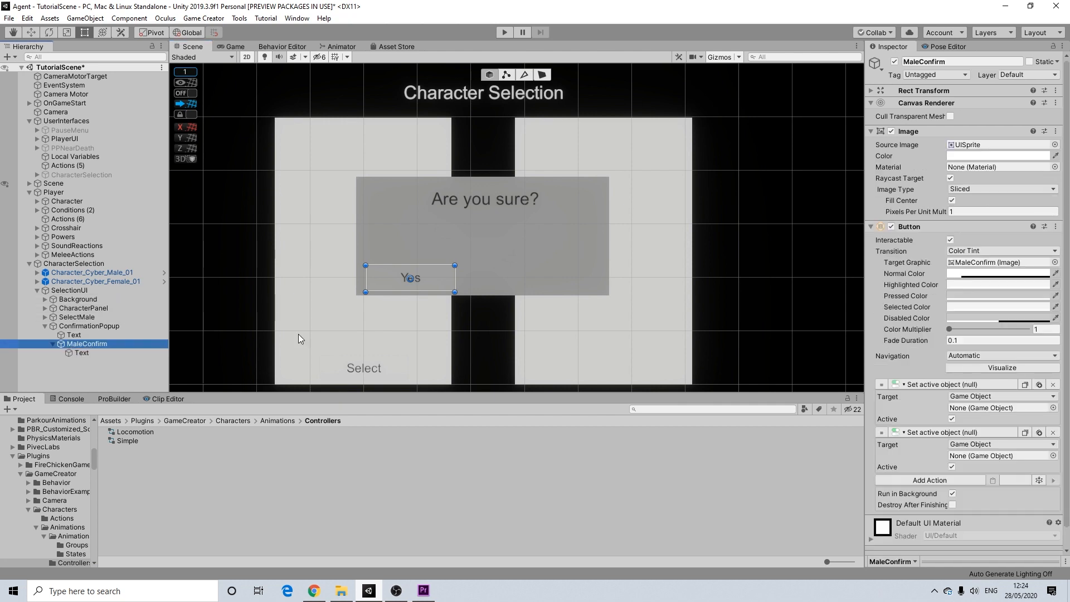
- Set MaleConfirm's normal color alpha to 36 and its highlighted color to teal 00C1B5
{"action": "left_click", "coordinate": [969, 273]}
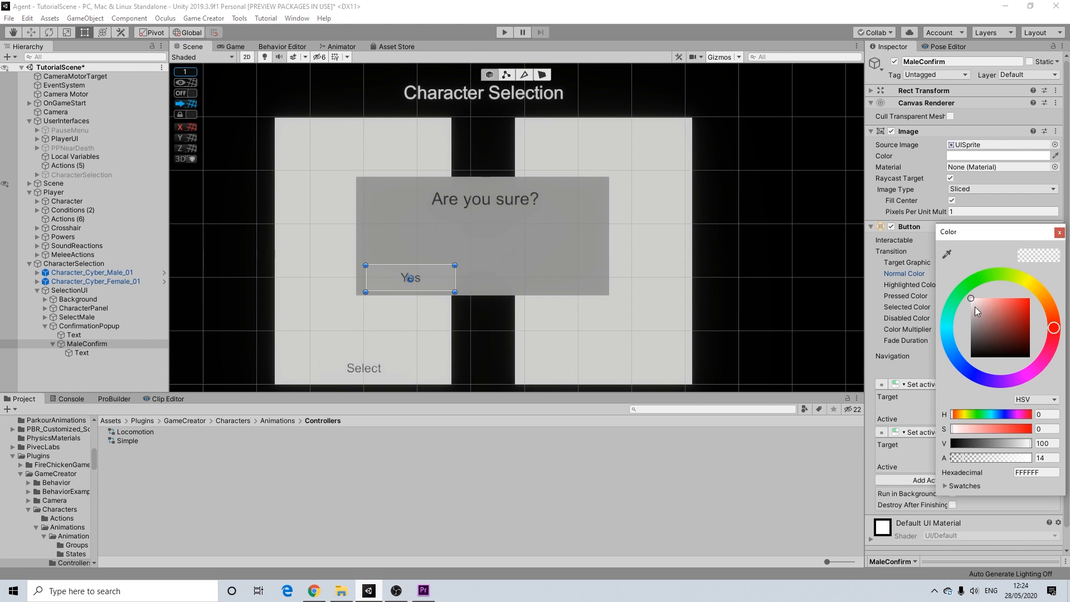
{"action": "left_click_drag", "start_coordinate": [963, 455], "coordinate": [984, 456]}
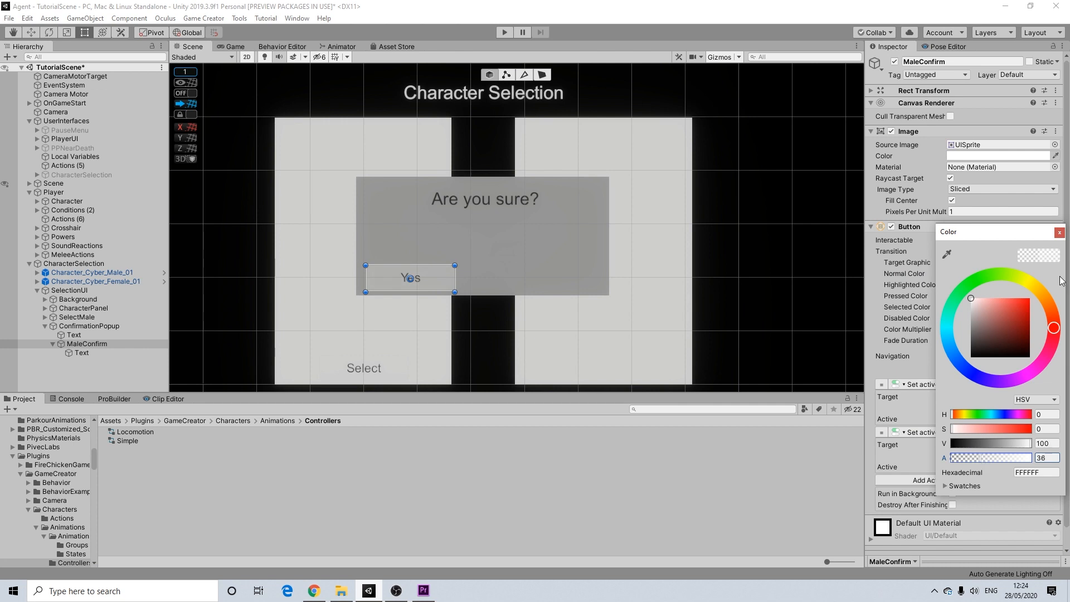
{"action": "left_click", "coordinate": [1059, 233]}
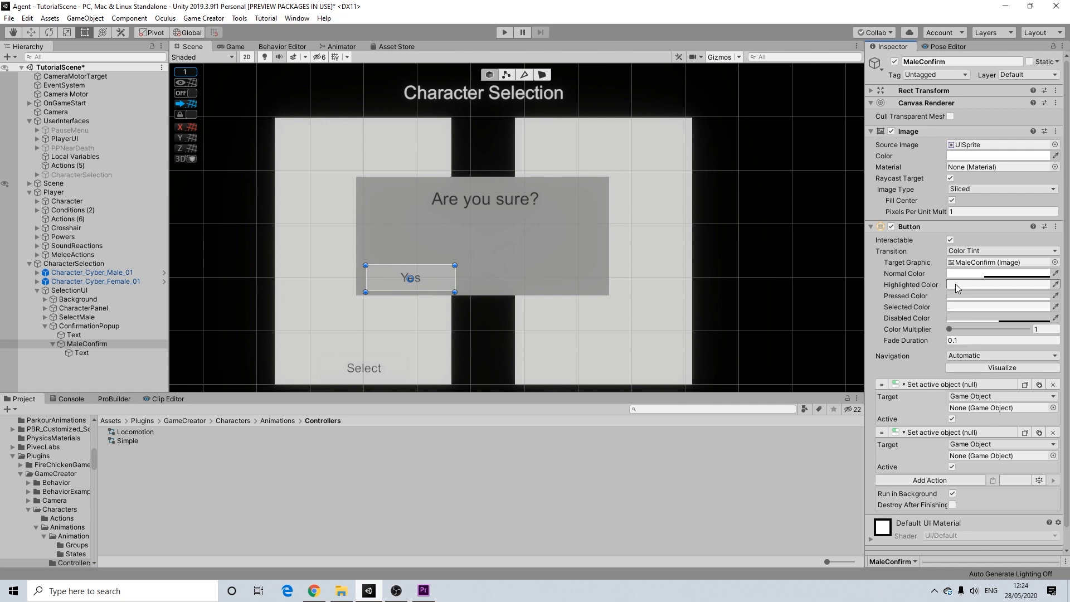
{"action": "left_click", "coordinate": [956, 283]}
{"action": "left_click_drag", "start_coordinate": [1013, 315], "coordinate": [1055, 317]}
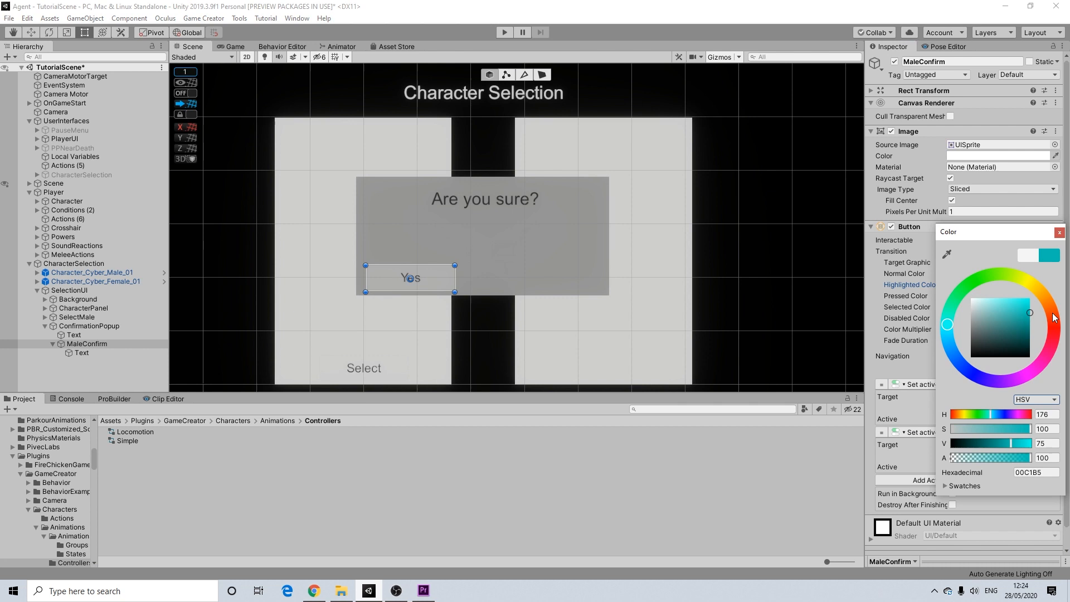
{"action": "left_click", "coordinate": [1059, 232]}
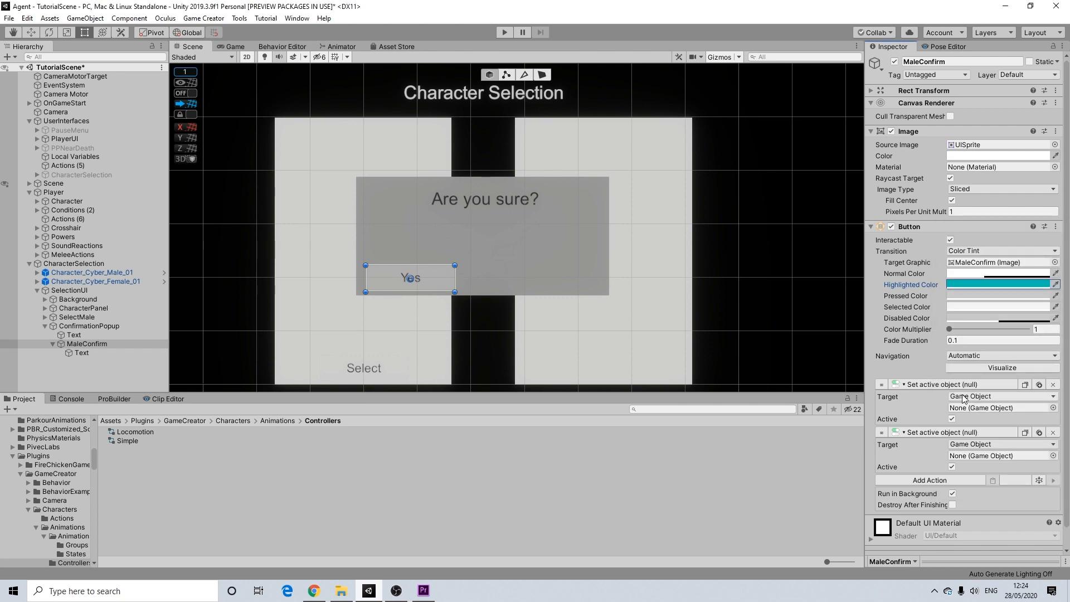
- Replace MaleConfirm's two Set Active actions with a Time Scale action of value 1
{"action": "left_click", "coordinate": [1054, 385]}
{"action": "left_click", "coordinate": [1059, 385]}
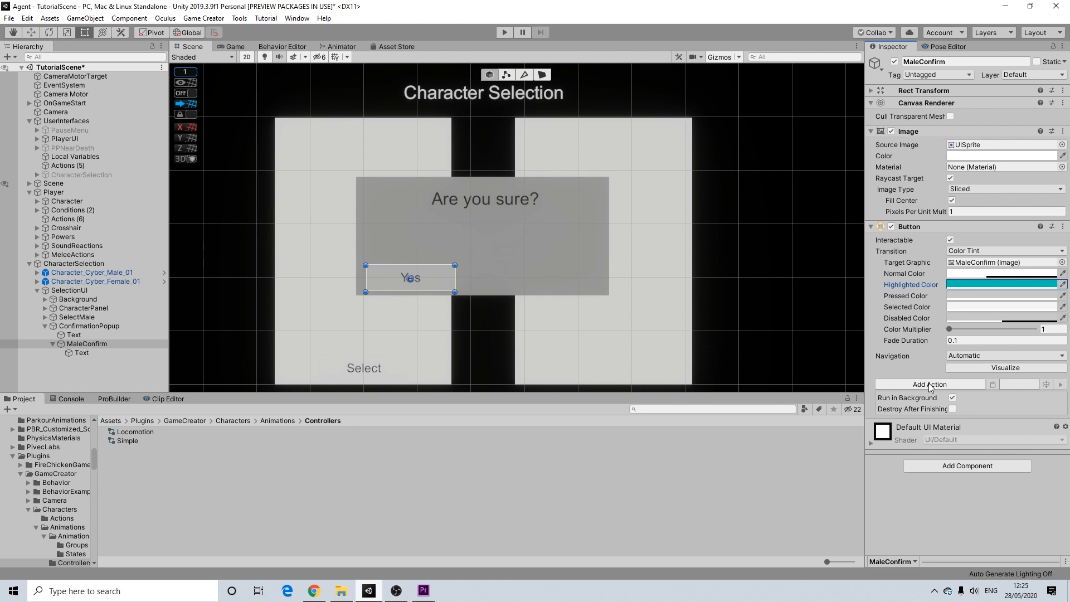
{"action": "left_click", "coordinate": [930, 384]}
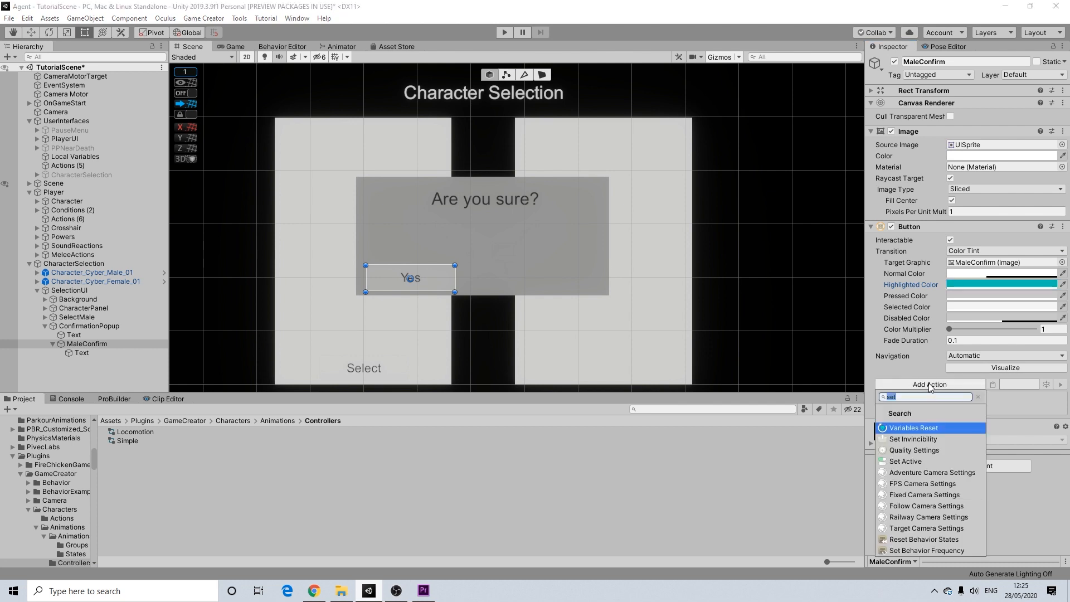
{"action": "type", "text": "yi"}
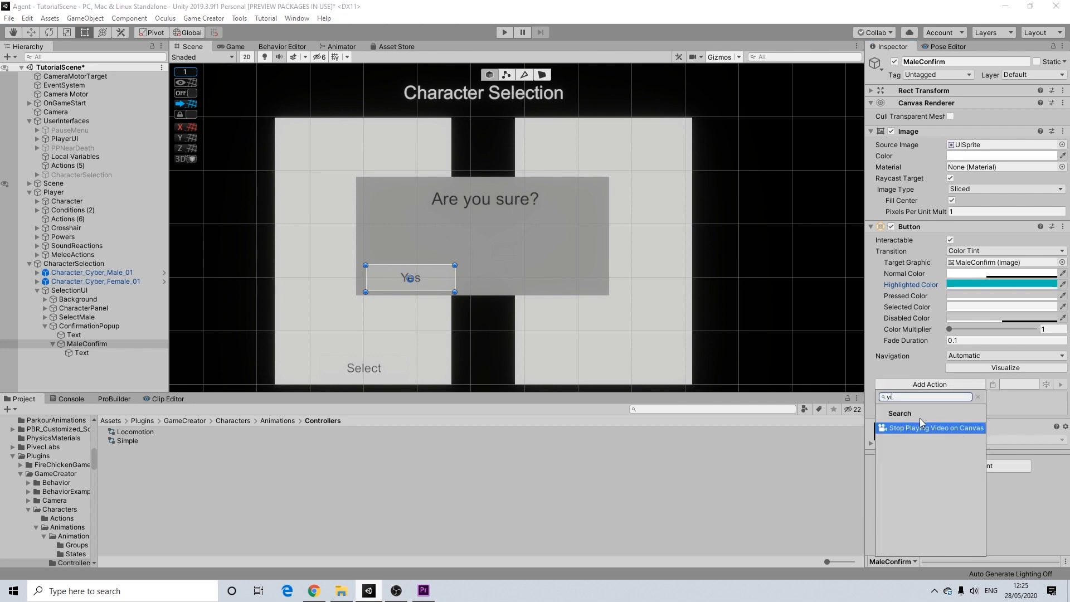
{"action": "key", "text": "BackSpace"}
{"action": "key", "text": "BackSpace"}
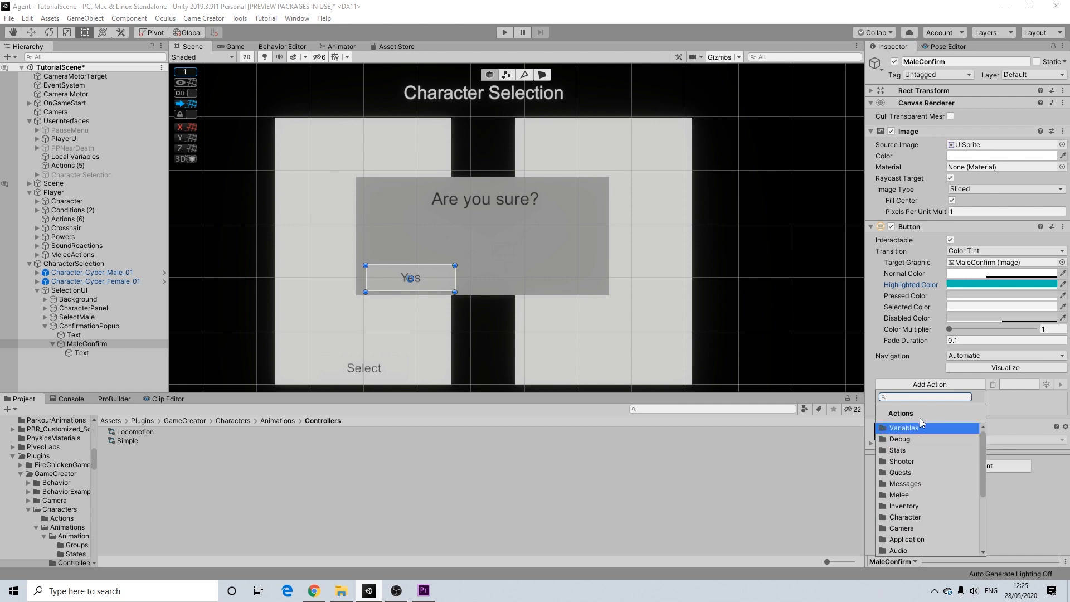
{"action": "type", "text": "time"}
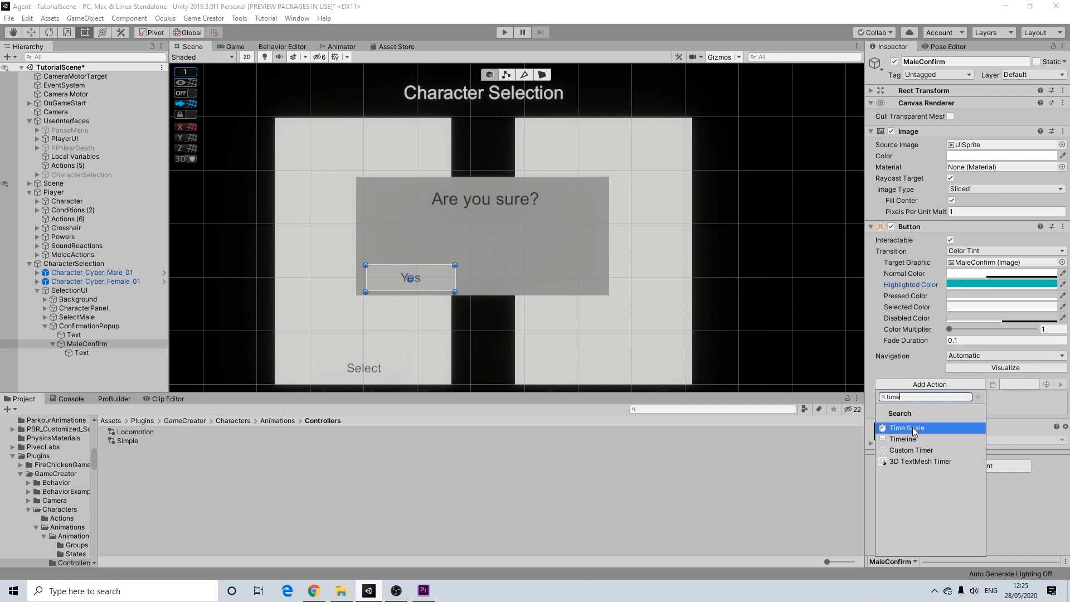
{"action": "left_click", "coordinate": [912, 427]}
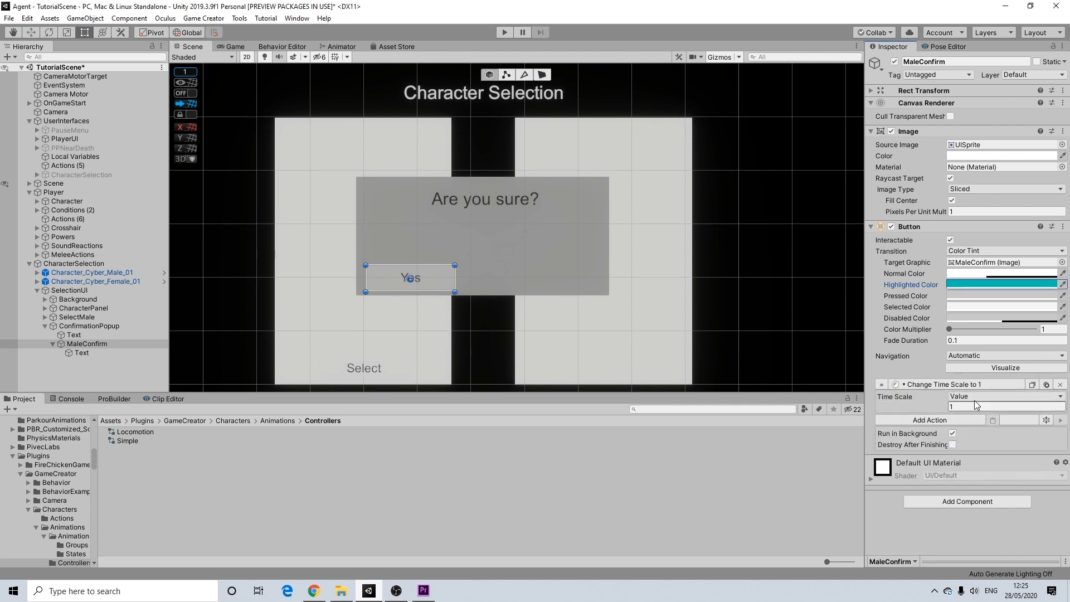
- Add a change character model action for the Player to MaleConfirm, using Character_Cyber_Male_01 as the prefab model
{"action": "left_click", "coordinate": [936, 421]}
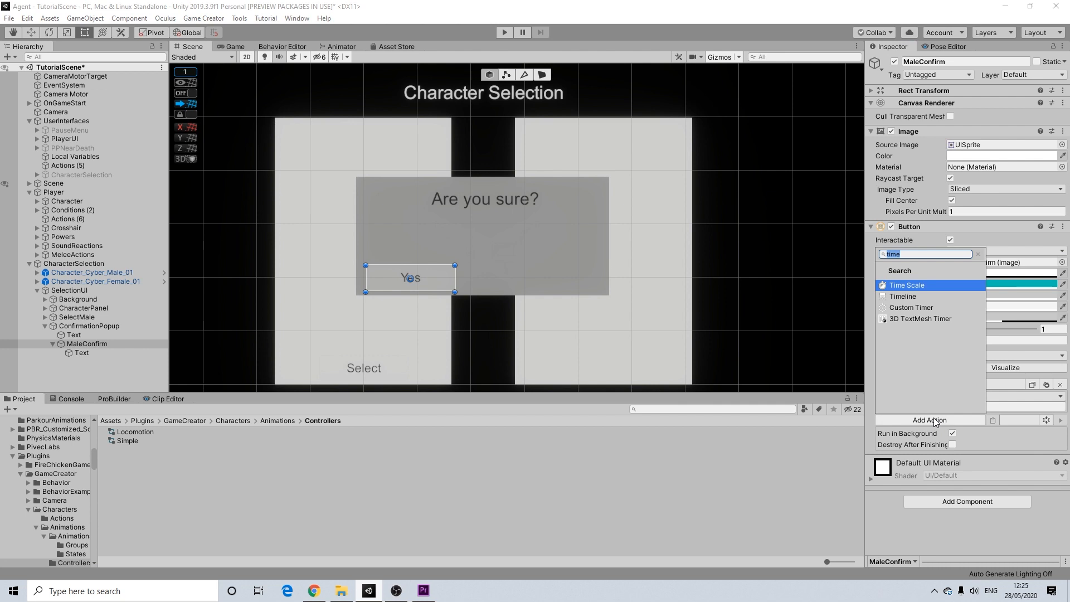
{"action": "key", "text": "BackSpace"}
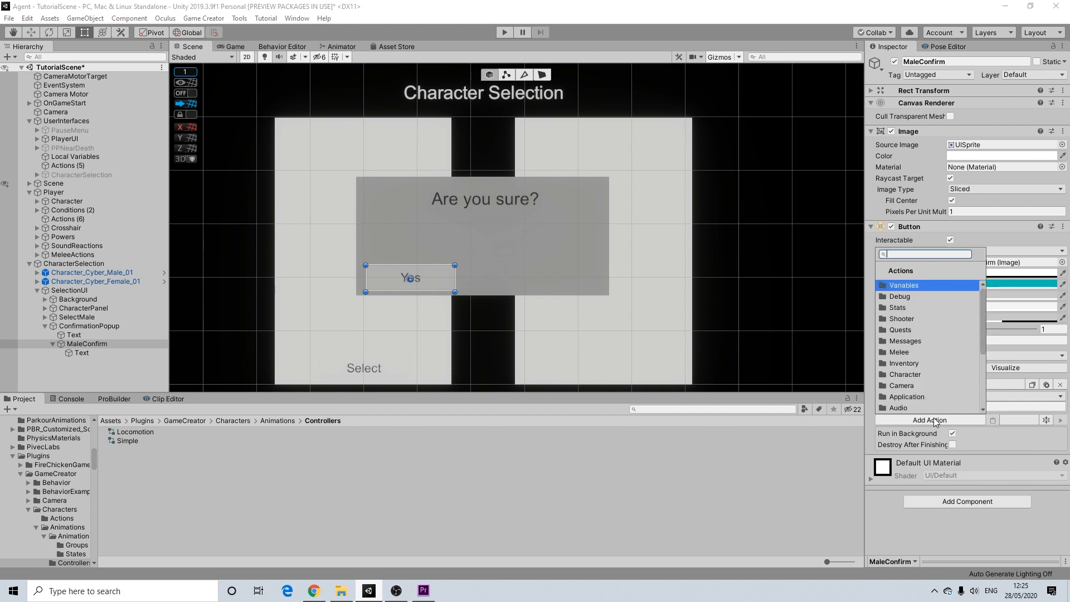
{"action": "left_click", "coordinate": [922, 374]}
{"action": "left_click", "coordinate": [934, 373]}
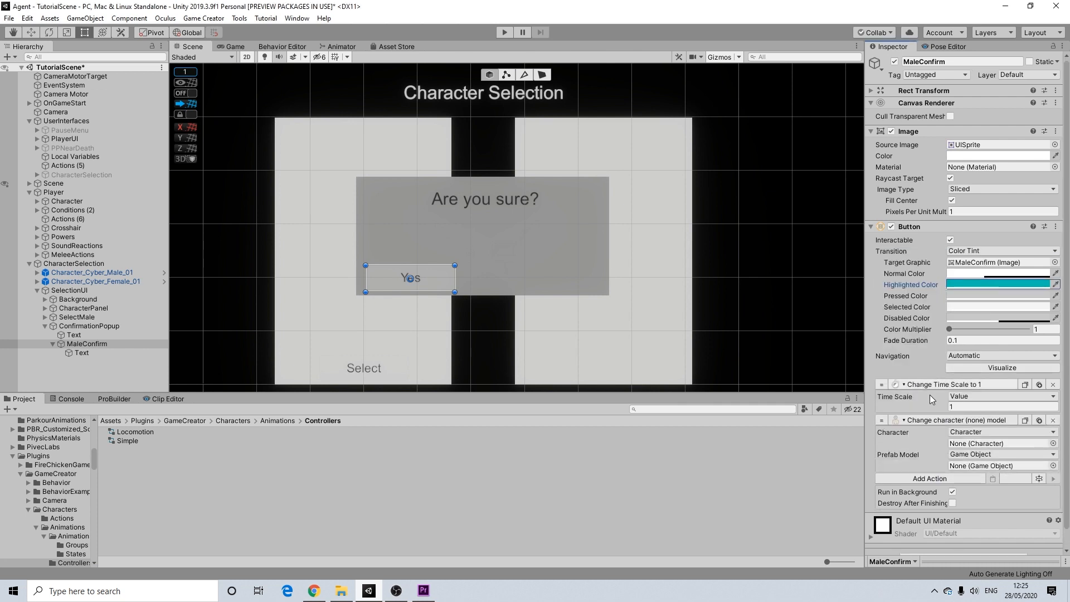
{"action": "left_click", "coordinate": [976, 433]}
{"action": "left_click", "coordinate": [976, 444]}
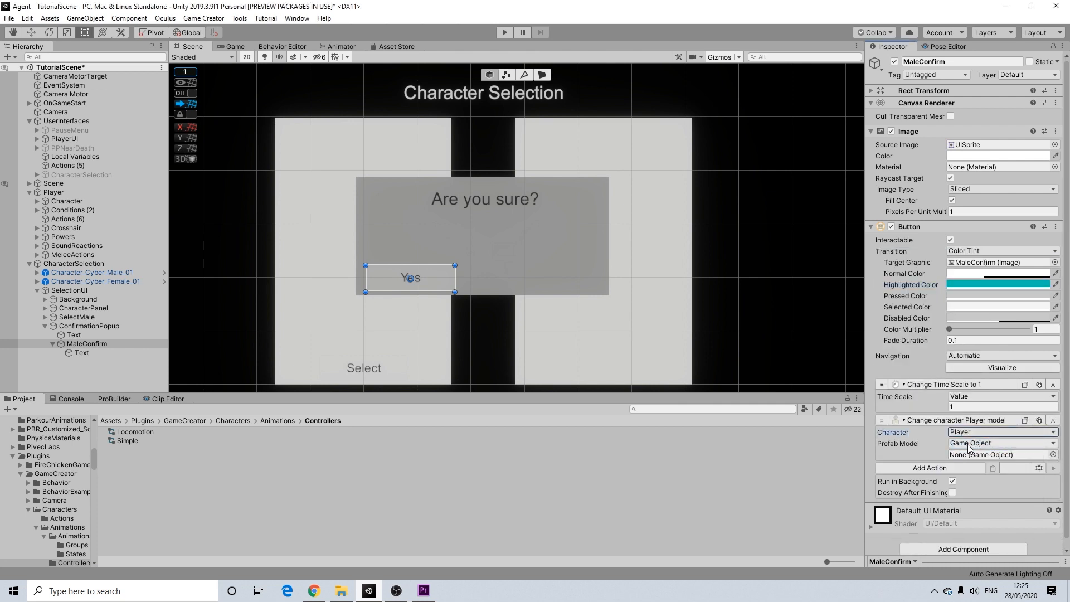
{"action": "left_click_drag", "start_coordinate": [116, 271], "coordinate": [973, 457]}
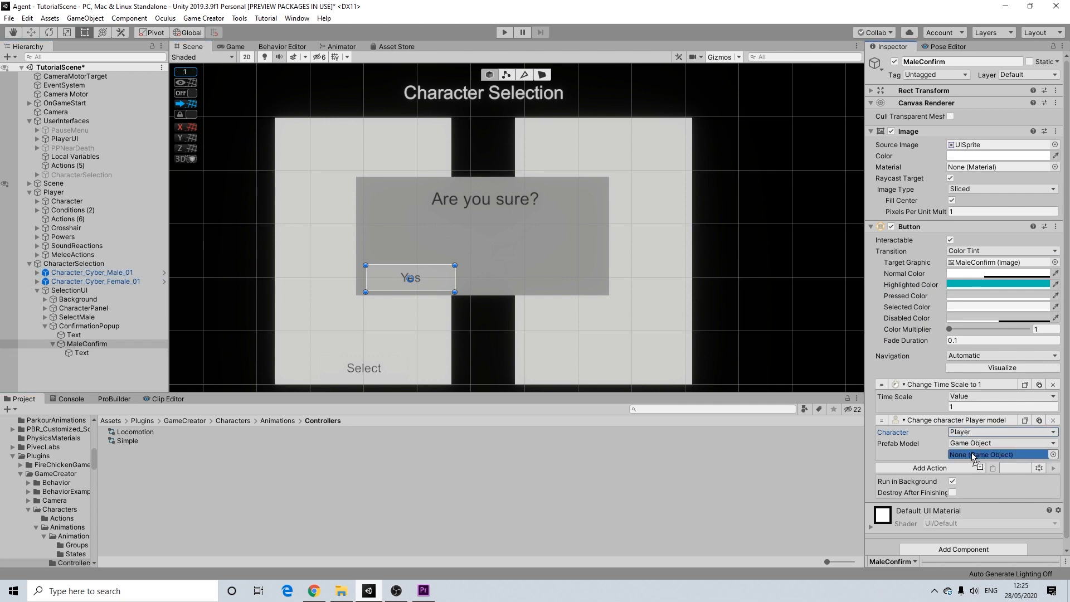
{"action": "left_click_drag", "start_coordinate": [973, 451], "coordinate": [972, 453]}
- Add a Wait action of 0.5 seconds to the MaleConfirm button
{"action": "left_click", "coordinate": [930, 468]}
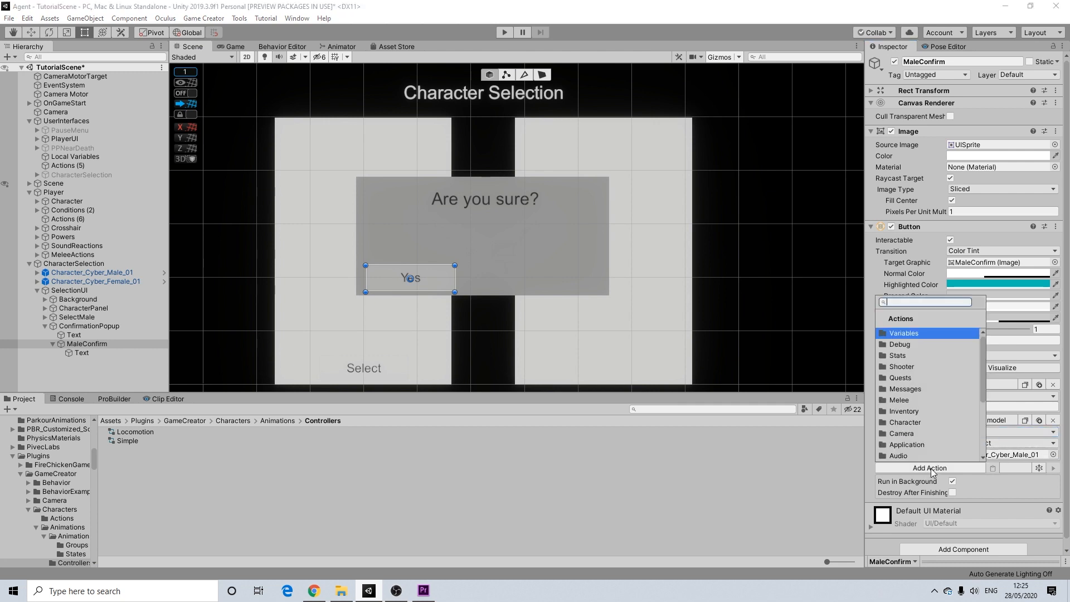
{"action": "type", "text": "wait"}
{"action": "key", "text": "Return"}
{"action": "left_click", "coordinate": [928, 479]}
{"action": "type", "text": "0.5"}
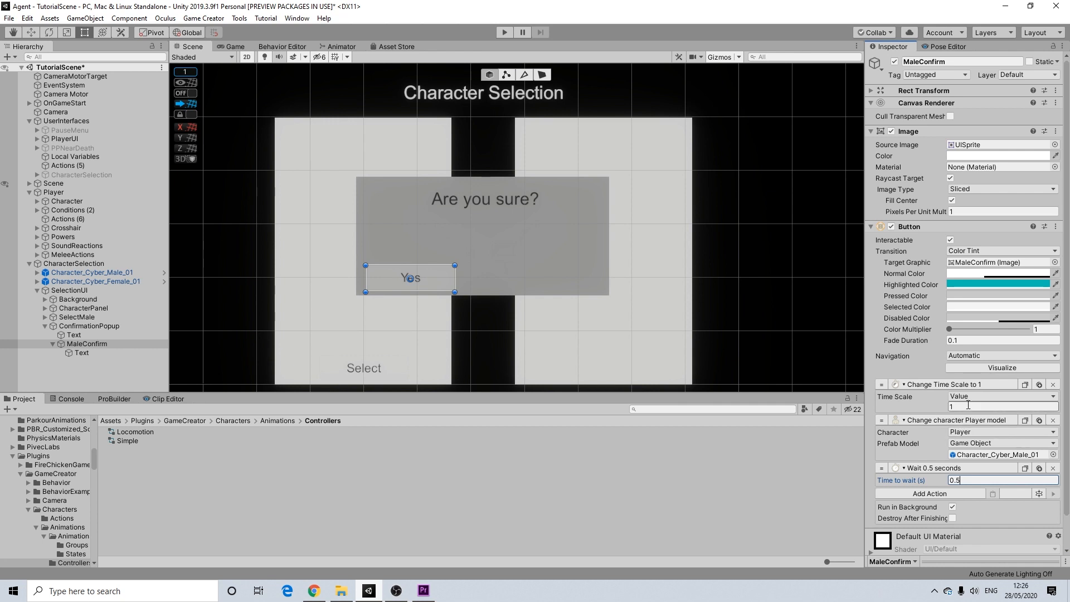
- Add a Set Active action to MaleConfirm that deactivates the root CharacterSelection object
{"action": "left_click", "coordinate": [929, 494]}
{"action": "type", "text": "set"}
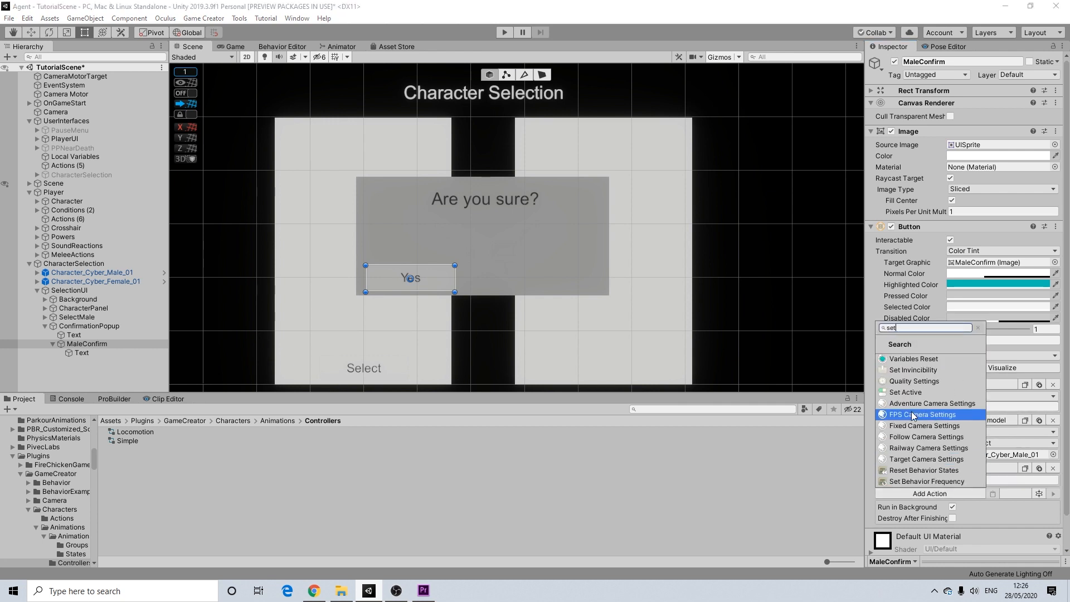
{"action": "left_click", "coordinate": [909, 392]}
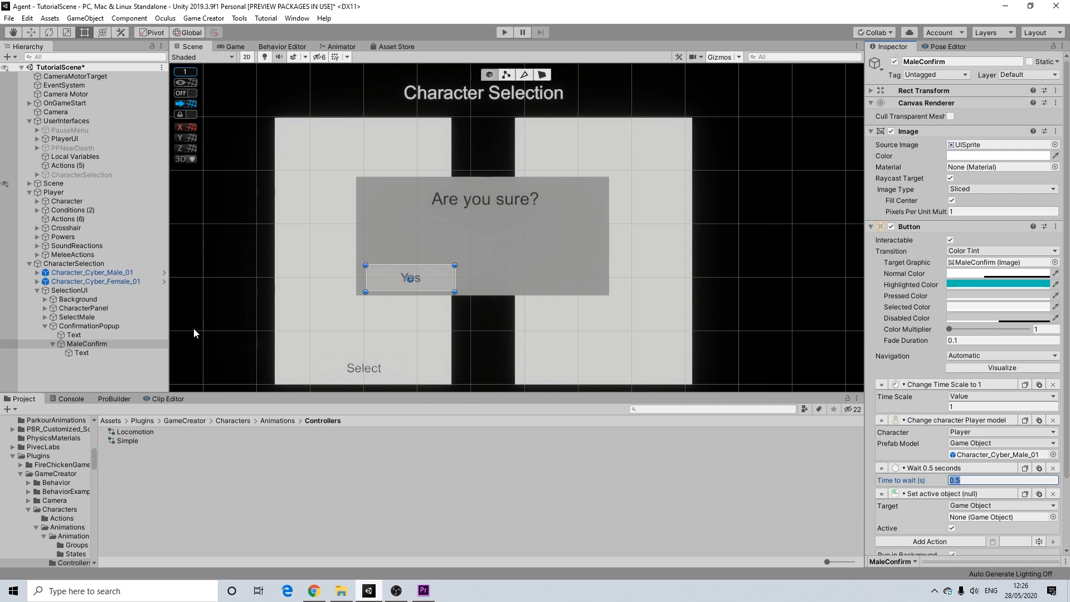
{"action": "left_click_drag", "start_coordinate": [82, 262], "coordinate": [964, 518]}
{"action": "left_click", "coordinate": [951, 529]}
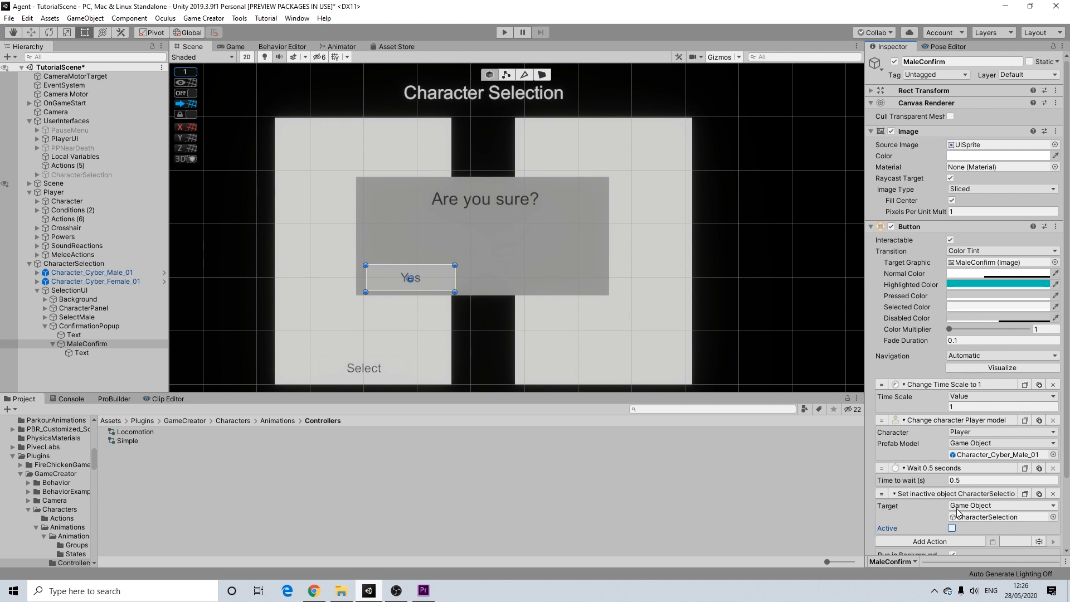
- Duplicate the Set Active action and retarget the copy to the Scene group's Directional Light, leaving the hierarchy groups collapsed
{"action": "left_click", "coordinate": [1039, 498]}
{"action": "scroll", "coordinate": [1011, 497], "scroll_direction": "down", "scroll_amount": 3}
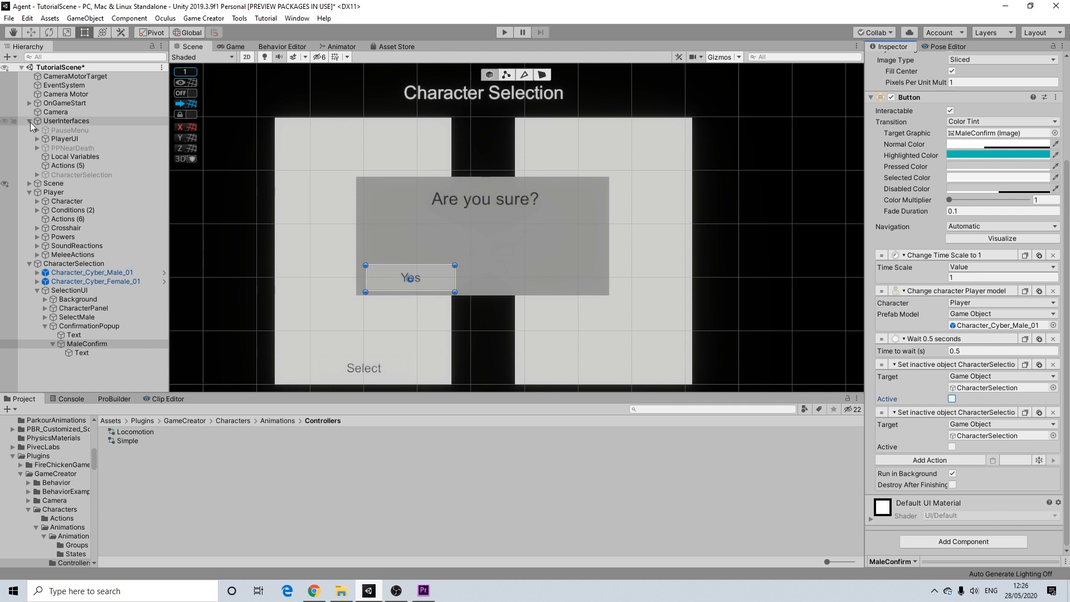
{"action": "left_click", "coordinate": [29, 183]}
{"action": "left_click_drag", "start_coordinate": [76, 202], "coordinate": [995, 435]}
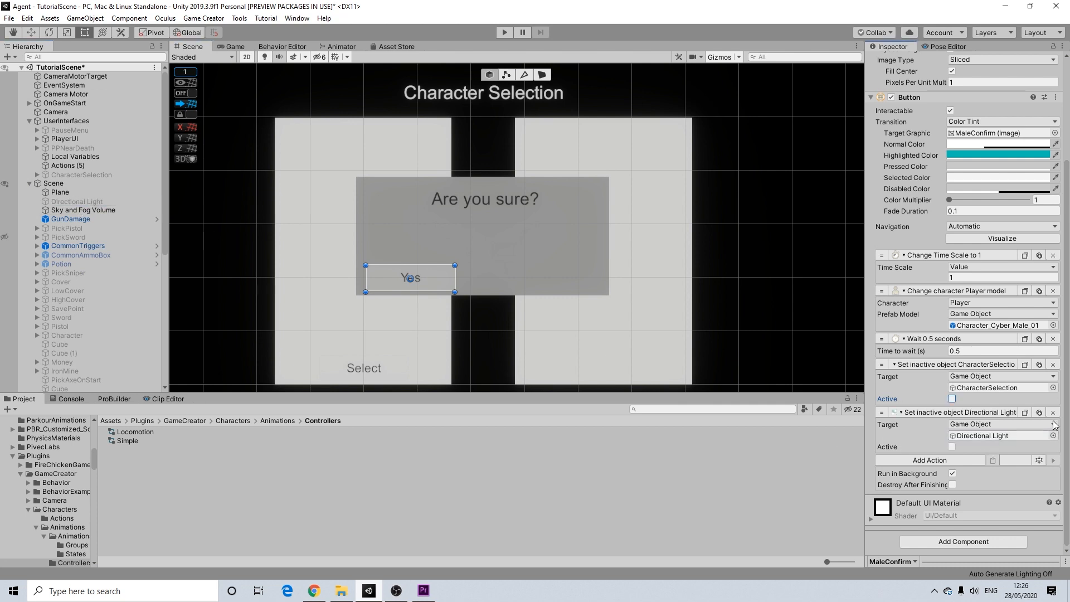
{"action": "left_click", "coordinate": [29, 183]}
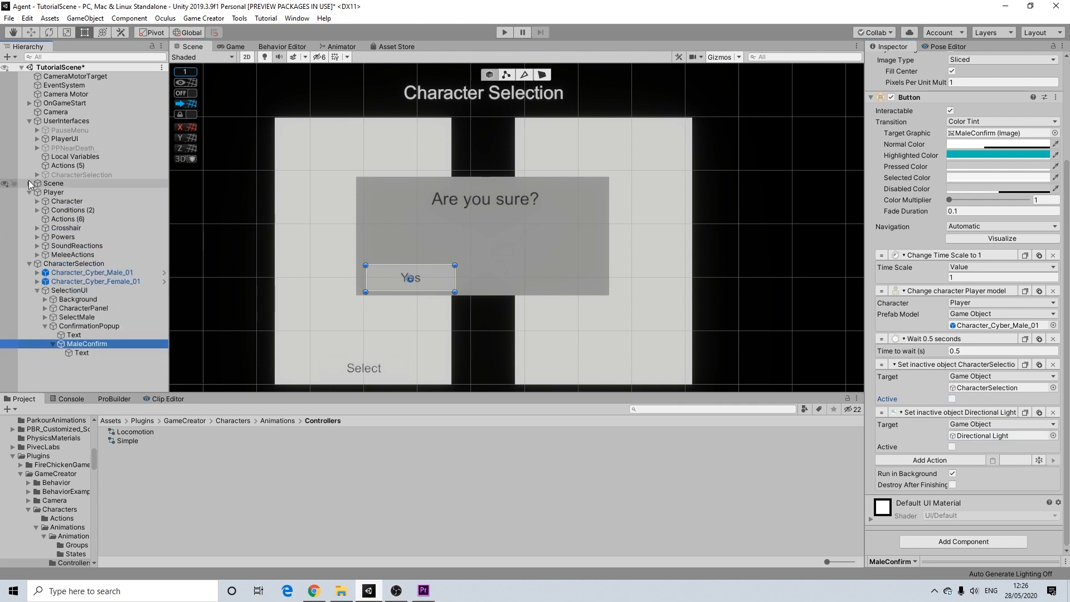
{"action": "left_click", "coordinate": [29, 121]}
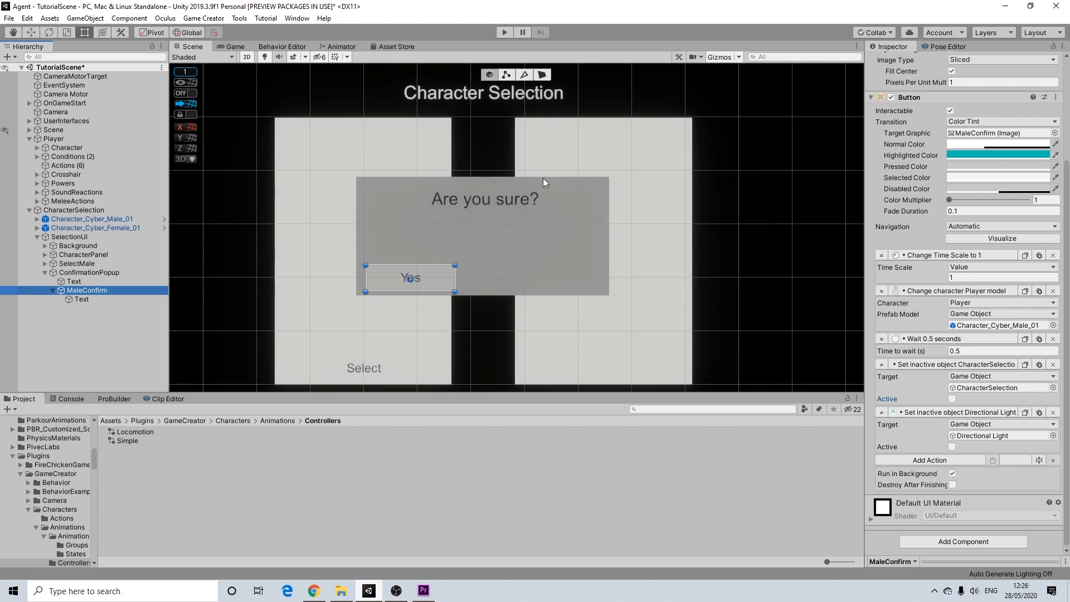
- Duplicate the MaleConfirm button and rename the copy FemaleConfirm
{"action": "scroll", "coordinate": [631, 253], "scroll_direction": "down", "scroll_amount": 2}
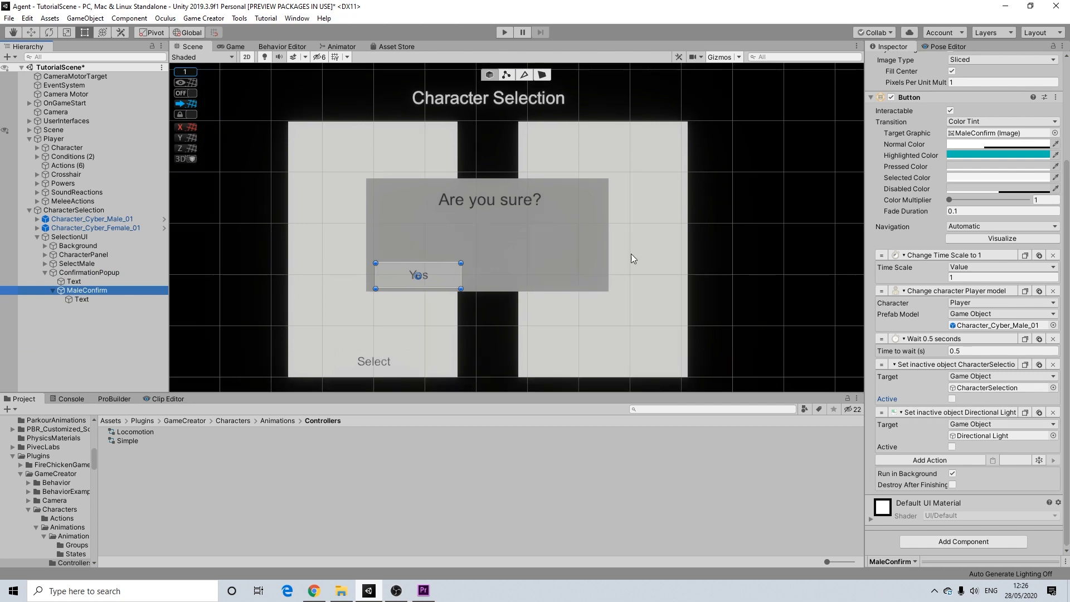
{"action": "scroll", "coordinate": [556, 270], "scroll_direction": "up", "scroll_amount": 3}
{"action": "scroll", "coordinate": [614, 264], "scroll_direction": "down", "scroll_amount": 1}
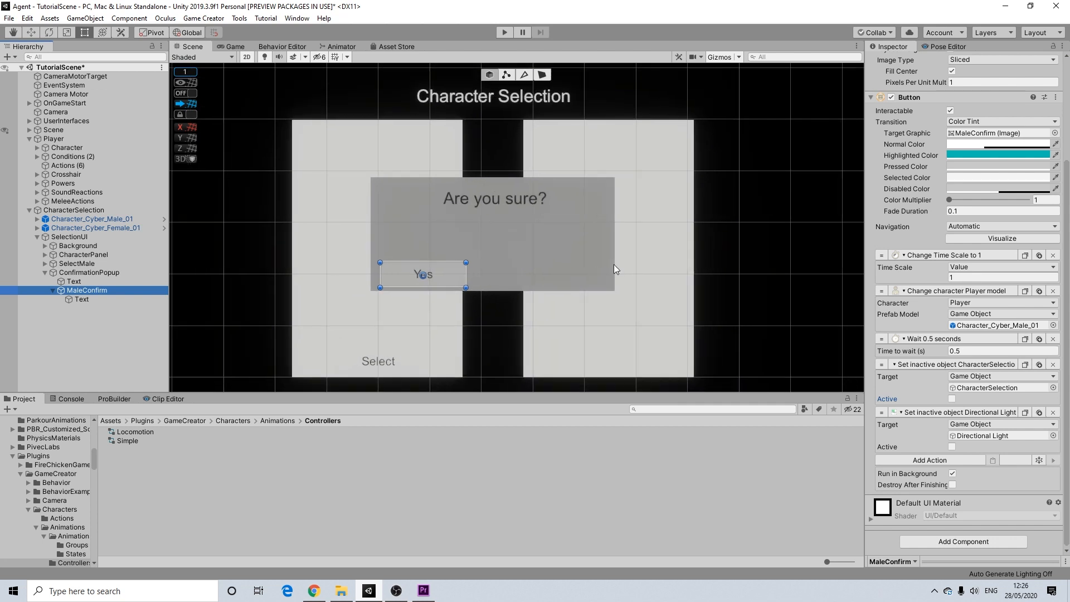
{"action": "scroll", "coordinate": [890, 320], "scroll_direction": "up", "scroll_amount": 5}
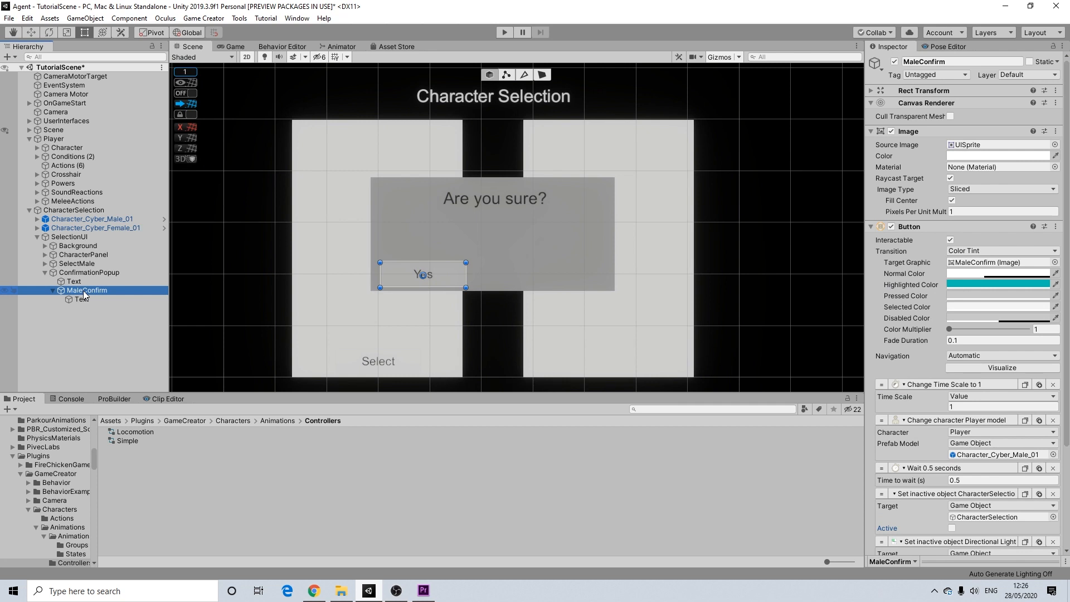
{"action": "left_click_drag", "start_coordinate": [1066, 312], "coordinate": [1066, 412]}
{"action": "scroll", "coordinate": [995, 300], "scroll_direction": "up", "scroll_amount": 4}
{"action": "key", "text": "ctrl+d"}
{"action": "right_click", "coordinate": [88, 306]}
{"action": "left_click", "coordinate": [114, 344]}
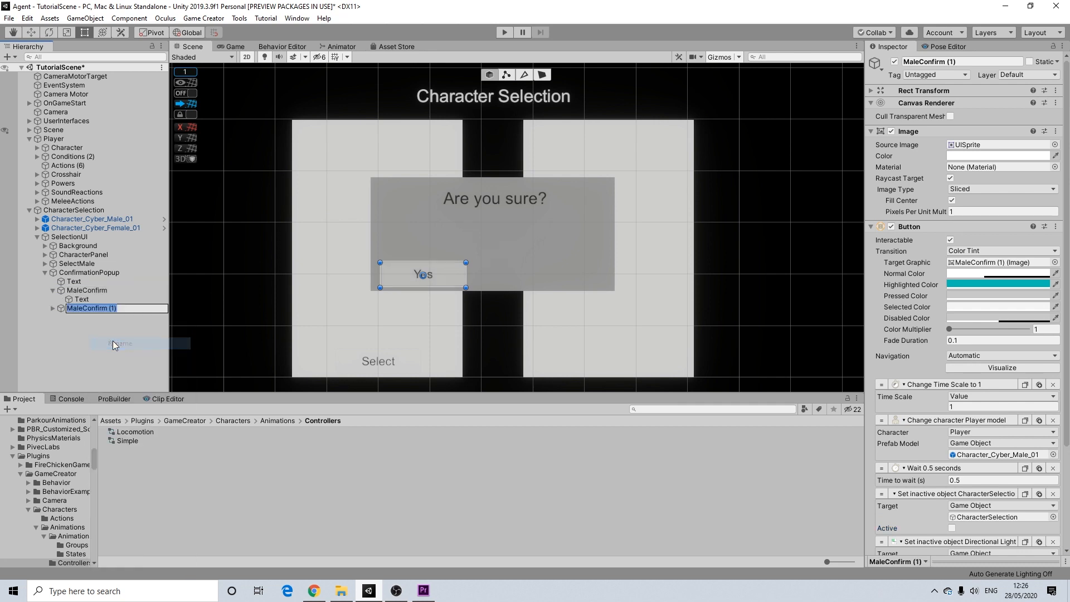
{"action": "type", "text": "Famel"}
{"action": "key", "text": "BackSpace"}
{"action": "key", "text": "BackSpace"}
{"action": "key", "text": "BackSpace"}
{"action": "key", "text": "BackSpace"}
{"action": "type", "text": "emaleConfirm"}
{"action": "key", "text": "Return"}
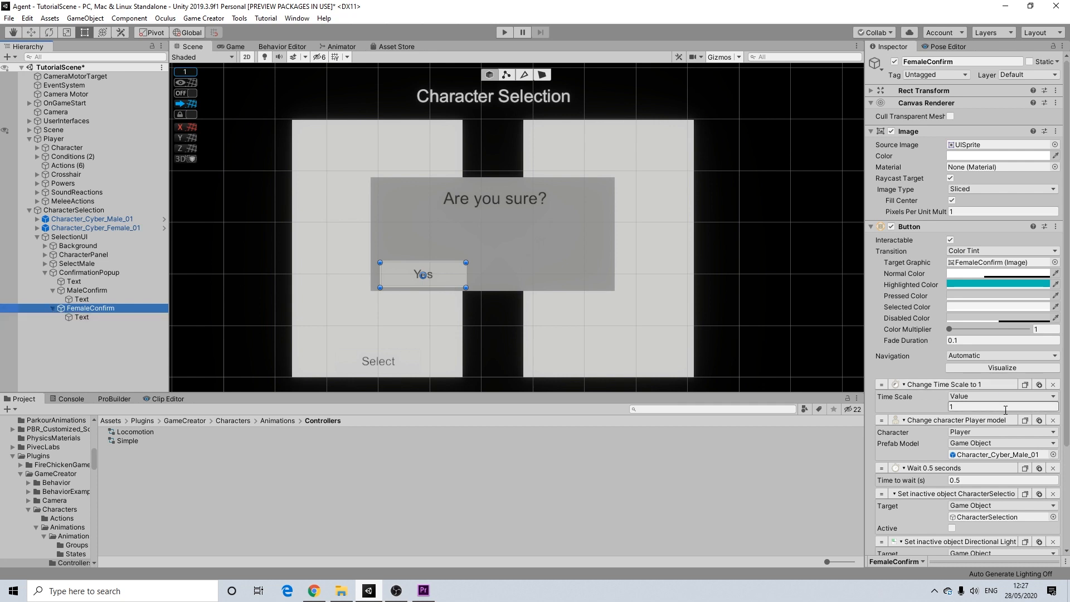
- Set the prefab model in FemaleConfirm's change character action to Character_Cyber_Female_01
{"action": "left_click_drag", "start_coordinate": [103, 226], "coordinate": [1012, 457]}
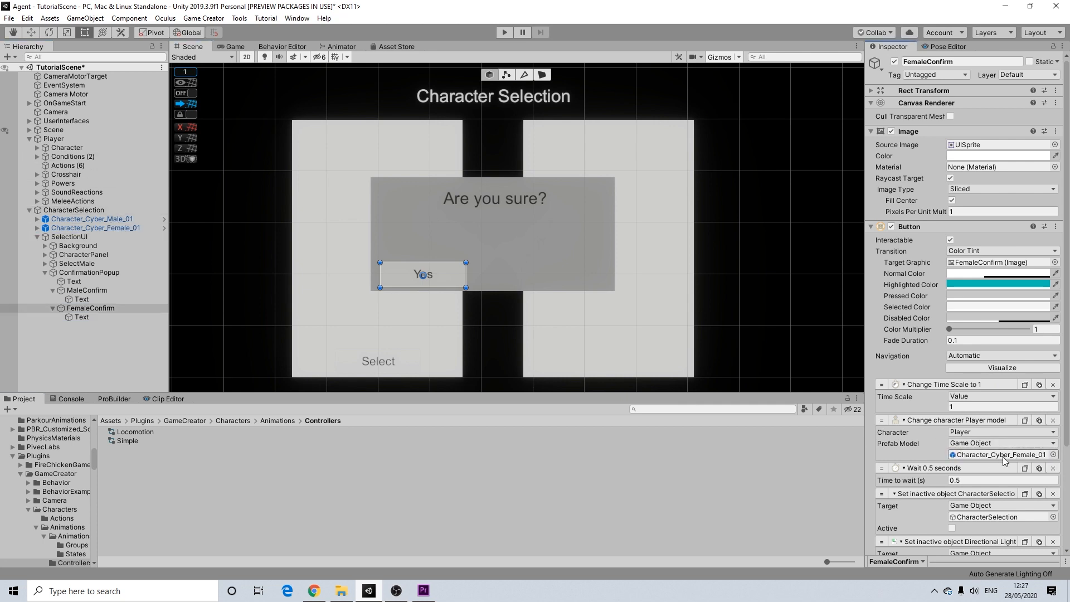
{"action": "left_click", "coordinate": [51, 290]}
{"action": "left_click", "coordinate": [51, 298]}
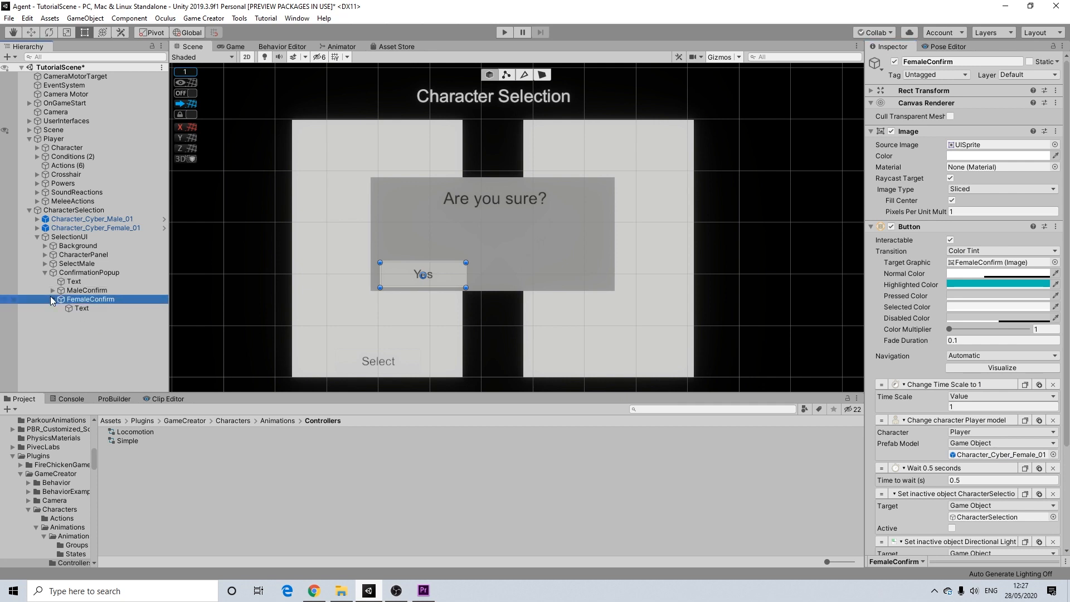
- Duplicate the FemaleConfirm button and move the copy into the lower-right corner of the confirmation popup
{"action": "left_click", "coordinate": [84, 290], "text": "ctrl"}
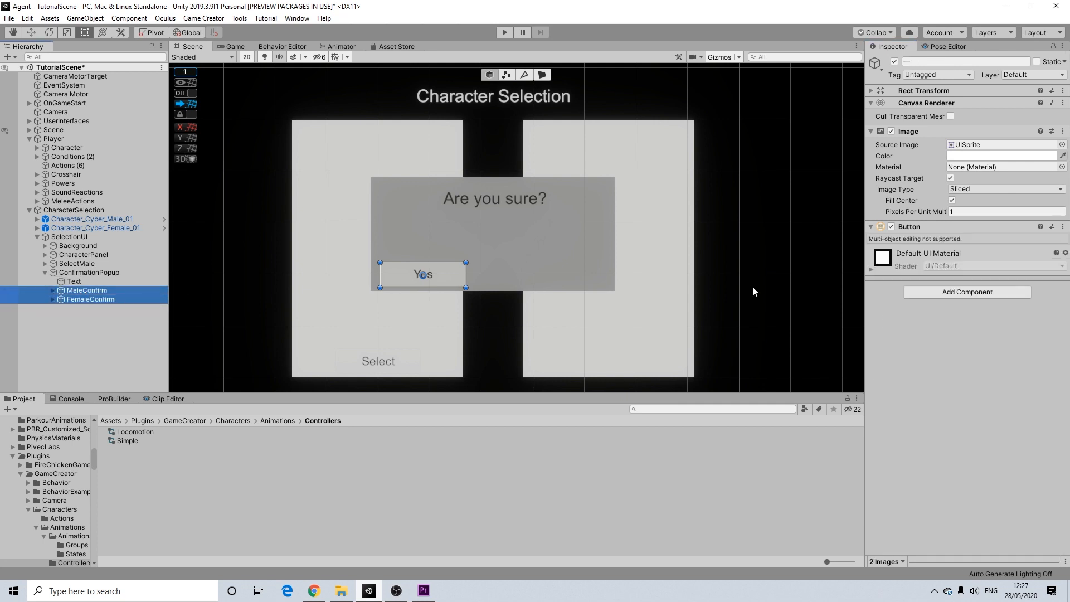
{"action": "left_click", "coordinate": [98, 299]}
{"action": "key", "text": "ctrl+d"}
{"action": "left_click_drag", "start_coordinate": [453, 276], "coordinate": [593, 276]}
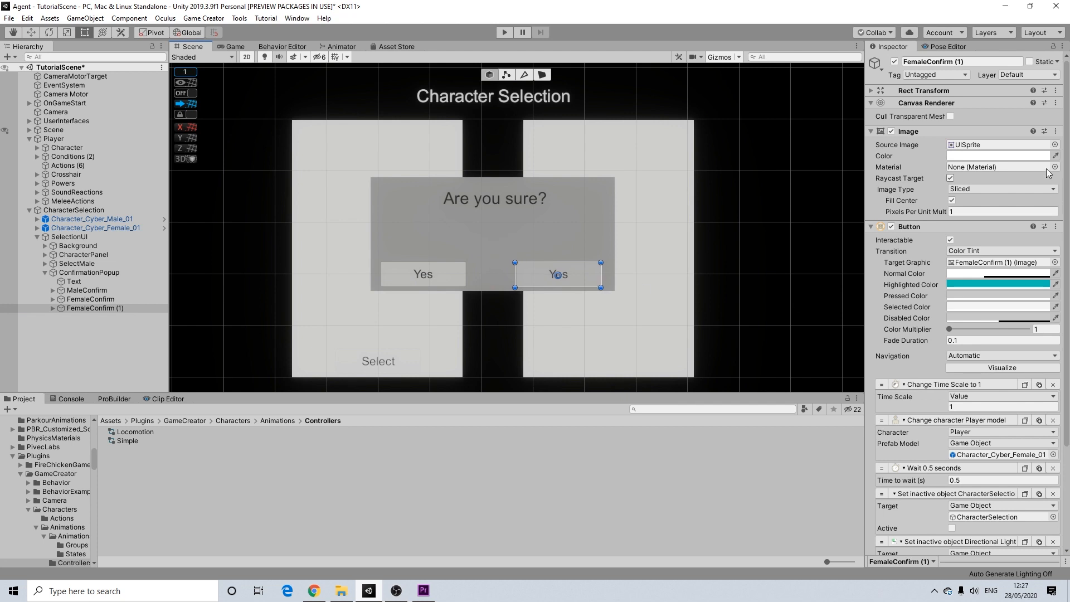
- Change the label text of the FemaleConfirm (1) button to "No"
{"action": "left_click", "coordinate": [53, 308]}
{"action": "left_click", "coordinate": [81, 317]}
{"action": "left_click", "coordinate": [922, 156]}
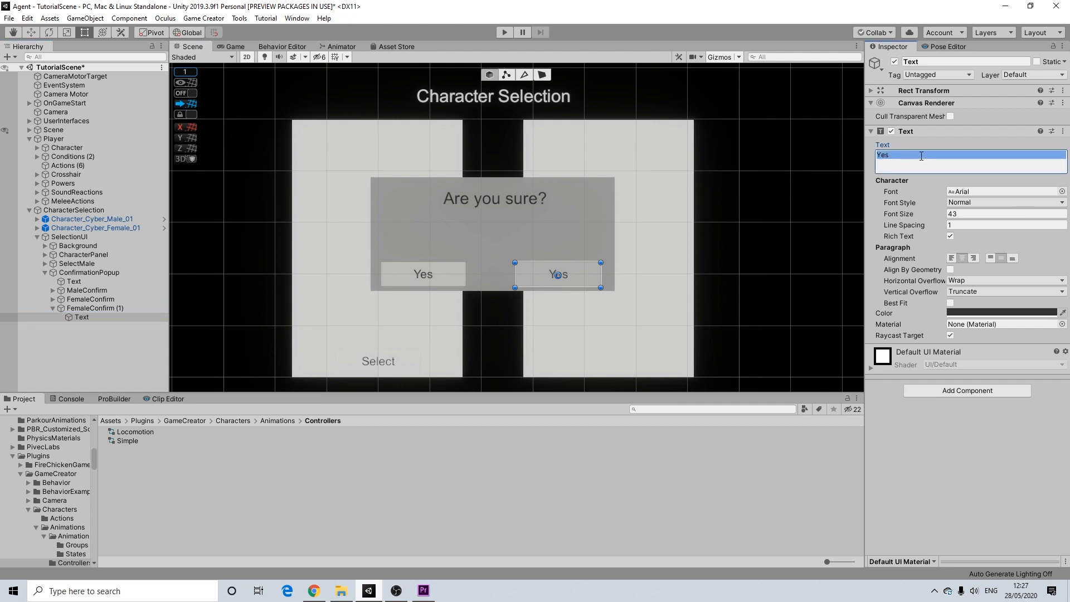
{"action": "type", "text": "No"}
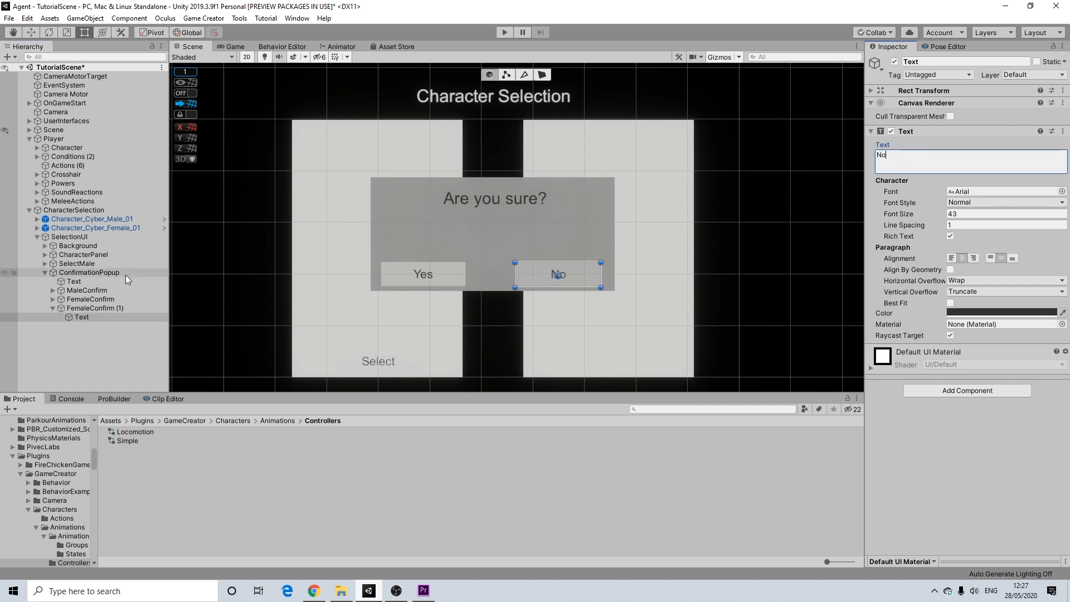
- Delete the copied actions from FemaleConfirm (1), keeping only a single Set Active action for the Directional Light
{"action": "left_click", "coordinate": [89, 308]}
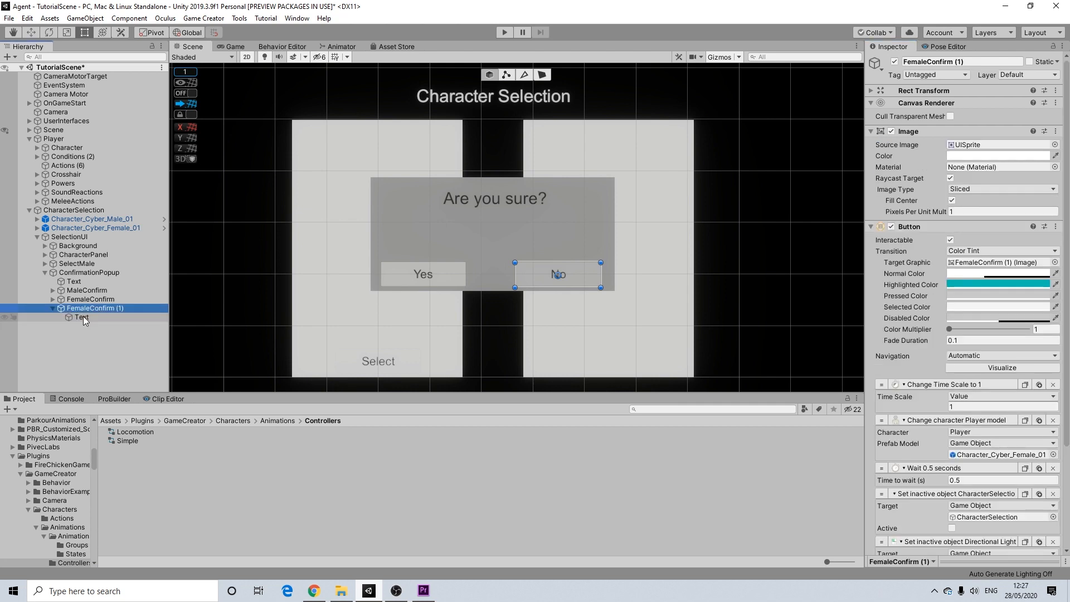
{"action": "left_click", "coordinate": [83, 316]}
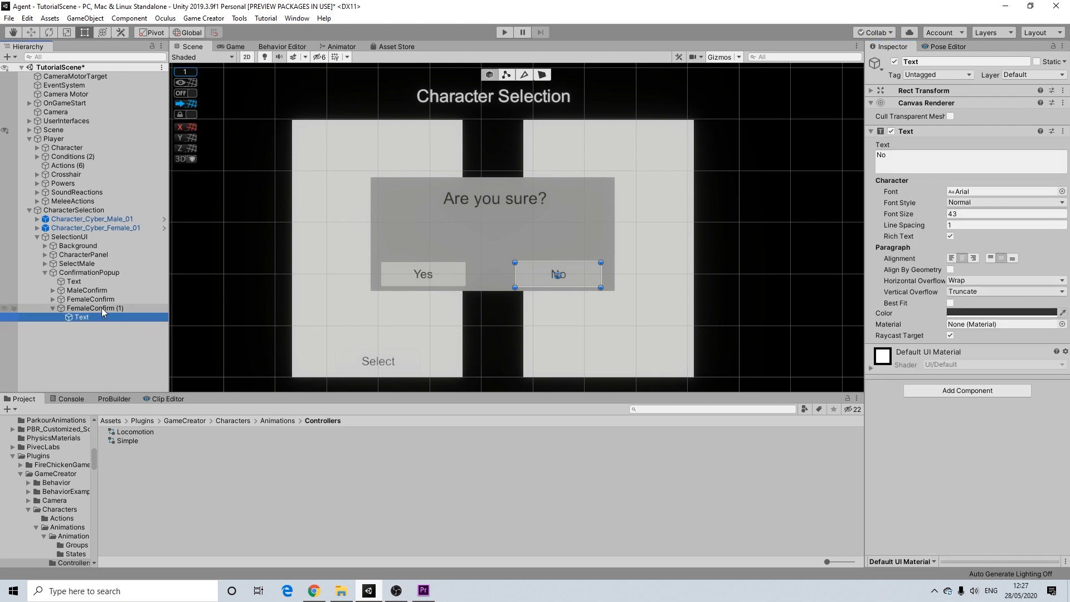
{"action": "left_click", "coordinate": [101, 307]}
{"action": "left_click", "coordinate": [1052, 385]}
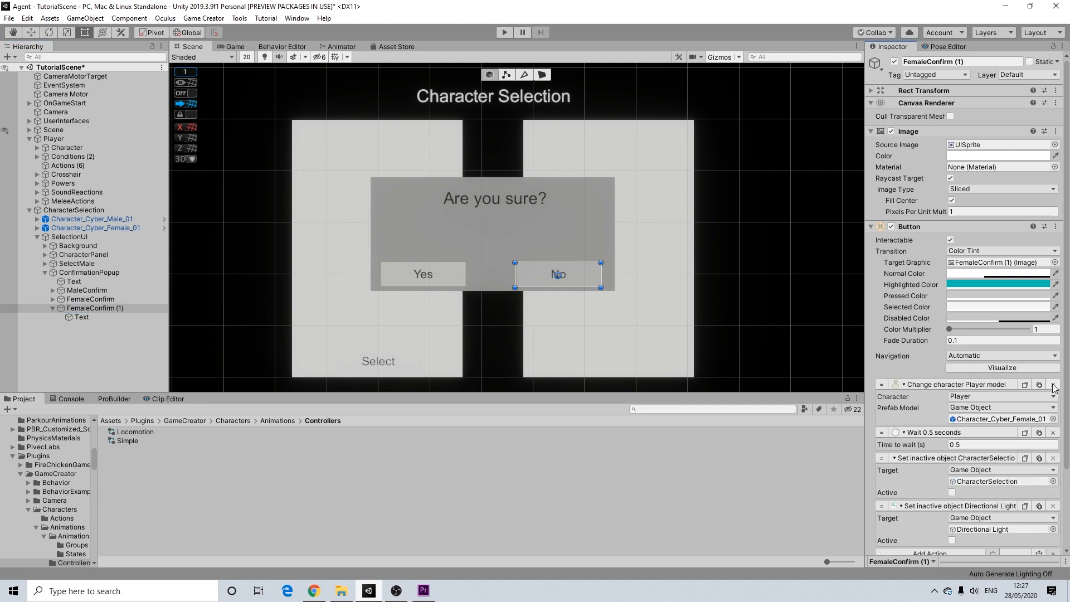
{"action": "left_click", "coordinate": [1053, 385]}
{"action": "left_click", "coordinate": [1053, 385]}
{"action": "left_click", "coordinate": [1053, 385]}
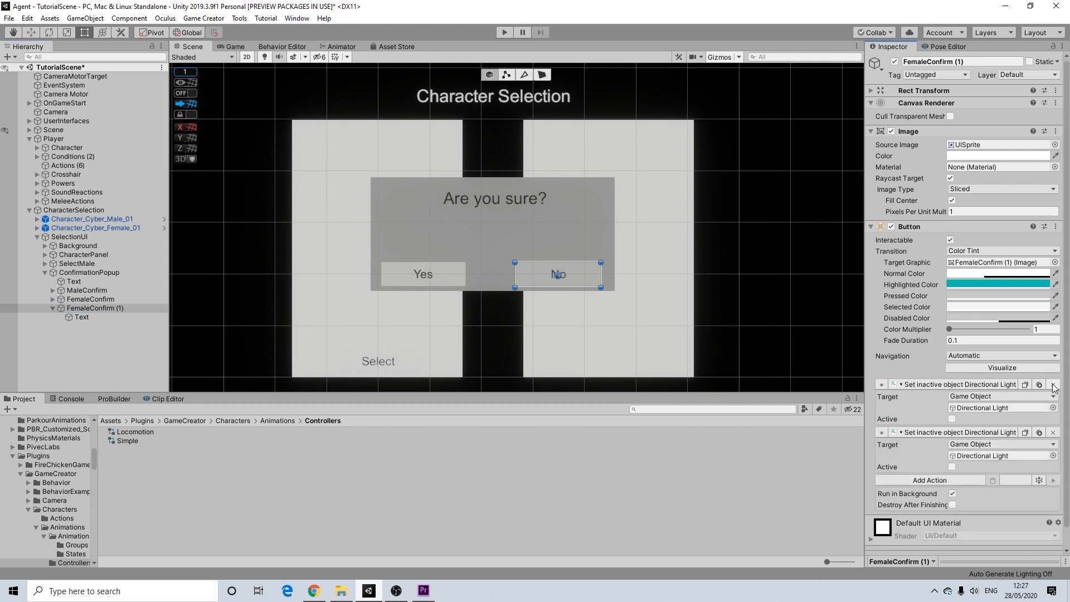
{"action": "left_click", "coordinate": [1053, 385]}
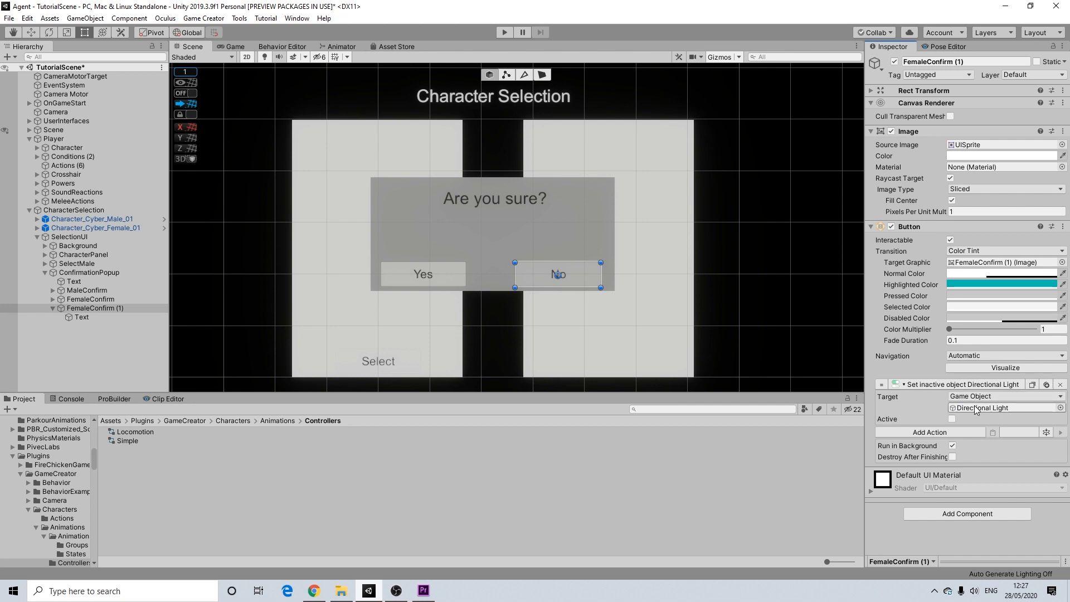
- Retarget the remaining action to ConfirmationPopup and duplicate it twice, targeting the copies at MaleConfirm and FemaleConfirm, all set inactive
{"action": "left_click_drag", "start_coordinate": [71, 277], "coordinate": [976, 410]}
{"action": "left_click", "coordinate": [1046, 385]}
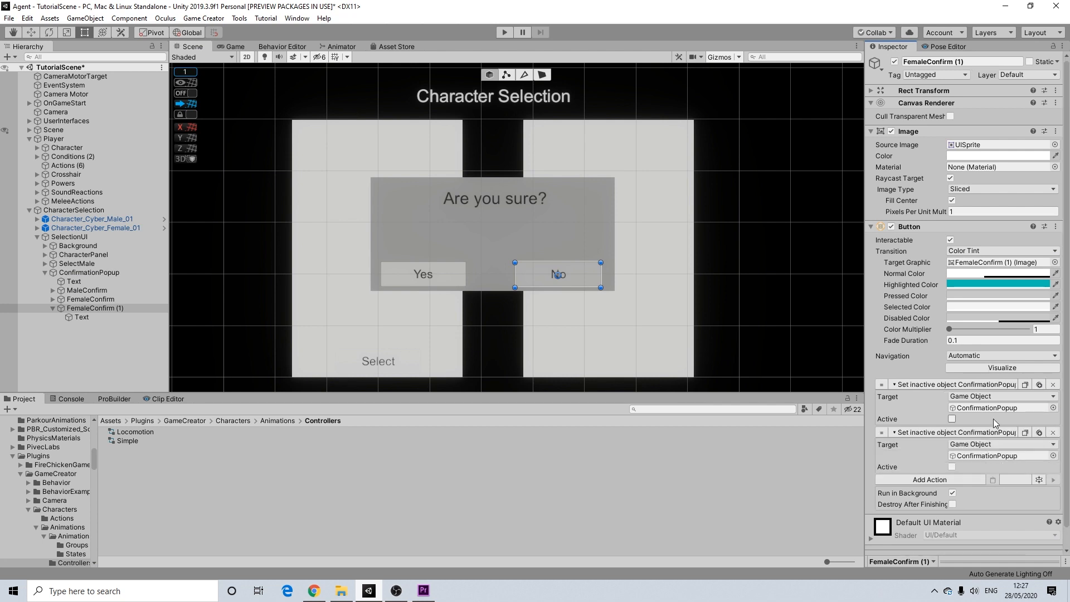
{"action": "left_click_drag", "start_coordinate": [87, 290], "coordinate": [981, 455]}
{"action": "left_click", "coordinate": [1036, 434]}
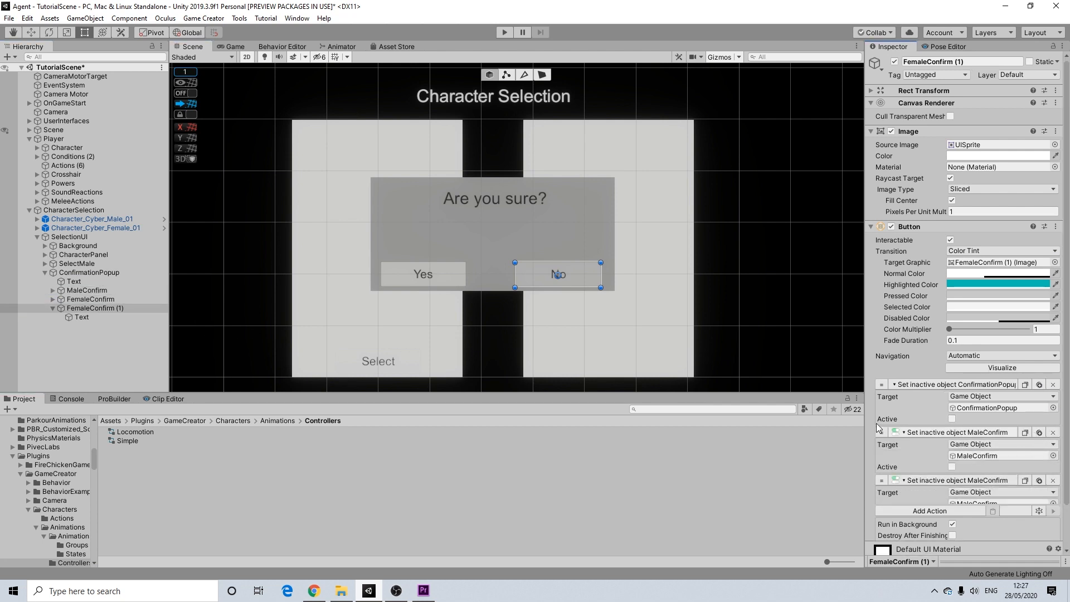
{"action": "left_click_drag", "start_coordinate": [89, 300], "coordinate": [1023, 511]}
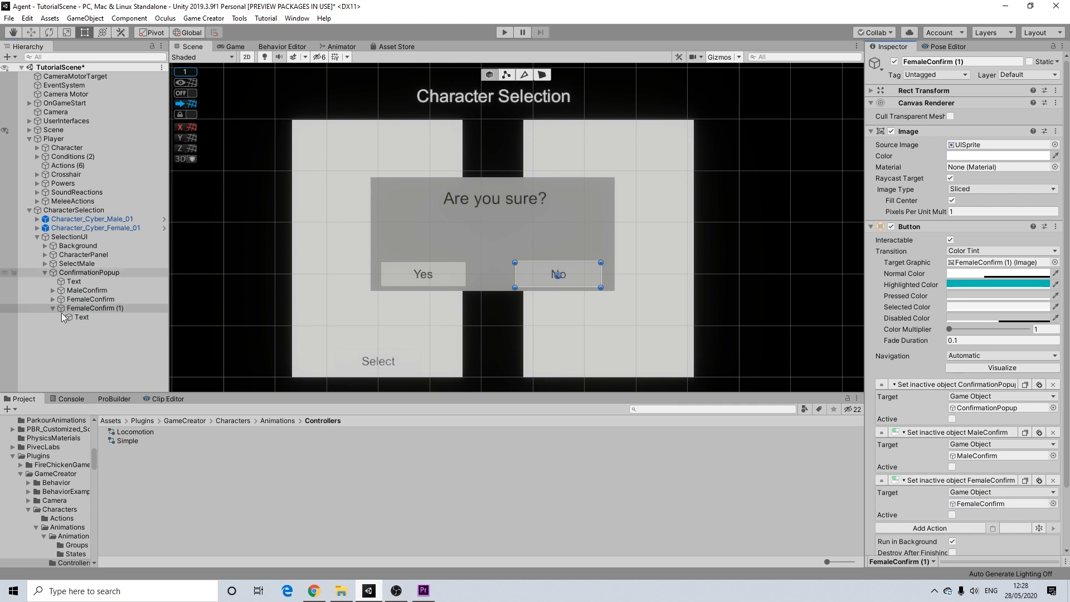
- Rename the FemaleConfirm (1) button to NoConfirm and collapse it in the hierarchy
{"action": "right_click", "coordinate": [88, 308]}
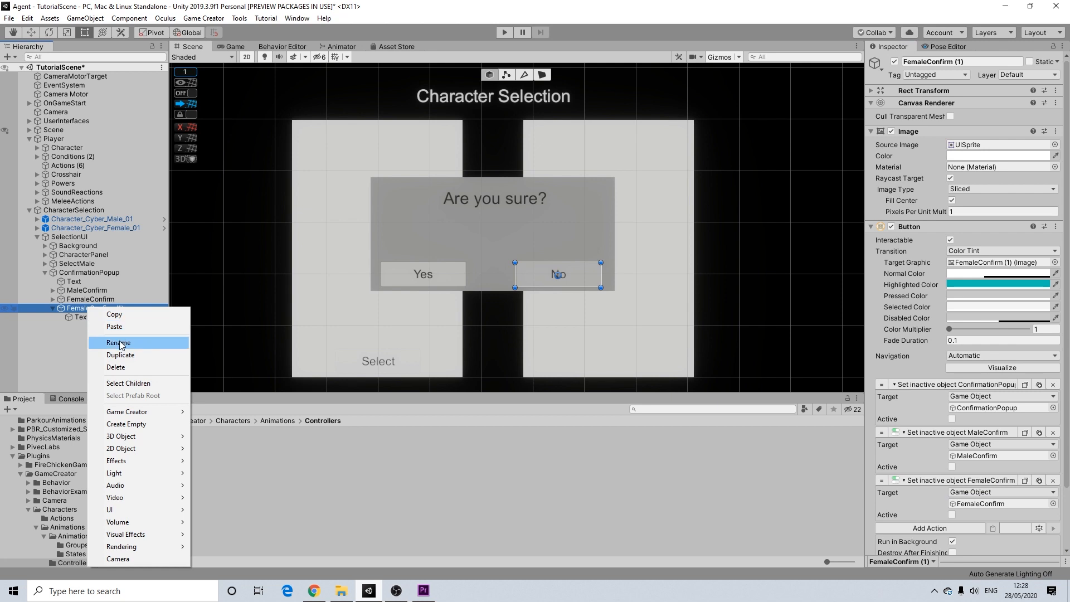
{"action": "left_click", "coordinate": [119, 341]}
{"action": "type", "text": "NoGobac"}
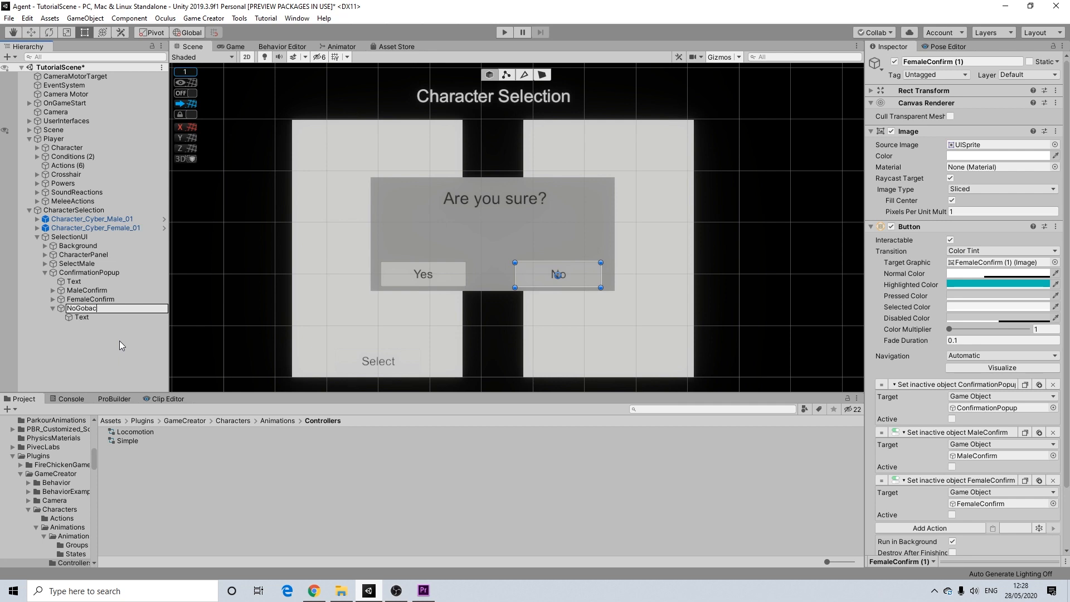
{"action": "key", "text": "BackSpace"}
{"action": "key", "text": "BackSpace"}
{"action": "type", "text": "C"}
{"action": "key", "text": "Return"}
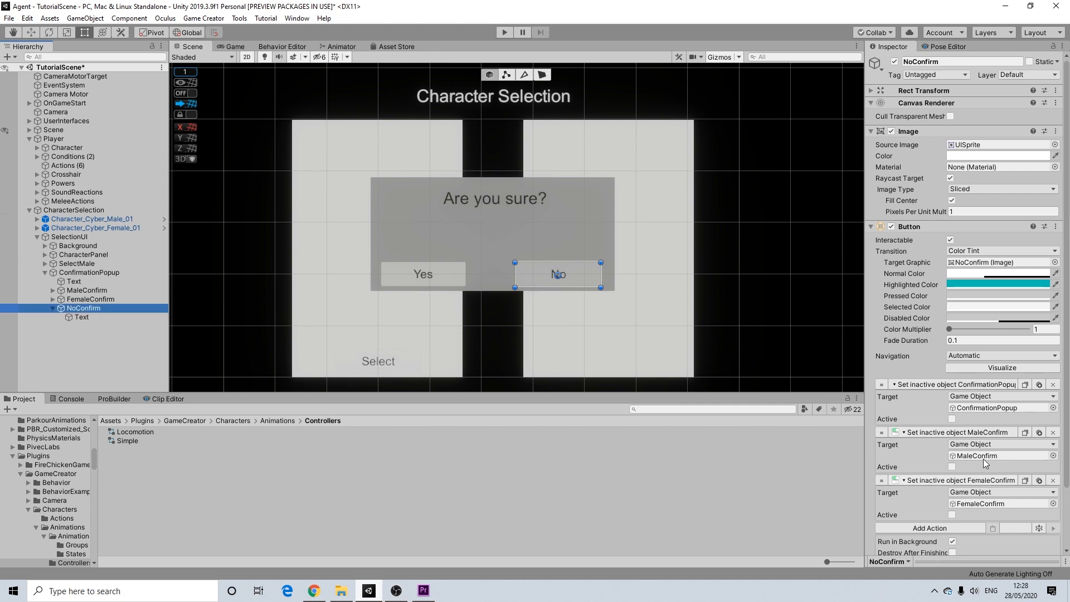
{"action": "left_click", "coordinate": [51, 309]}
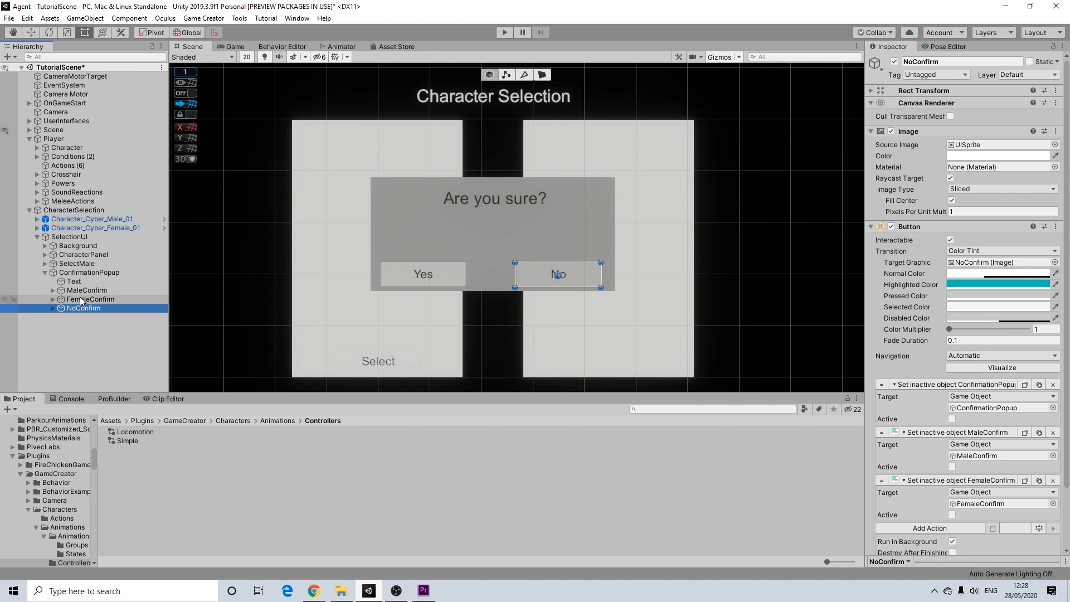
- Deactivate the MaleConfirm and FemaleConfirm buttons together
{"action": "left_click", "coordinate": [81, 301]}
{"action": "left_click", "coordinate": [87, 290], "text": "ctrl"}
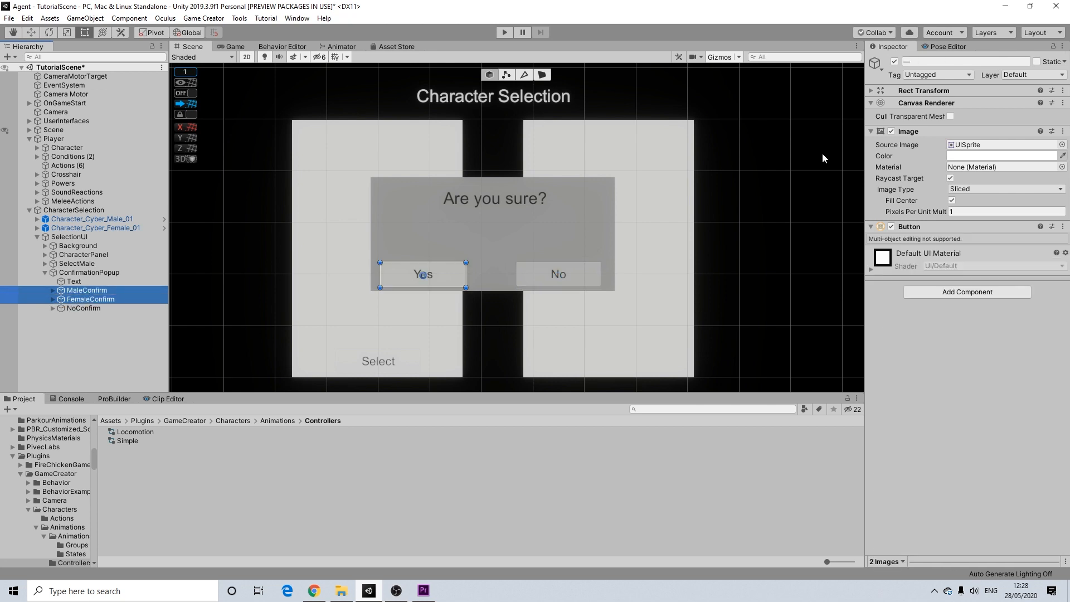
{"action": "left_click", "coordinate": [895, 62]}
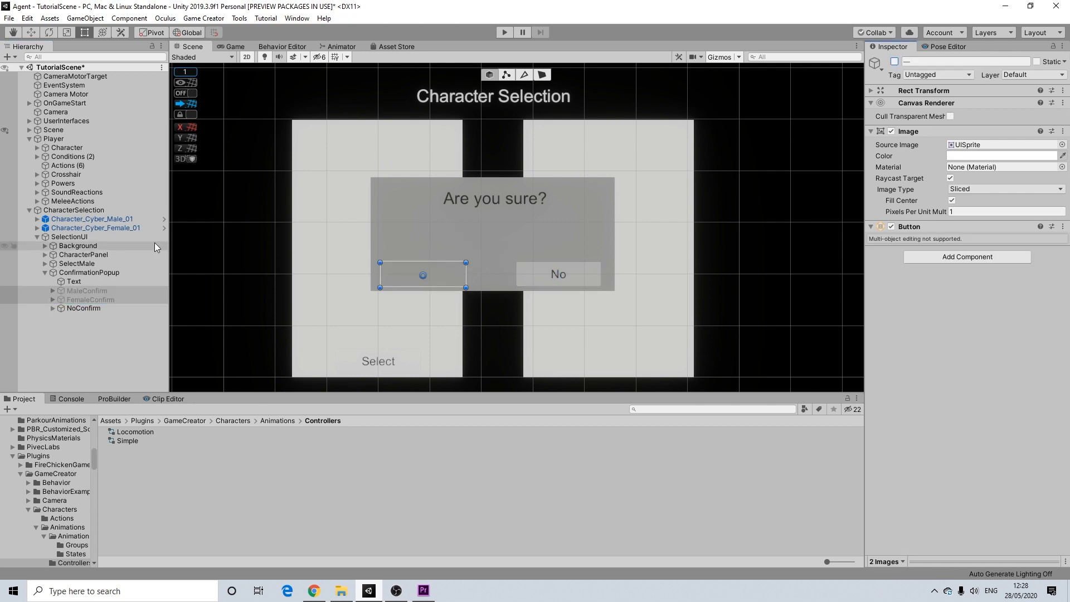
- Assign ConfirmationPopup and MaleConfirm as the targets of SelectMale's first and second Set Active actions
{"action": "left_click", "coordinate": [83, 264]}
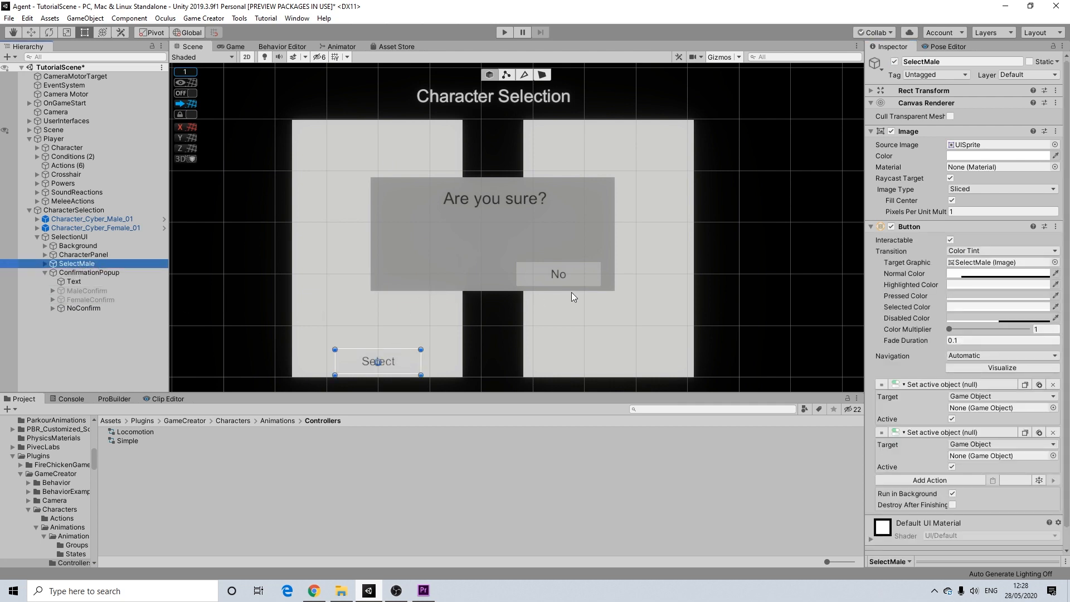
{"action": "left_click_drag", "start_coordinate": [86, 291], "coordinate": [1002, 455]}
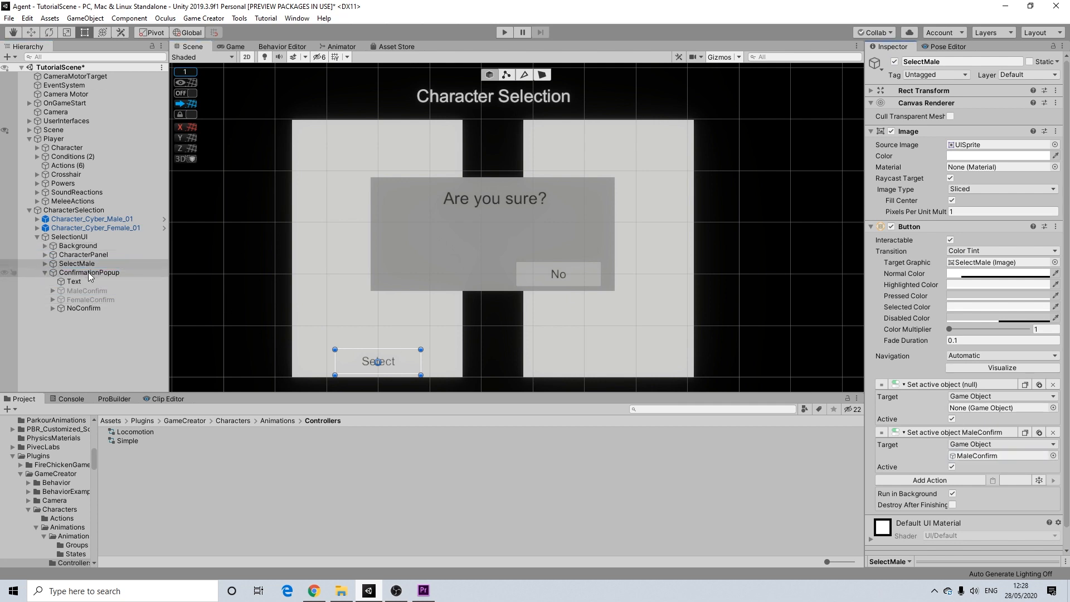
{"action": "left_click_drag", "start_coordinate": [743, 369], "coordinate": [978, 409]}
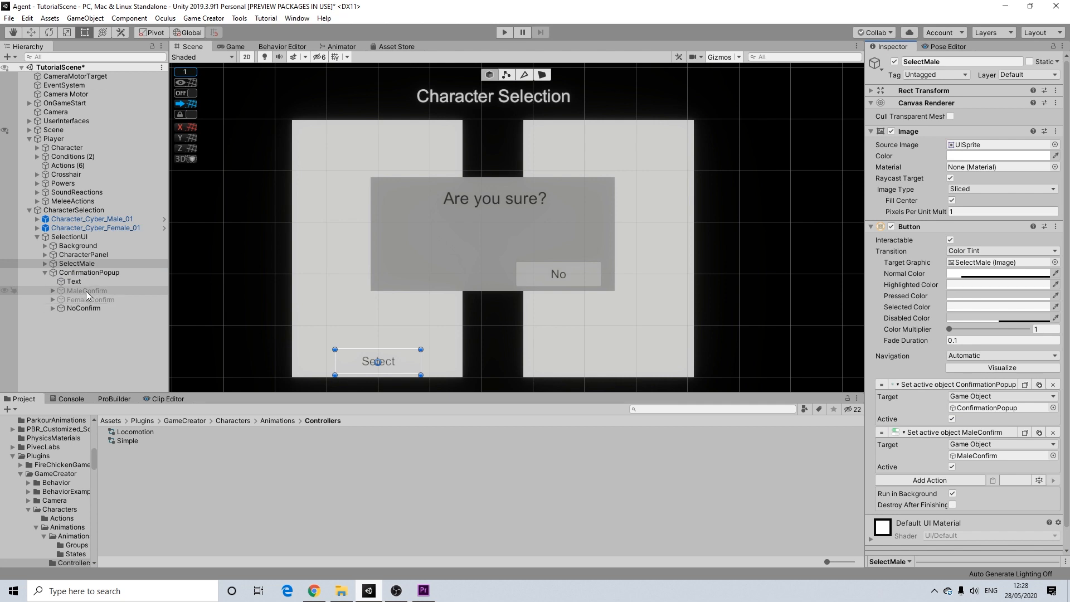
- Duplicate the SelectMale button, place the copy directly below it in the hierarchy, and name it SelectFemale
{"action": "left_click", "coordinate": [71, 263]}
{"action": "key", "text": "ctrl+d"}
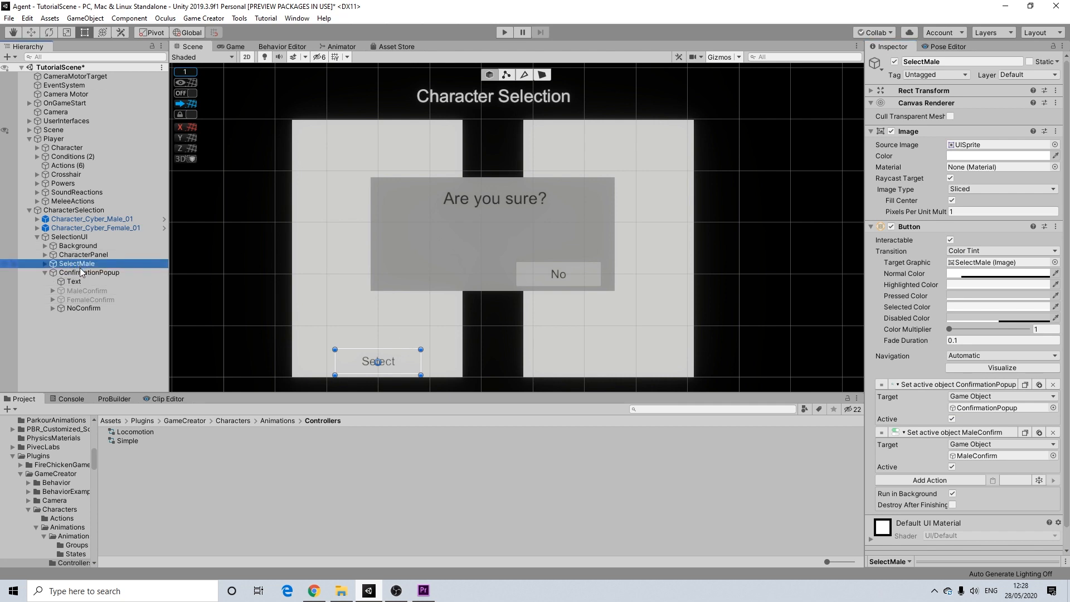
{"action": "left_click_drag", "start_coordinate": [69, 316], "coordinate": [75, 274]}
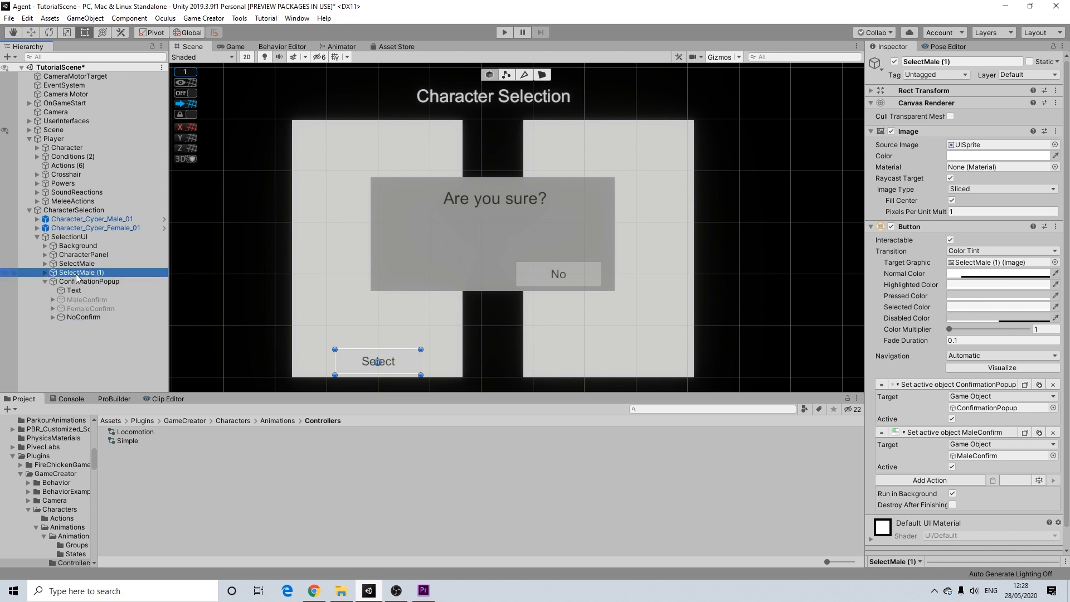
{"action": "right_click", "coordinate": [76, 273]}
{"action": "left_click", "coordinate": [100, 306]}
{"action": "type", "text": "SelectFemale"}
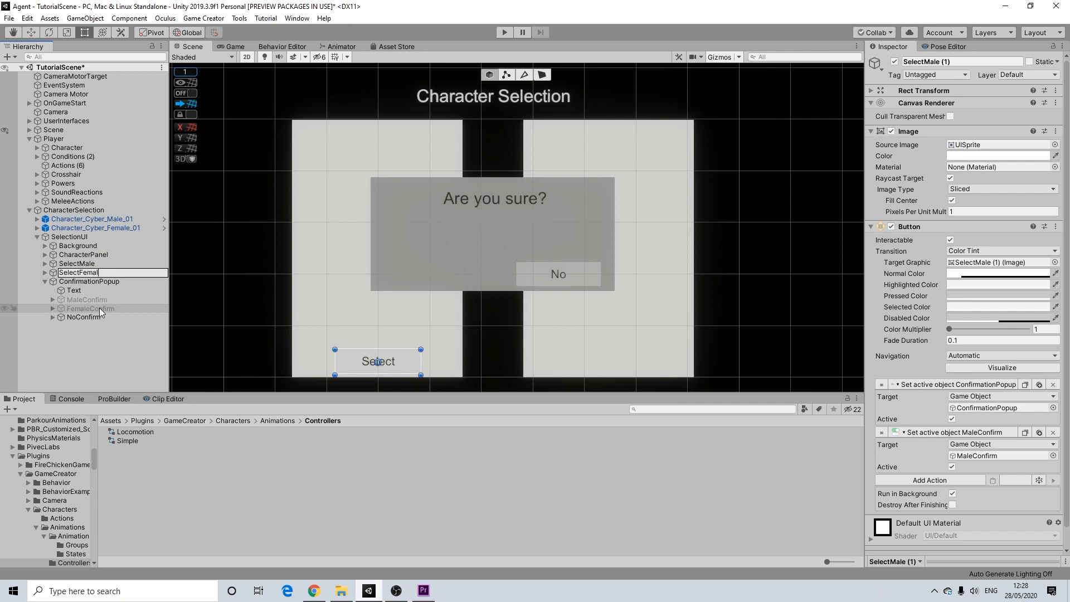
{"action": "key", "text": "Return"}
- Move the SelectFemale button to the bottom of the right-hand character panel and retarget its second Set Active action to FemaleConfirm
{"action": "left_click_drag", "start_coordinate": [412, 360], "coordinate": [657, 362]}
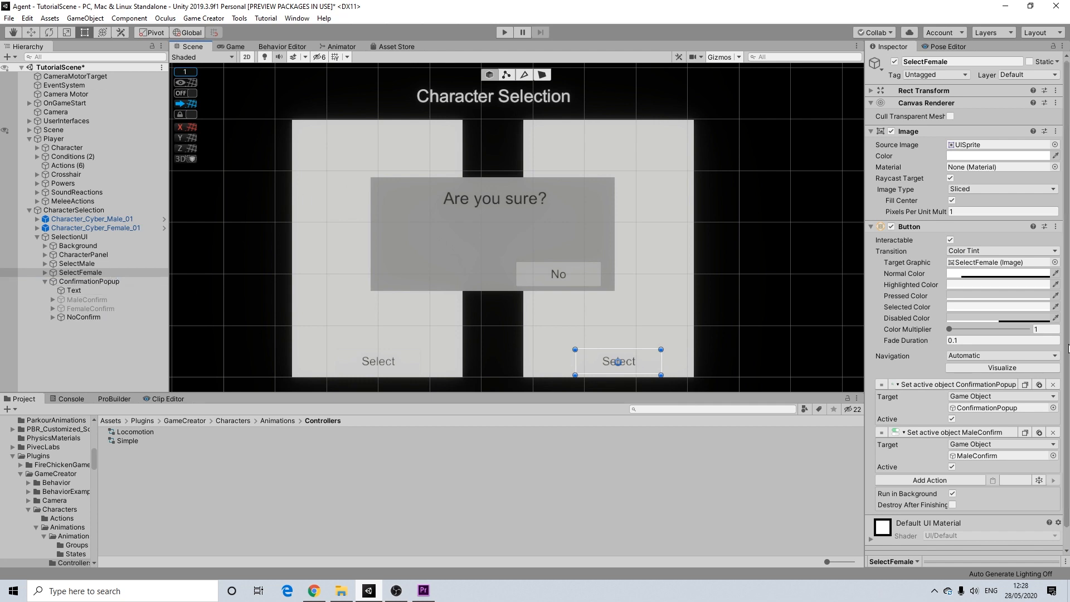
{"action": "left_click", "coordinate": [96, 310]}
{"action": "left_click_drag", "start_coordinate": [96, 309], "coordinate": [981, 456]}
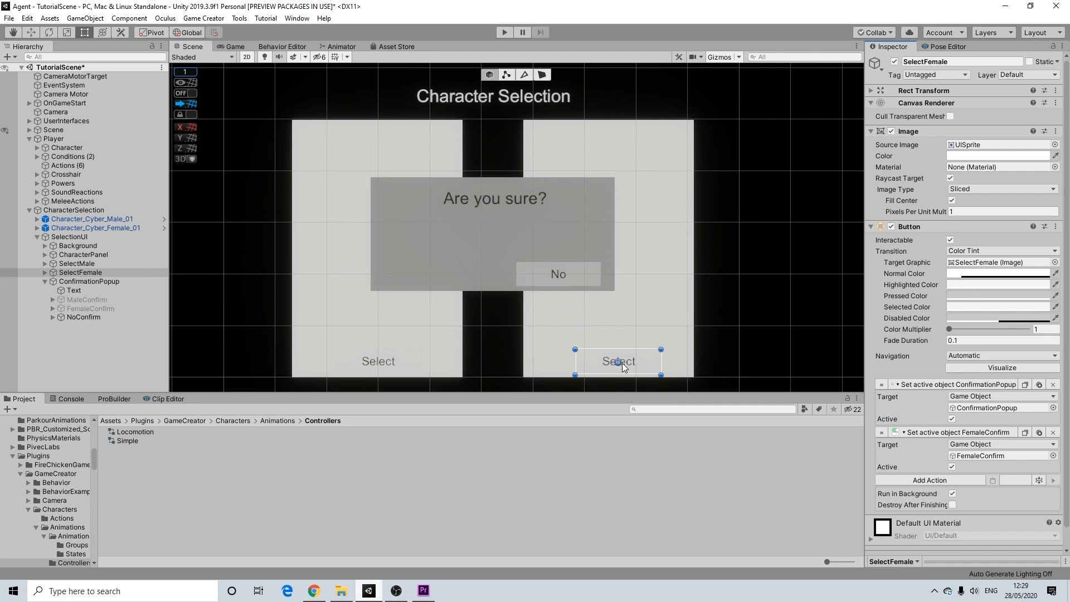
{"action": "left_click", "coordinate": [86, 301]}
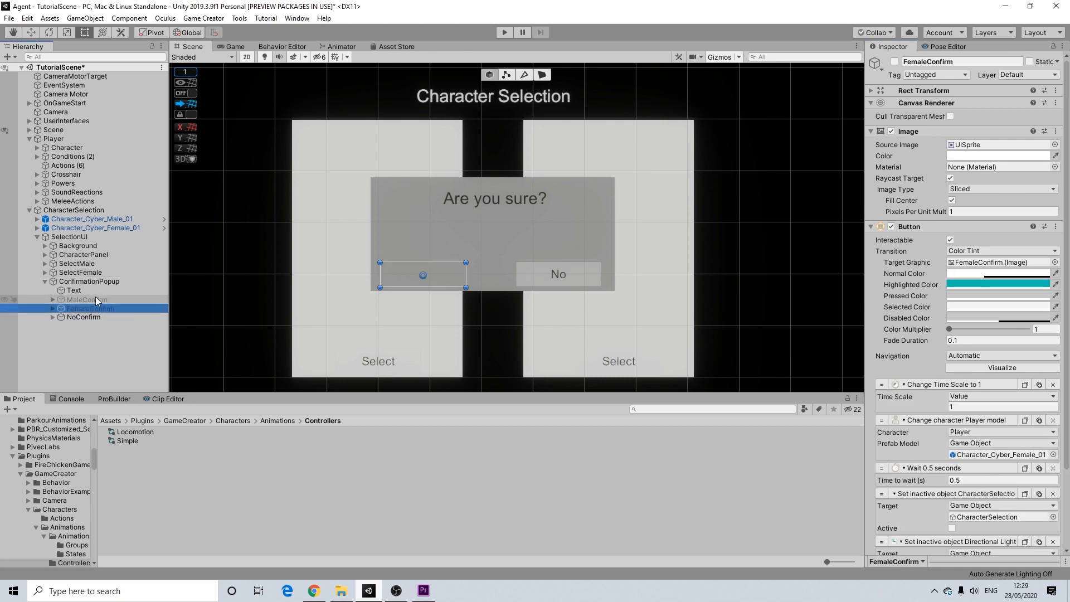
{"action": "left_click", "coordinate": [90, 308]}
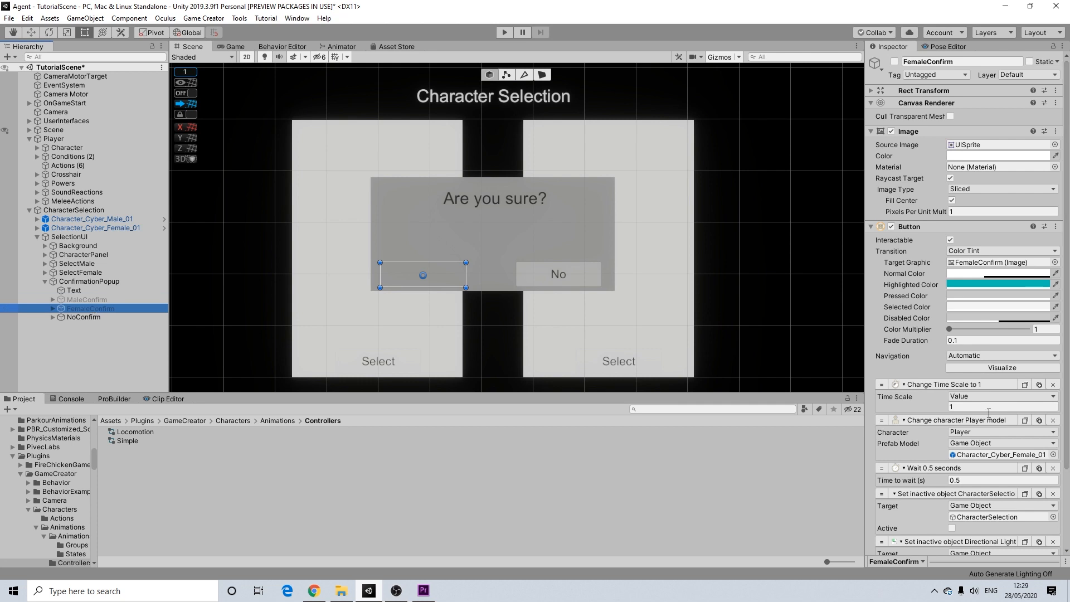
{"action": "scroll", "coordinate": [996, 457], "scroll_direction": "down", "scroll_amount": 3}
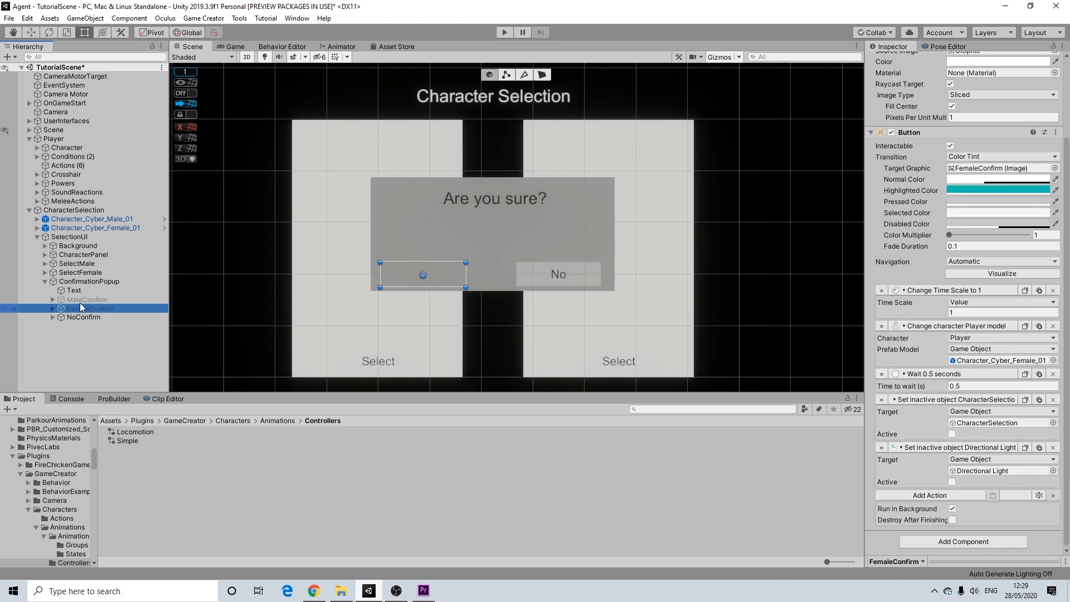
- Nudge the Select label on the SelectFemale button slightly to the left
{"action": "left_click", "coordinate": [624, 360]}
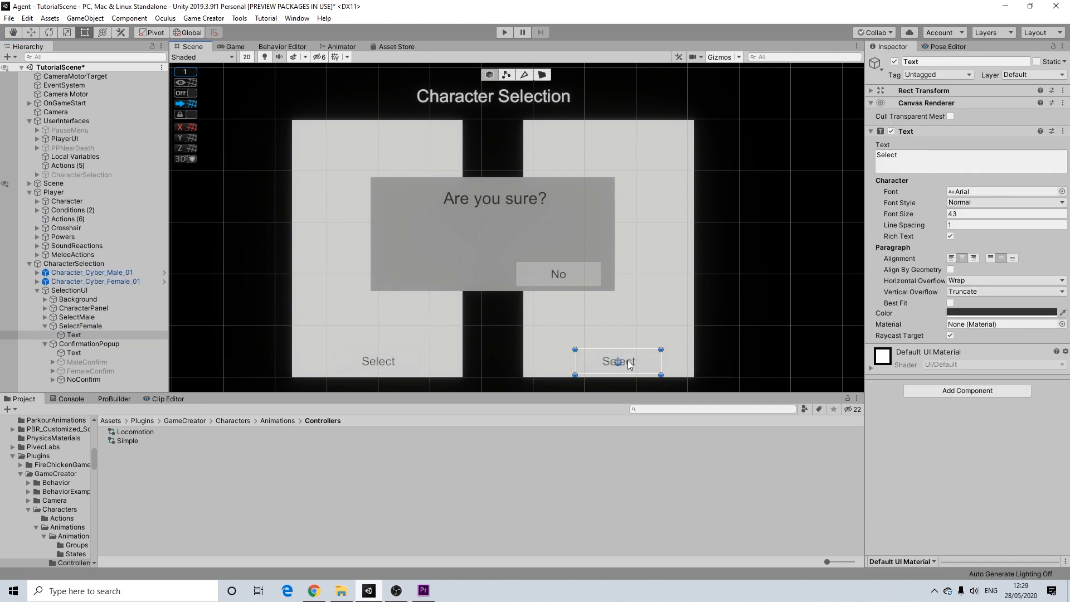
{"action": "left_click_drag", "start_coordinate": [624, 359], "coordinate": [621, 360]}
{"action": "left_click", "coordinate": [730, 330]}
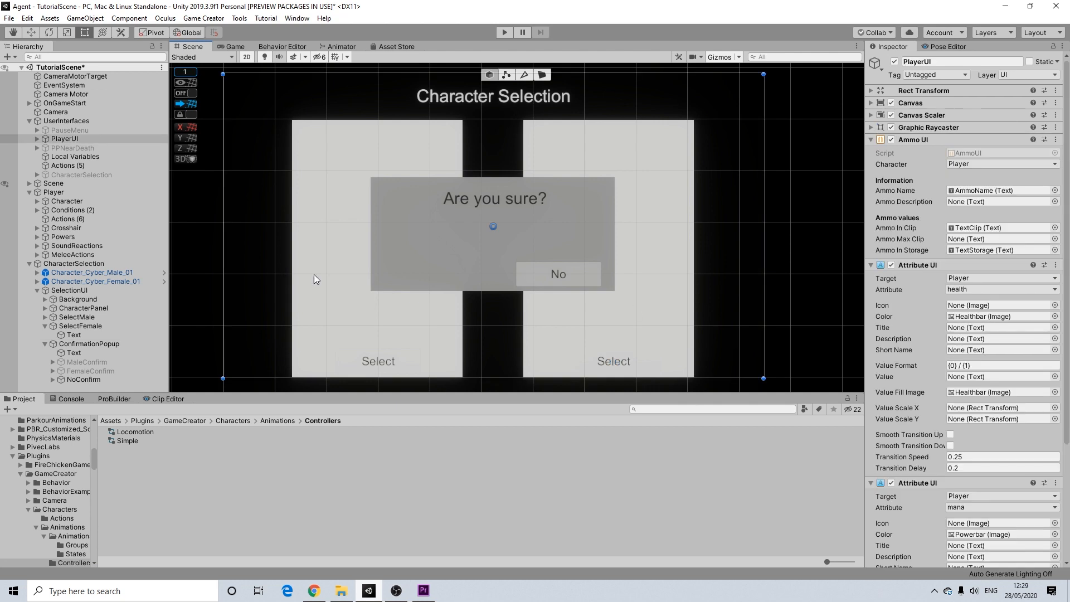
- Deactivate the ConfirmationPopup object and collapse SelectFemale and ConfirmationPopup in the hierarchy
{"action": "left_click", "coordinate": [95, 344]}
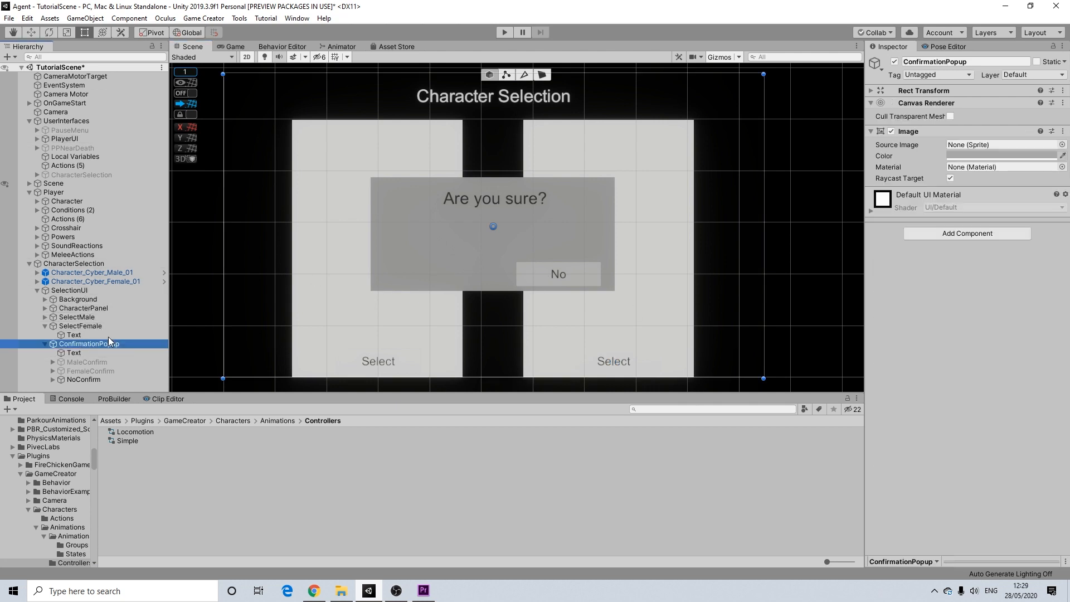
{"action": "left_click", "coordinate": [896, 61]}
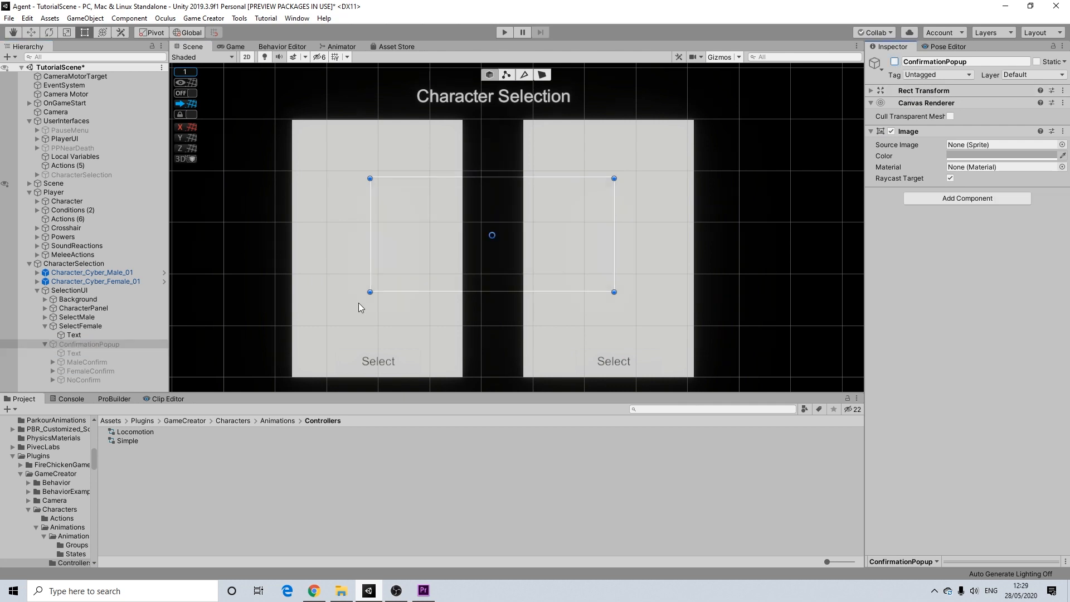
{"action": "left_click", "coordinate": [76, 337]}
{"action": "left_click", "coordinate": [82, 326]}
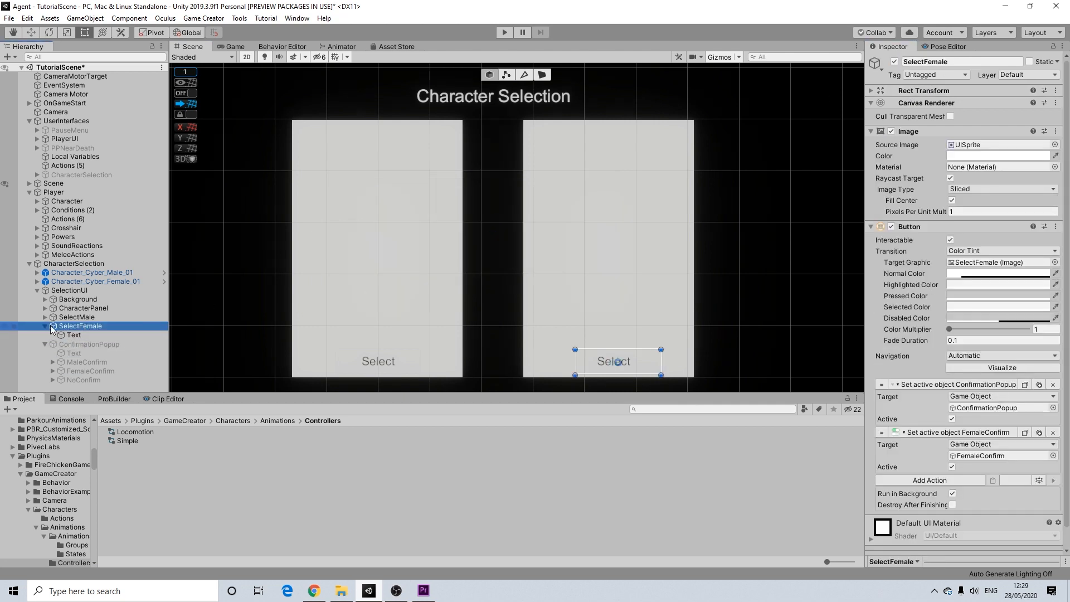
{"action": "left_click", "coordinate": [44, 326]}
{"action": "left_click", "coordinate": [45, 335]}
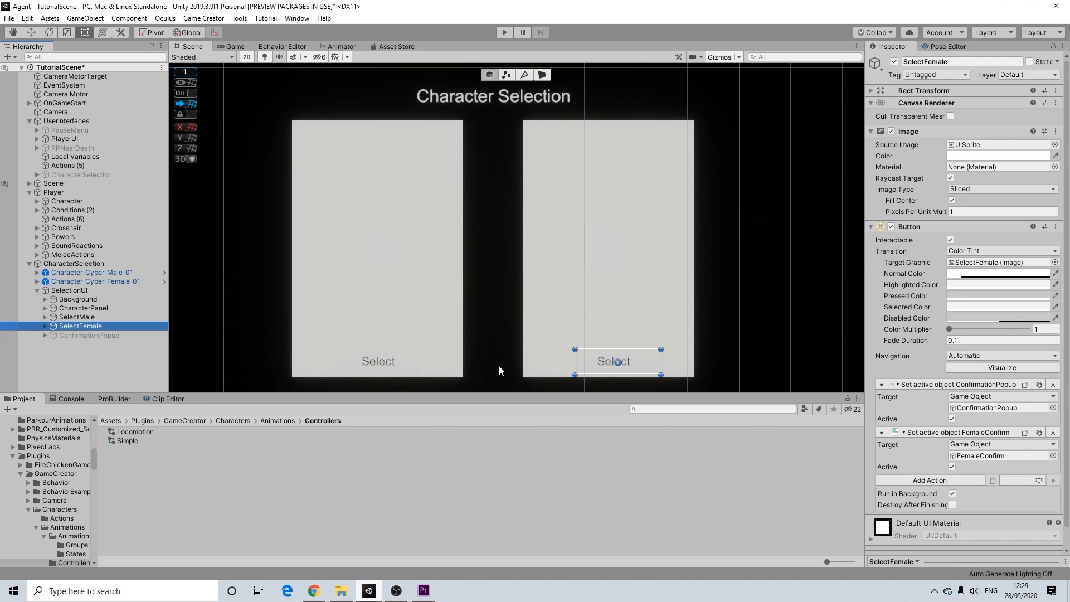
{"action": "scroll", "coordinate": [760, 292], "scroll_direction": "down", "scroll_amount": 1}
{"action": "scroll", "coordinate": [754, 292], "scroll_direction": "up", "scroll_amount": 1}
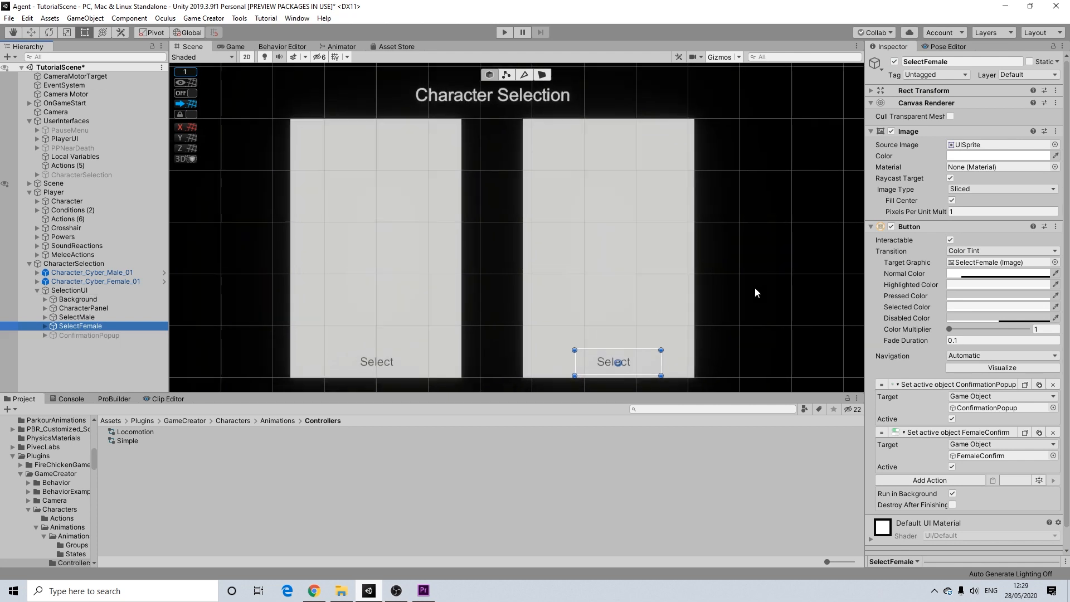
{"action": "scroll", "coordinate": [747, 295], "scroll_direction": "down", "scroll_amount": 1}
{"action": "middle_click_drag", "start_coordinate": [763, 295], "coordinate": [717, 289]}
{"action": "scroll", "coordinate": [700, 295], "scroll_direction": "down", "scroll_amount": 1}
{"action": "scroll", "coordinate": [691, 294], "scroll_direction": "up", "scroll_amount": 2}
{"action": "left_click", "coordinate": [728, 289]}
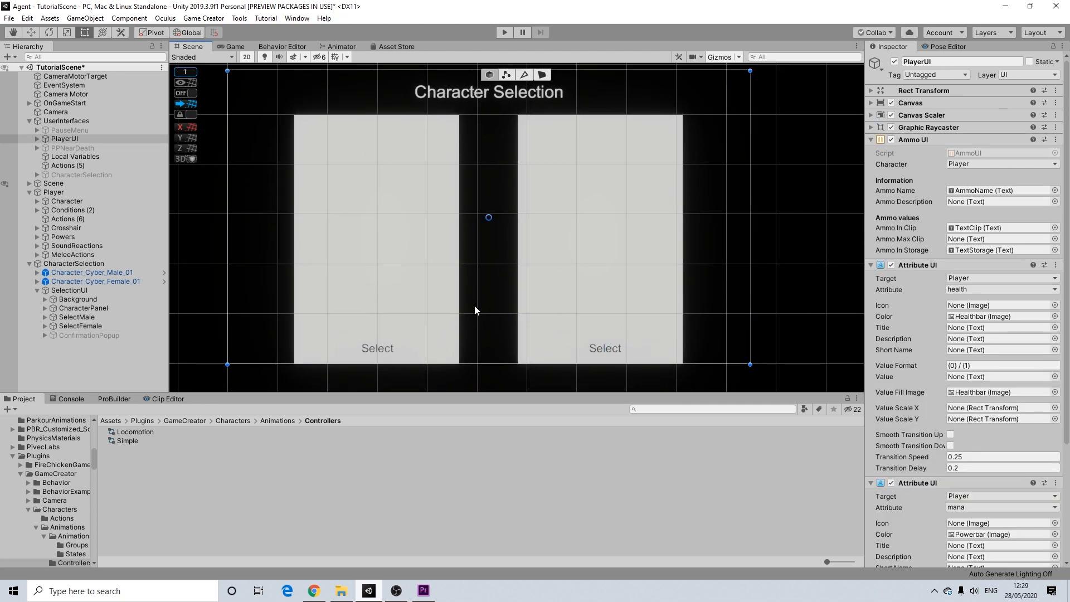
- Compare the action settings of the SelectMale and SelectFemale buttons
{"action": "left_click", "coordinate": [791, 268]}
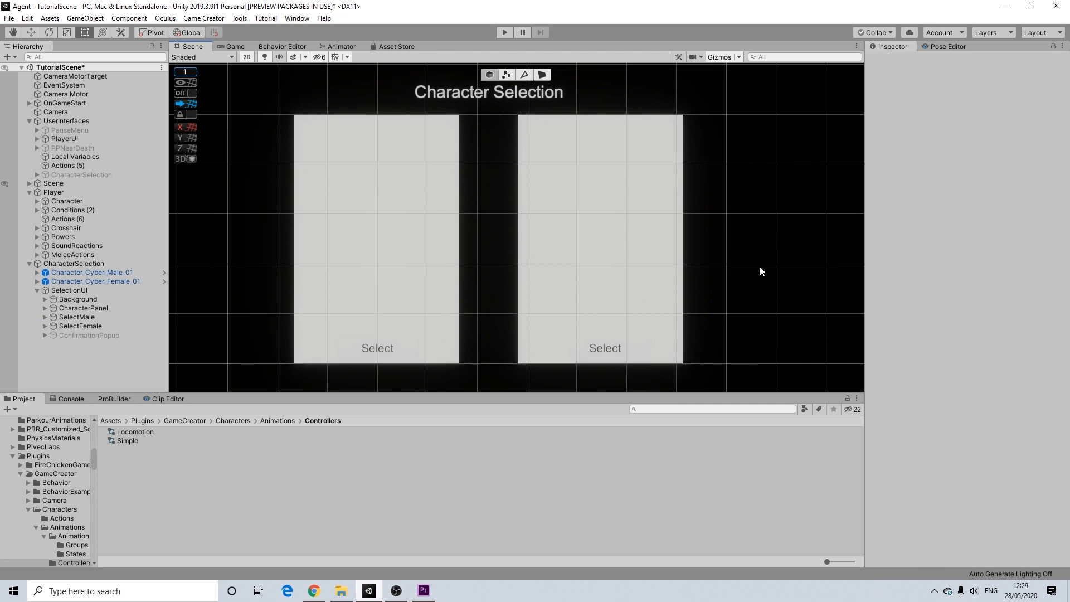
{"action": "left_click", "coordinate": [75, 325]}
{"action": "left_click", "coordinate": [78, 317]}
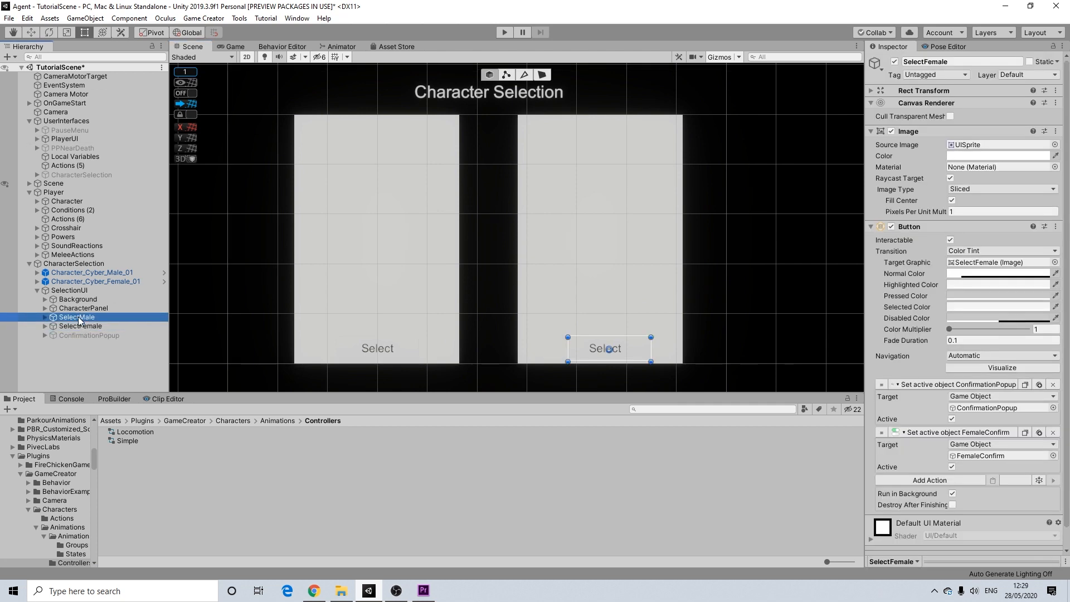
{"action": "left_click", "coordinate": [76, 325]}
{"action": "left_click", "coordinate": [81, 317]}
- Collapse the SelectionUI, Player, UserInterfaces and CharacterSelection groups in the hierarchy
{"action": "left_click", "coordinate": [37, 289]}
{"action": "left_click", "coordinate": [65, 263]}
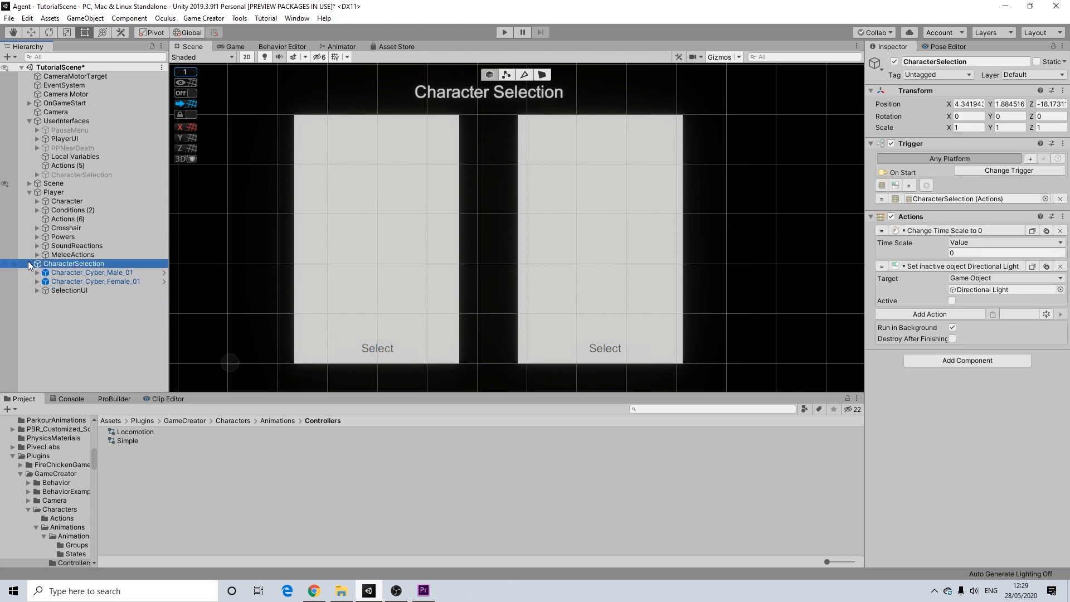
{"action": "left_click", "coordinate": [29, 191]}
{"action": "left_click", "coordinate": [28, 121]}
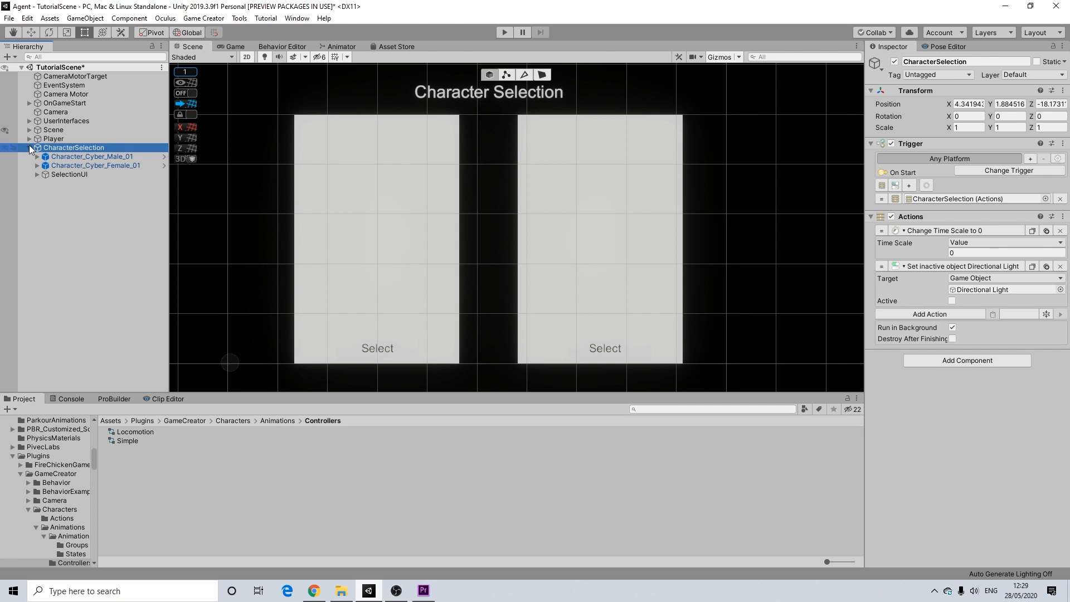
{"action": "left_click", "coordinate": [30, 147]}
- Activate the Directional Light object inside the Scene group and collapse the group again
{"action": "left_click", "coordinate": [29, 130]}
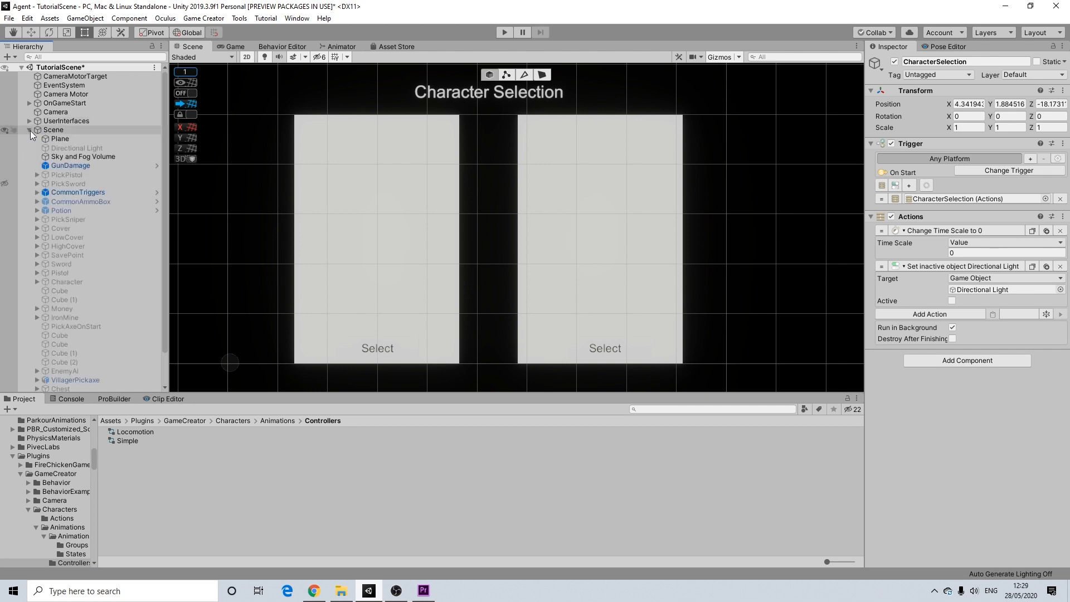
{"action": "left_click", "coordinate": [77, 147]}
{"action": "left_click", "coordinate": [892, 61]}
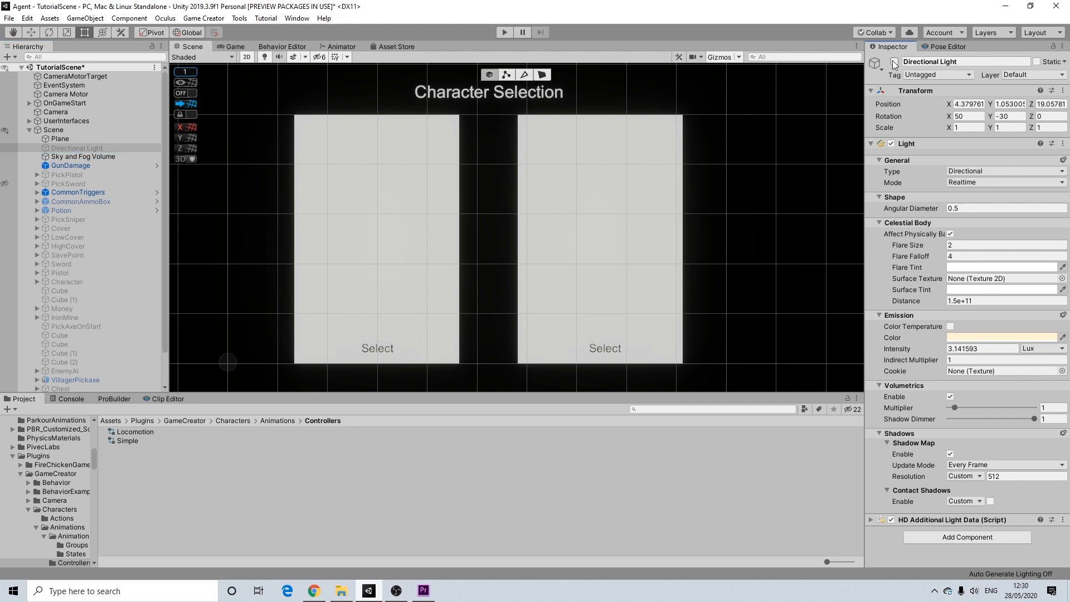
{"action": "scroll", "coordinate": [704, 193], "scroll_direction": "down", "scroll_amount": 8}
{"action": "middle_click_drag", "start_coordinate": [743, 188], "coordinate": [682, 190]}
{"action": "scroll", "coordinate": [682, 191], "scroll_direction": "up", "scroll_amount": 3}
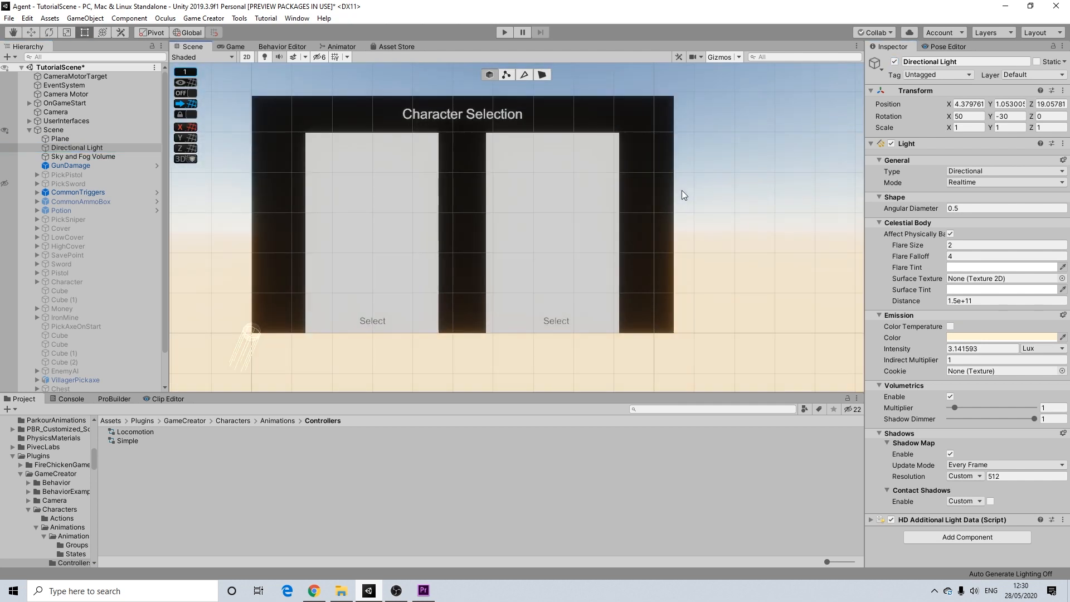
{"action": "scroll", "coordinate": [681, 189], "scroll_direction": "up", "scroll_amount": 1}
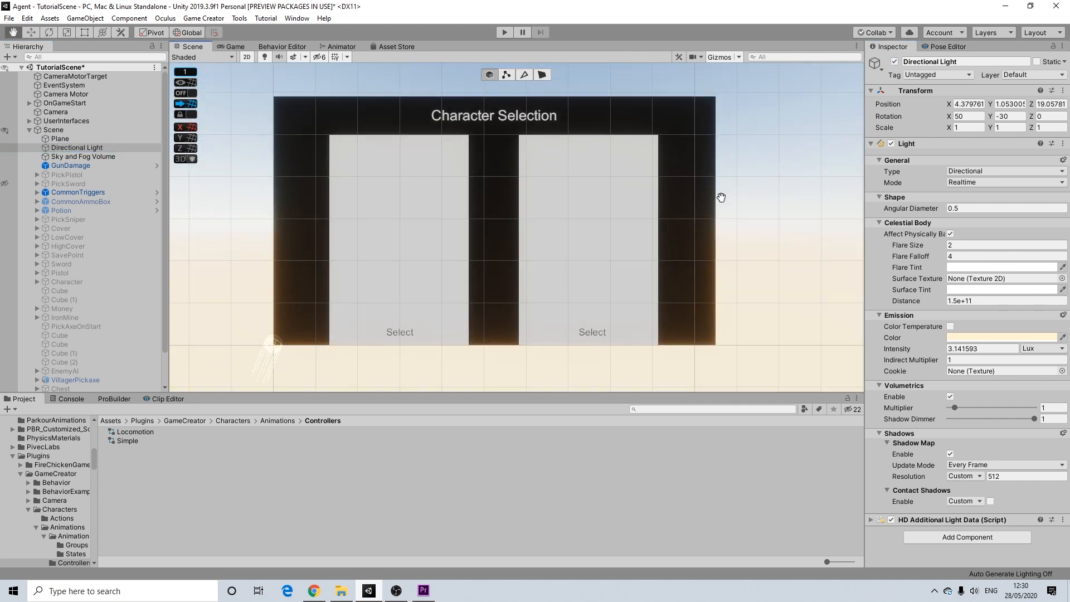
{"action": "left_click", "coordinate": [30, 130]}
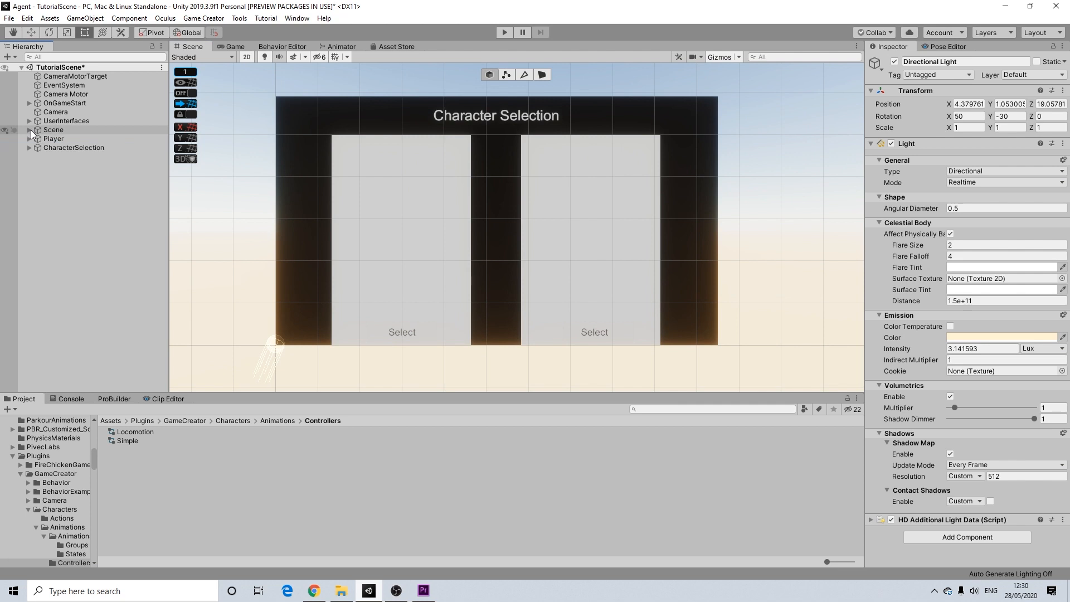
- Play-test the male selection, first declining and then accepting the confirmation popup, and stop play mode
{"action": "left_click", "coordinate": [505, 33]}
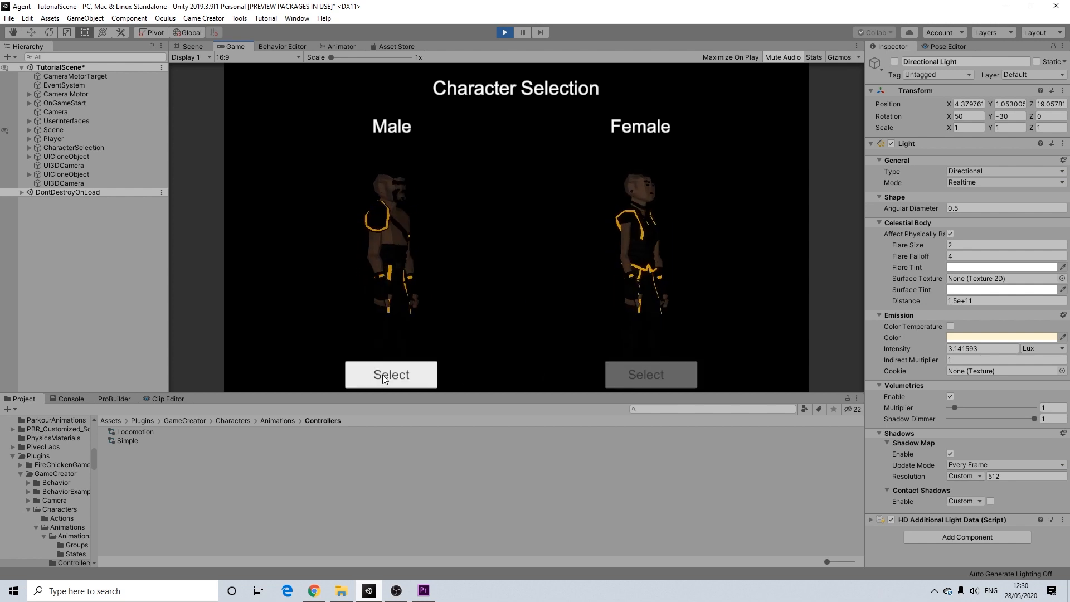
{"action": "left_click", "coordinate": [382, 375]}
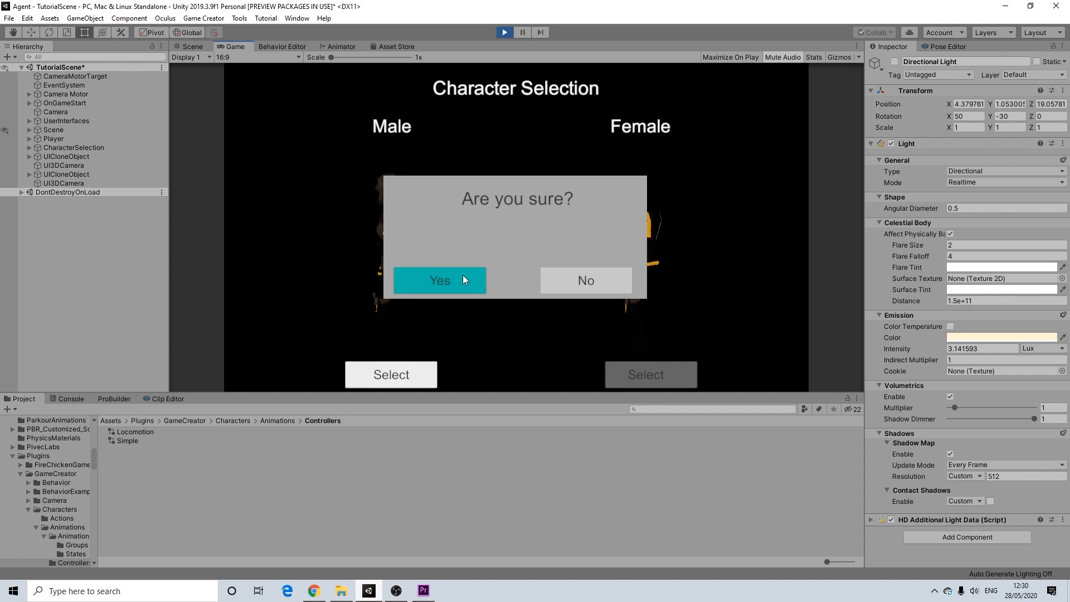
{"action": "left_click", "coordinate": [582, 279]}
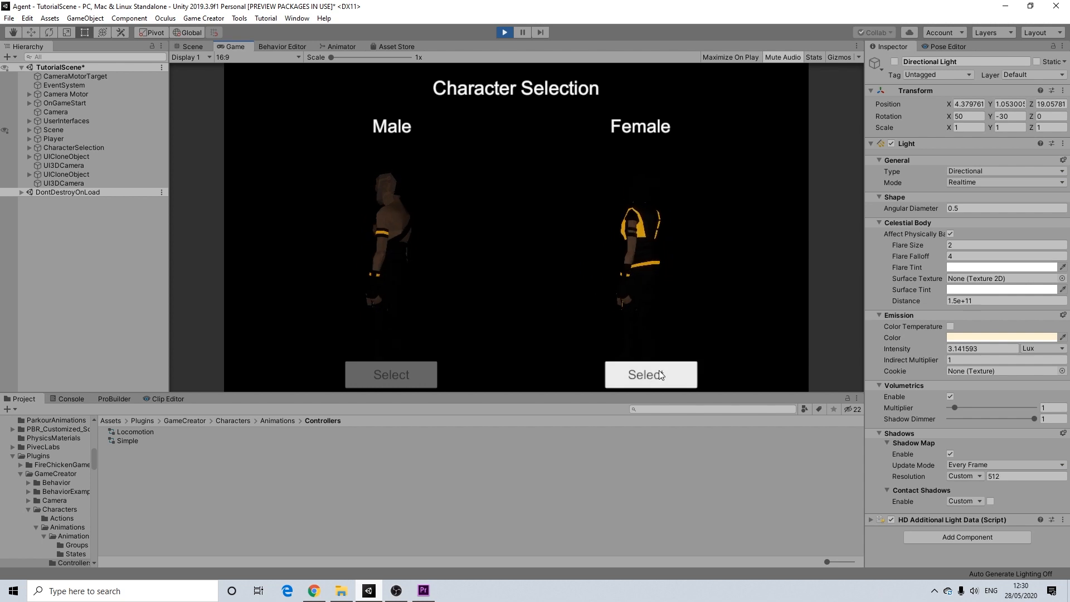
{"action": "left_click", "coordinate": [402, 370]}
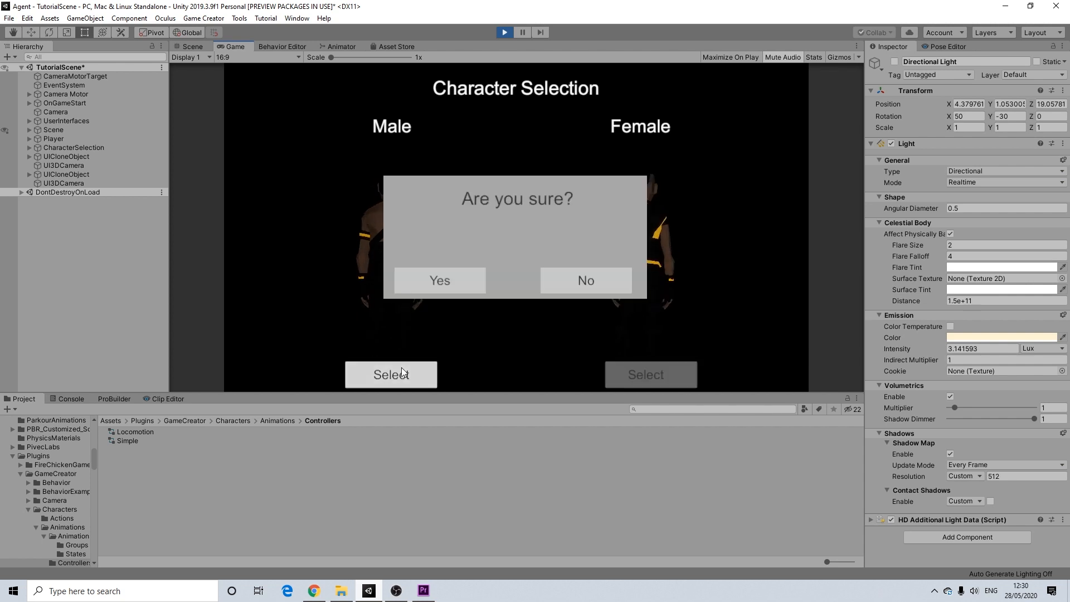
{"action": "left_click", "coordinate": [462, 282]}
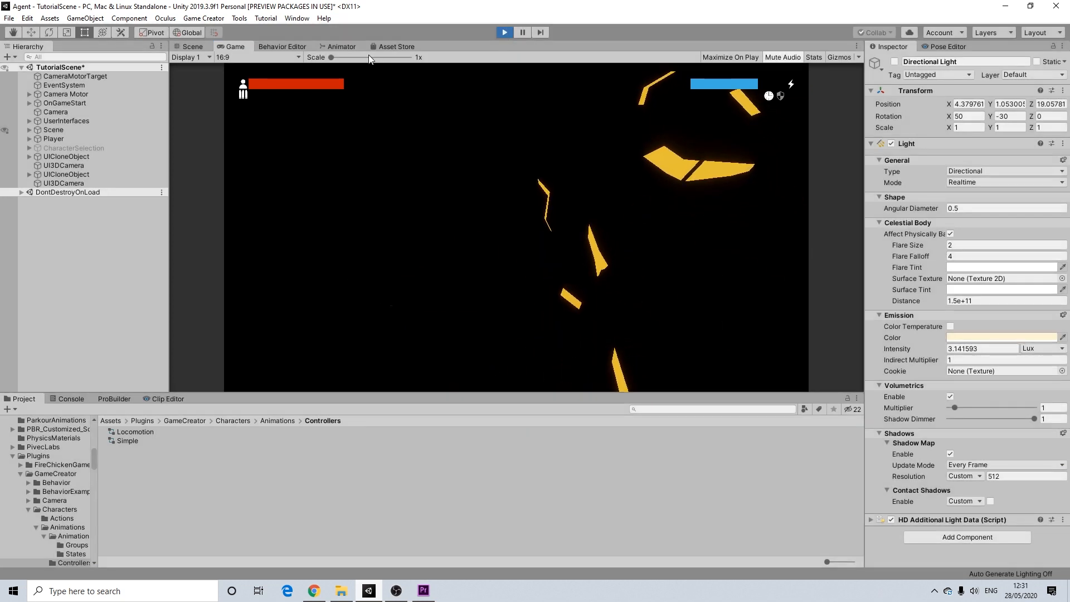
{"action": "key", "text": "ctrl+p"}
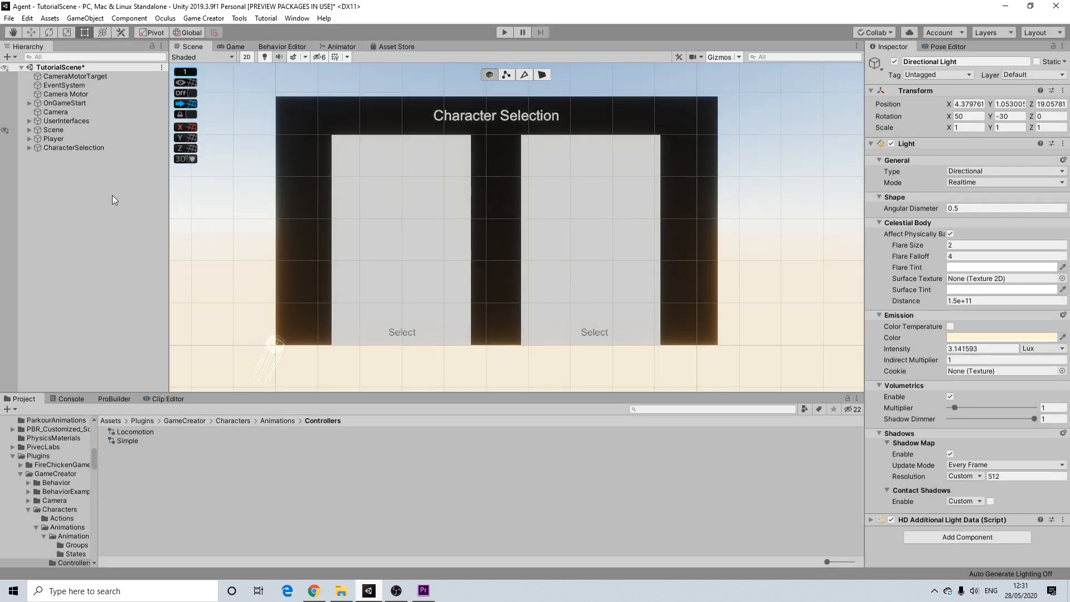
- Set the highlighted color of the NoConfirm button in ConfirmationPopup to red
{"action": "left_click", "coordinate": [42, 147]}
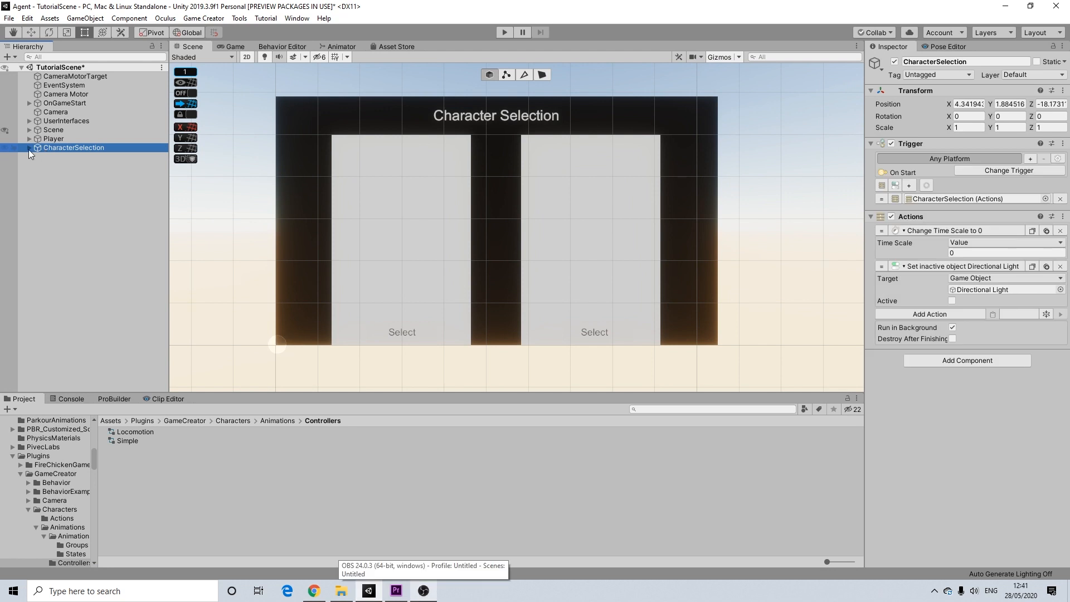
{"action": "left_click", "coordinate": [29, 147]}
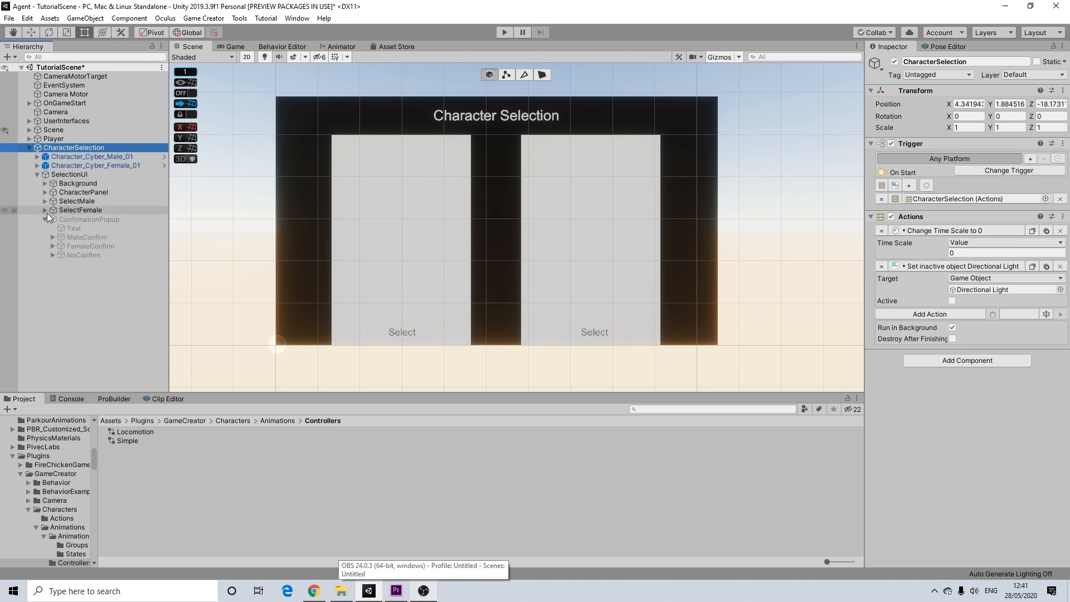
{"action": "left_click", "coordinate": [69, 254]}
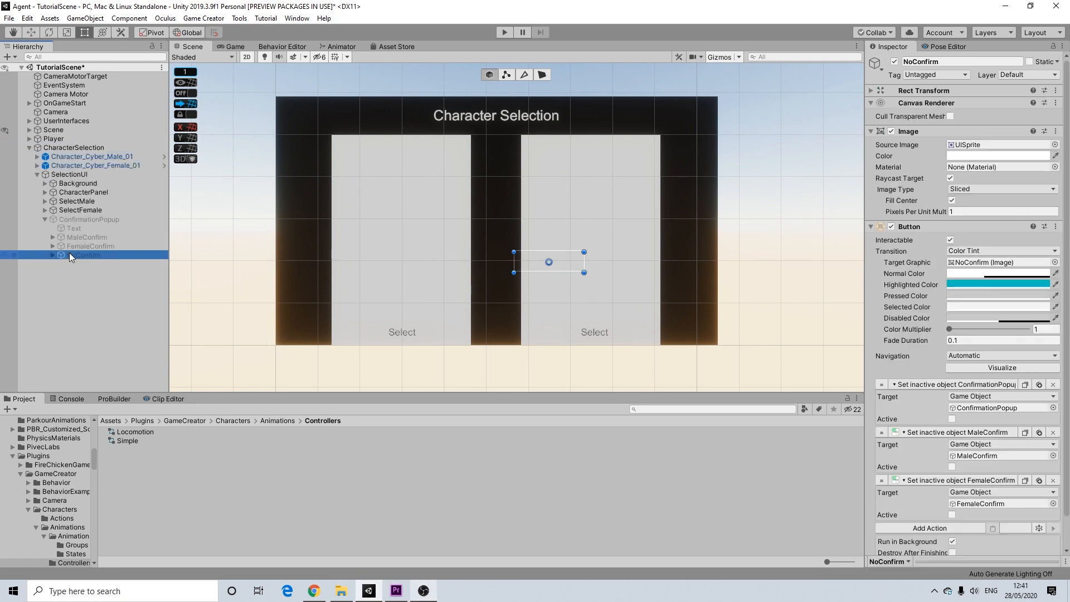
{"action": "left_click", "coordinate": [1004, 285]}
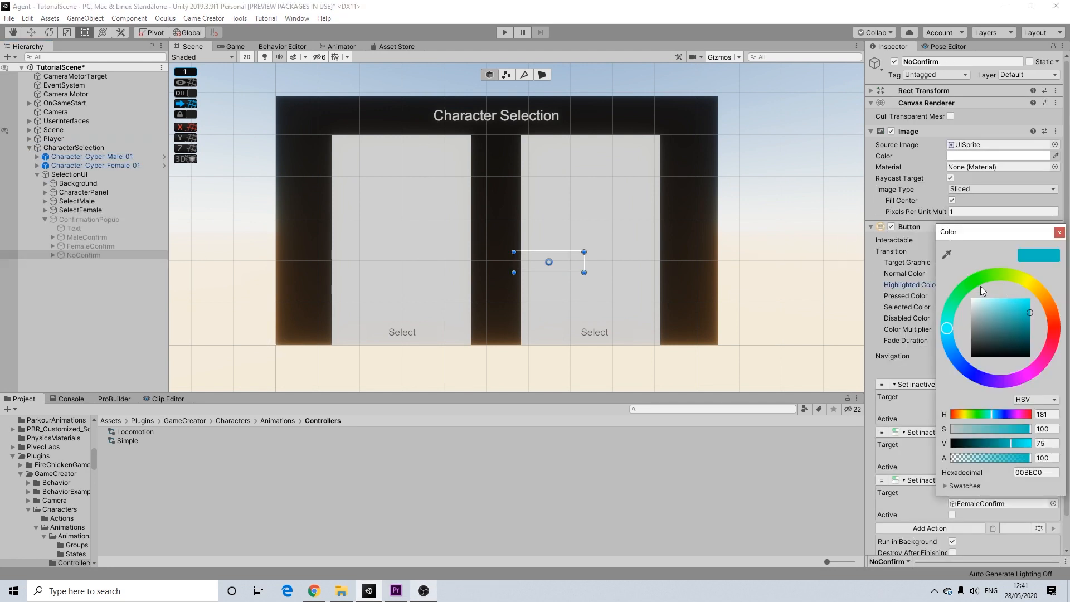
{"action": "left_click", "coordinate": [1053, 323]}
{"action": "left_click", "coordinate": [1059, 232]}
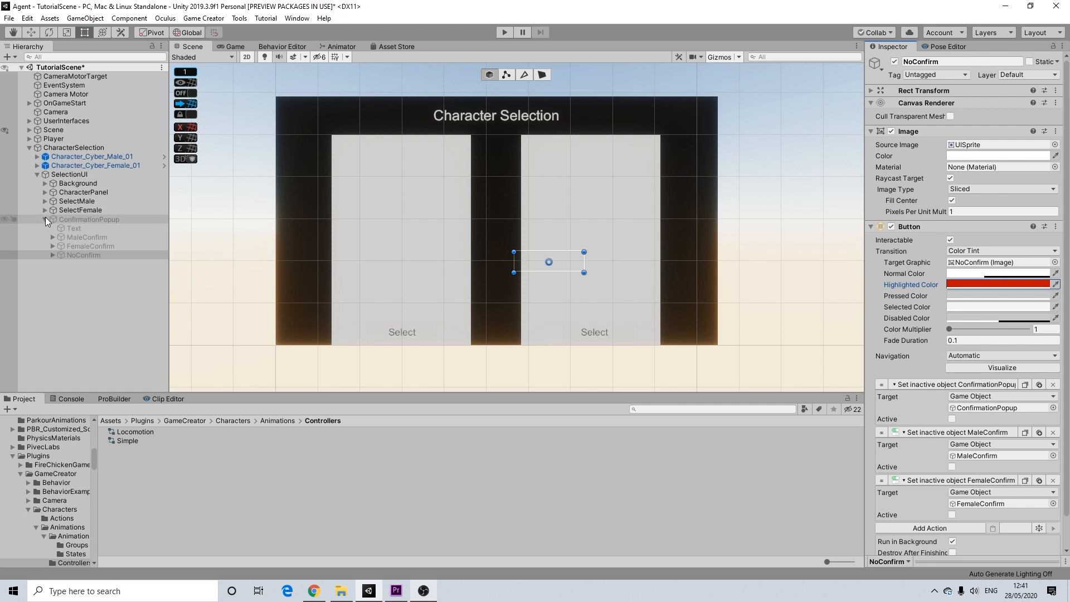
- Enable Active in the Directional Light actions of both FemaleConfirm and MaleConfirm, and collapse ConfirmationPopup
{"action": "left_click", "coordinate": [72, 246]}
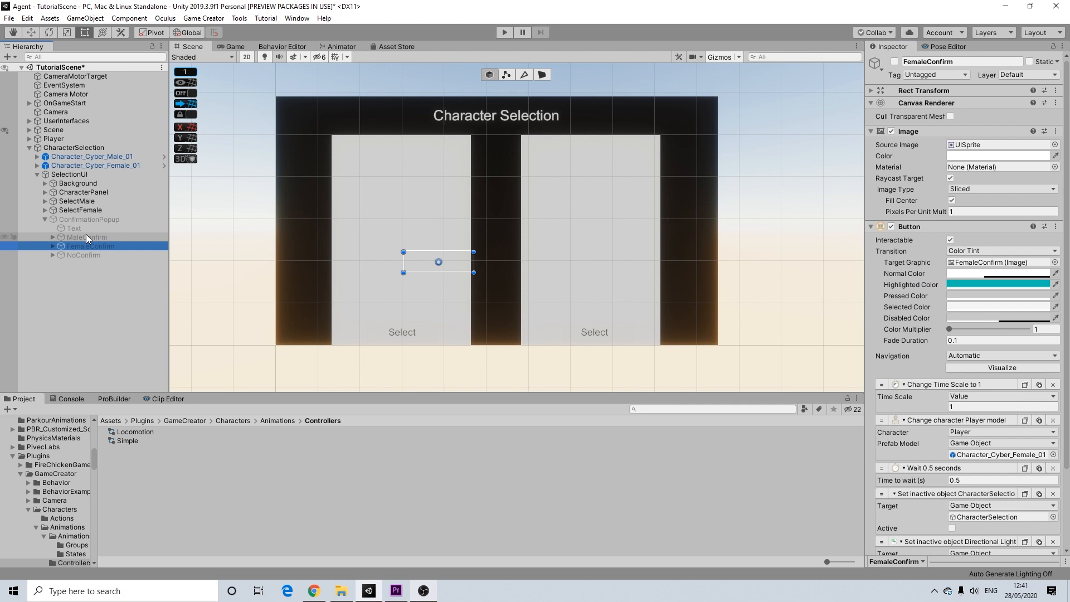
{"action": "scroll", "coordinate": [1004, 408], "scroll_direction": "down", "scroll_amount": 3}
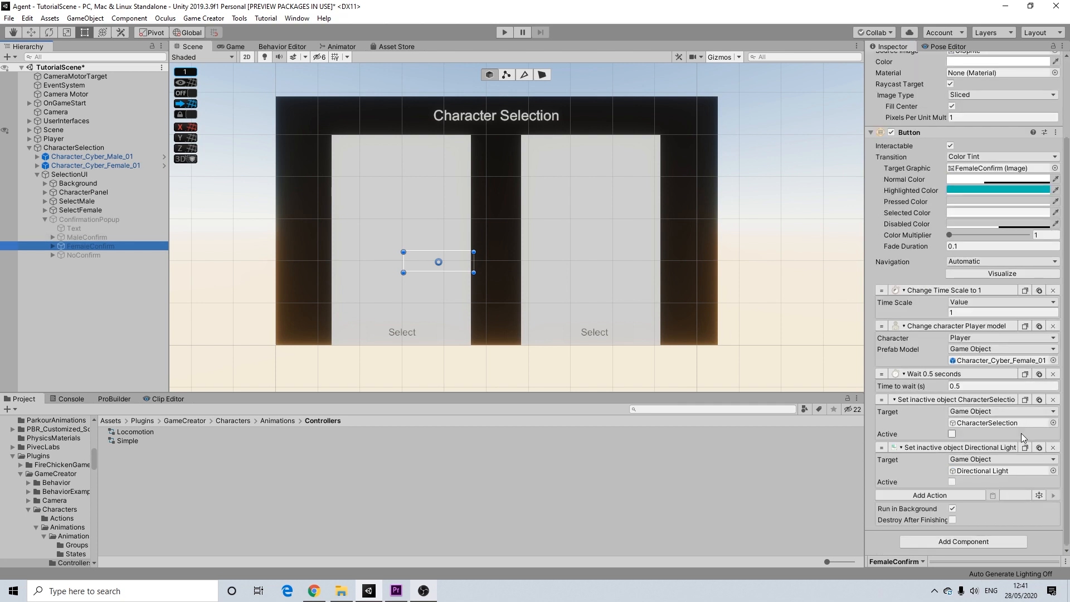
{"action": "left_click_drag", "start_coordinate": [79, 237], "coordinate": [82, 247]}
{"action": "left_click", "coordinate": [85, 238]}
{"action": "left_click", "coordinate": [83, 246]}
{"action": "left_click", "coordinate": [951, 482]}
{"action": "left_click", "coordinate": [91, 238]}
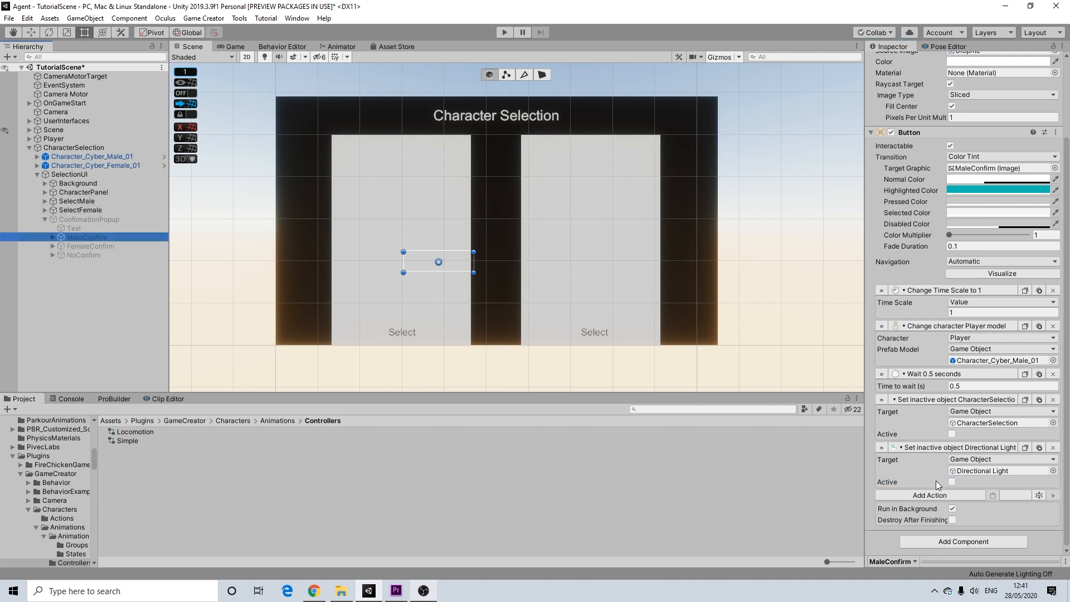
{"action": "left_click", "coordinate": [951, 483]}
{"action": "left_click", "coordinate": [82, 243]}
{"action": "left_click", "coordinate": [82, 237]}
{"action": "left_click", "coordinate": [46, 219]}
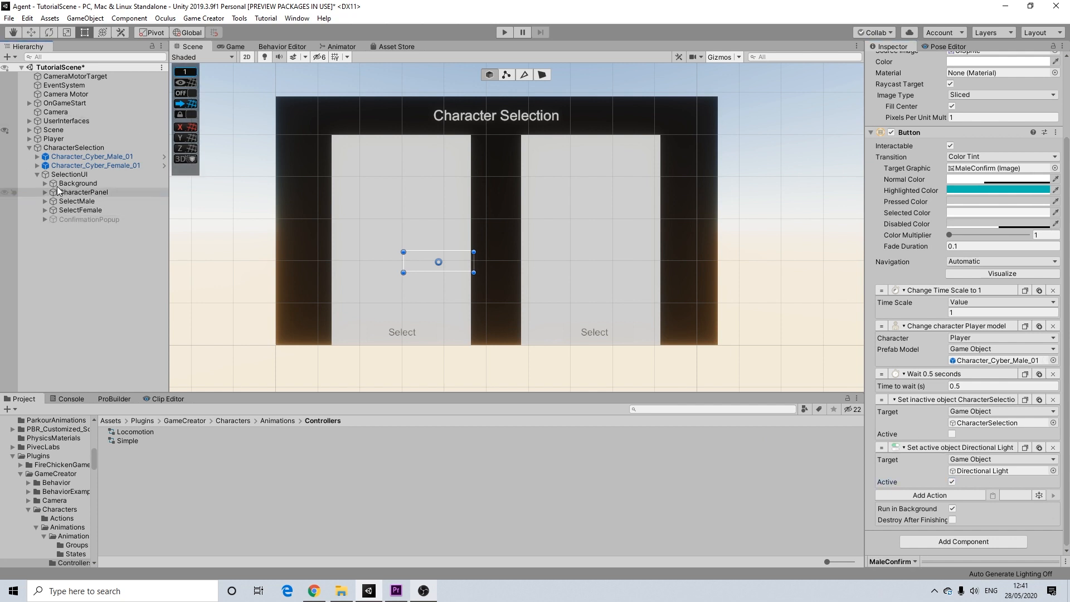
- Add a leading space to the SelectFemale button's Select text to shift the label slightly right
{"action": "left_click", "coordinate": [596, 333]}
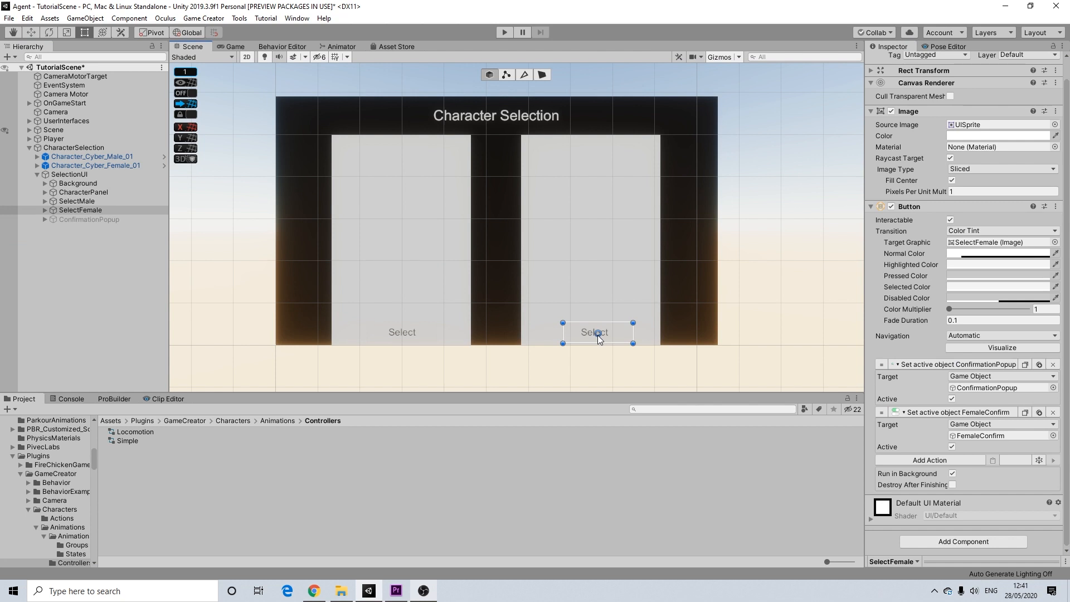
{"action": "left_click", "coordinate": [45, 210]}
{"action": "left_click", "coordinate": [61, 219]}
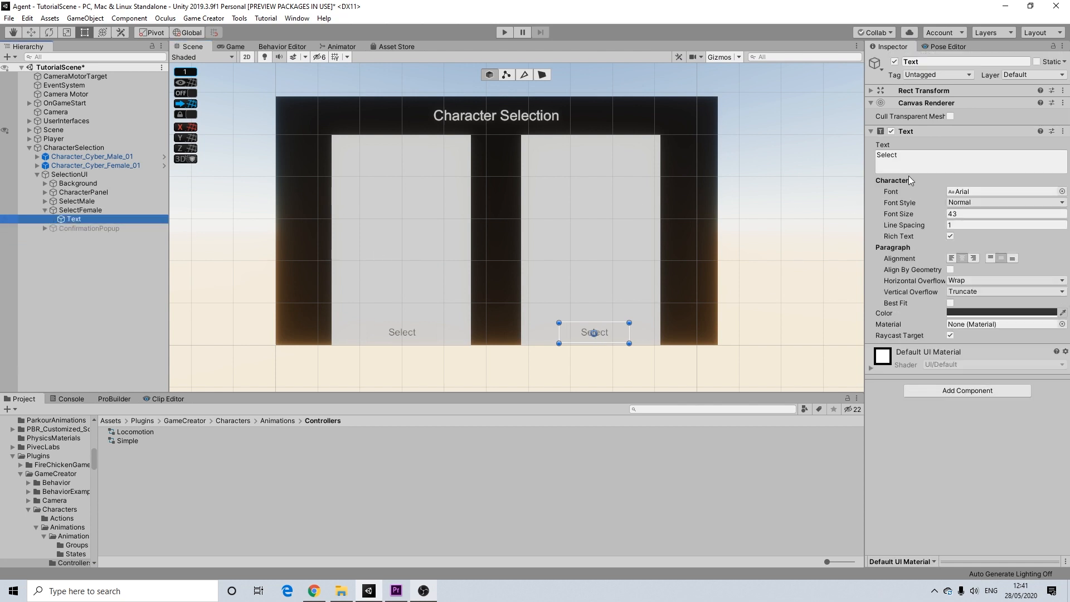
{"action": "left_click", "coordinate": [917, 155]}
{"action": "left_click_drag", "start_coordinate": [918, 154], "coordinate": [857, 153]}
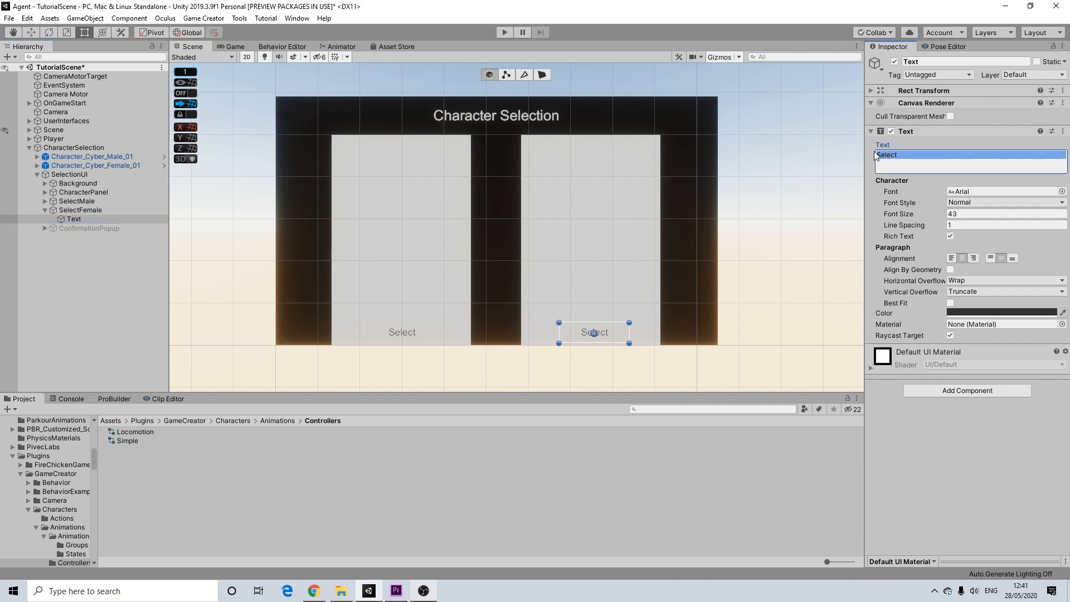
{"action": "left_click", "coordinate": [881, 154]}
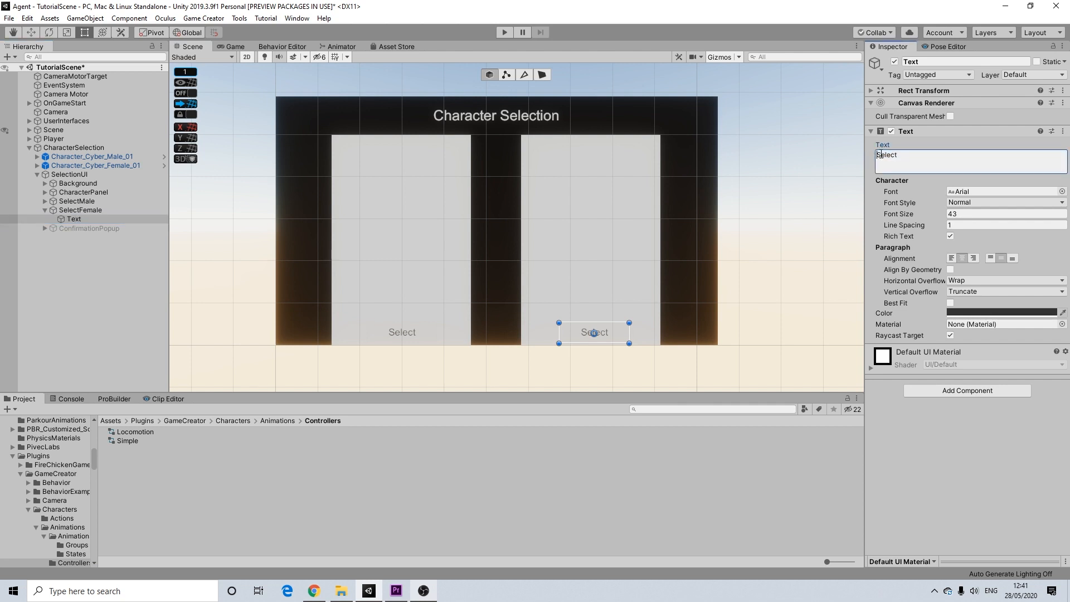
{"action": "left_click", "coordinate": [753, 222]}
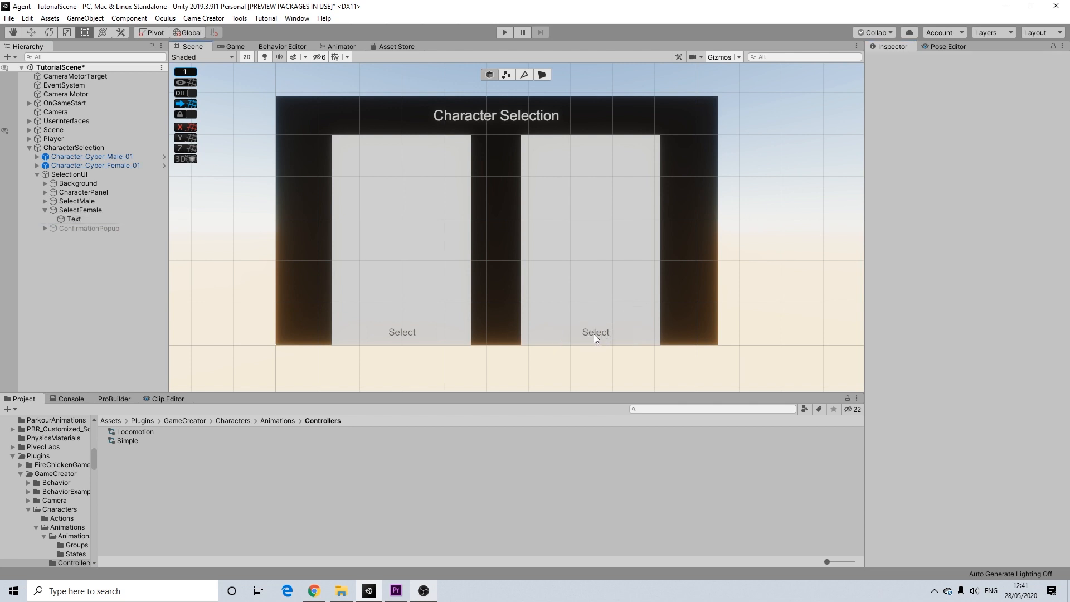
- Select the SelectionUI object and collapse its SelectFemale child in the hierarchy
{"action": "left_click", "coordinate": [37, 174]}
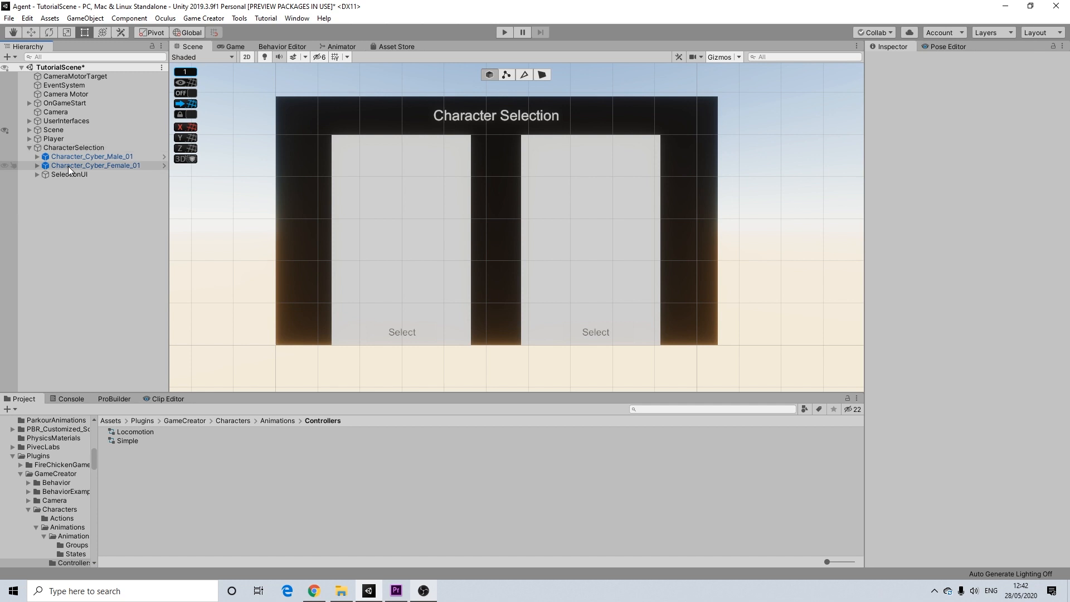
{"action": "left_click", "coordinate": [56, 174]}
{"action": "left_click", "coordinate": [38, 175]}
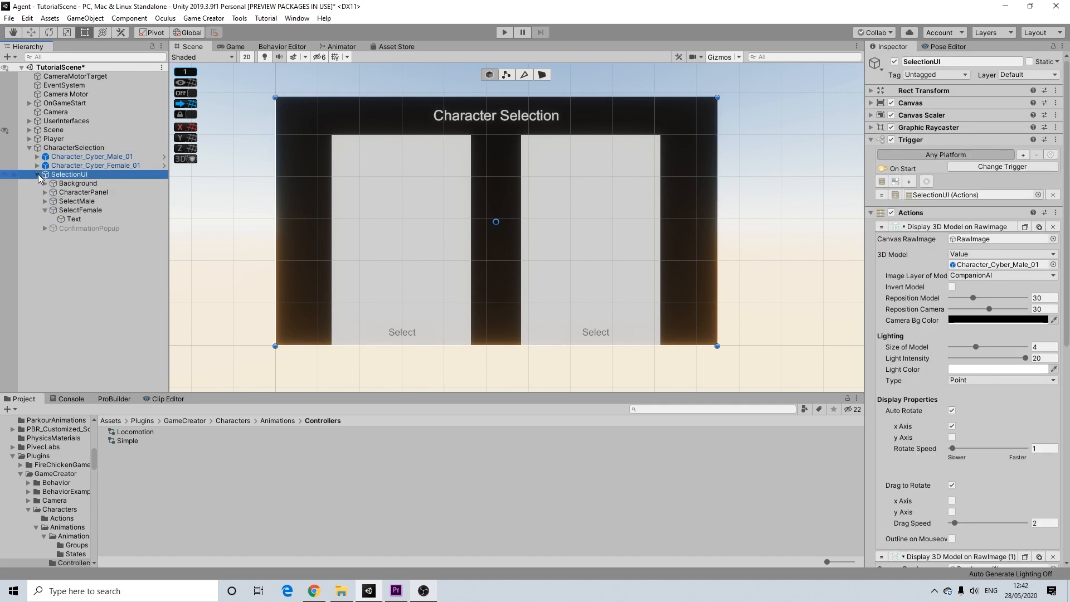
{"action": "left_click", "coordinate": [45, 210]}
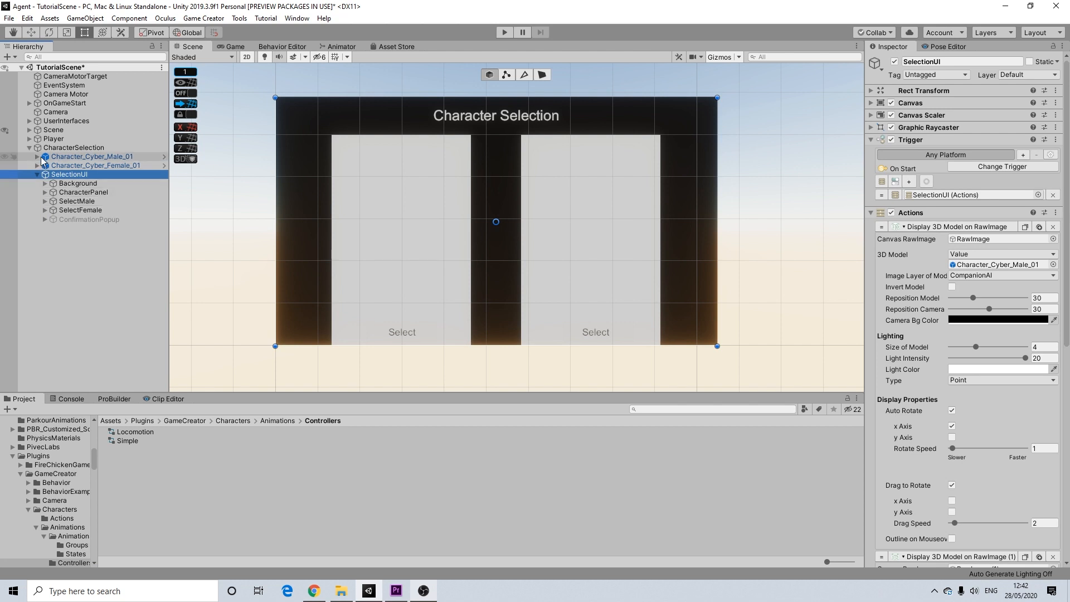
- Run the scene, choose the female character and decline the choice in the confirmation popup
{"action": "left_click", "coordinate": [505, 32]}
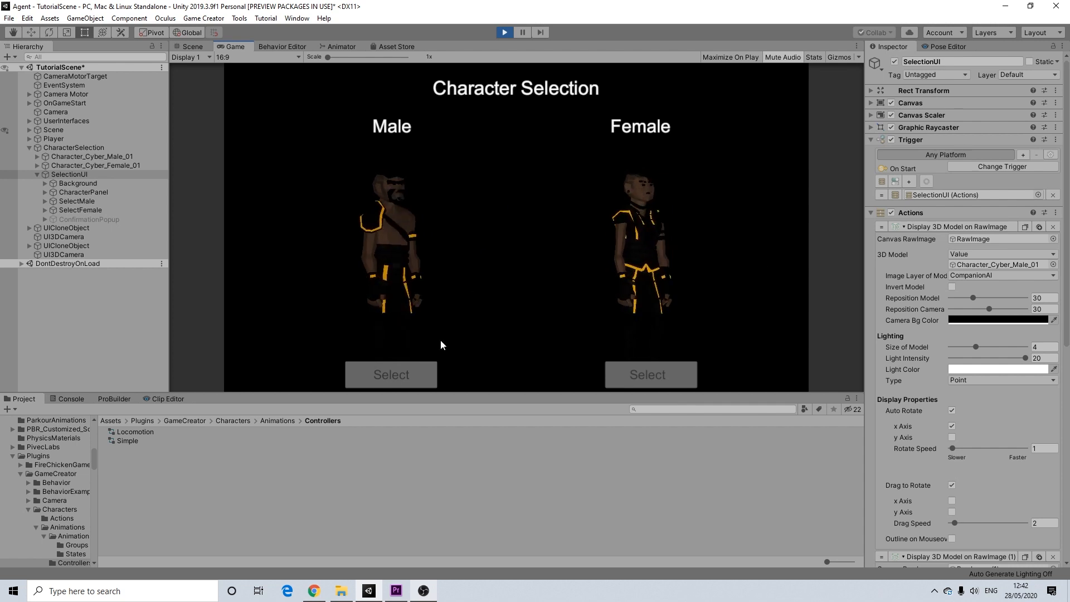
{"action": "left_click", "coordinate": [682, 381]}
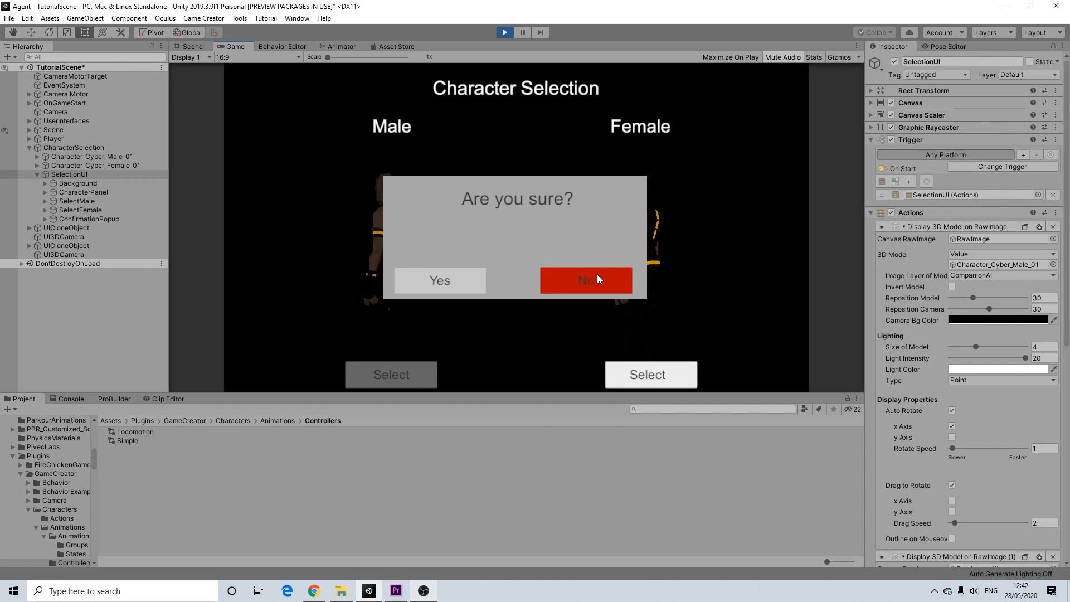
{"action": "left_click", "coordinate": [578, 287]}
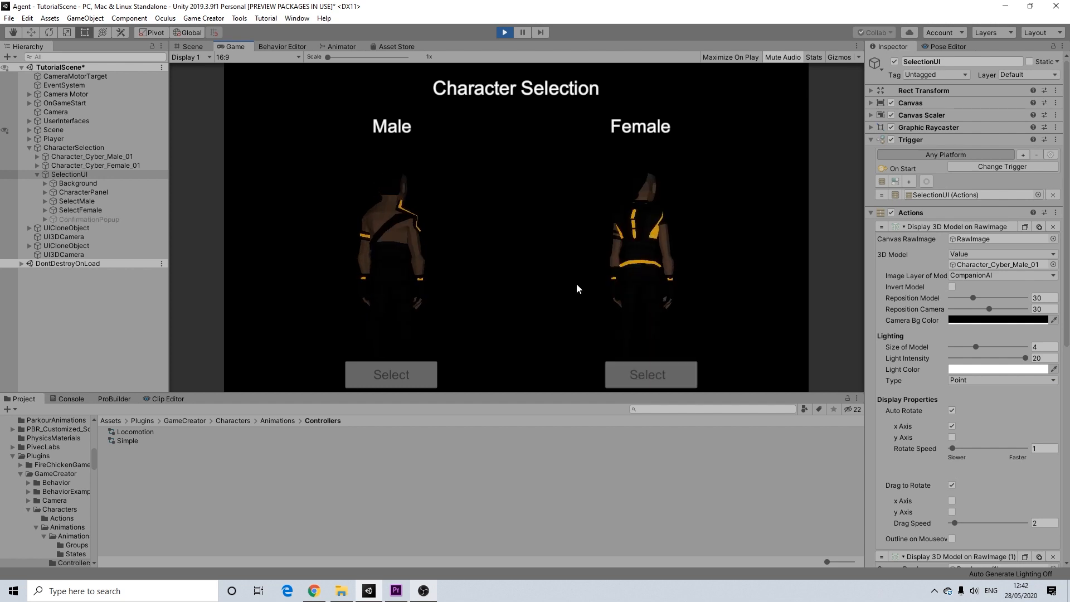
- Choose the male character, confirm the choice in the popup, walk him around the scene, and stop play mode
{"action": "left_click", "coordinate": [403, 375]}
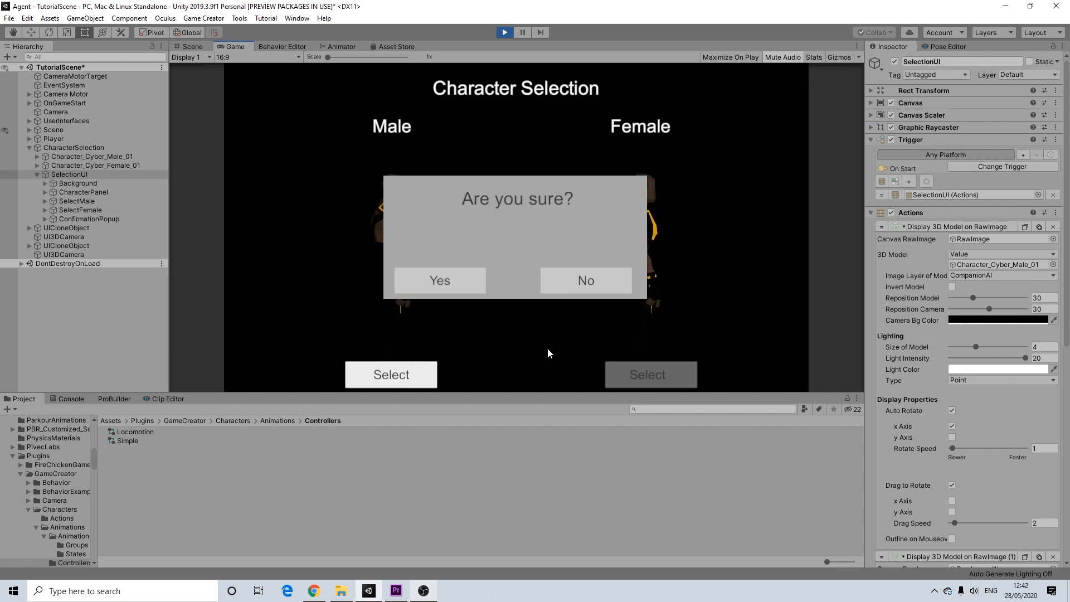
{"action": "left_click", "coordinate": [436, 286]}
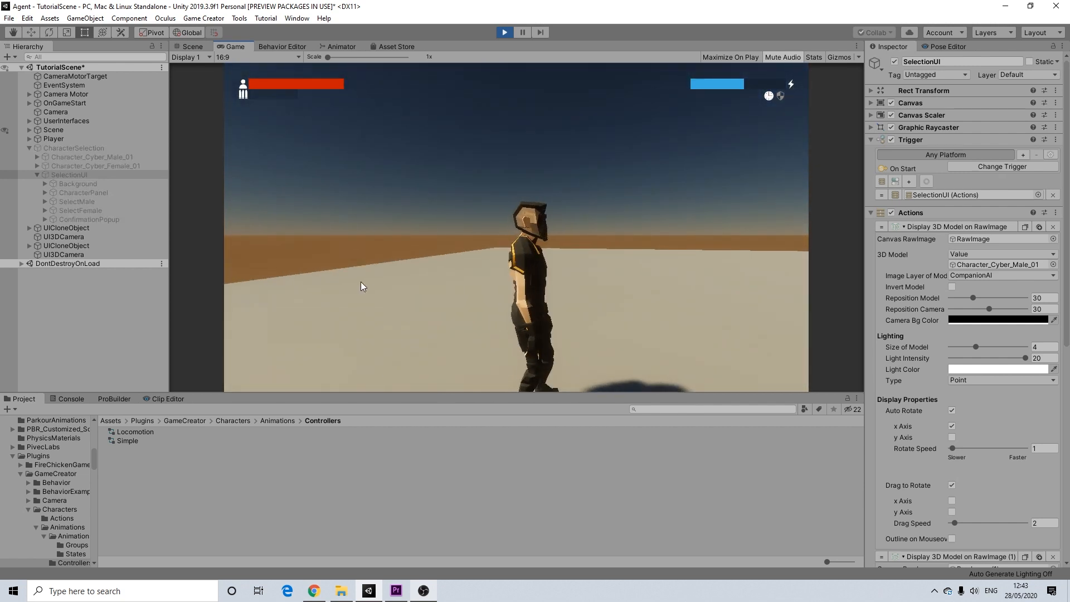
{"action": "key", "text": "w"}
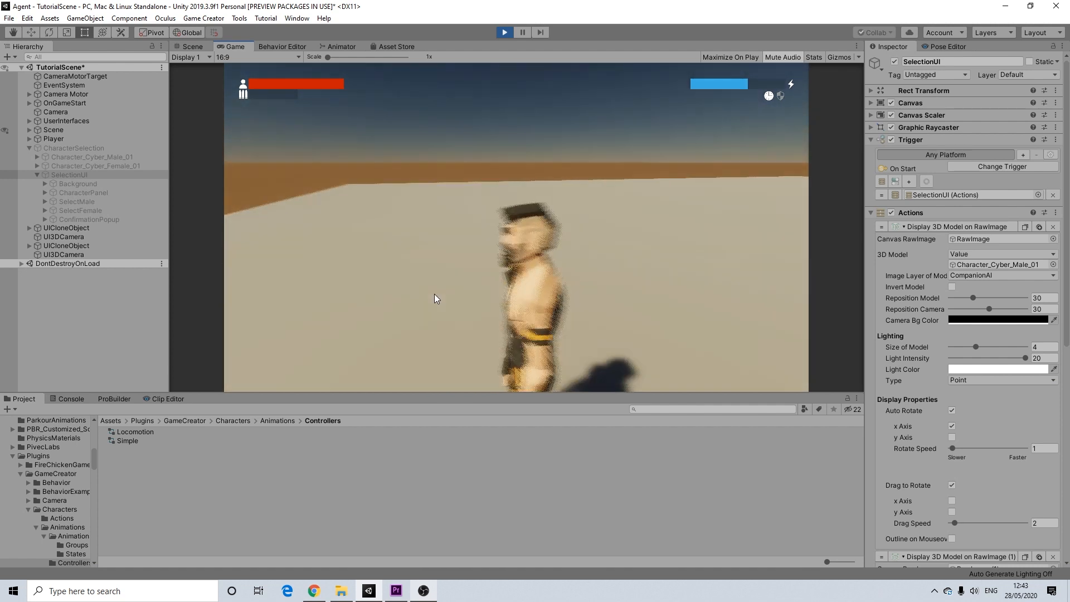
{"action": "key", "text": "w"}
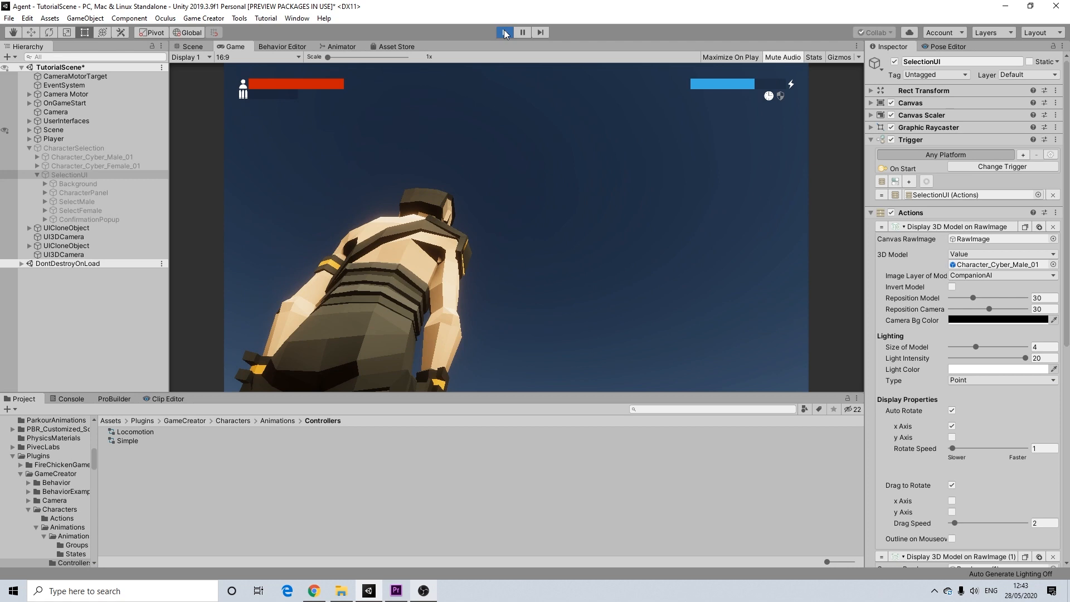
{"action": "left_click", "coordinate": [504, 33]}
- Run the scene again, choose and confirm the female character, walk her around, and stop play mode
{"action": "left_click", "coordinate": [504, 34]}
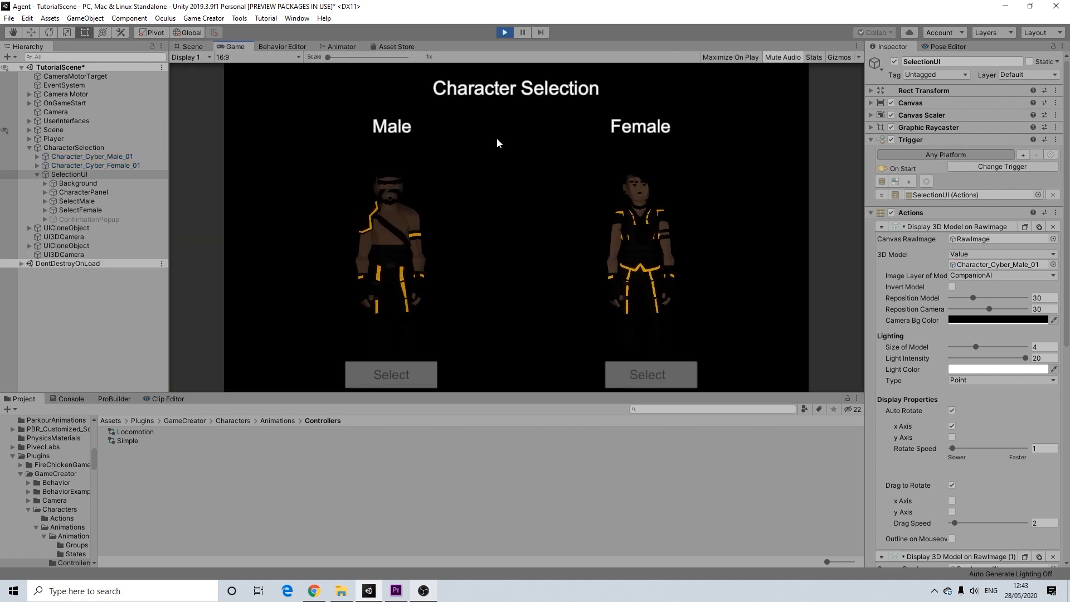
{"action": "left_click", "coordinate": [640, 373]}
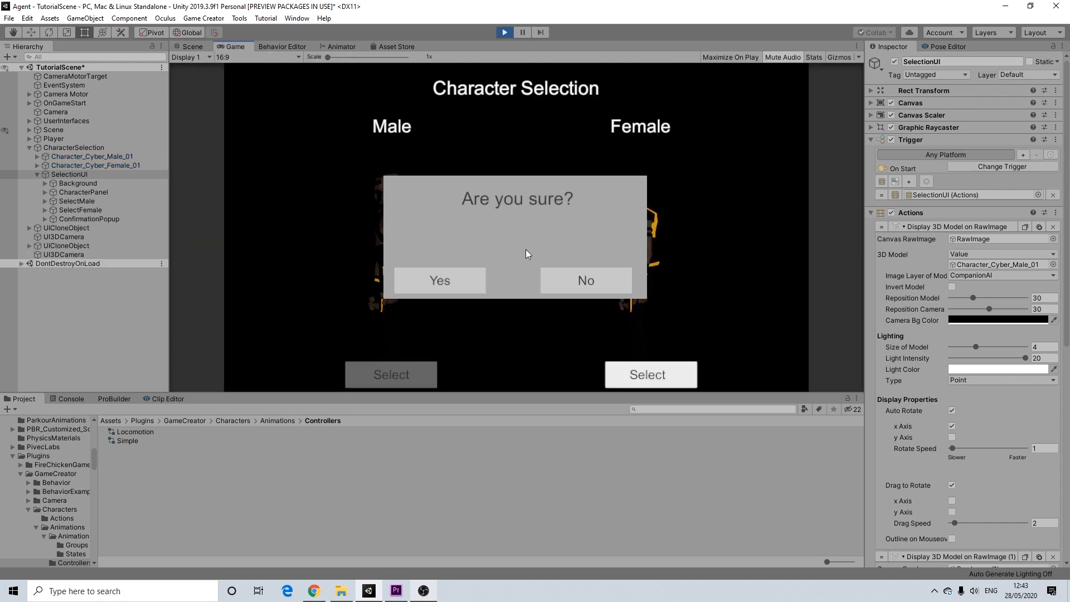
{"action": "left_click", "coordinate": [458, 281]}
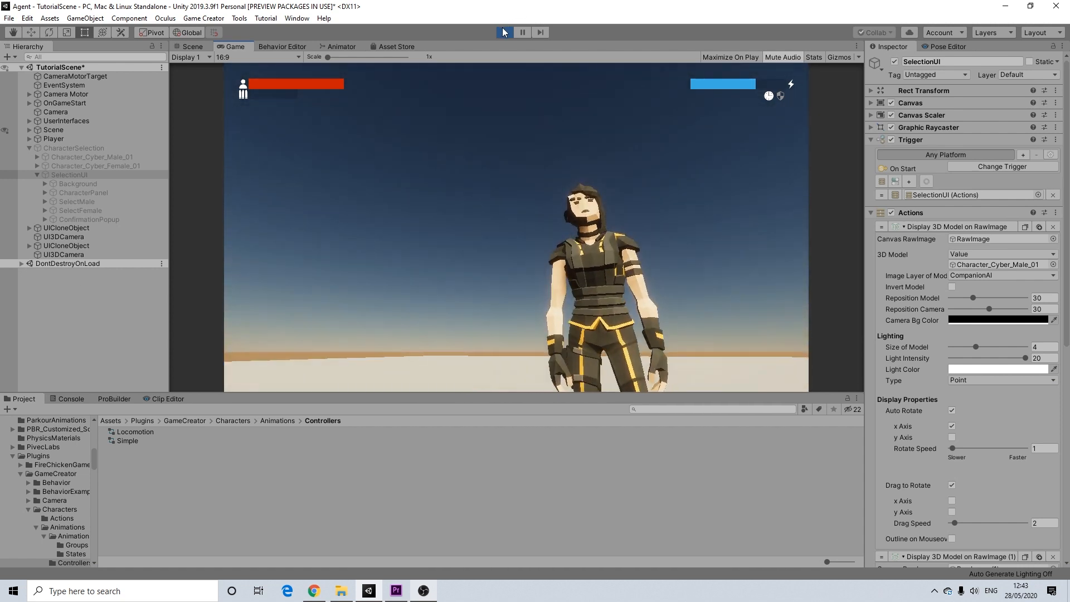
{"action": "key", "text": "w"}
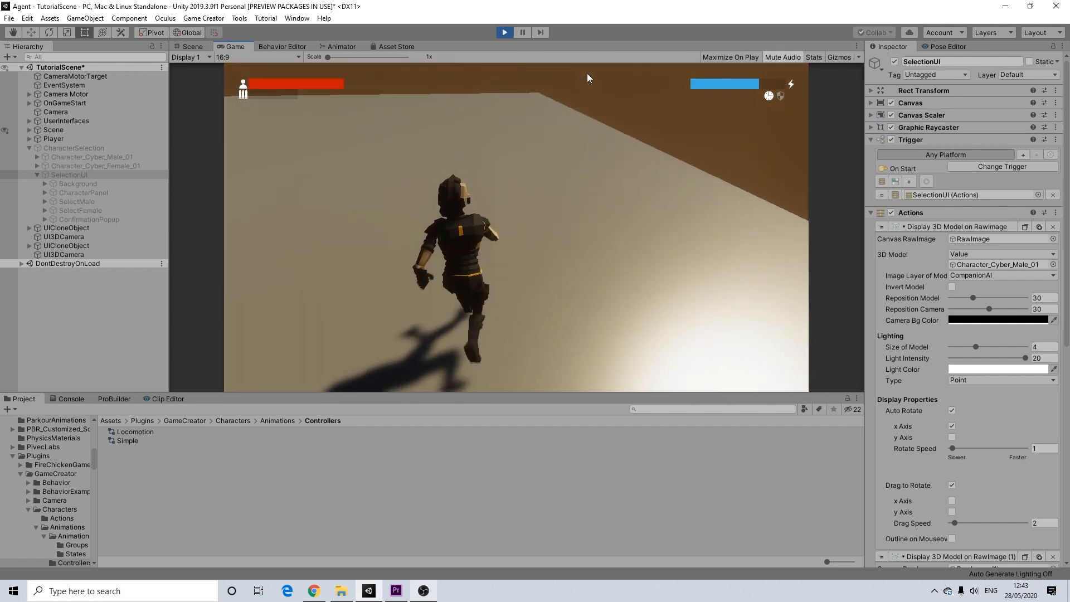
{"action": "left_click", "coordinate": [509, 33]}
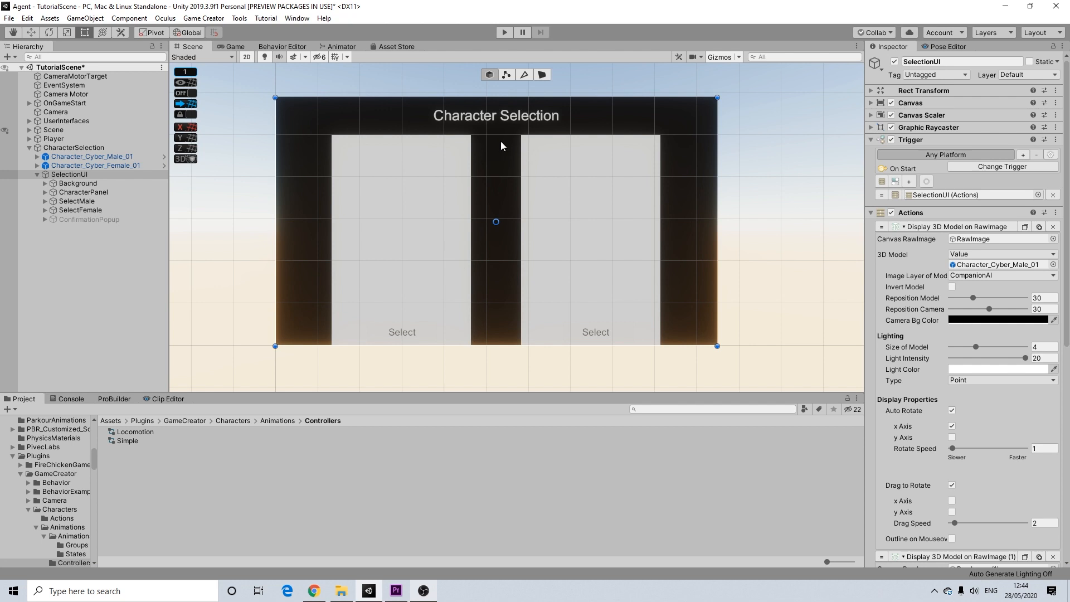
- Examine the child models and components of Character_Cyber_Female_01 and Character_Cyber_Male_01 in the hierarchy
{"action": "left_click", "coordinate": [67, 165]}
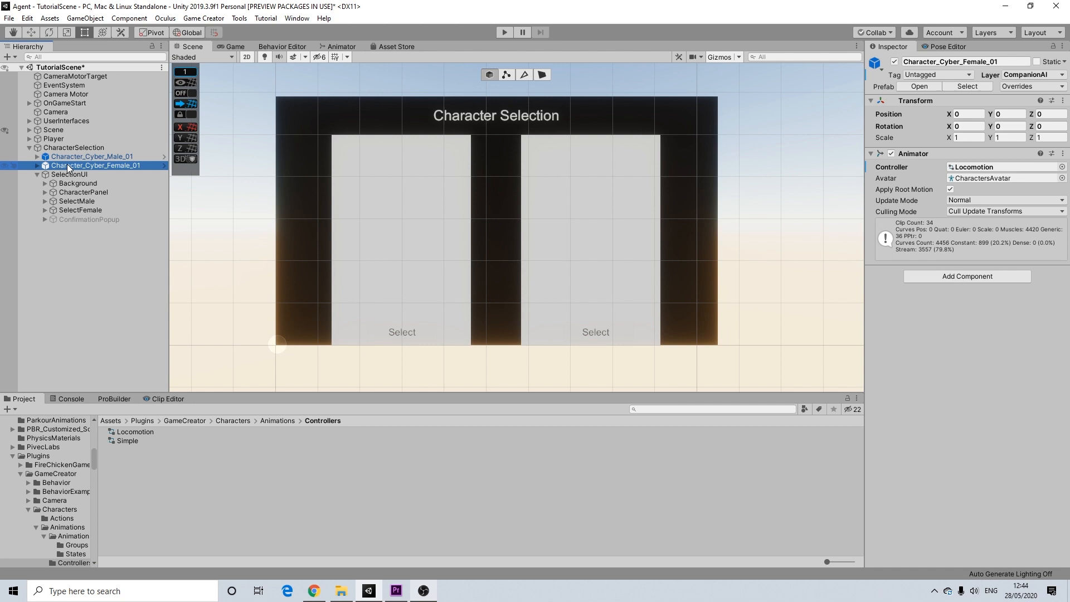
{"action": "left_click", "coordinate": [37, 166]}
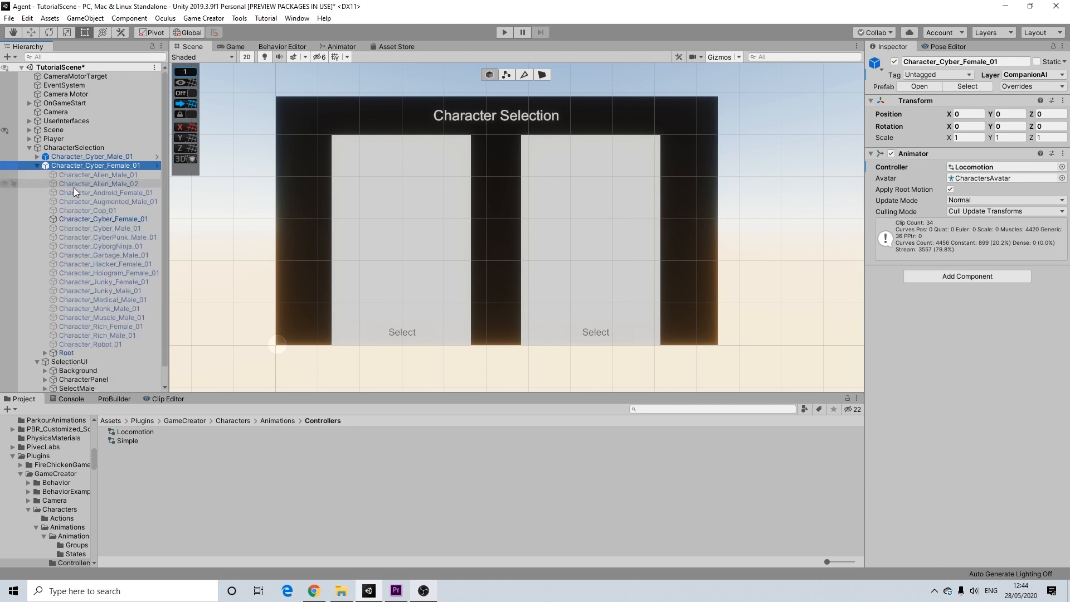
{"action": "left_click", "coordinate": [37, 165]}
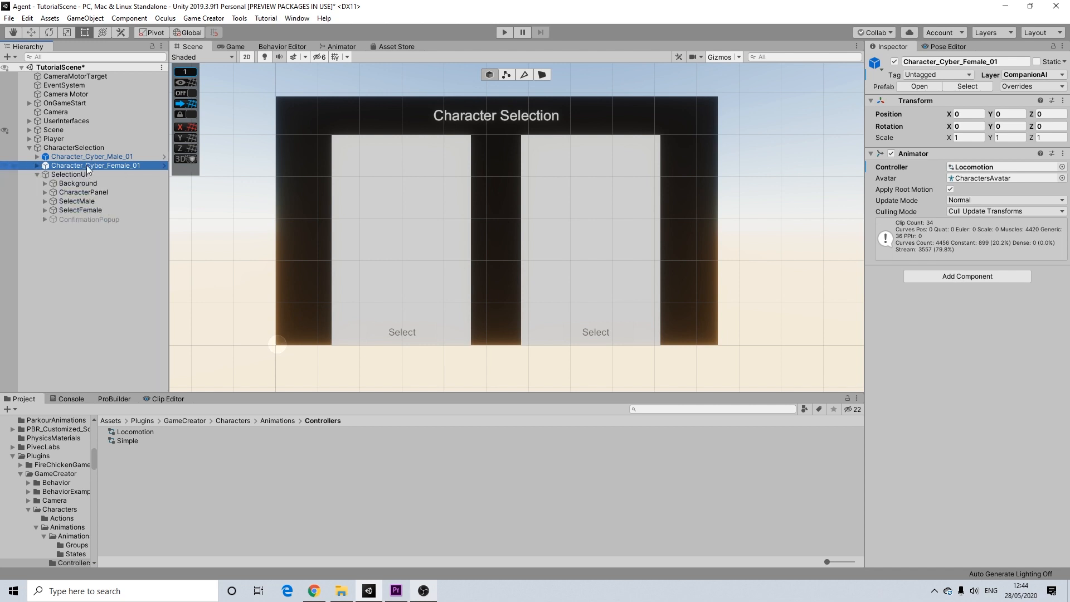
{"action": "left_click", "coordinate": [37, 165]}
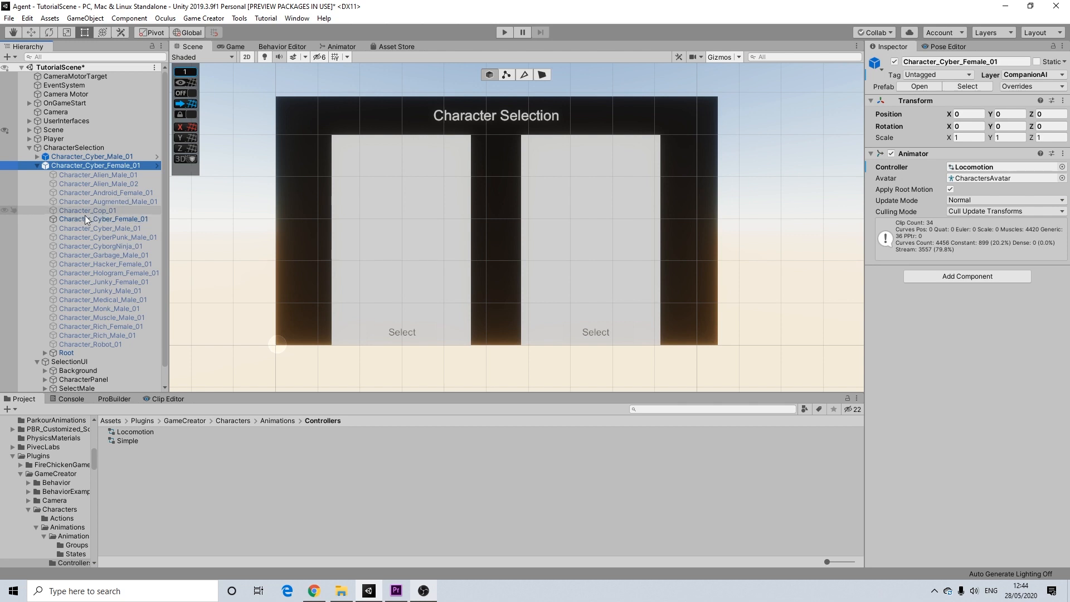
{"action": "left_click", "coordinate": [37, 165]}
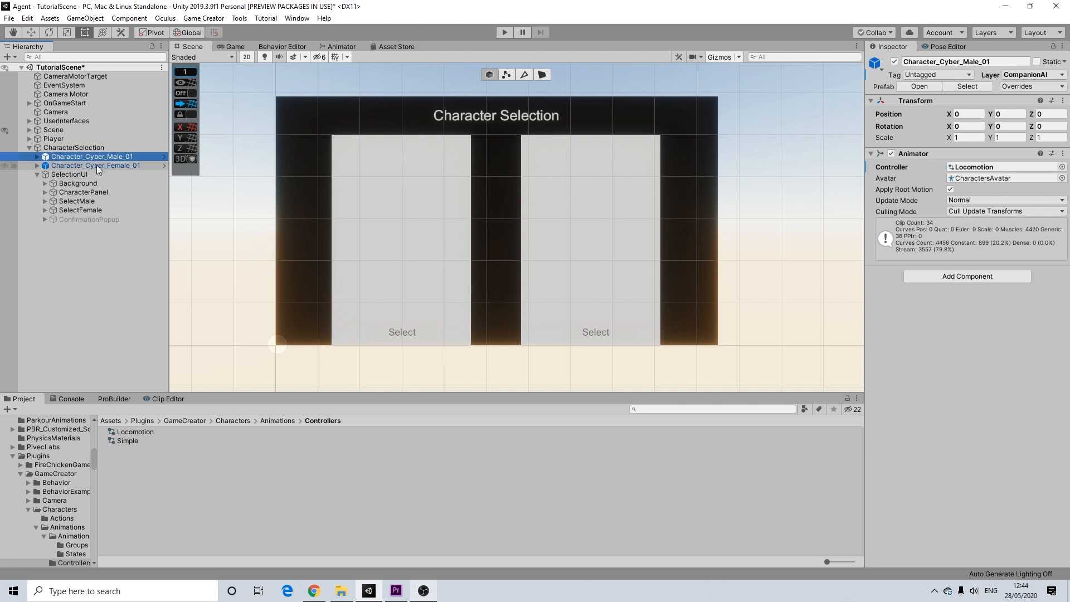
- Select SelectionUI, activate the Move tool, and switch the Scene view from 2D to 3D to view the canvas's lower corner
{"action": "left_click", "coordinate": [79, 173]}
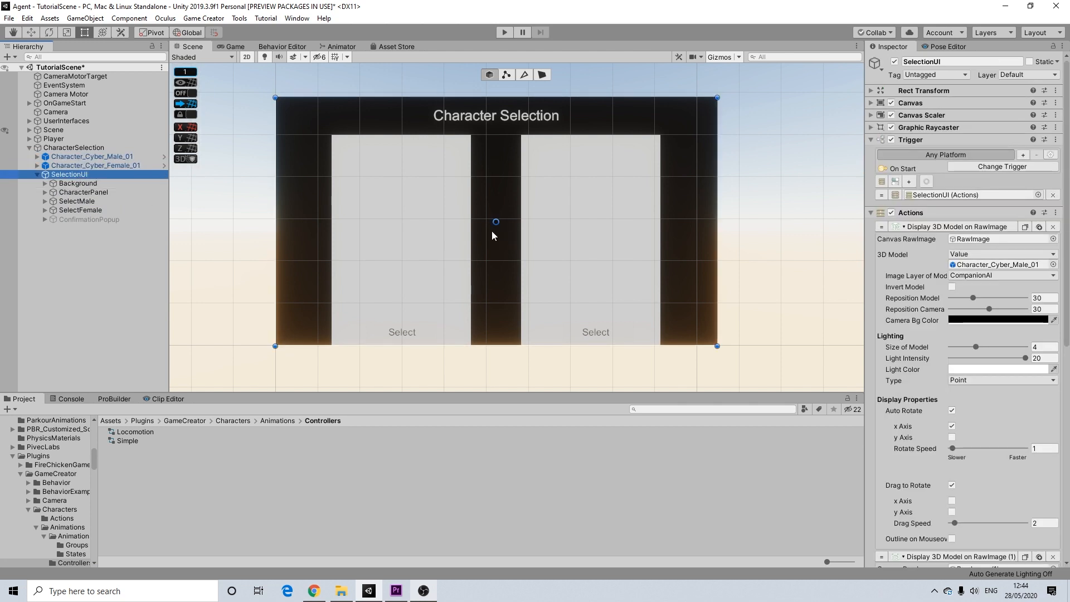
{"action": "scroll", "coordinate": [482, 248], "scroll_direction": "up", "scroll_amount": 3}
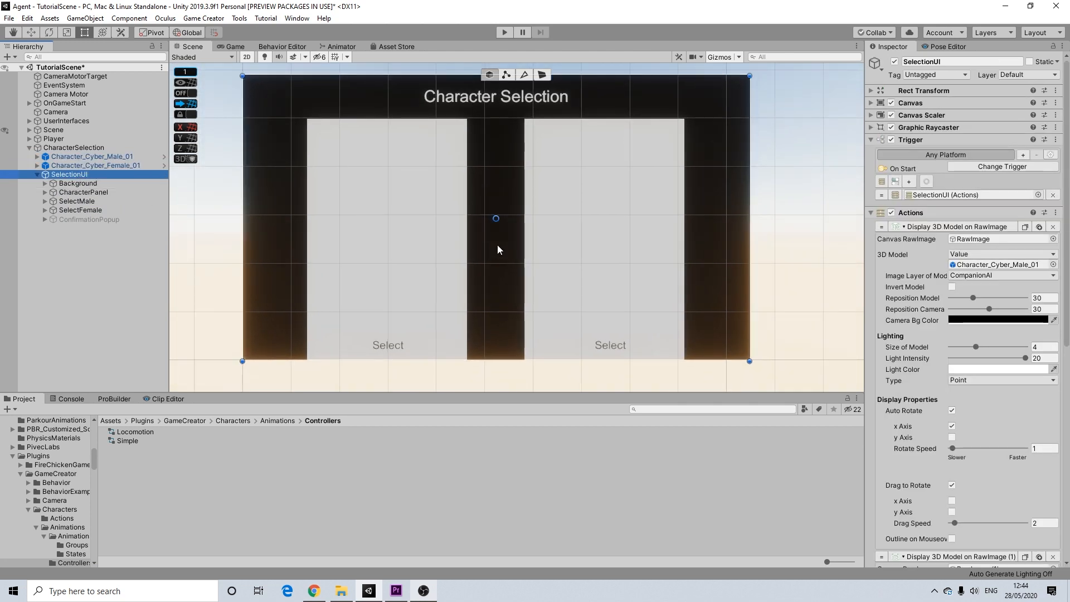
{"action": "scroll", "coordinate": [493, 259], "scroll_direction": "down", "scroll_amount": 2}
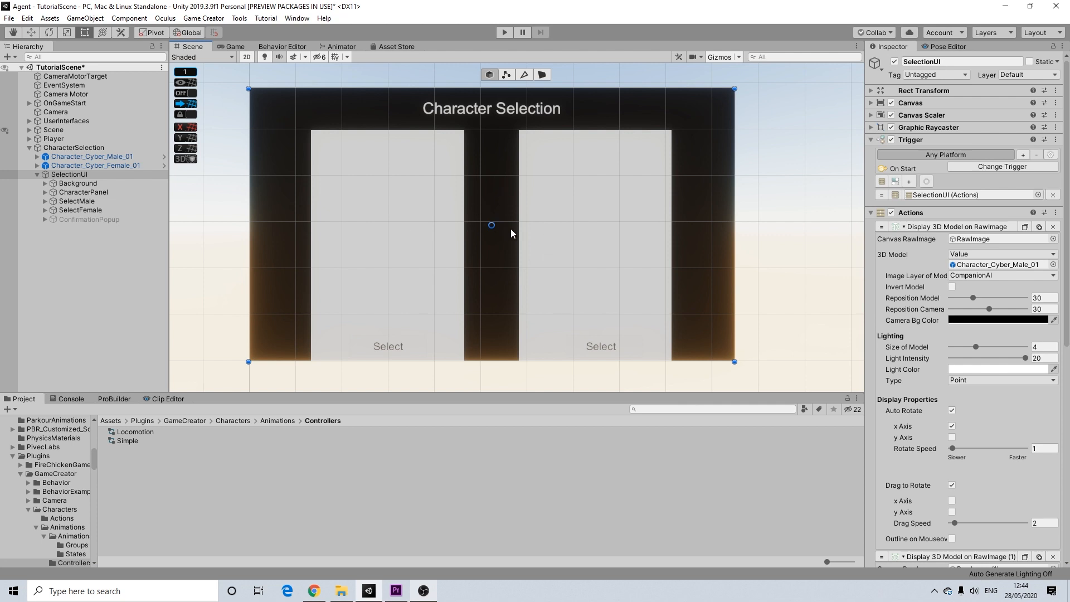
{"action": "key", "text": "w"}
{"action": "left_click", "coordinate": [247, 57]}
{"action": "middle_click_drag", "start_coordinate": [348, 208], "coordinate": [416, 172]}
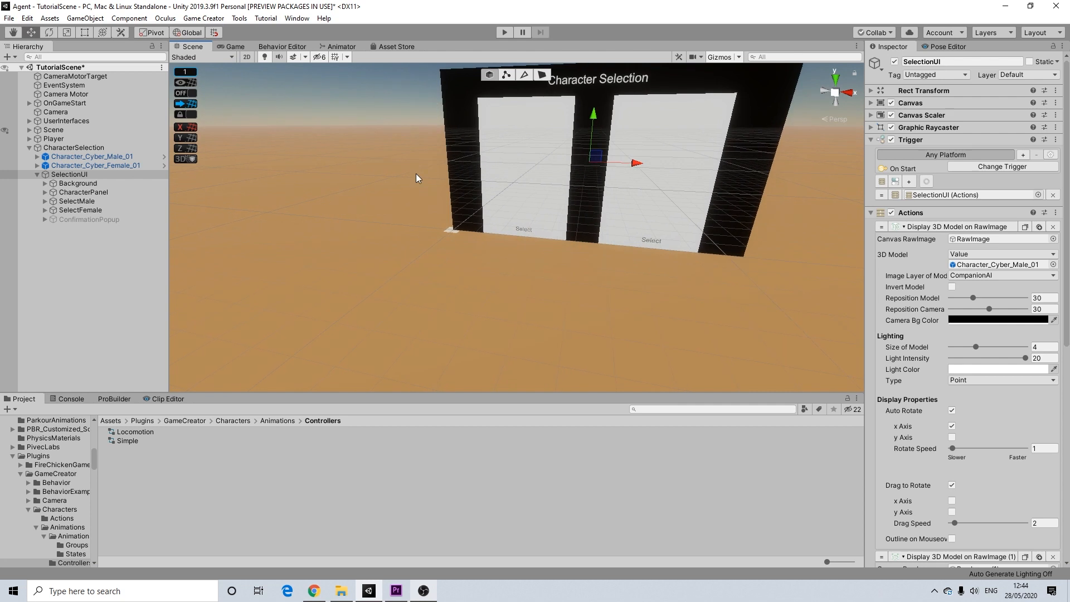
{"action": "scroll", "coordinate": [397, 198], "scroll_direction": "up", "scroll_amount": 10}
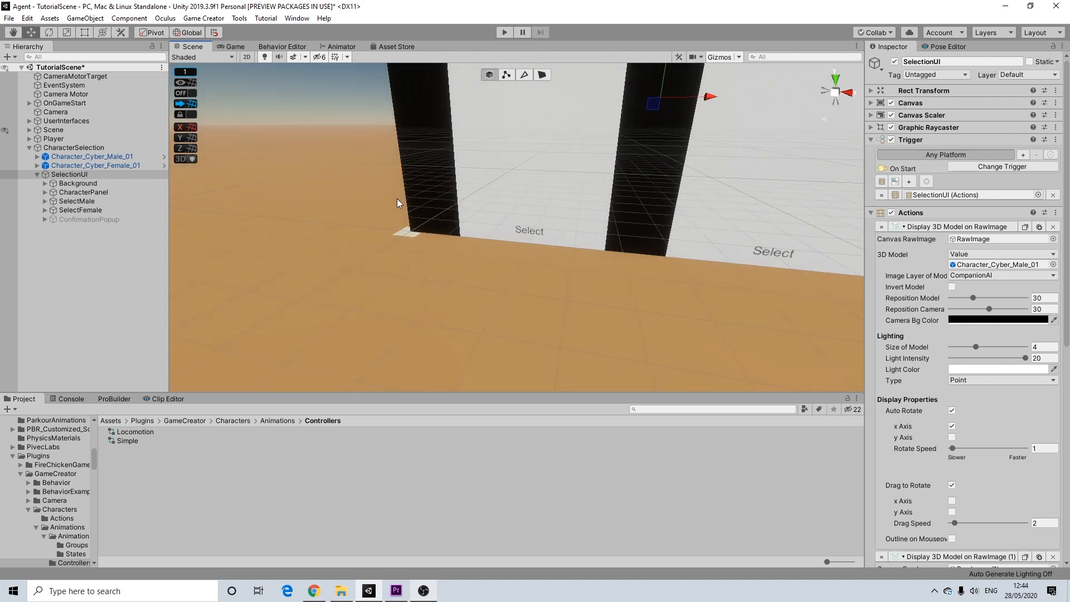